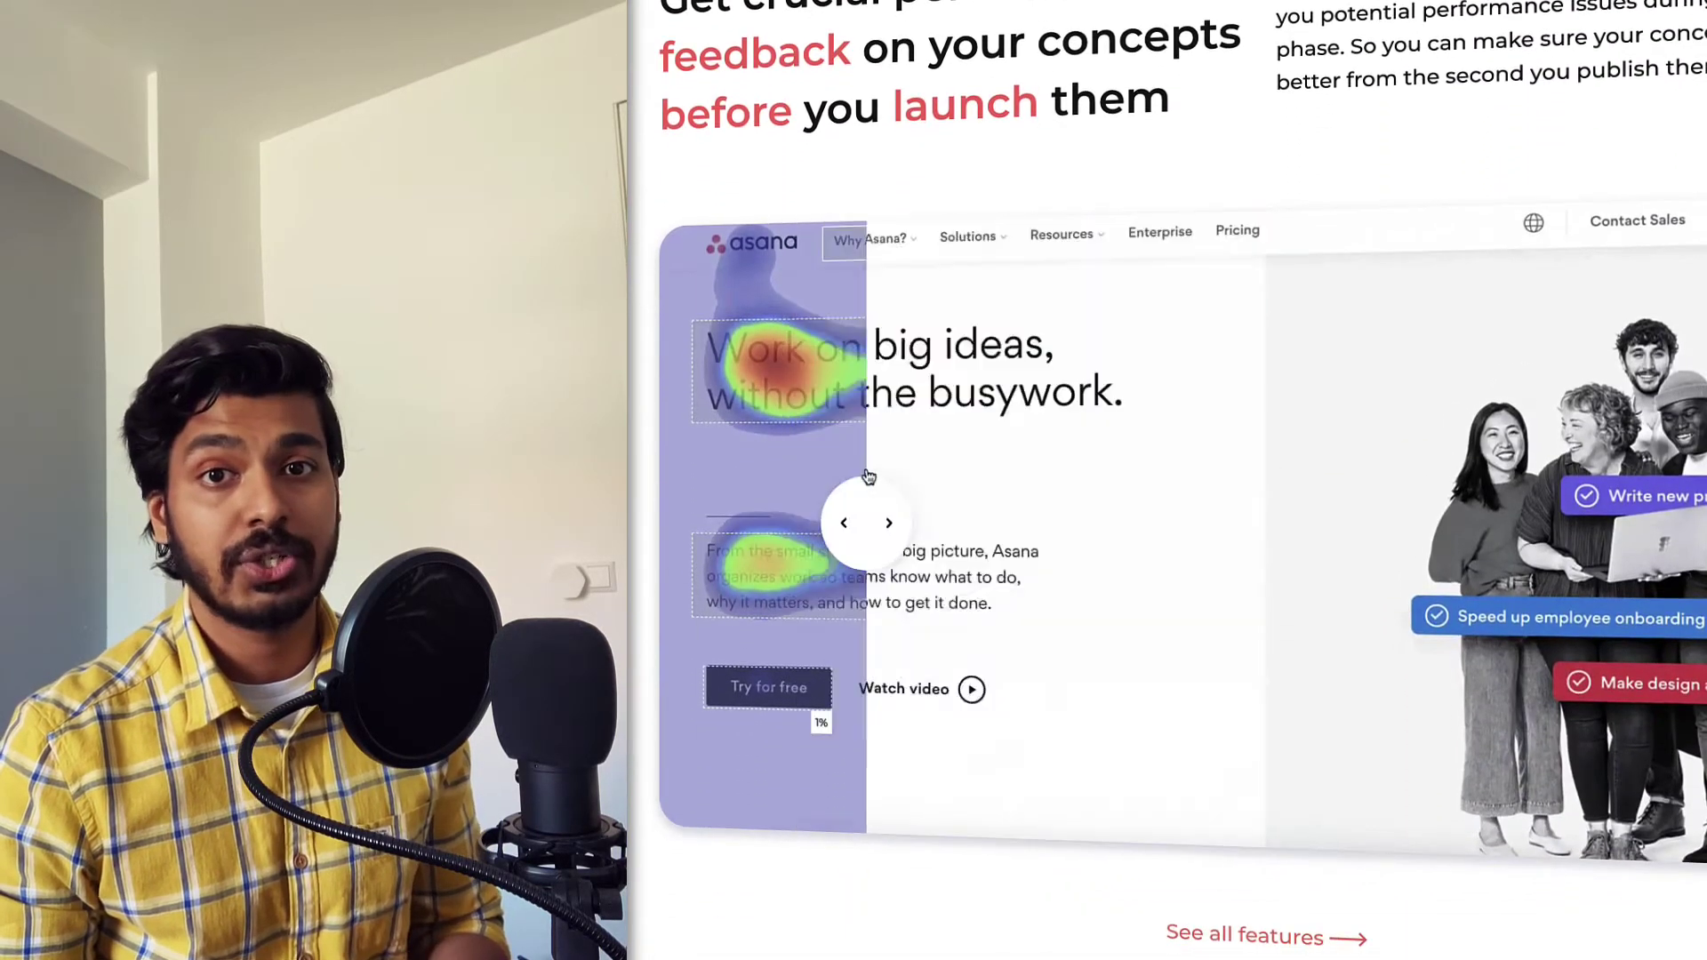
Drag the Asana heatmap comparison slider both ways, then start scrolling the site.
left_click_drag(868, 478, 1157, 489)
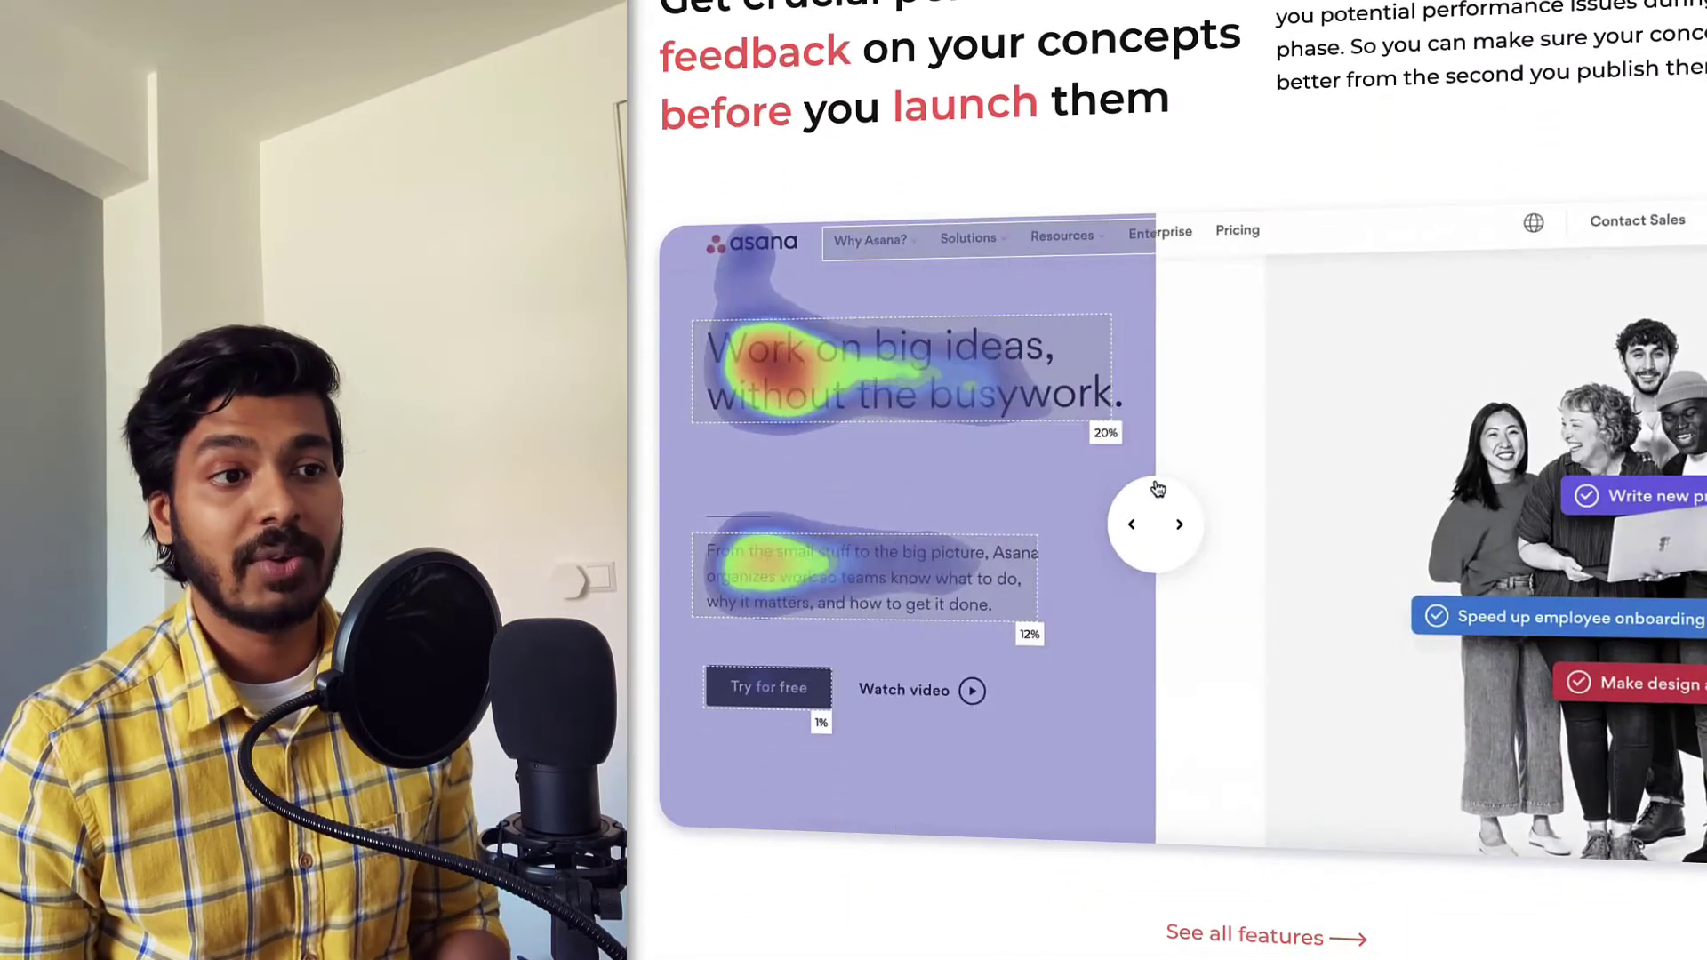
left_click_drag(1446, 445, 1269, 451)
scroll(1271, 451, "down", 6)
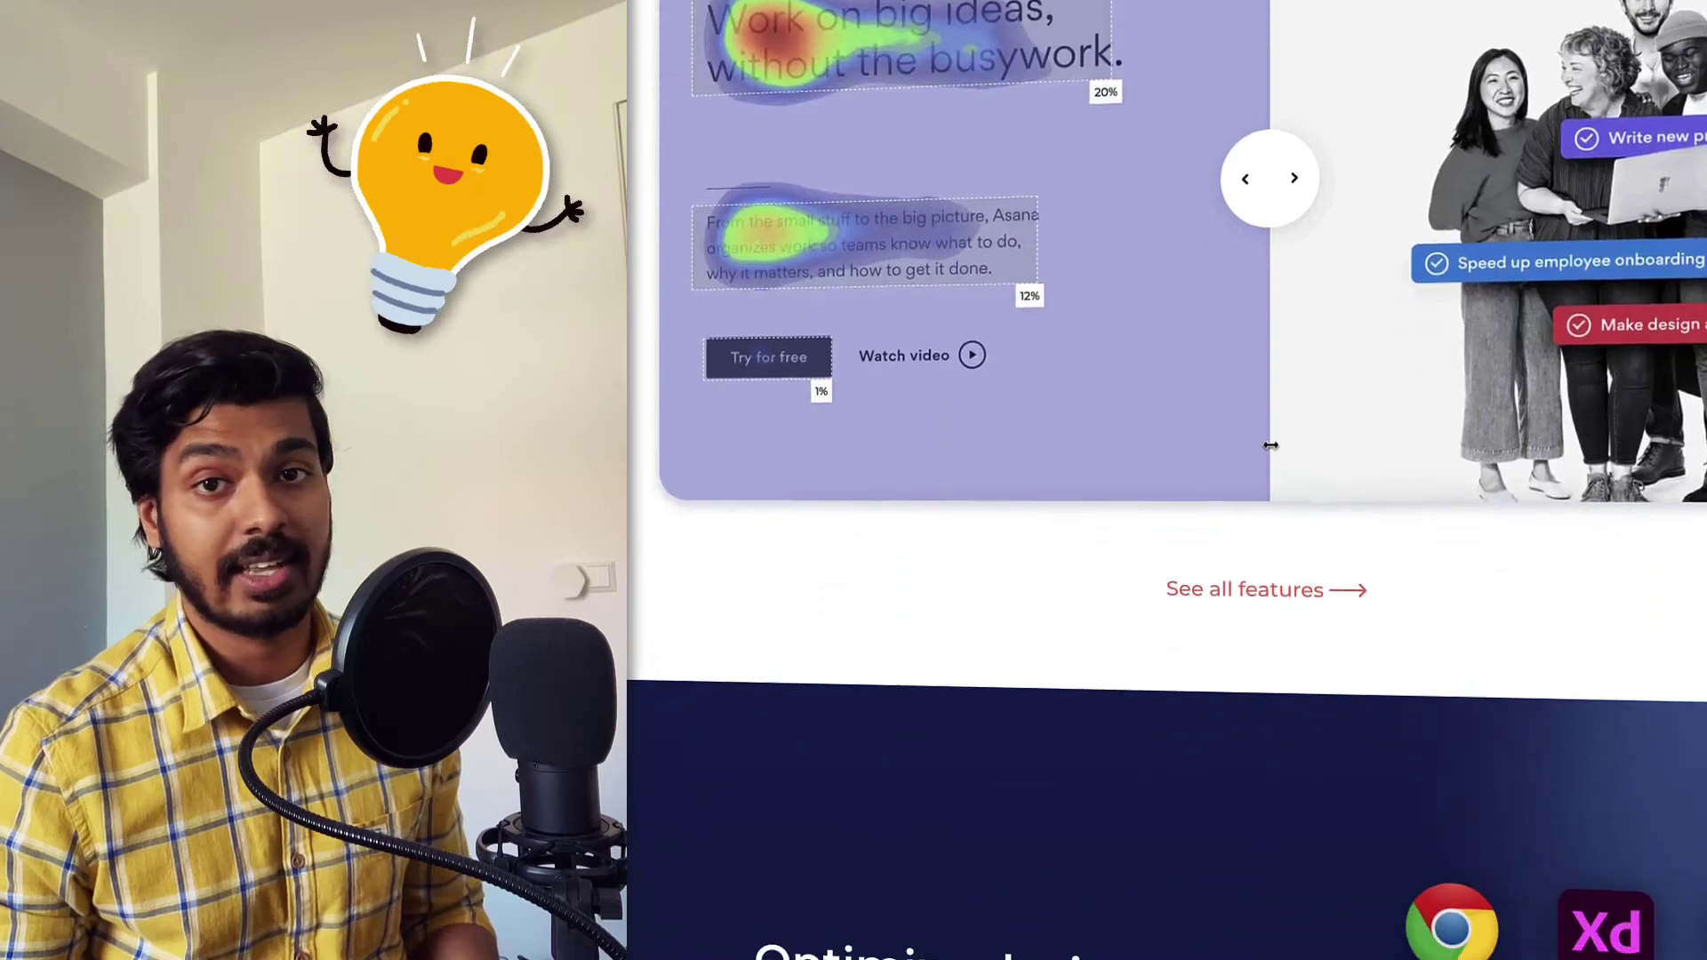
scroll(1271, 450, "down", 8)
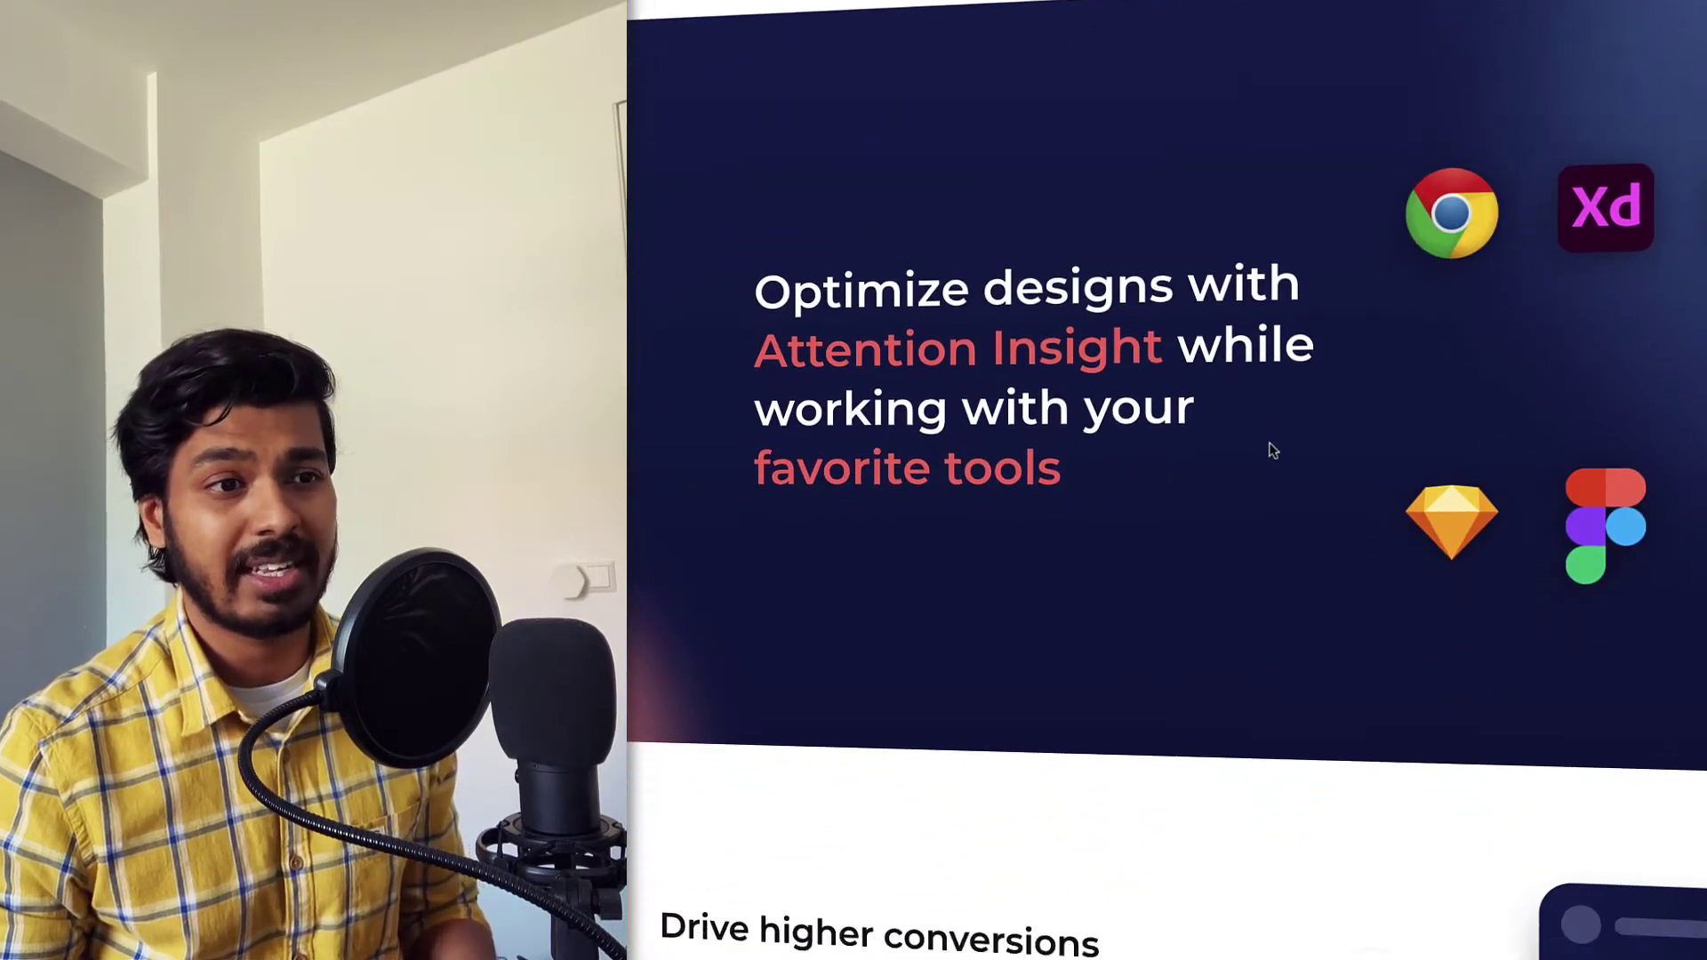
scroll(1271, 451, "down", 11)
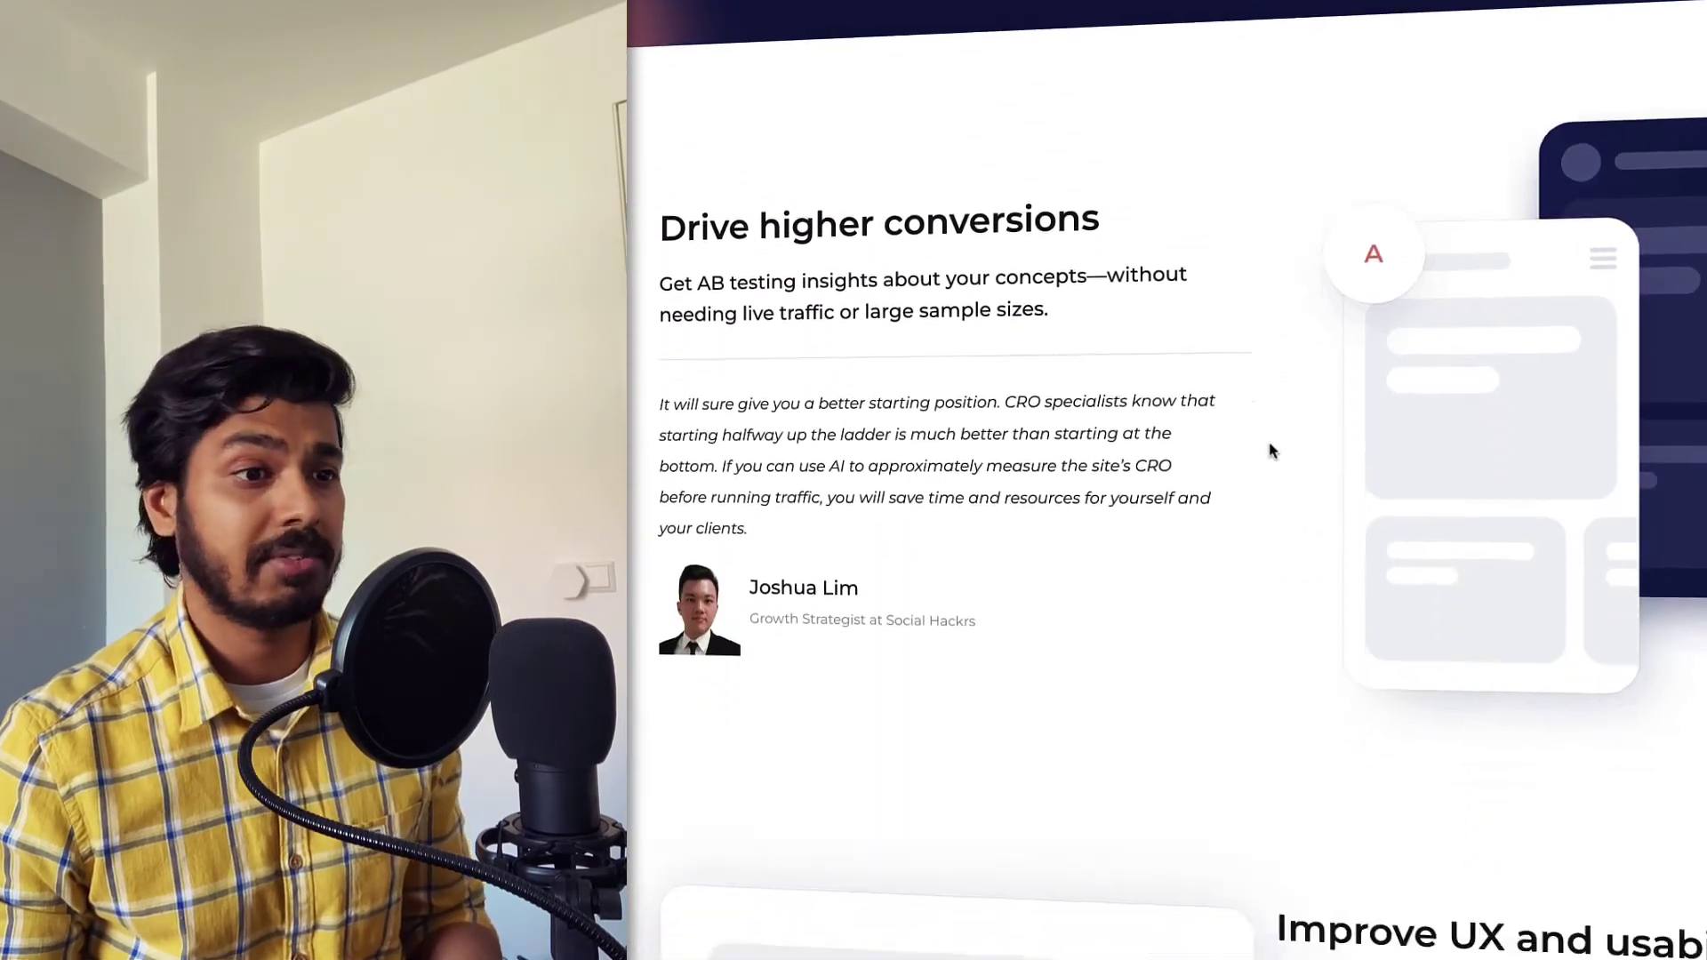
Scroll through the remaining feature sections and play the Watch me demo.
scroll(1270, 451, "down", 10)
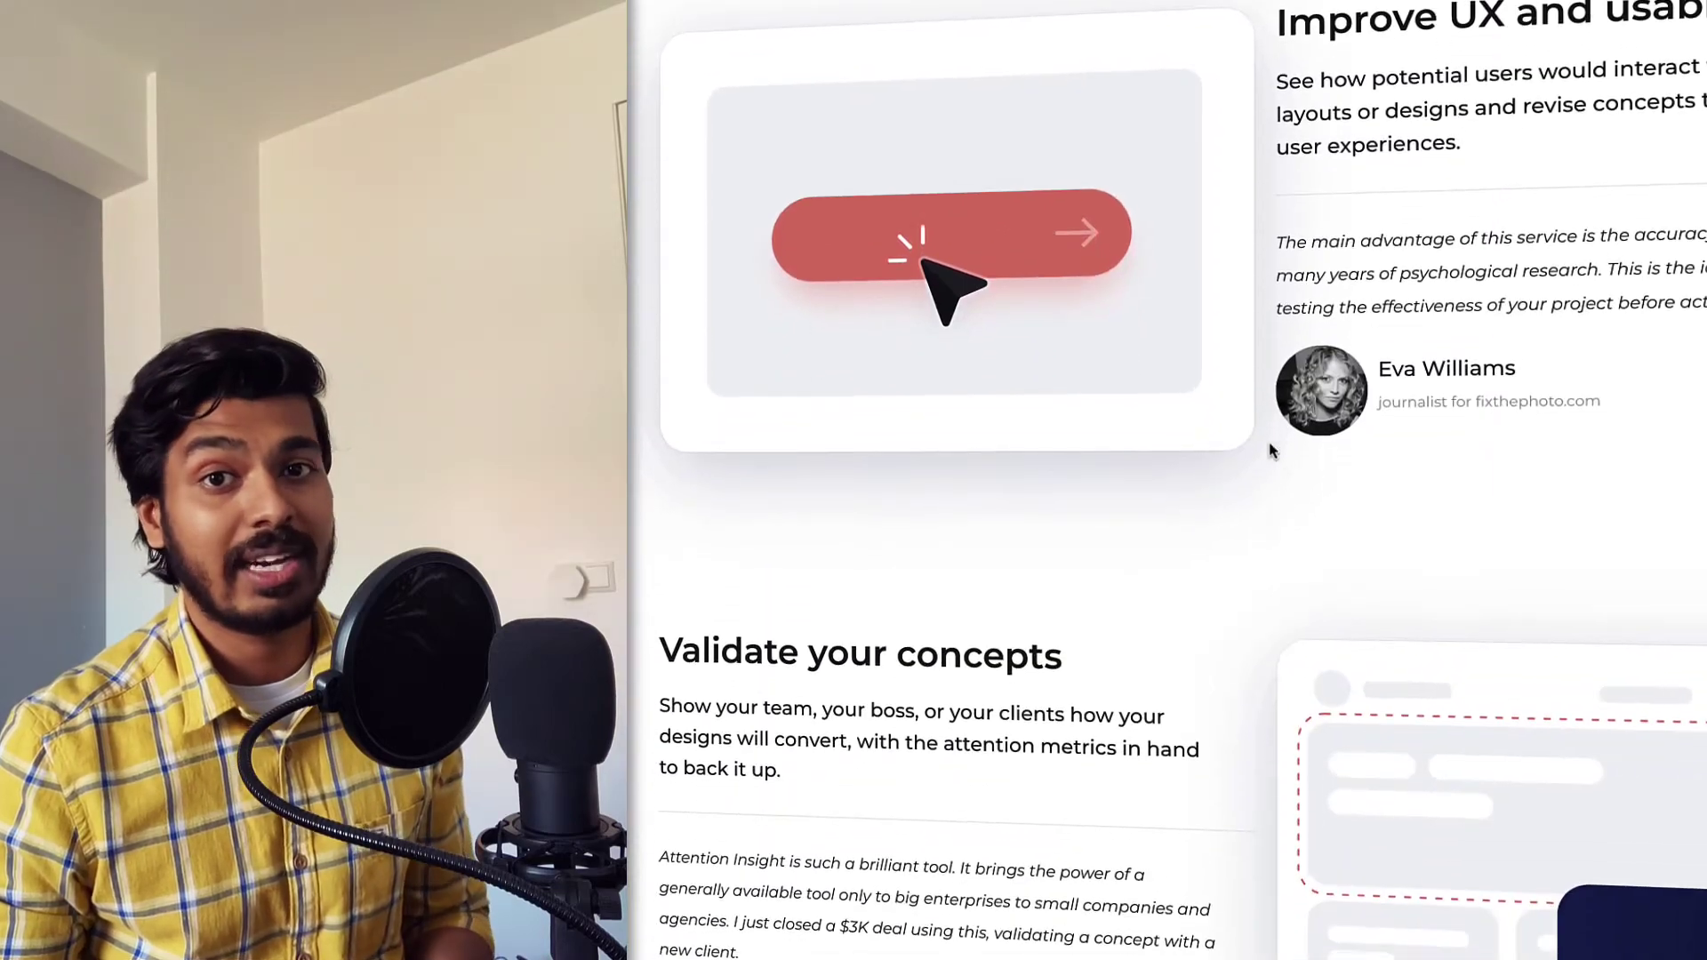
scroll(1270, 450, "down", 15)
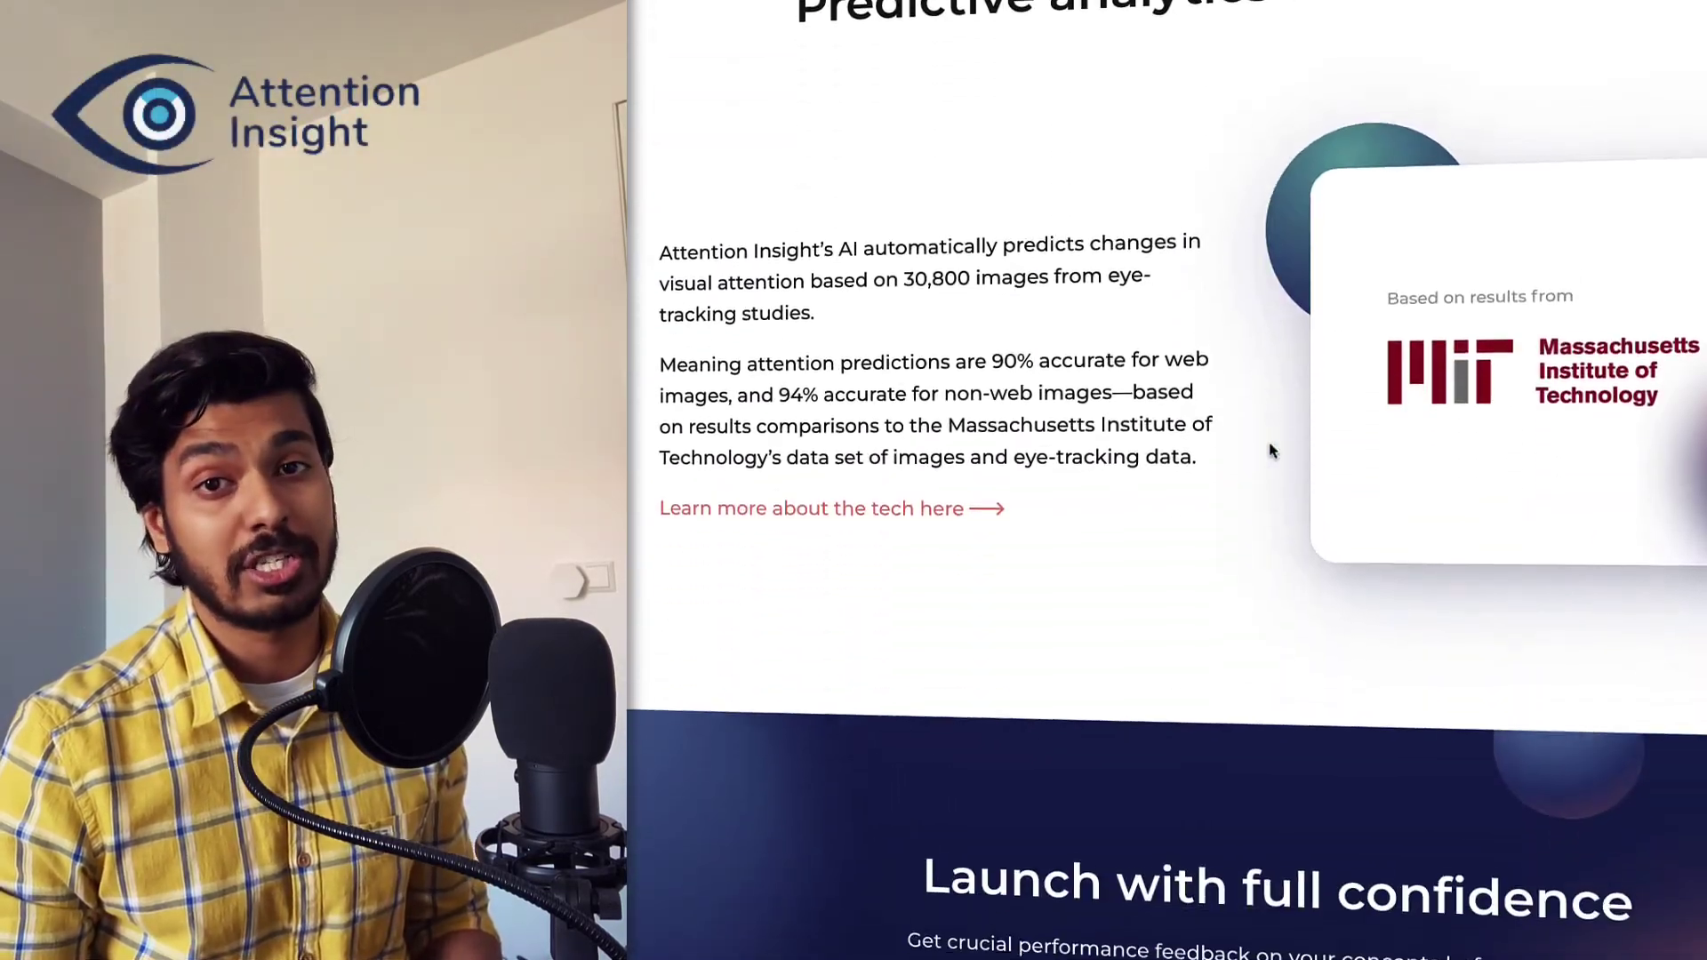
scroll(1270, 451, "down", 10)
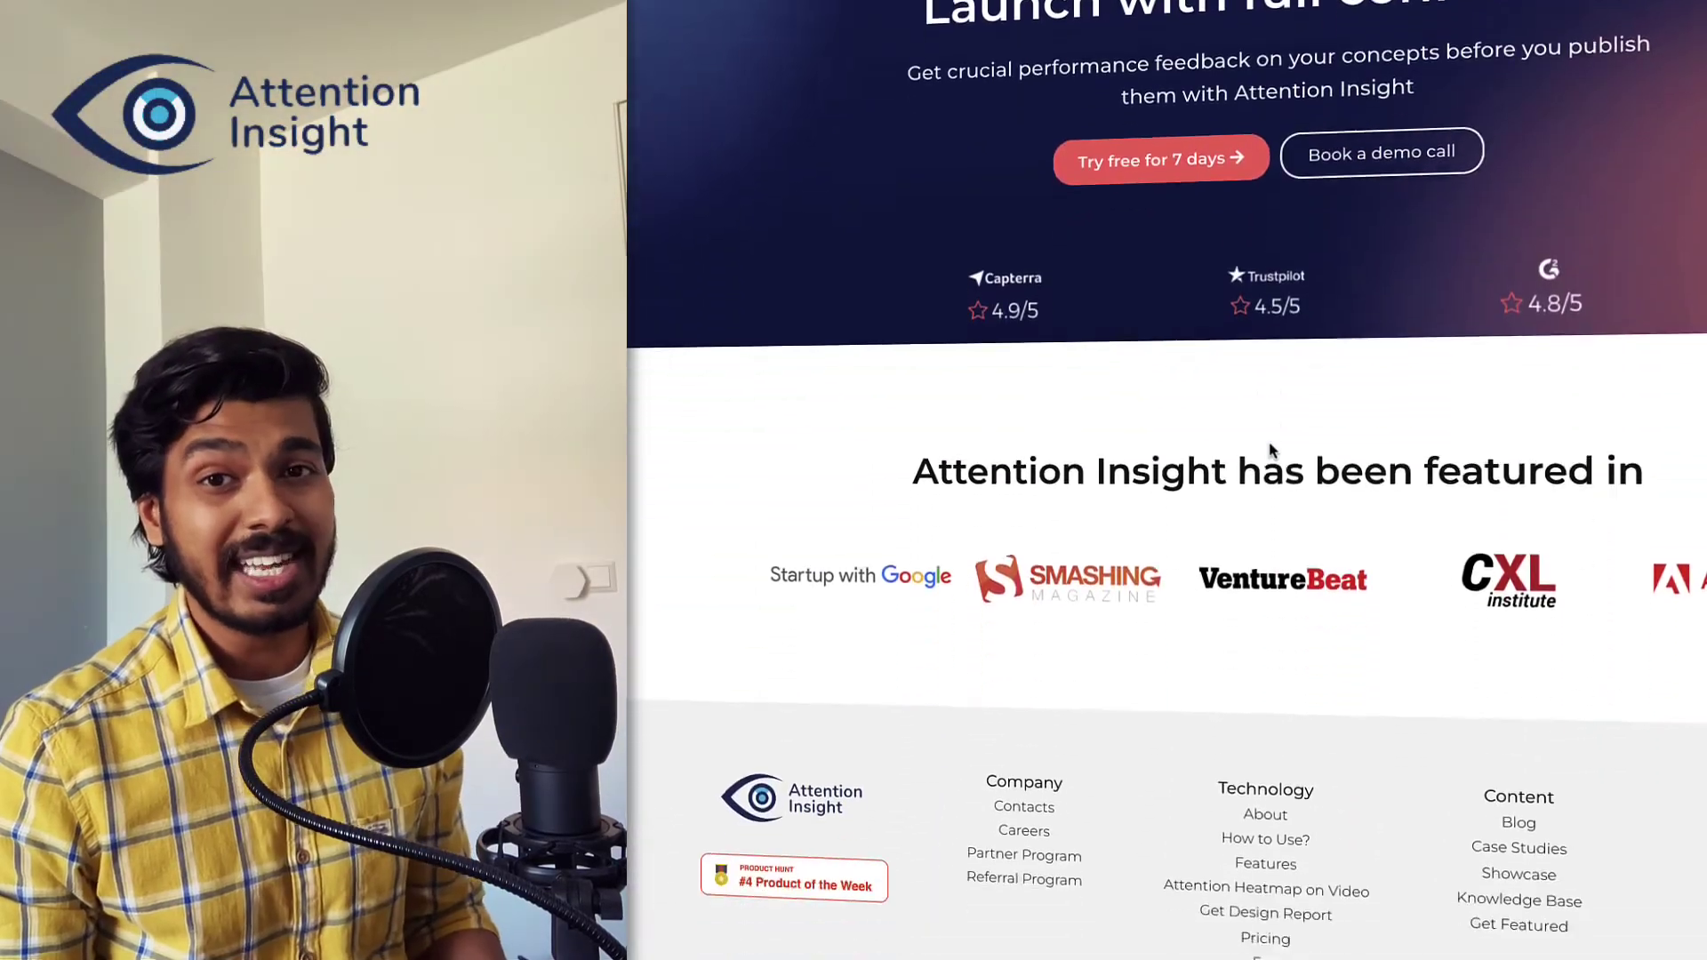
scroll(1269, 450, "up", 20)
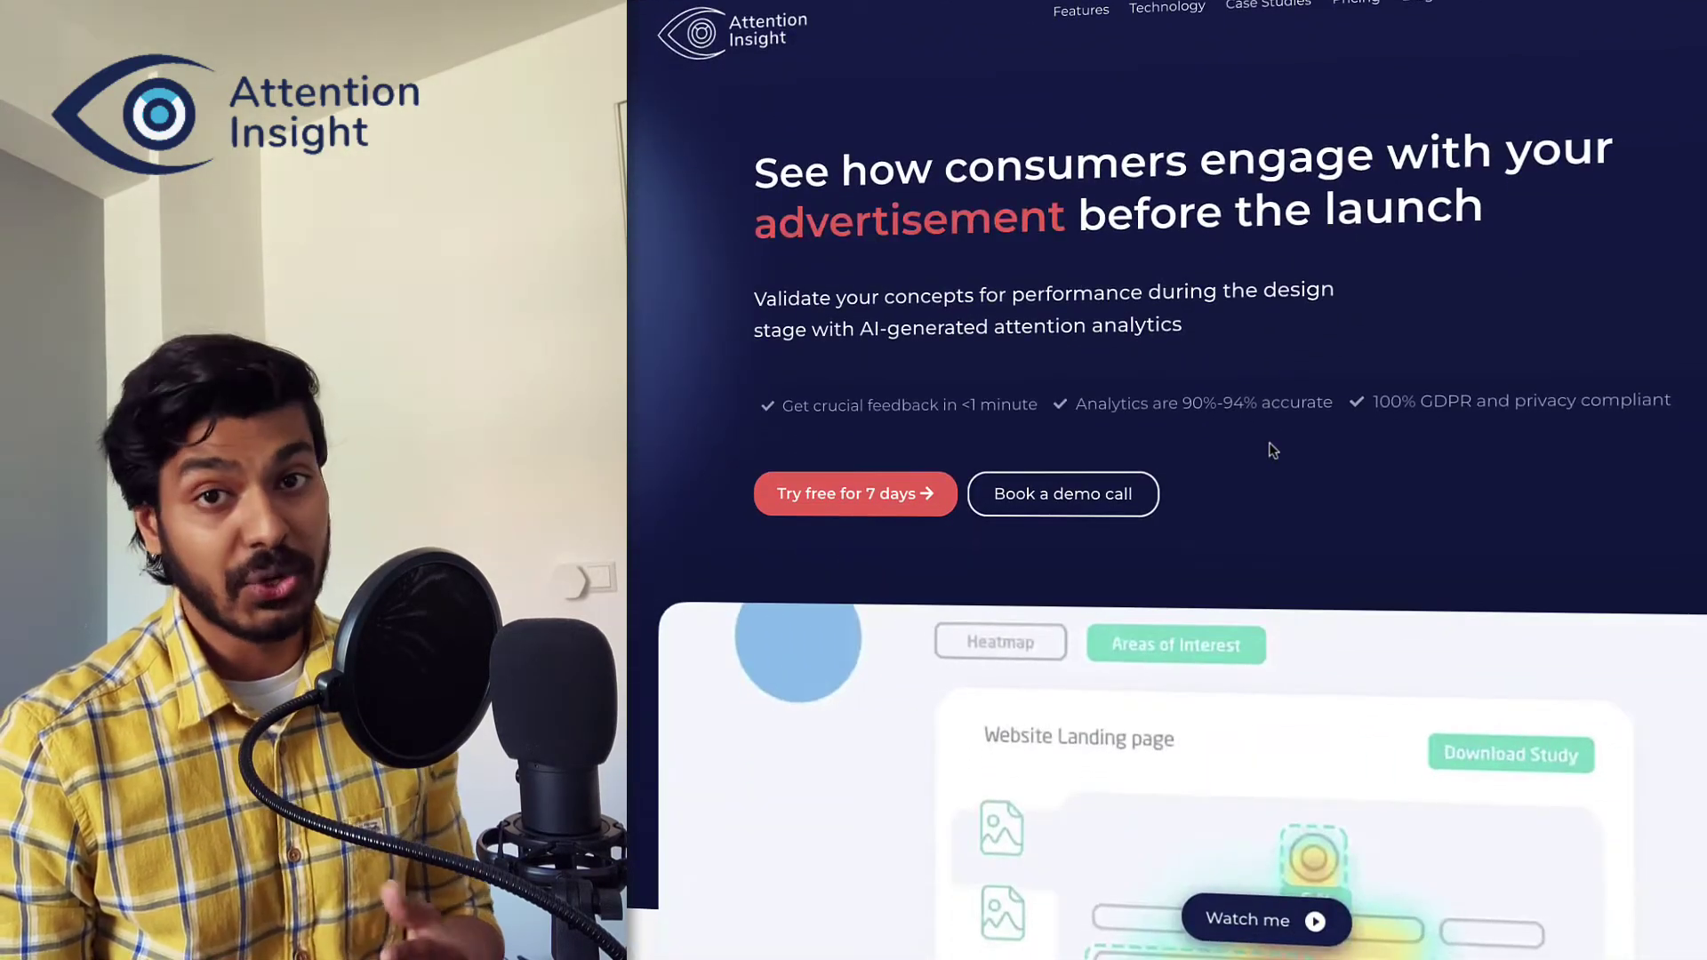
scroll(1270, 450, "down", 5)
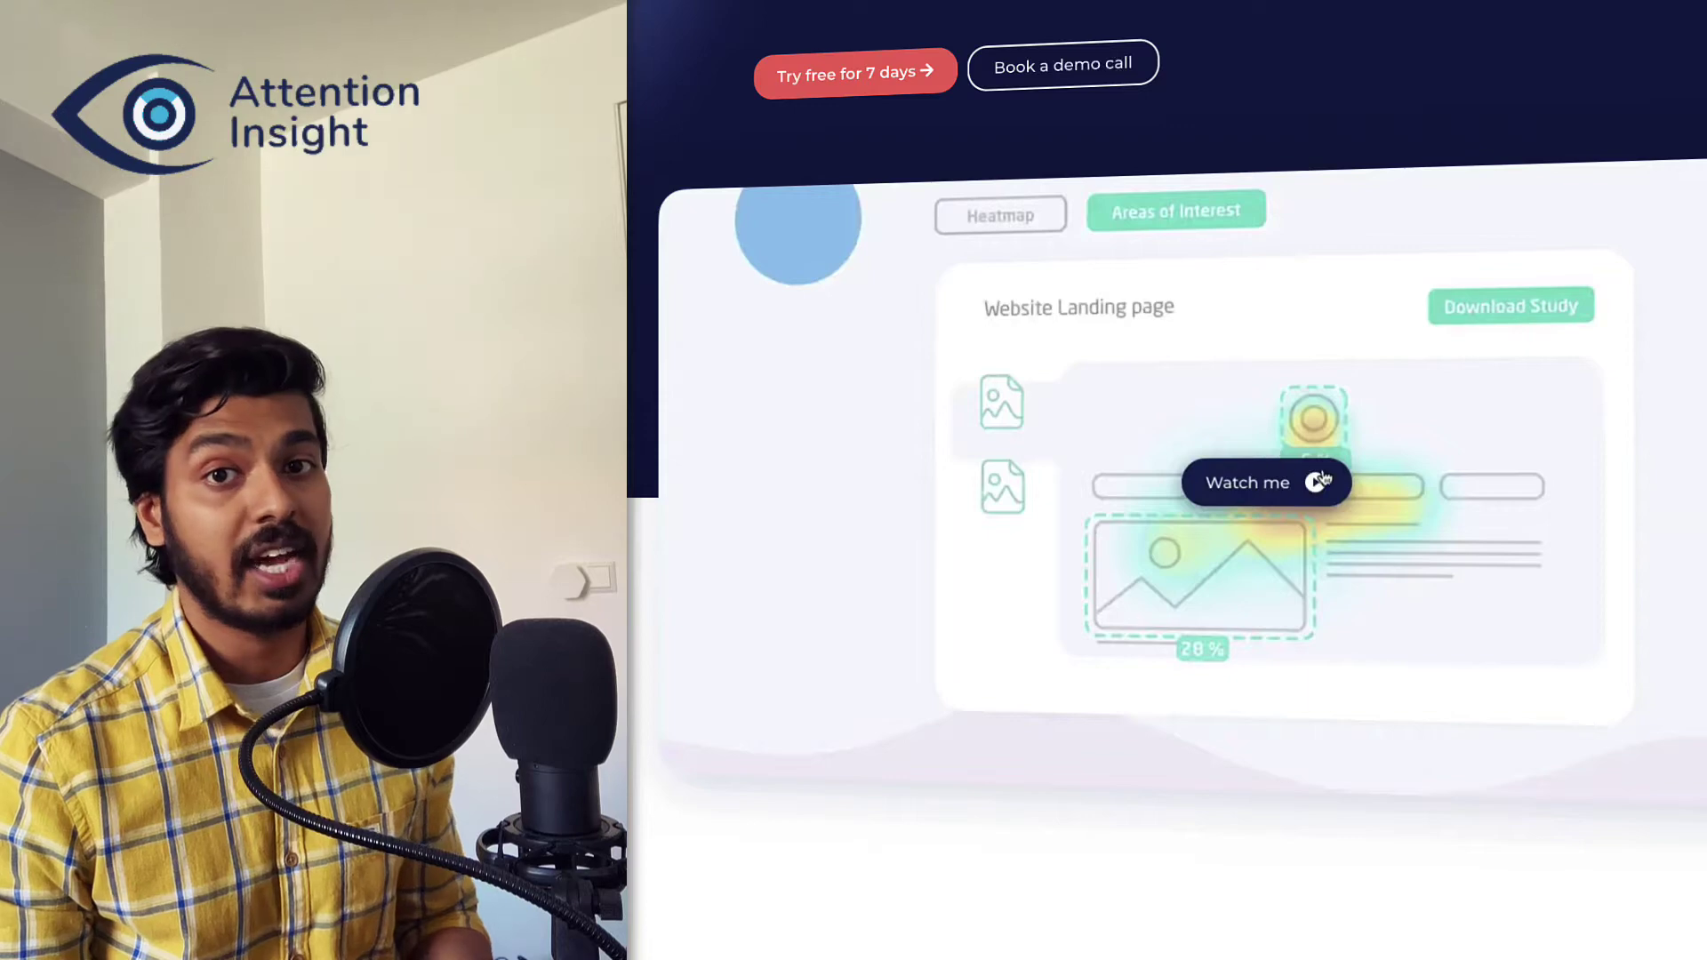
left_click(1319, 484)
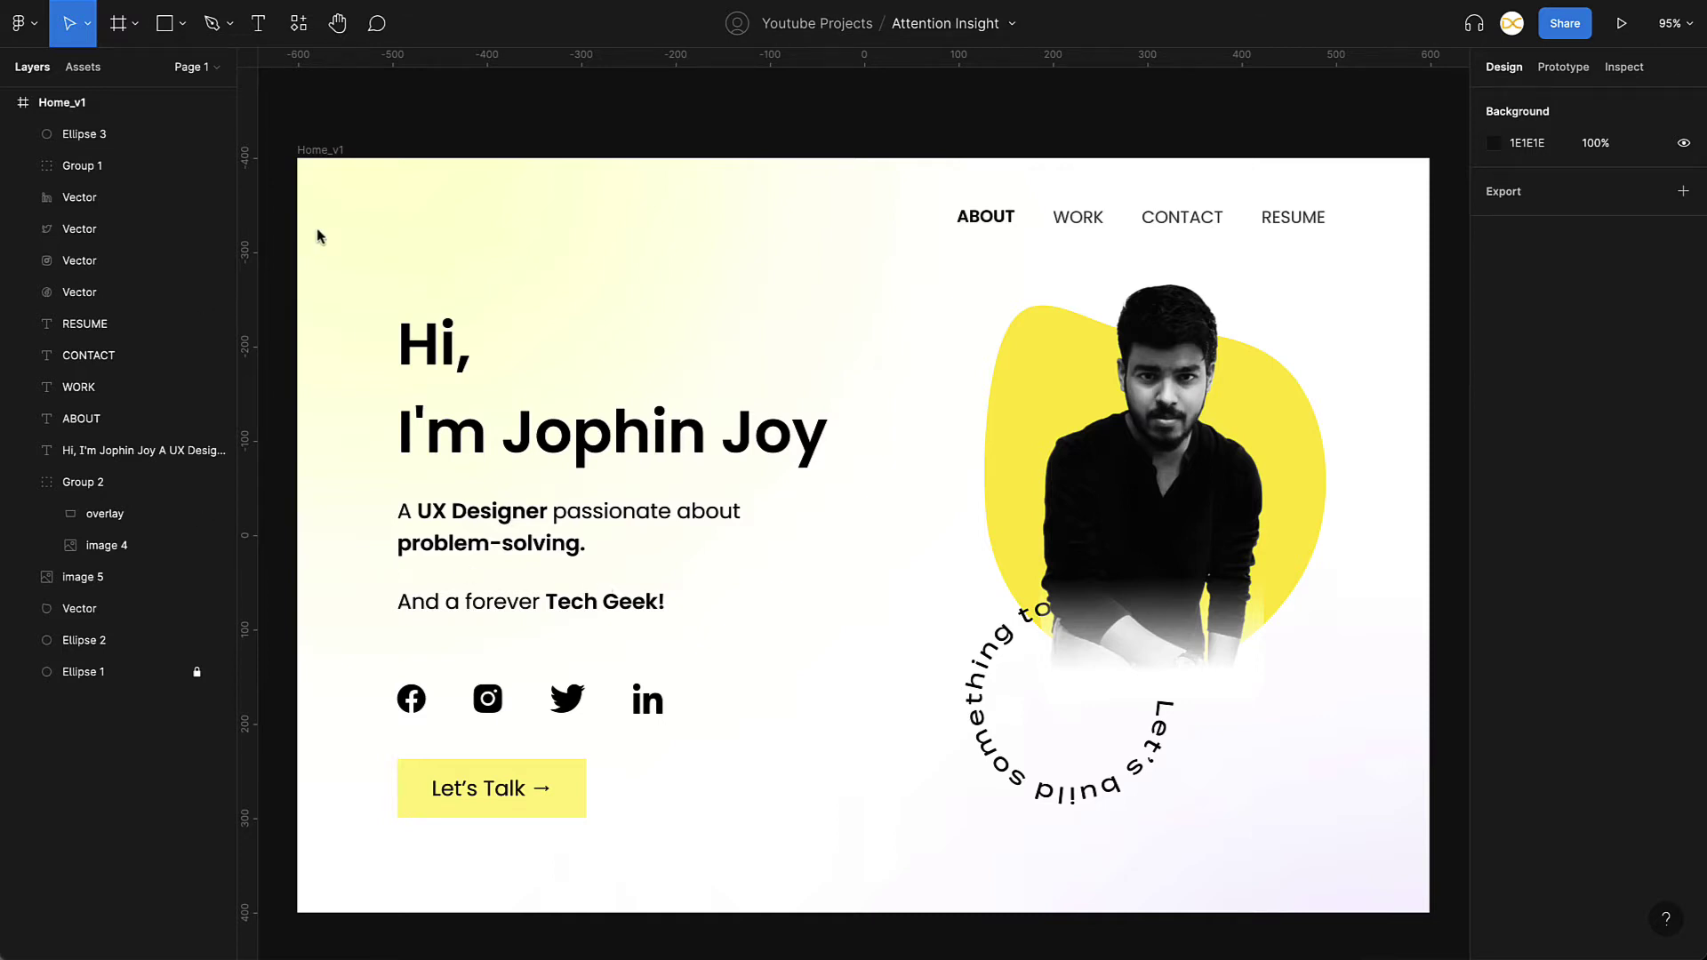
Run the Attention Insight plugin's Analyze Design on the selected Home_v1 frame.
left_click(324, 169)
left_click(298, 23)
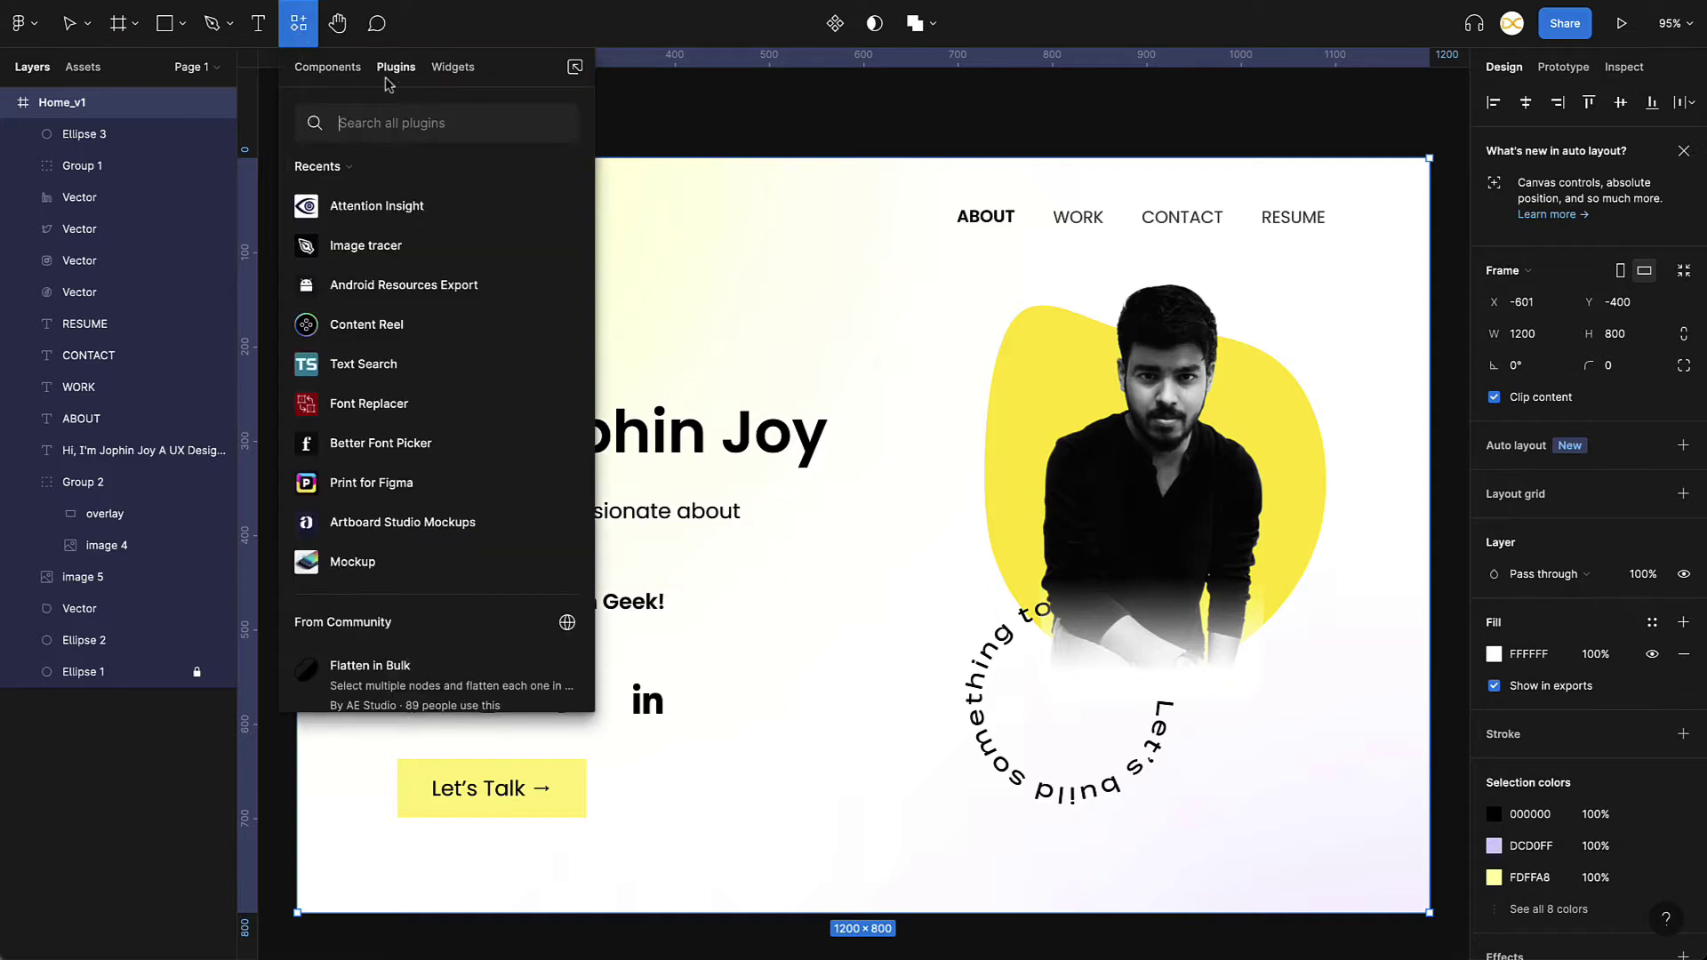
left_click(365, 207)
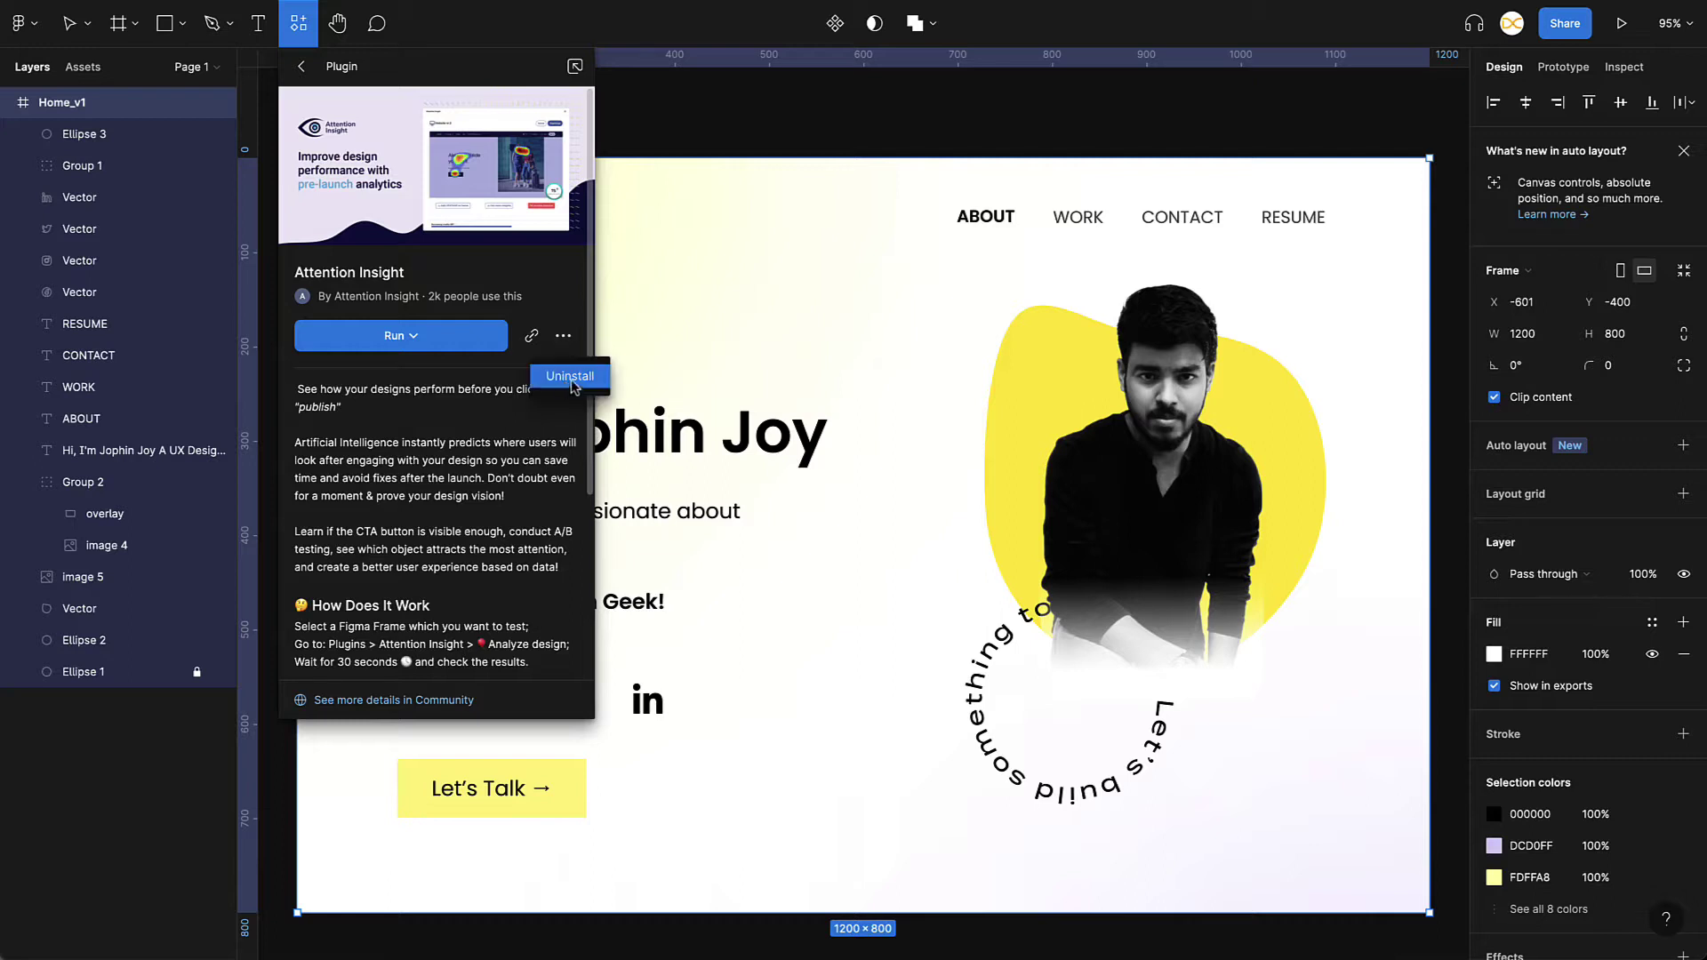
left_click(408, 338)
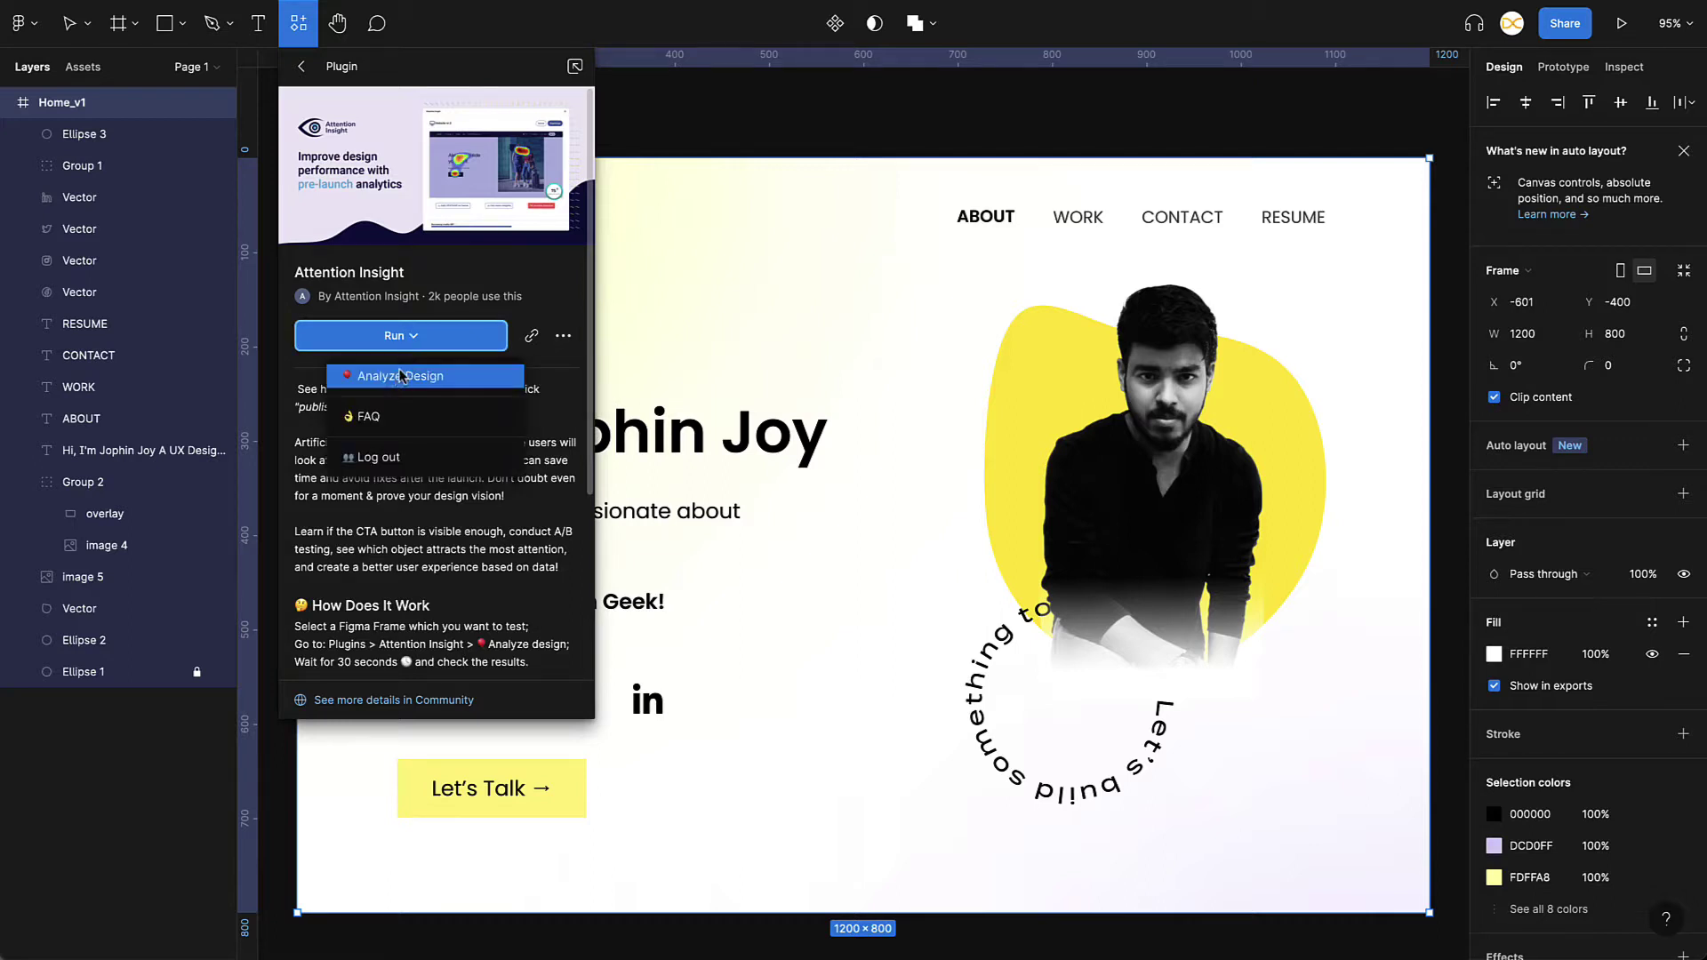
left_click(400, 374)
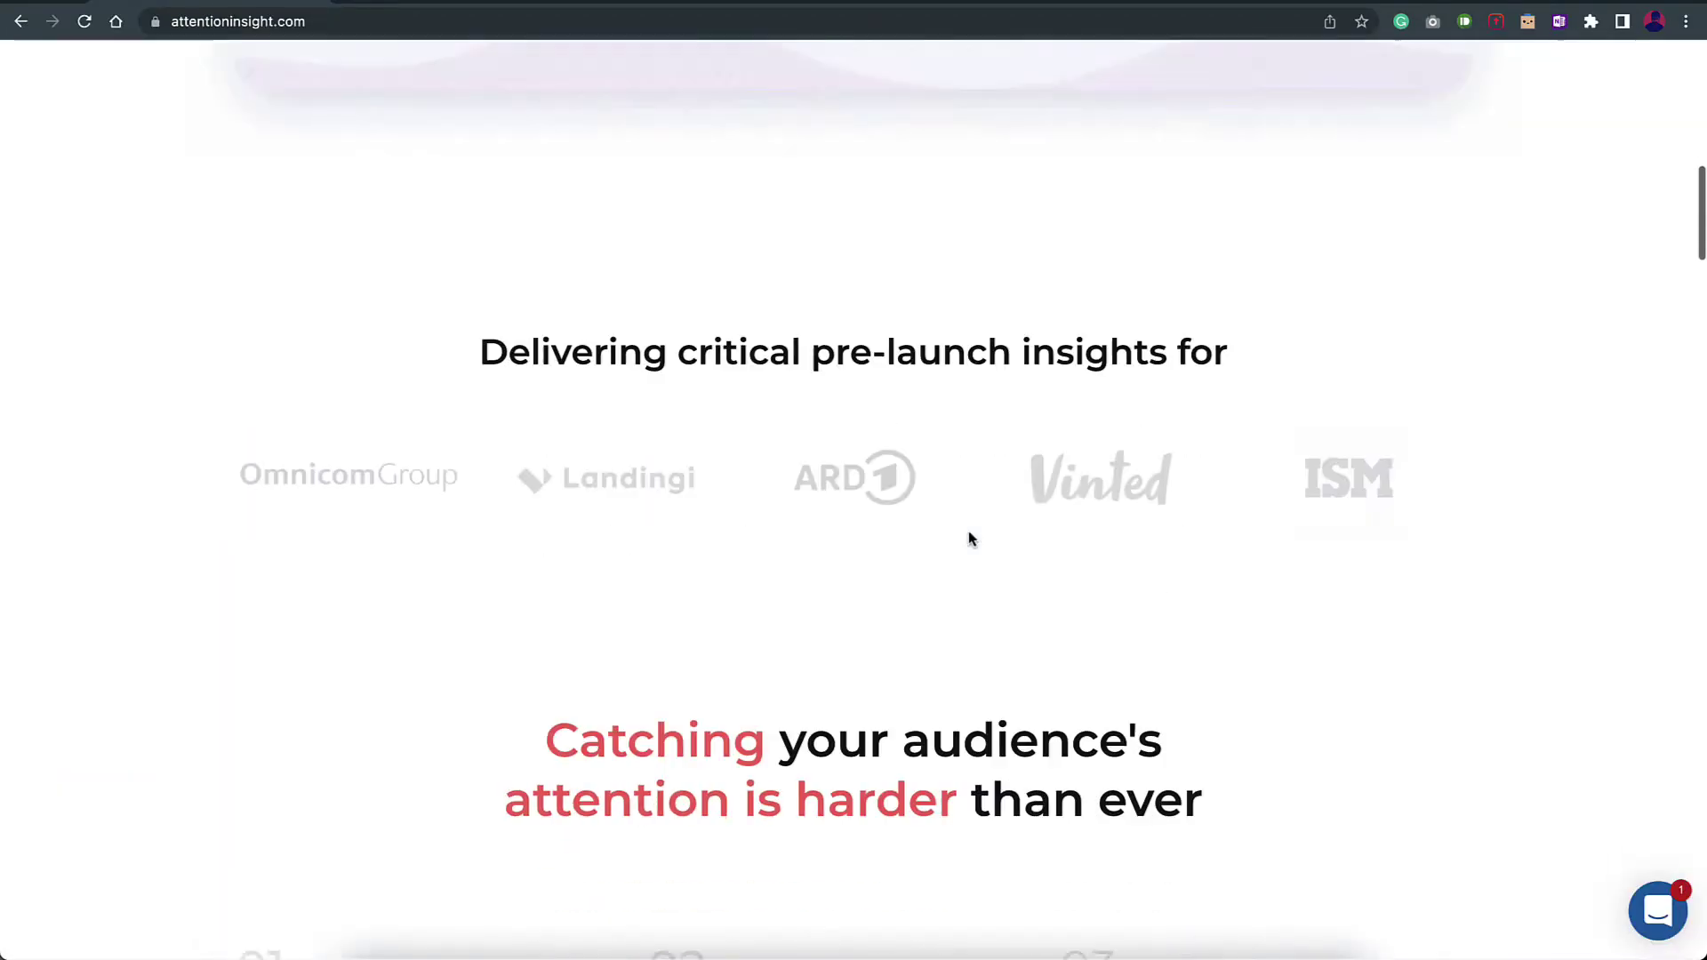
Scroll the Attention Insight heatmap examples while the Home_v1 analysis completes at 75 clarity.
scroll(968, 537, "down", 10)
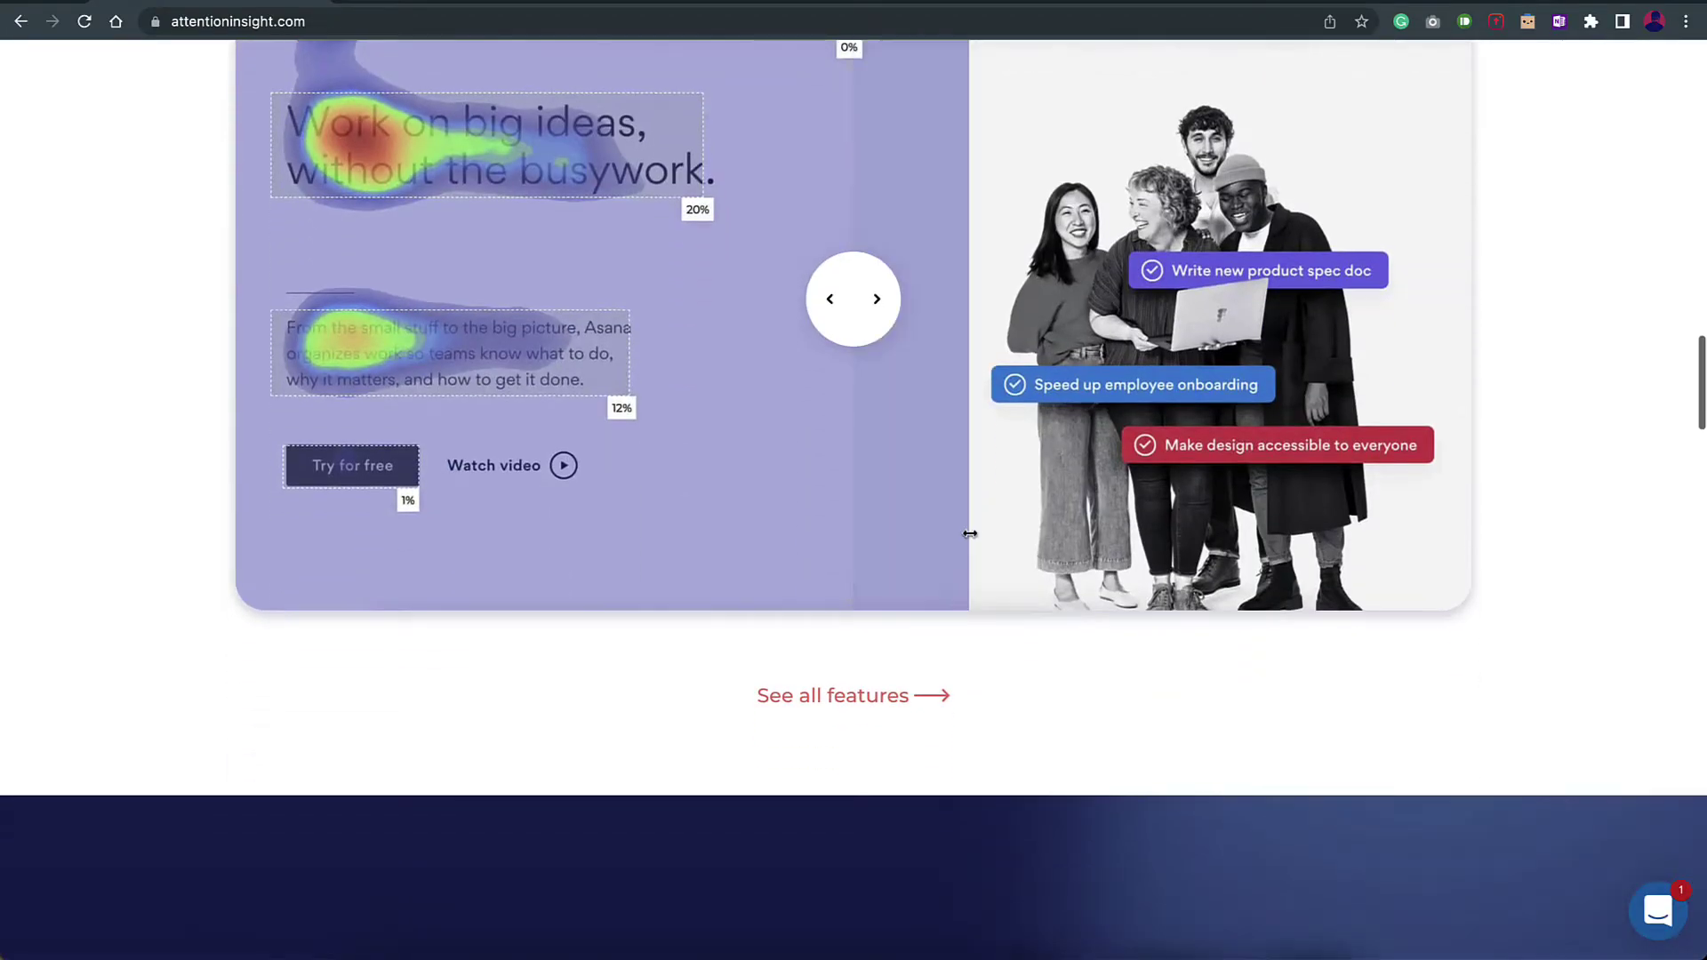
scroll(966, 535, "up", 3)
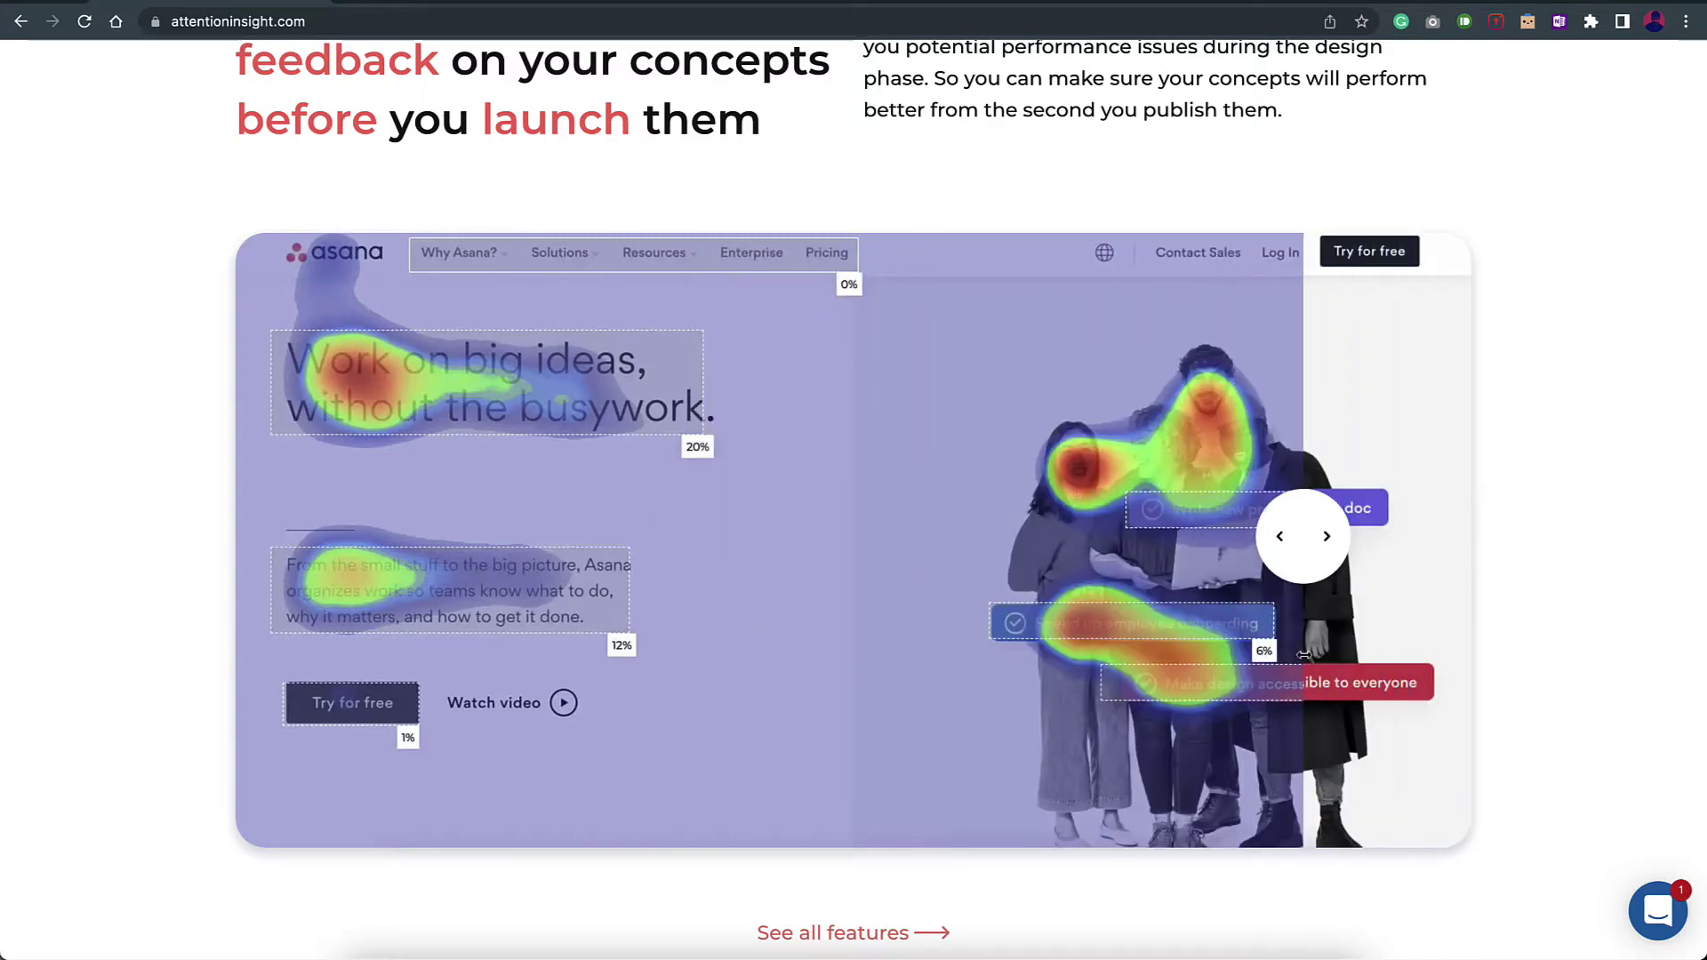
scroll(1302, 655, "down", 20)
scroll(1305, 659, "down", 15)
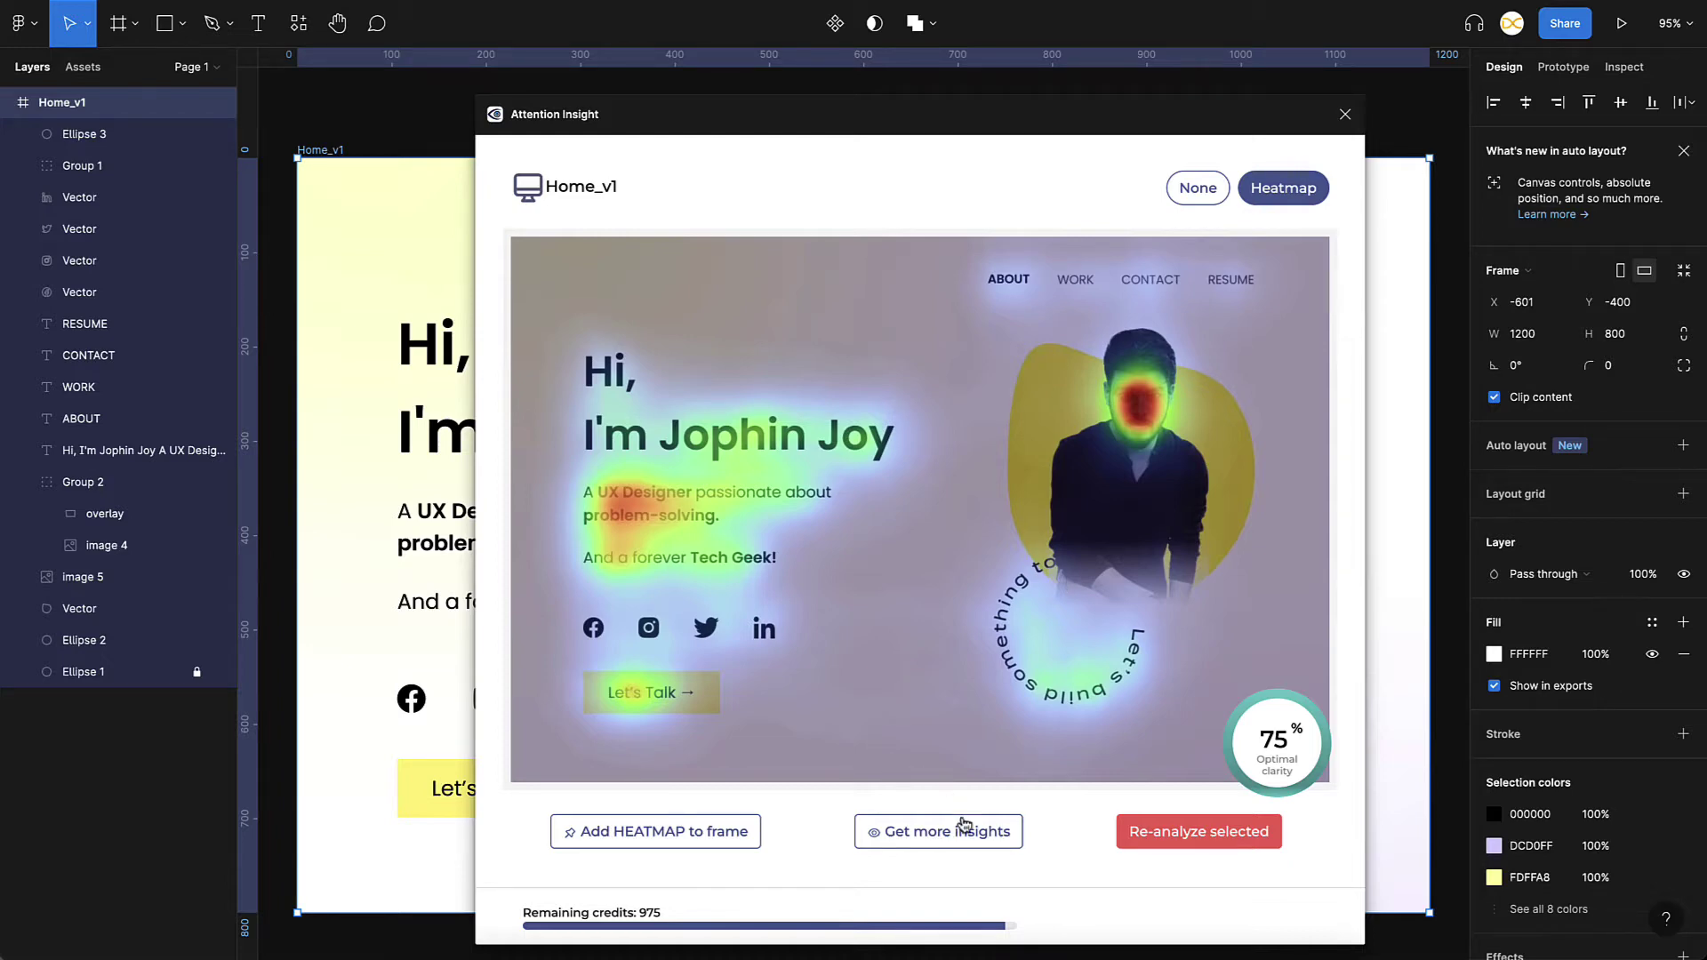
Open the Home_v1 analysis via Get more insights, then go to the web app dashboard.
left_click(947, 840)
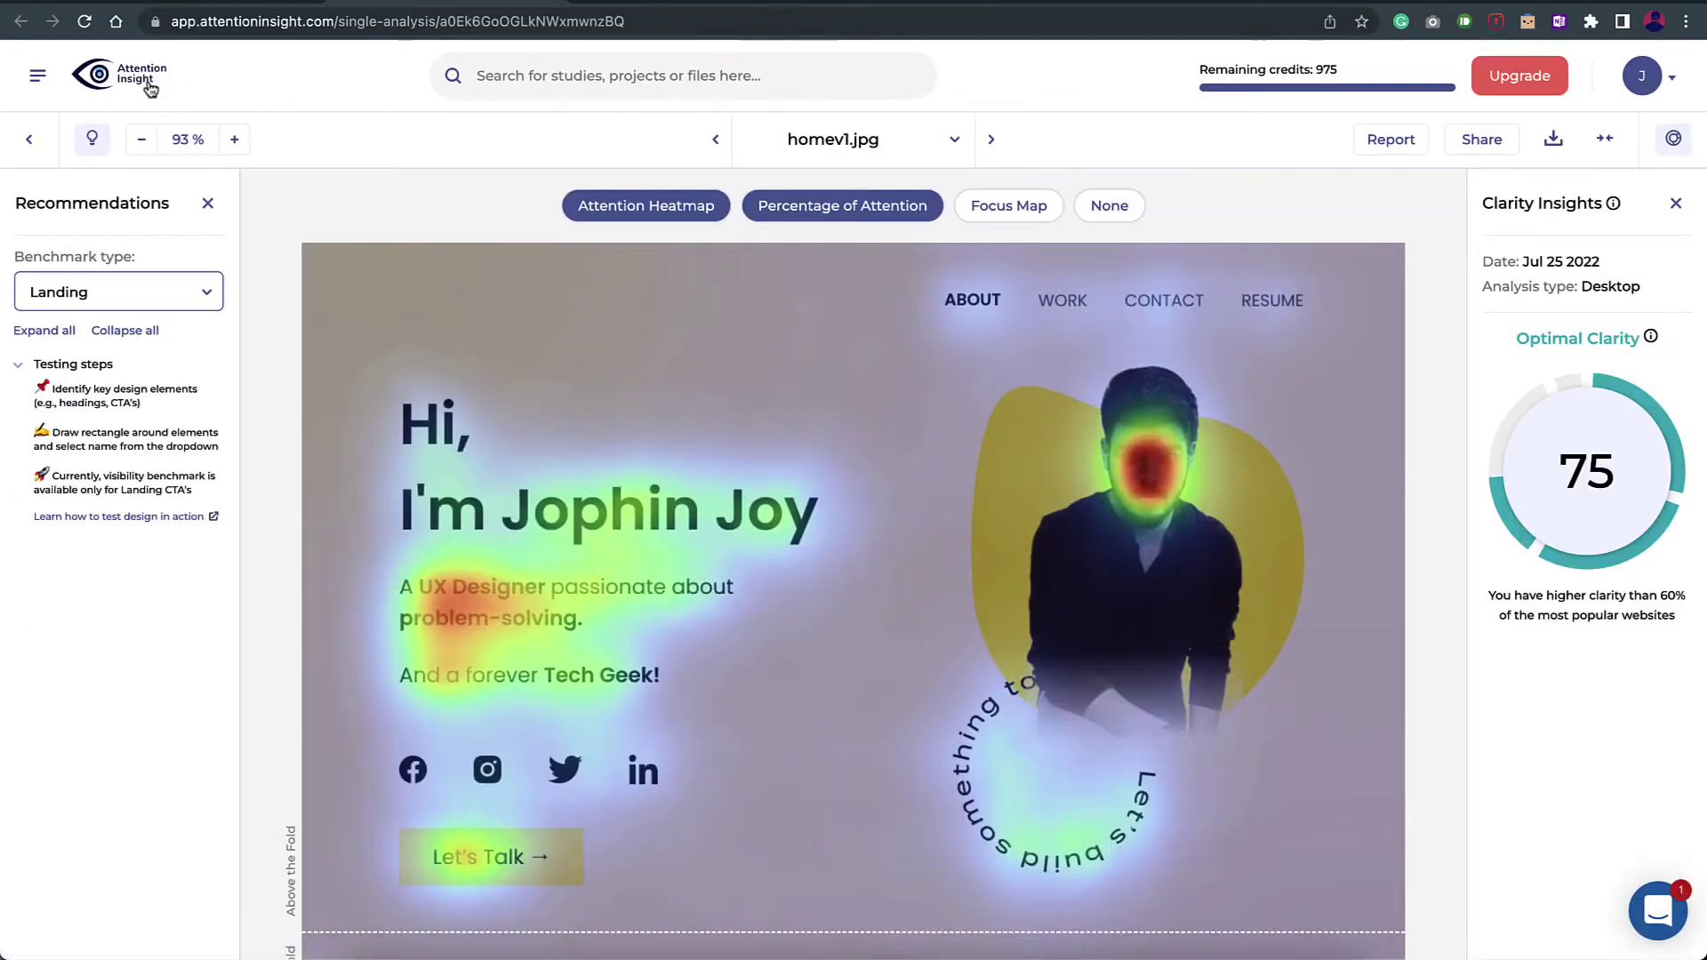
left_click(148, 86)
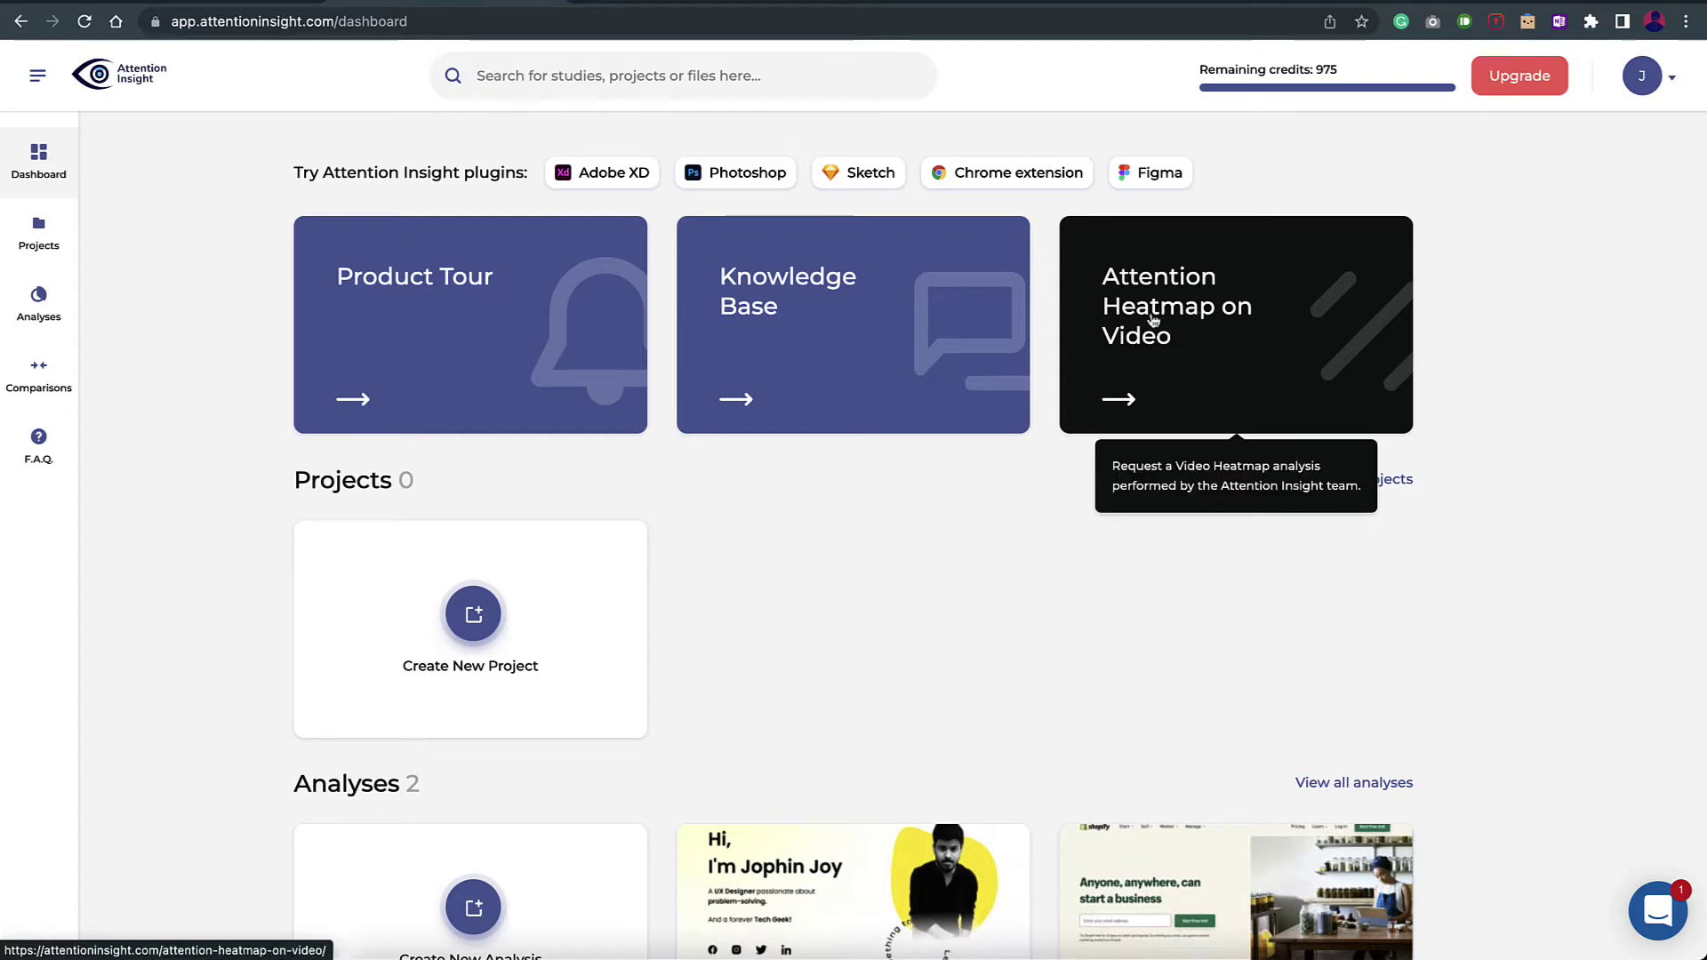
Scroll the dashboard down to Analyses and open the homev1.jpg card.
scroll(741, 618, "down", 2)
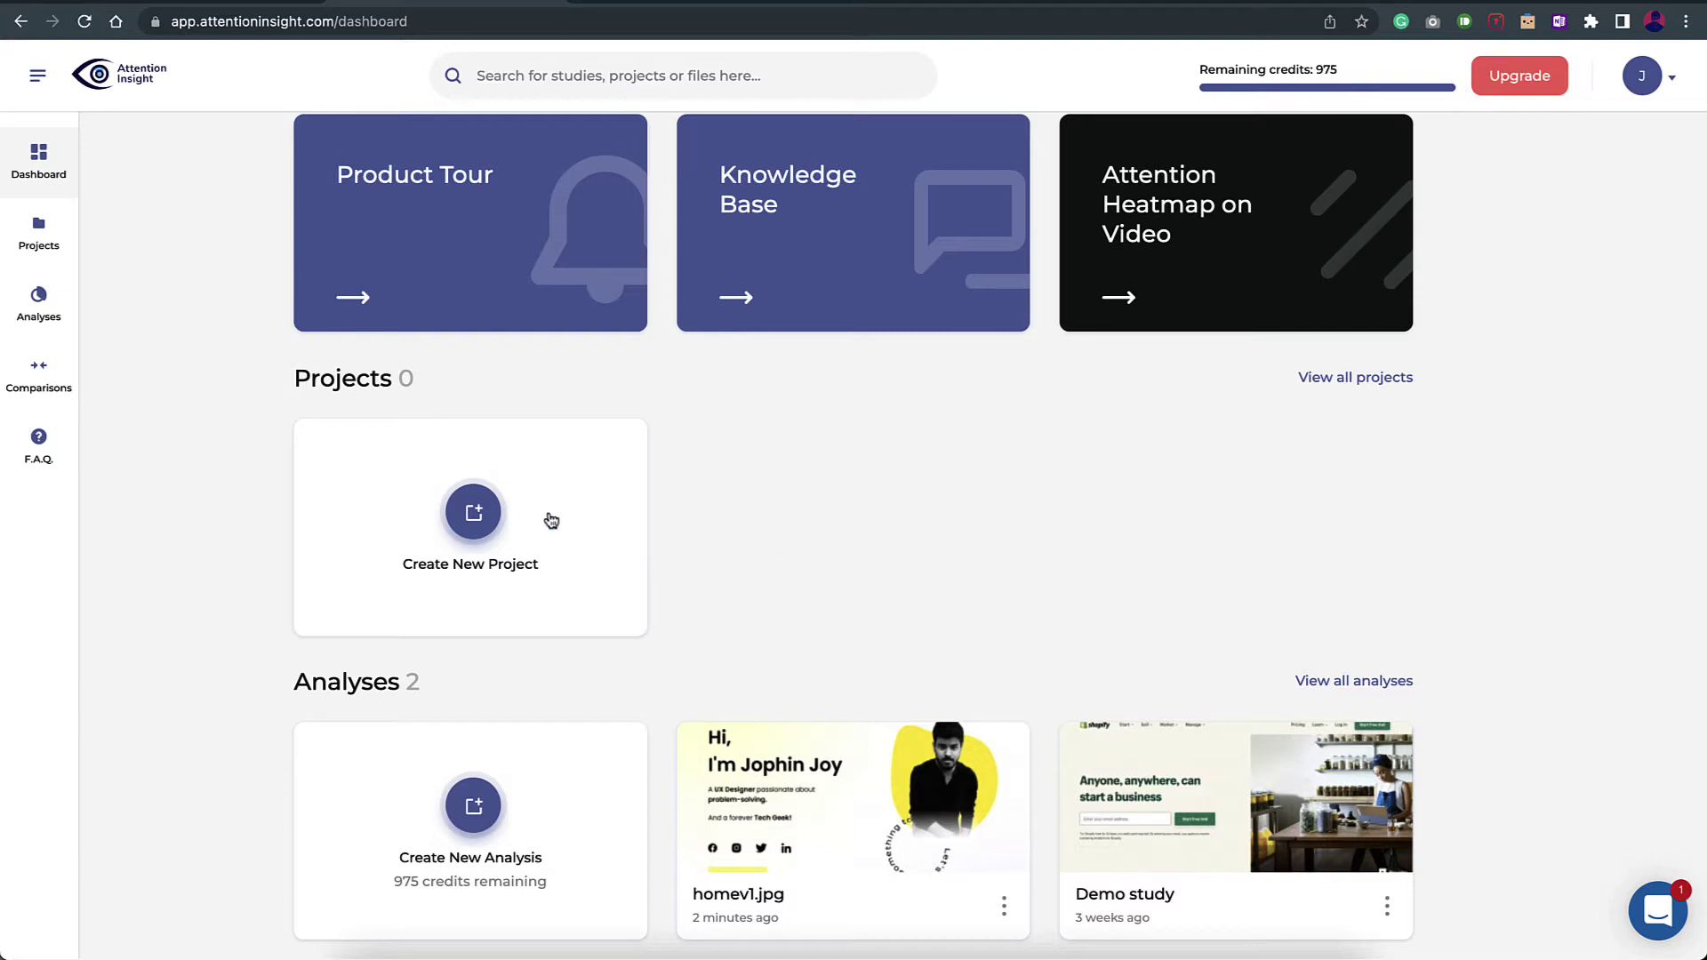
scroll(558, 538, "down", 3)
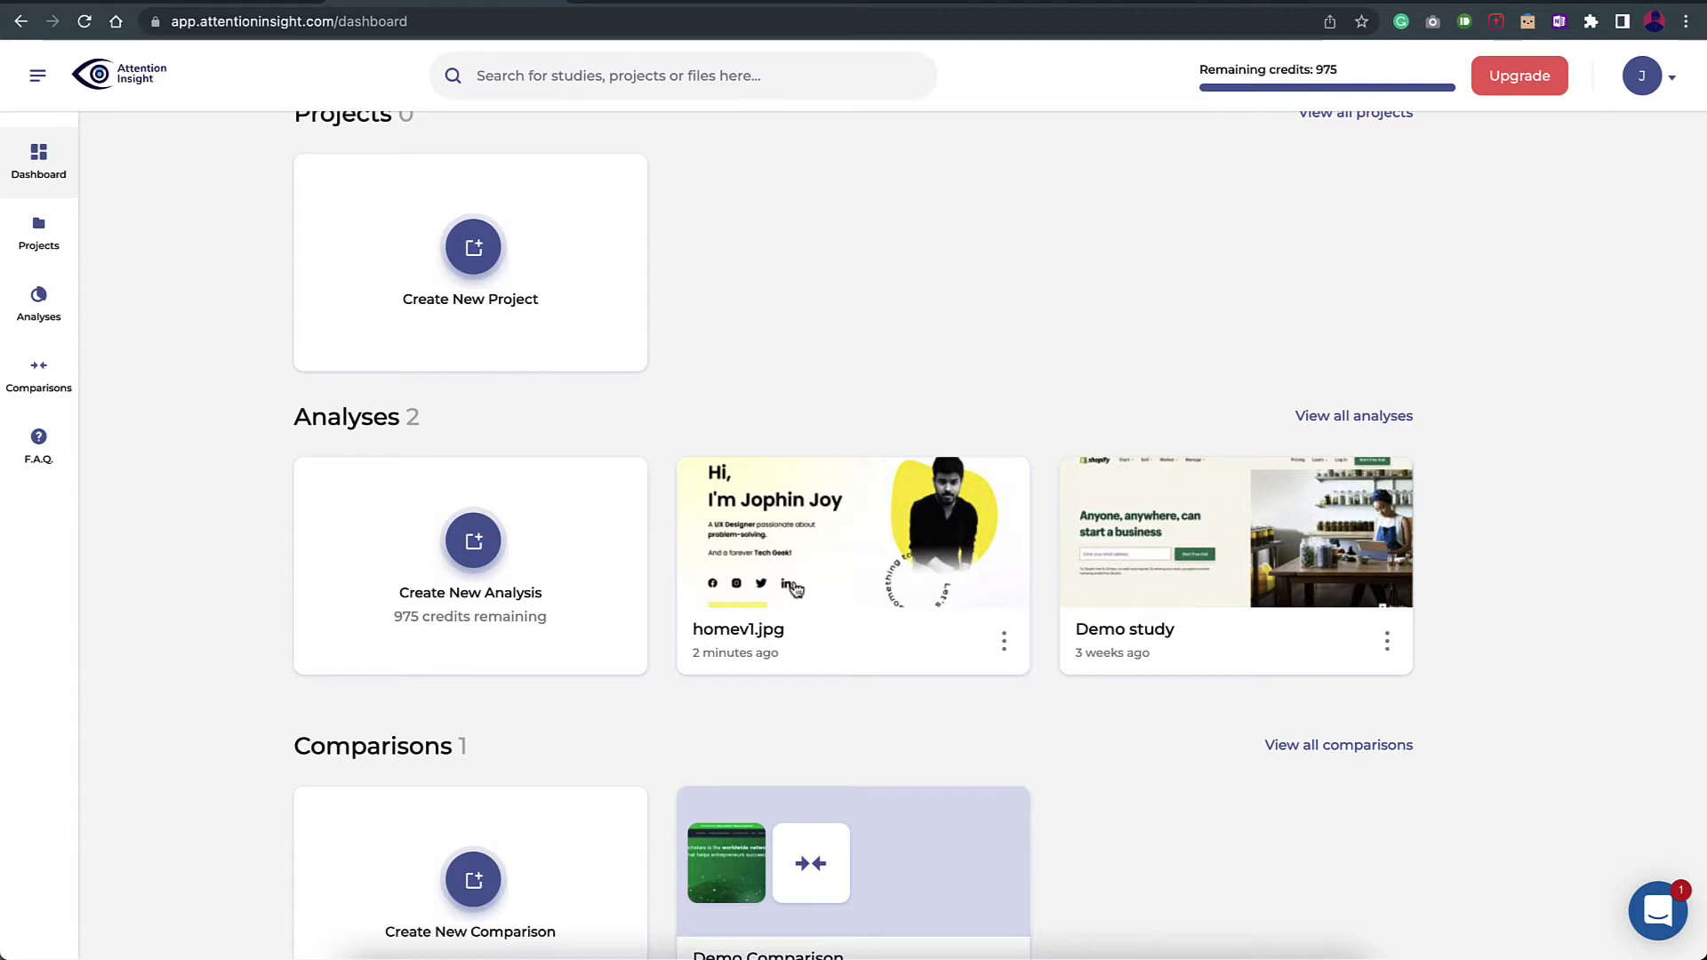
scroll(773, 583, "down", 1)
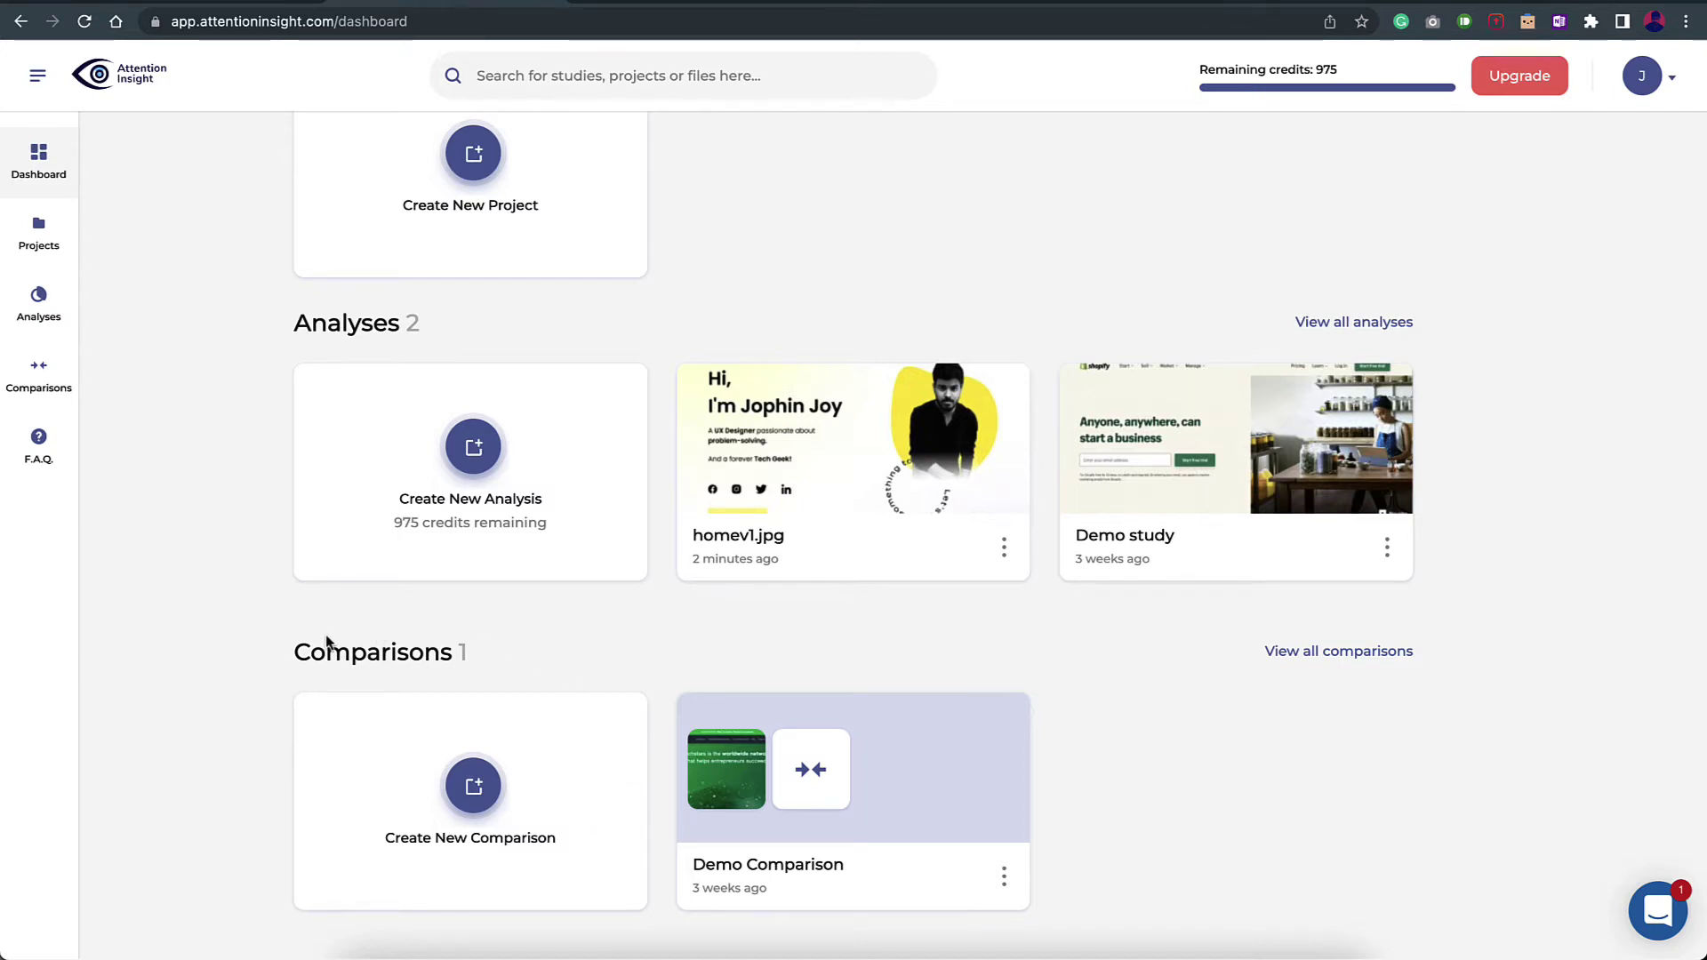
scroll(520, 622, "up", 1)
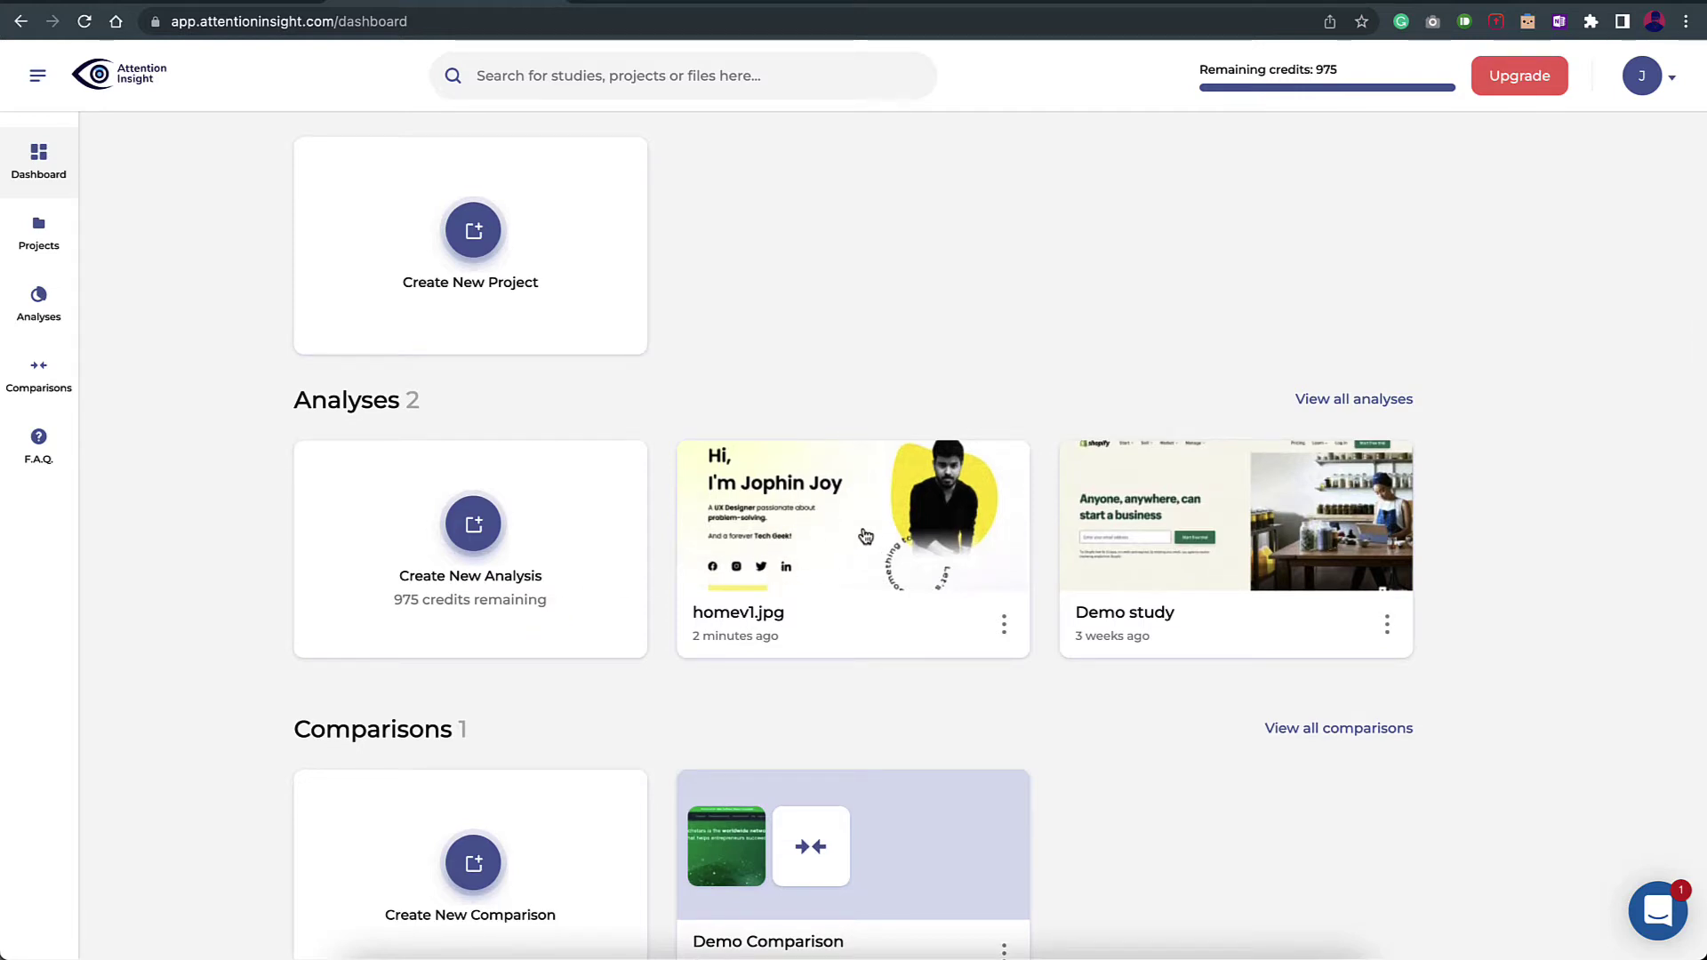
left_click(856, 539)
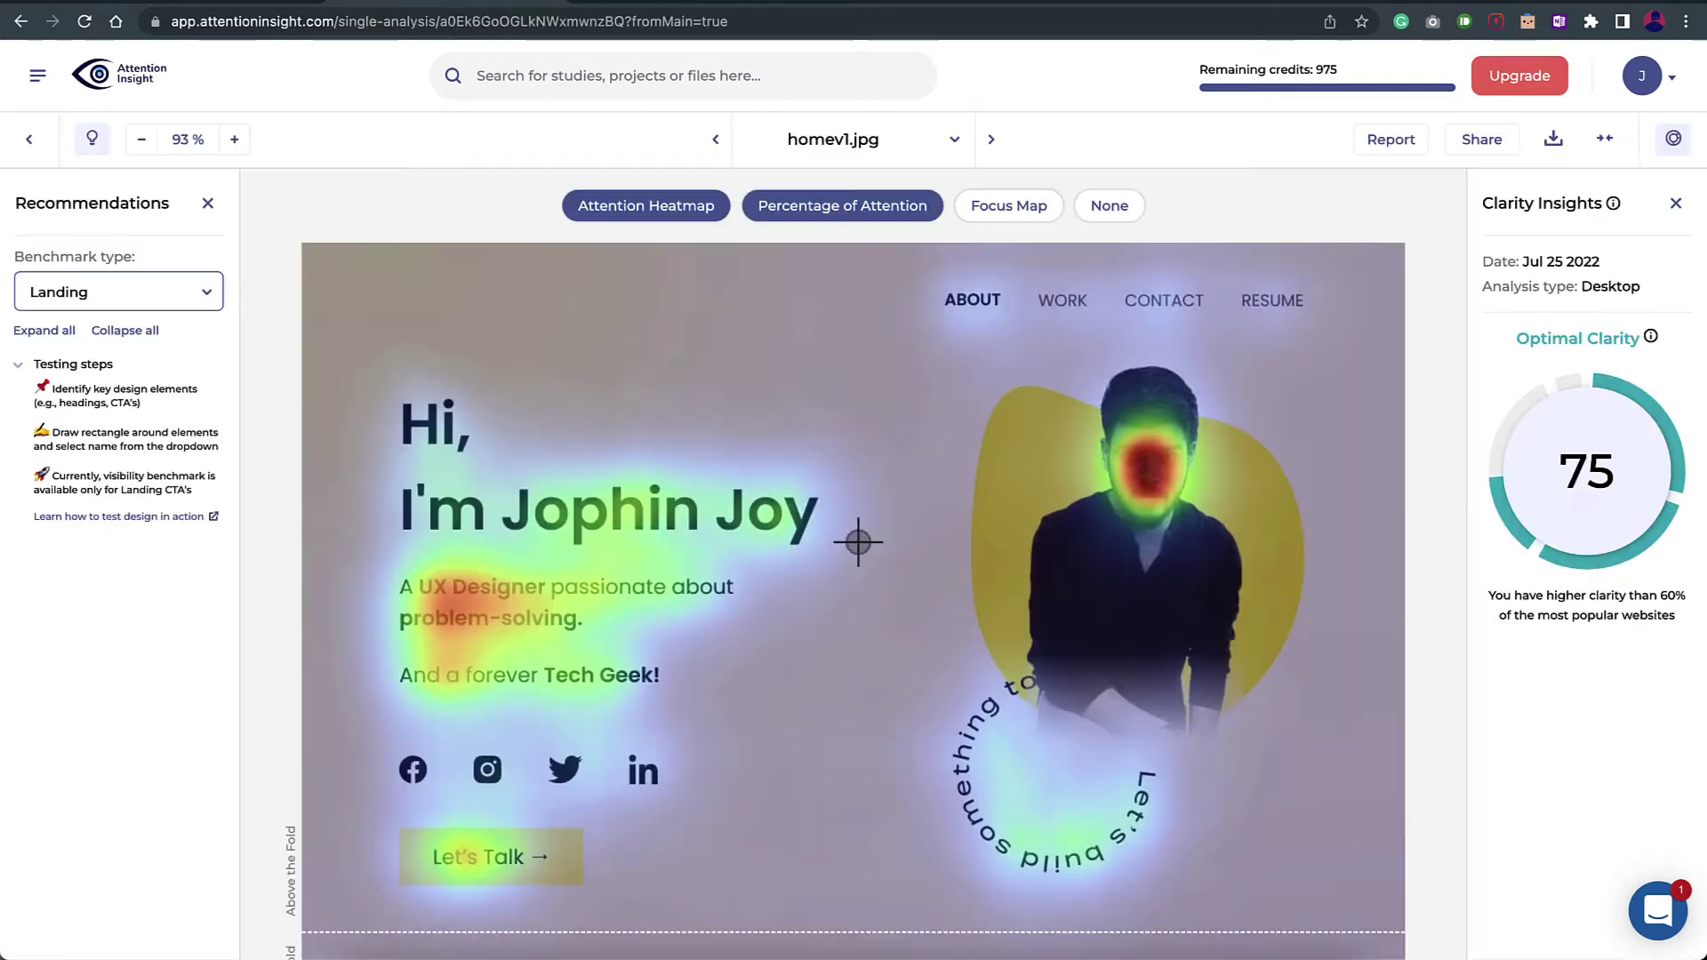
Cycle through the overlay modes, ending with attention heatmap plus Percentage of Attention on homev1.jpg.
left_click(893, 217)
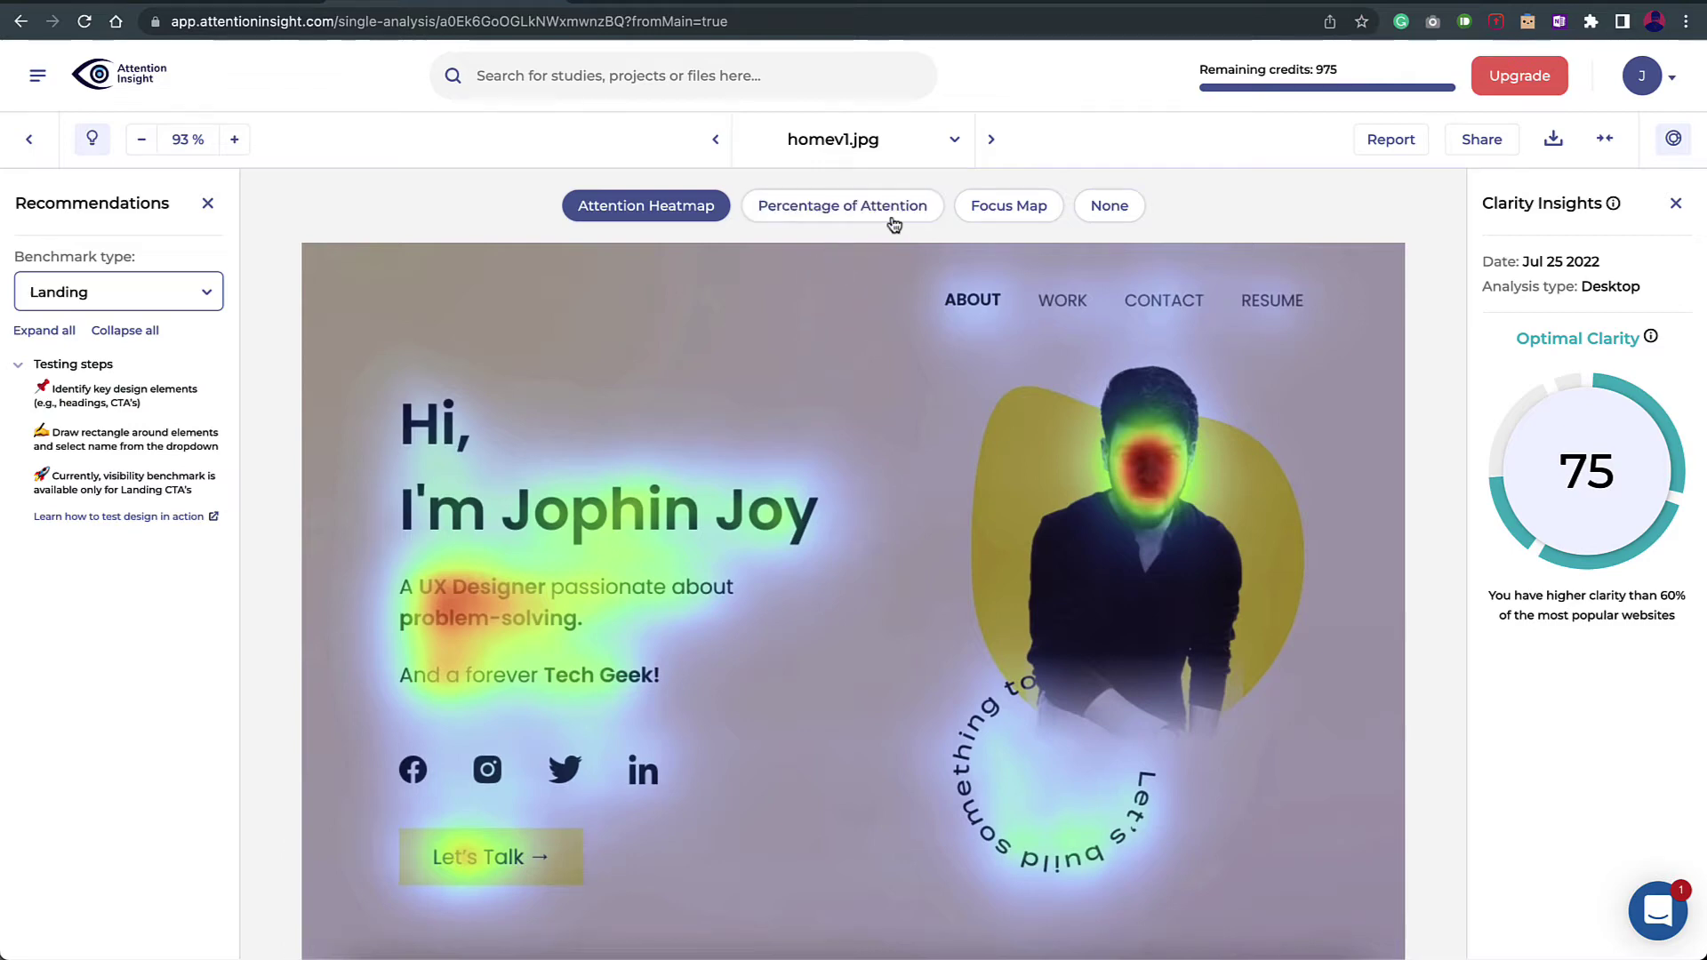
left_click(687, 220)
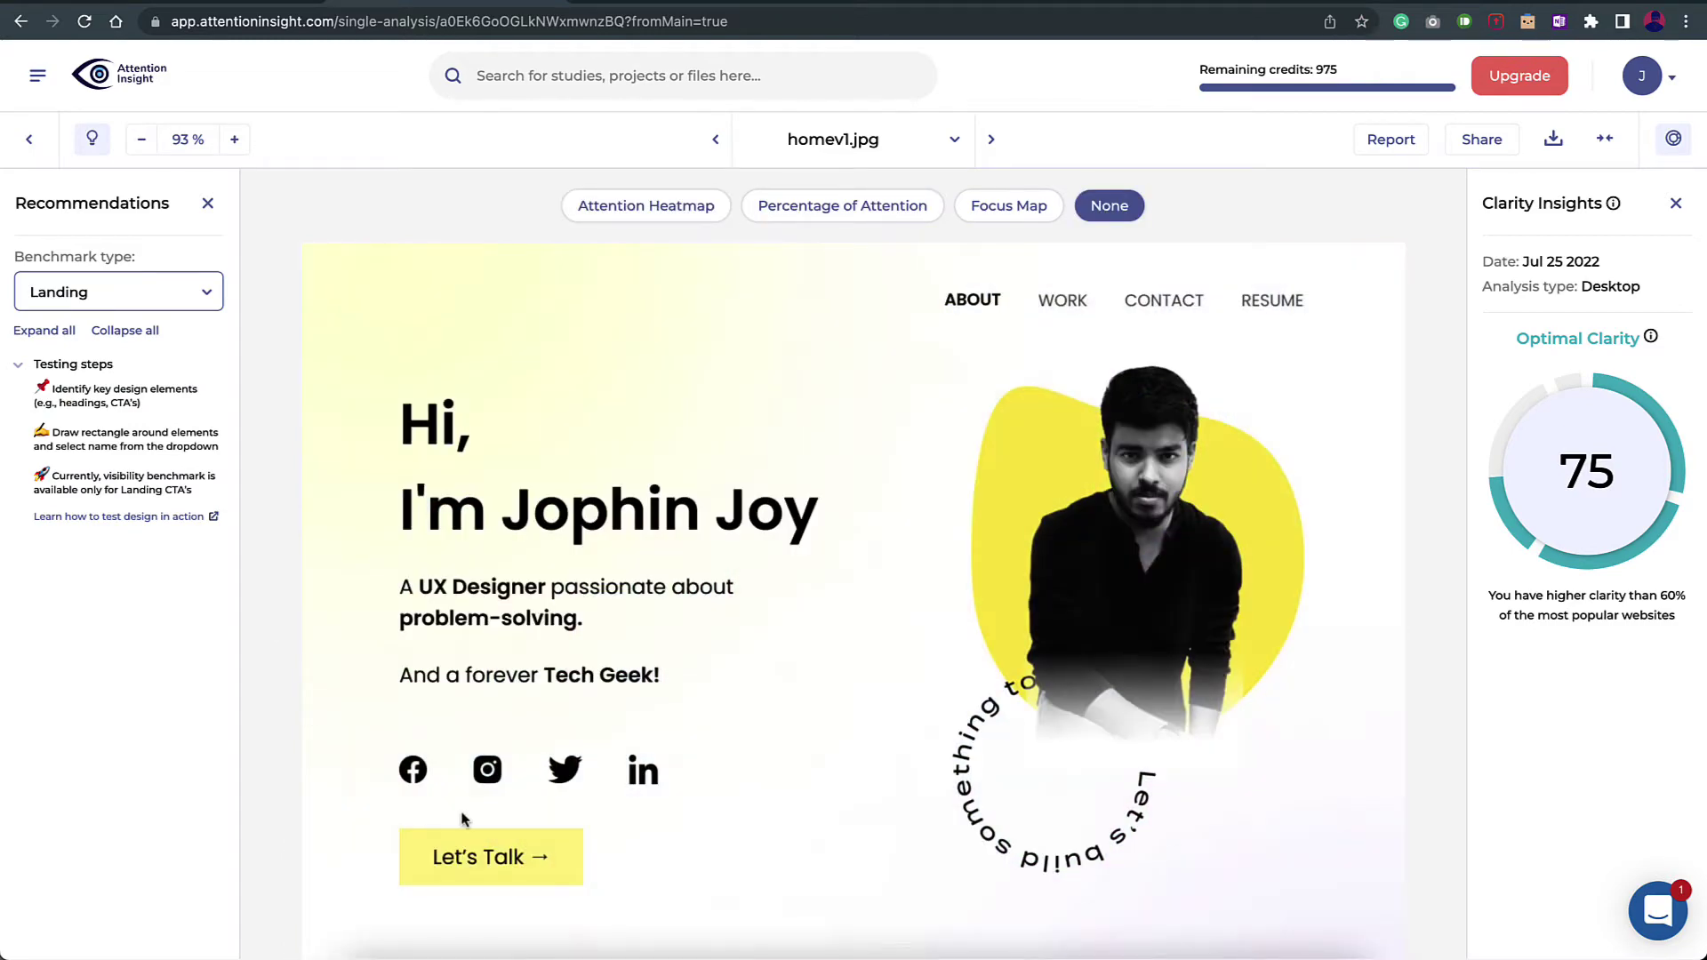
left_click(644, 219)
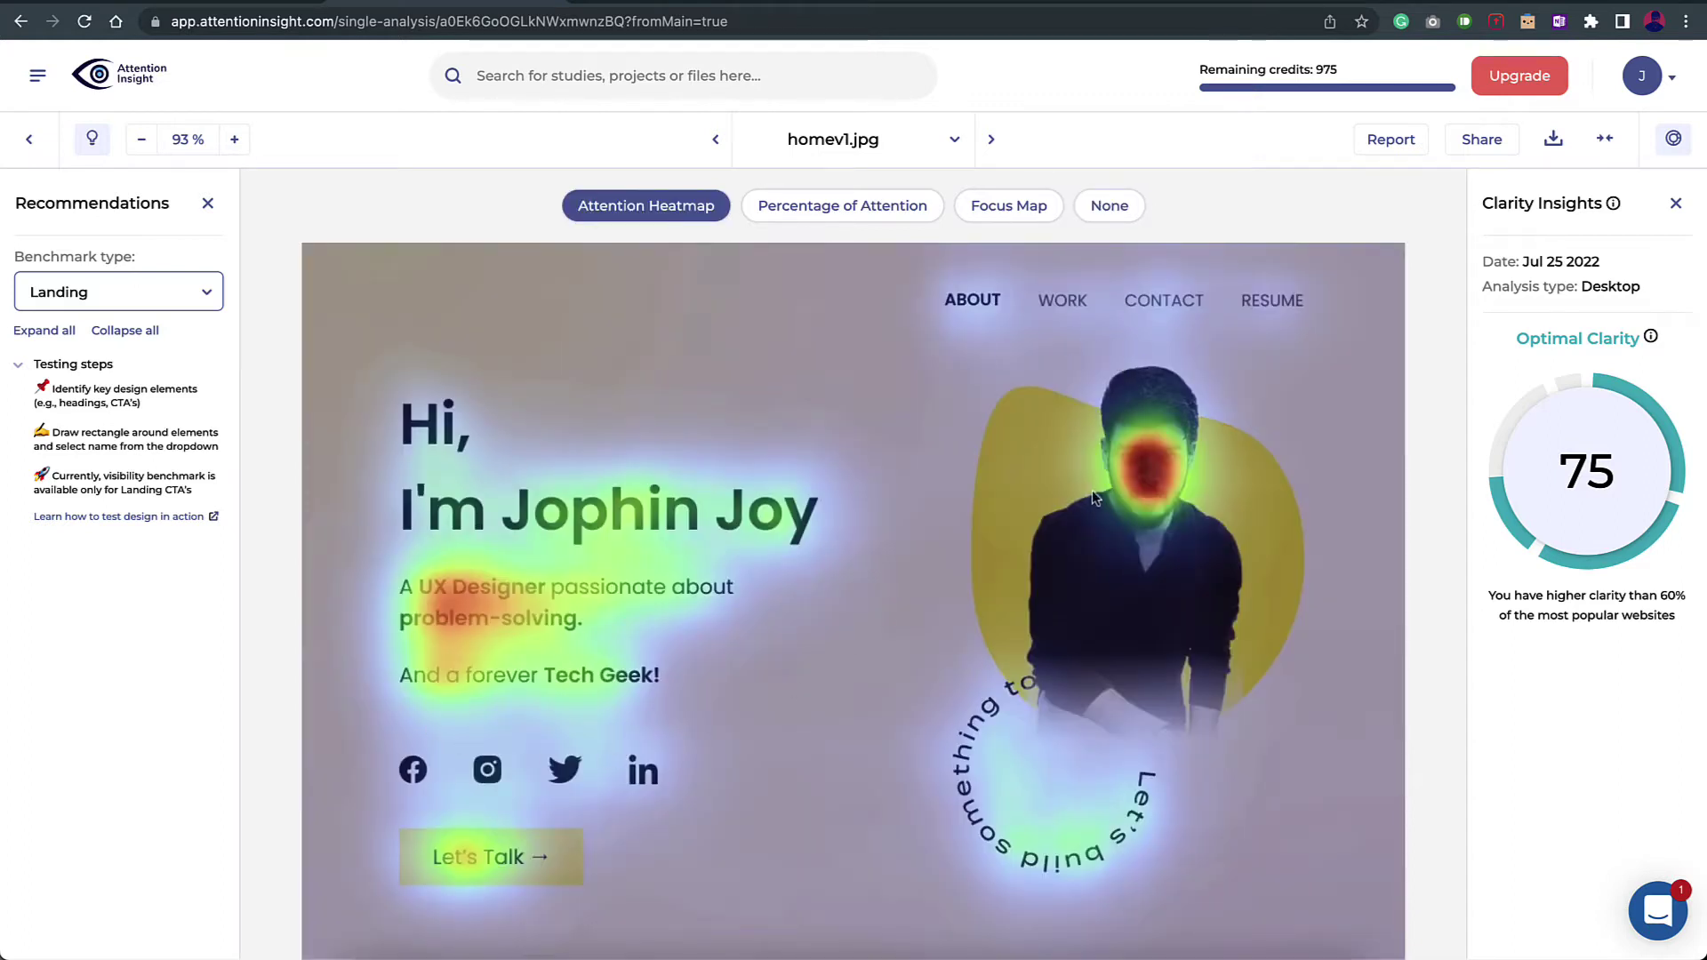
left_click(1022, 217)
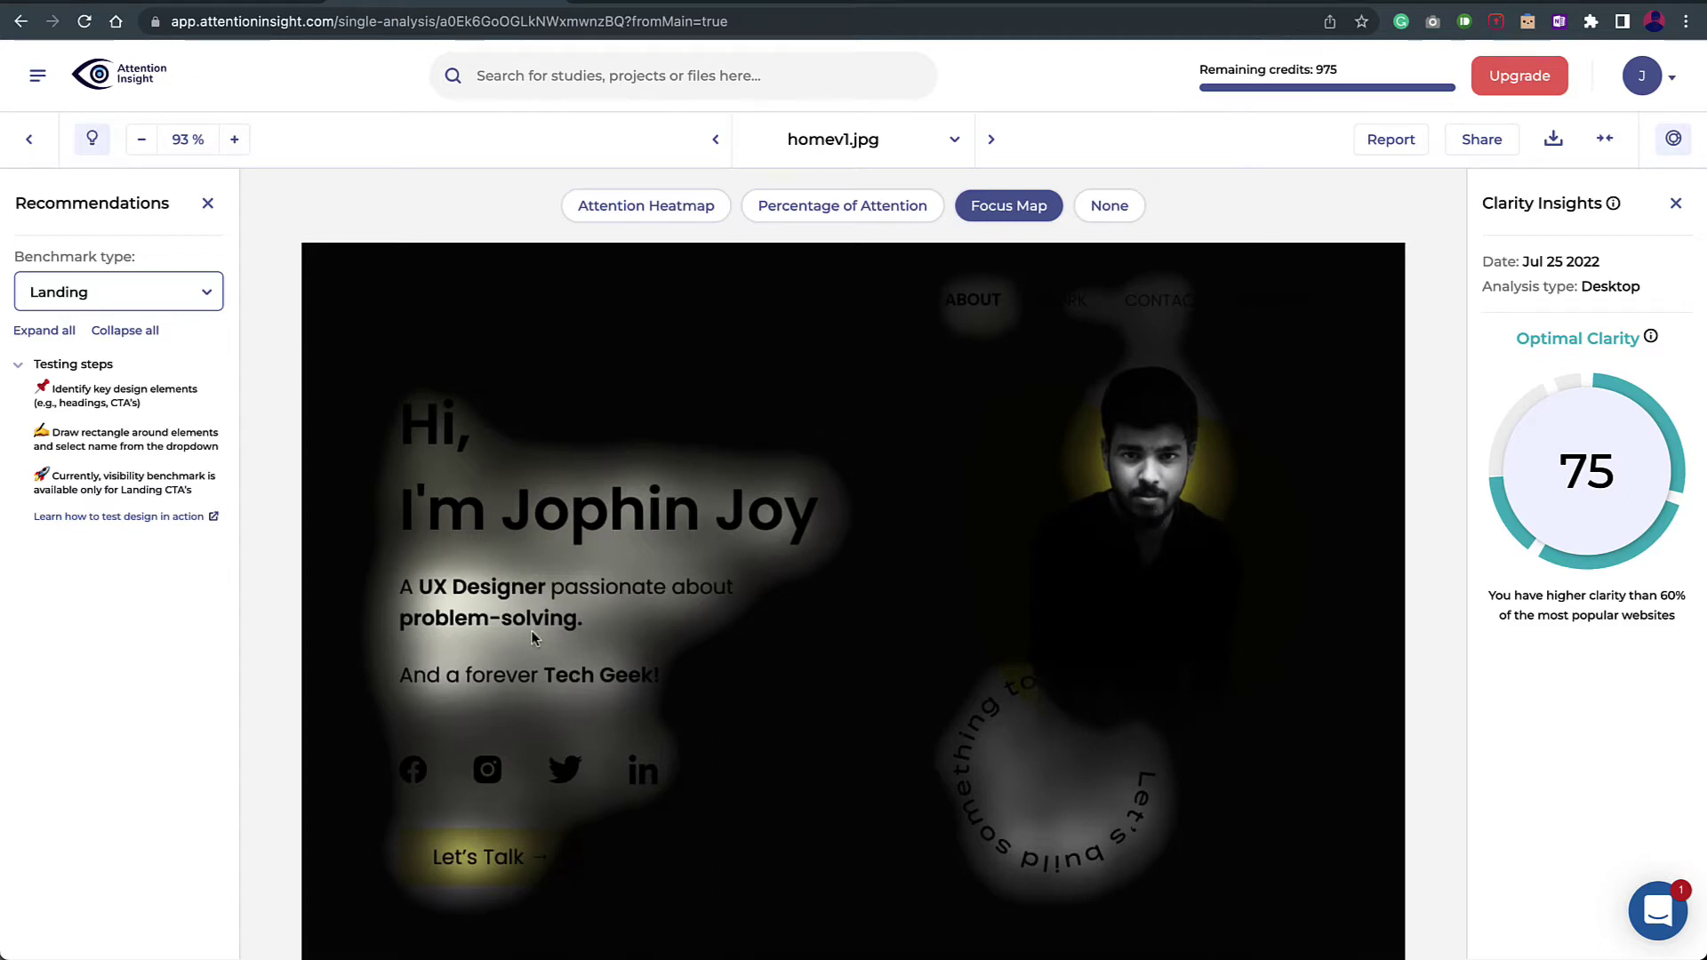
left_click(1109, 206)
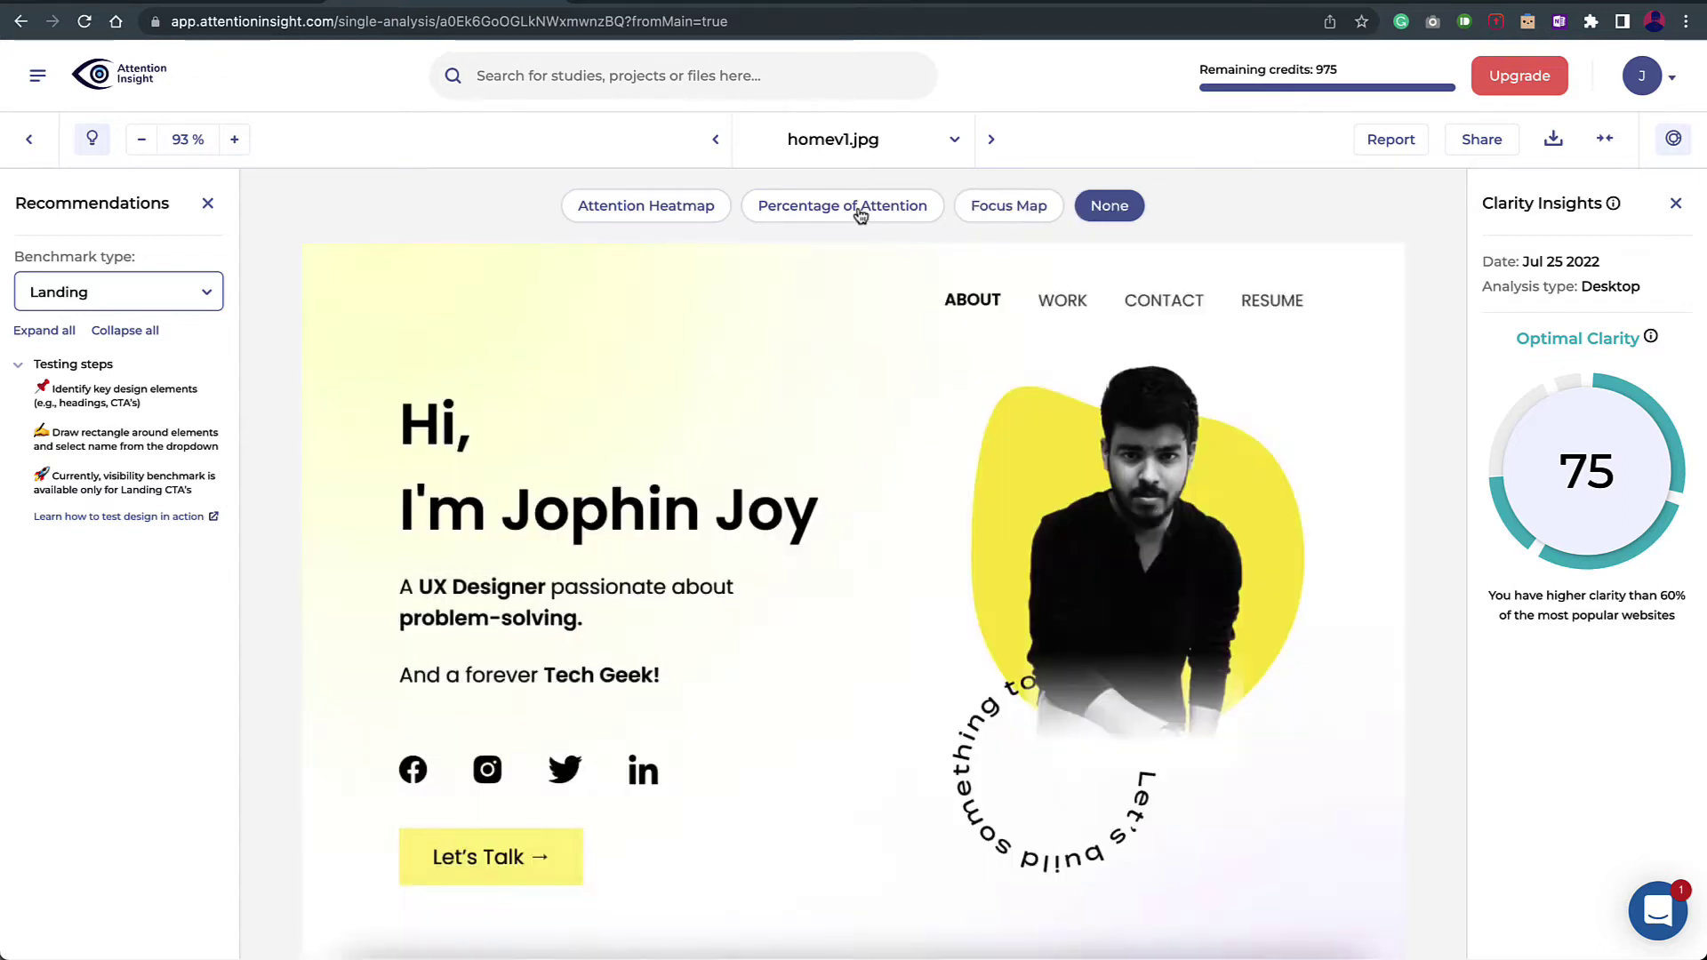
left_click(857, 211)
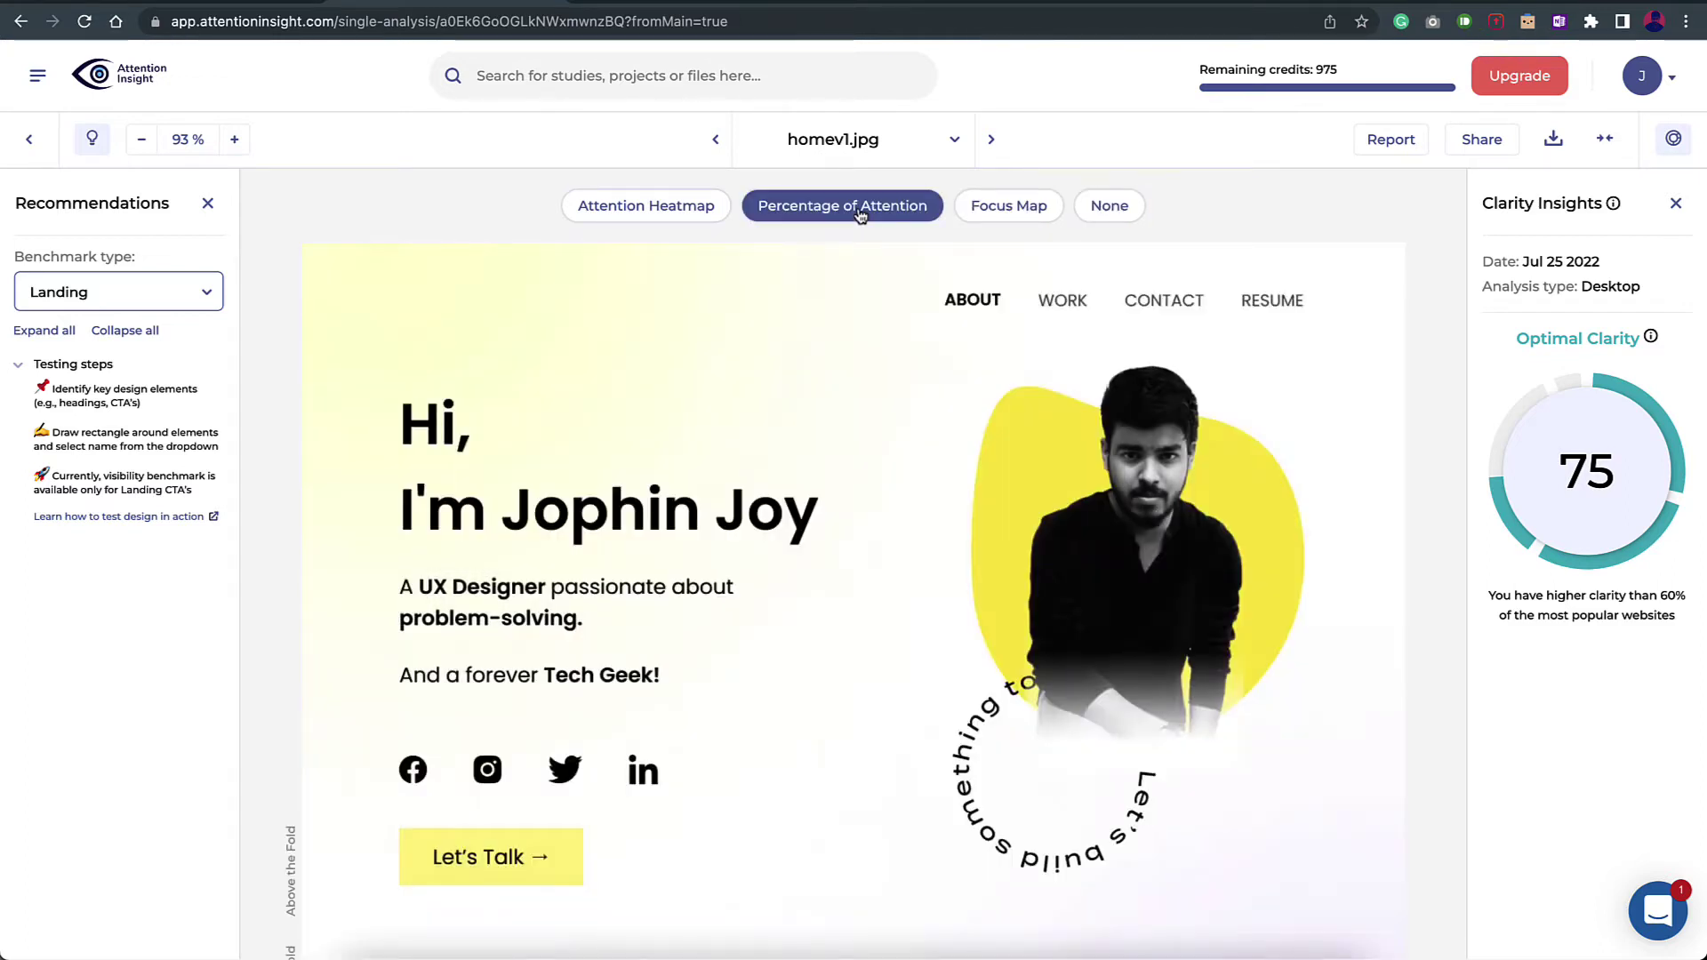
left_click(632, 217)
scroll(1004, 400, "down", 1)
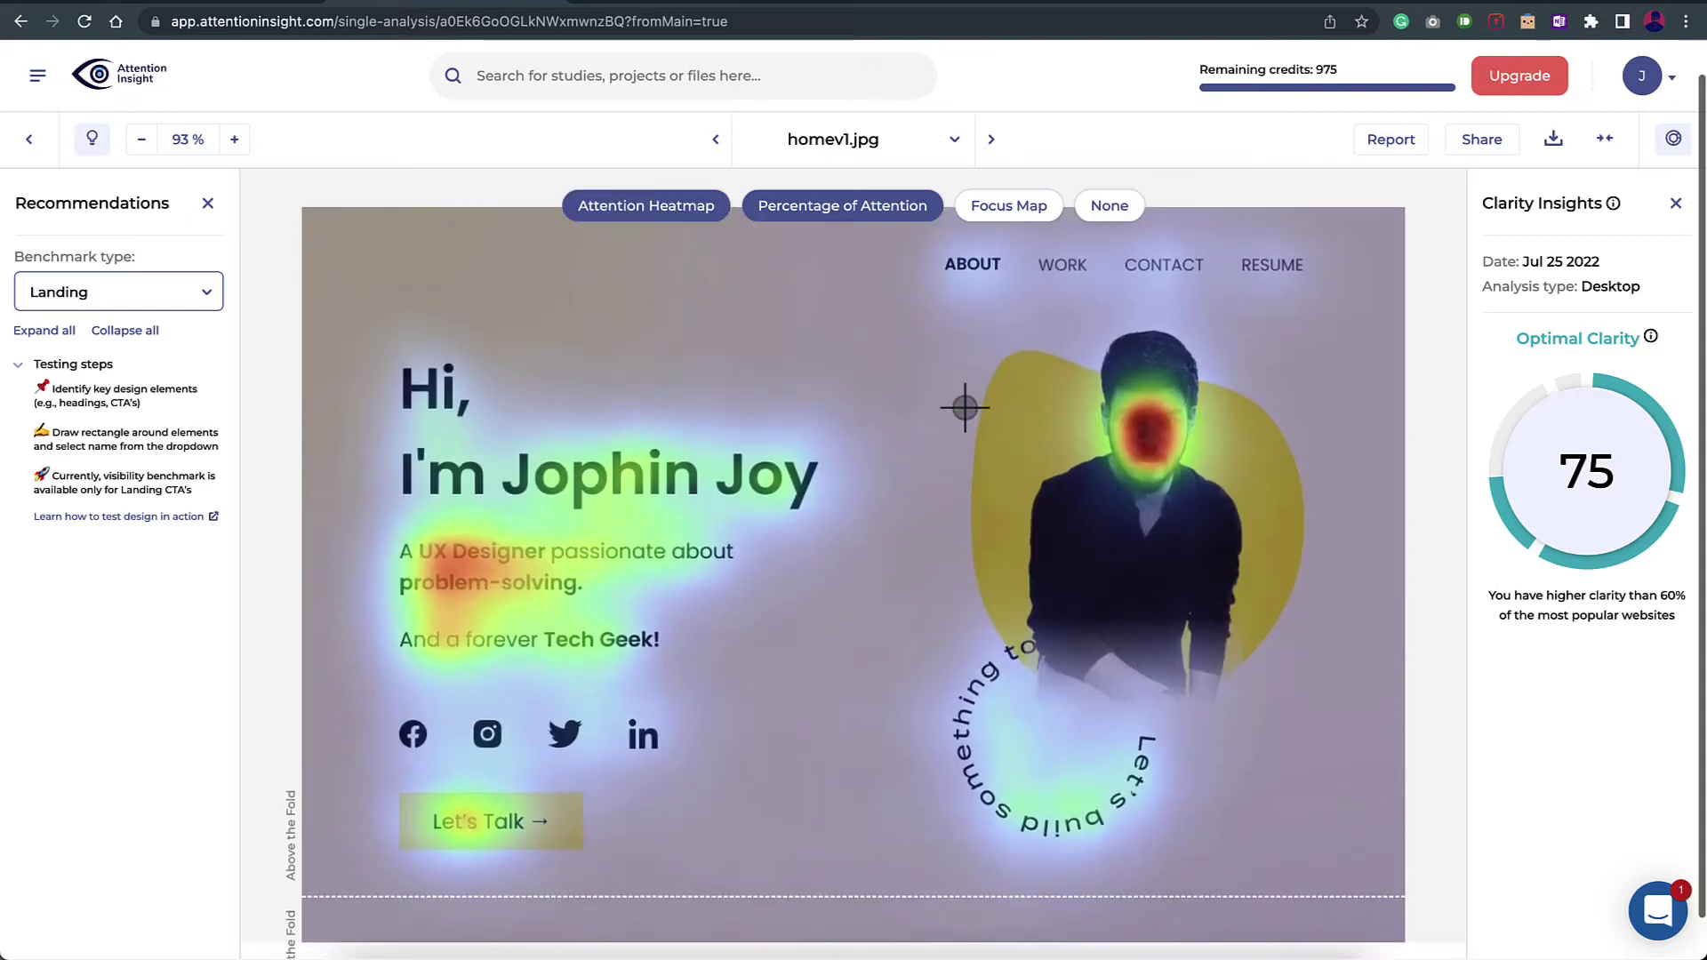
scroll(1080, 306, "up", 1)
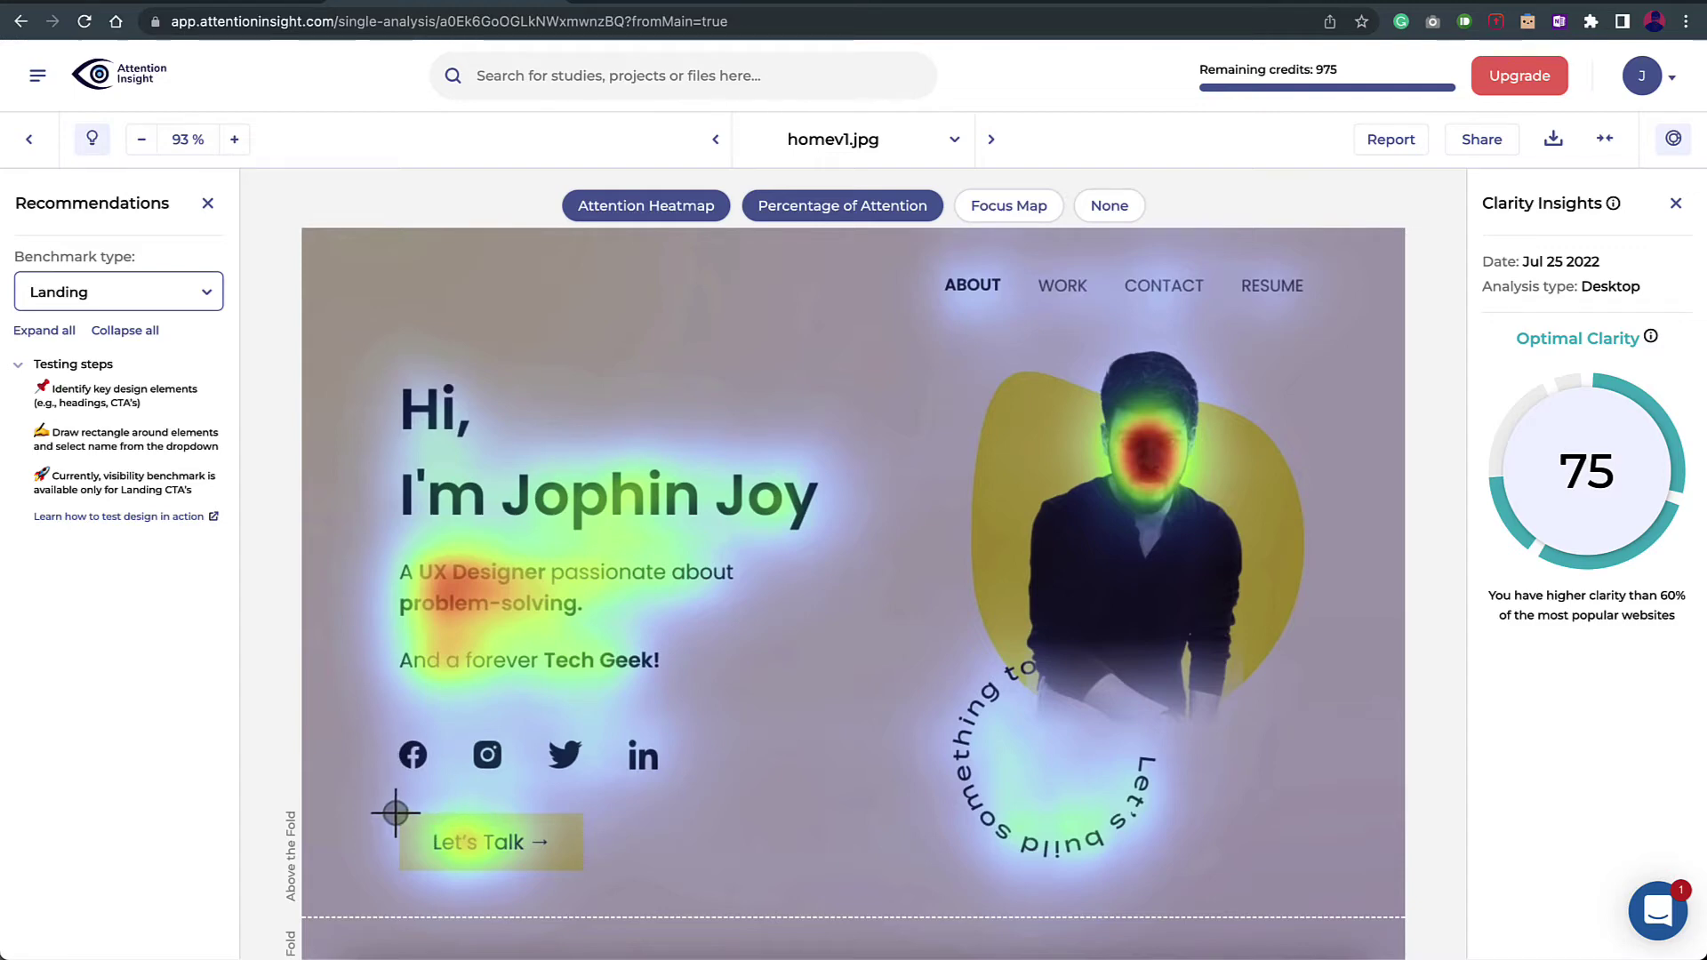
Tag the Let's Talk button as a Primary CTA area and calculate its attention.
left_click_drag(395, 810, 590, 879)
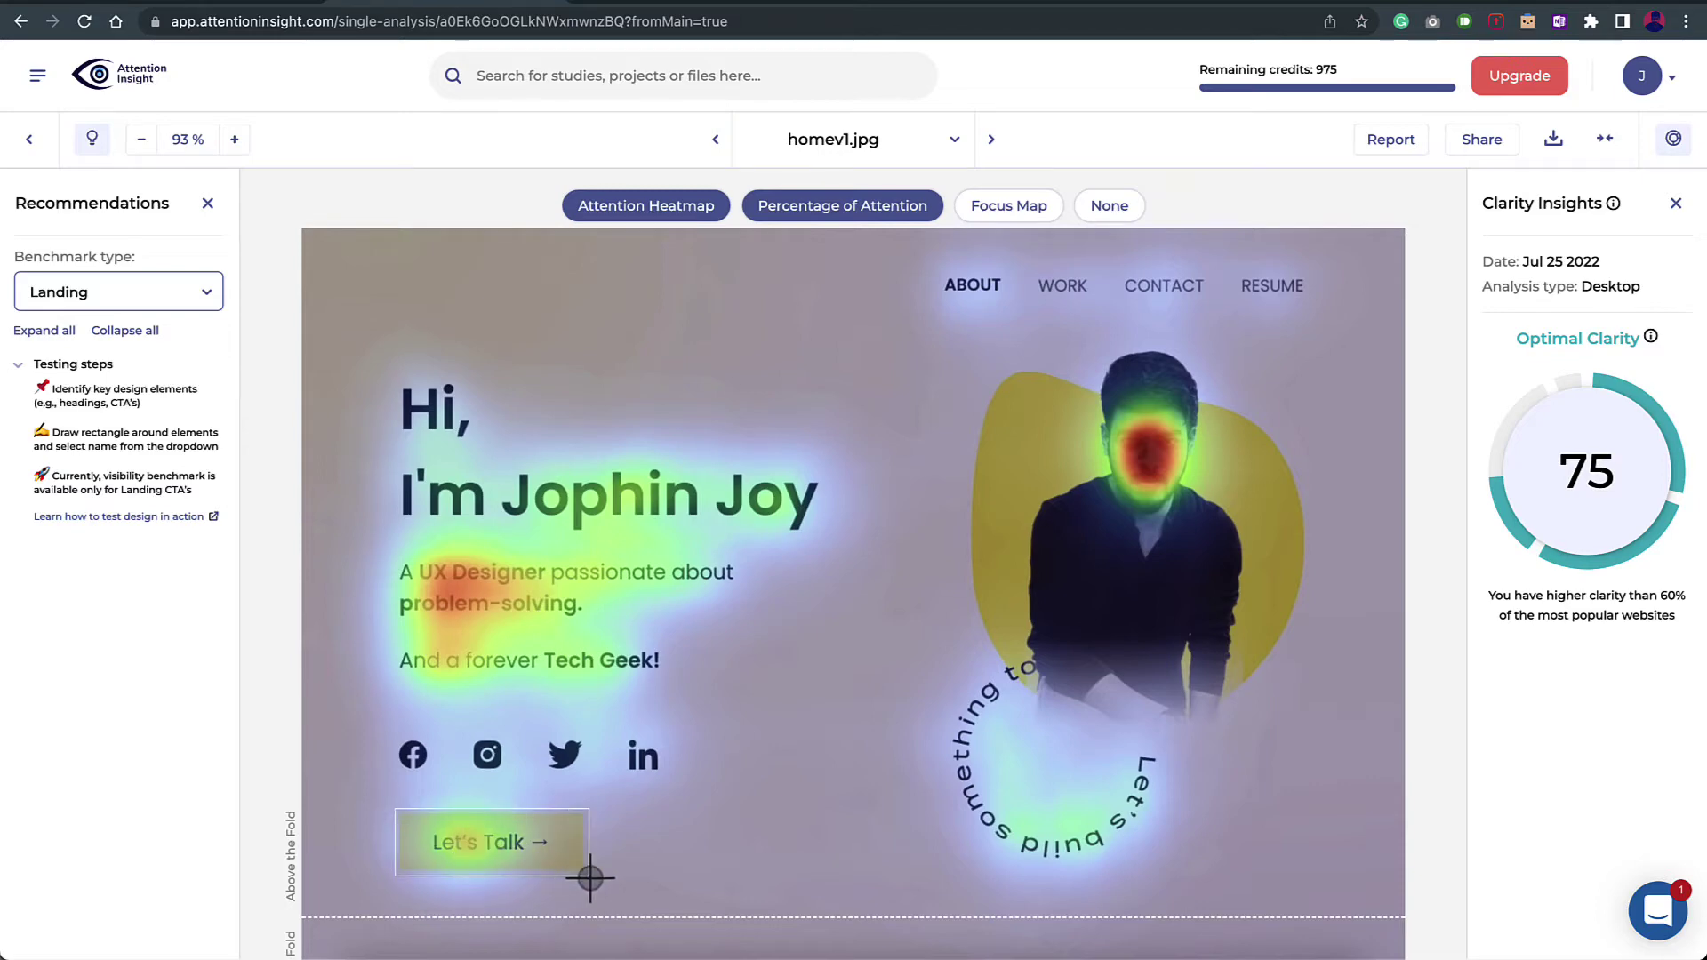
scroll(590, 877, "down", 3)
left_click(512, 852)
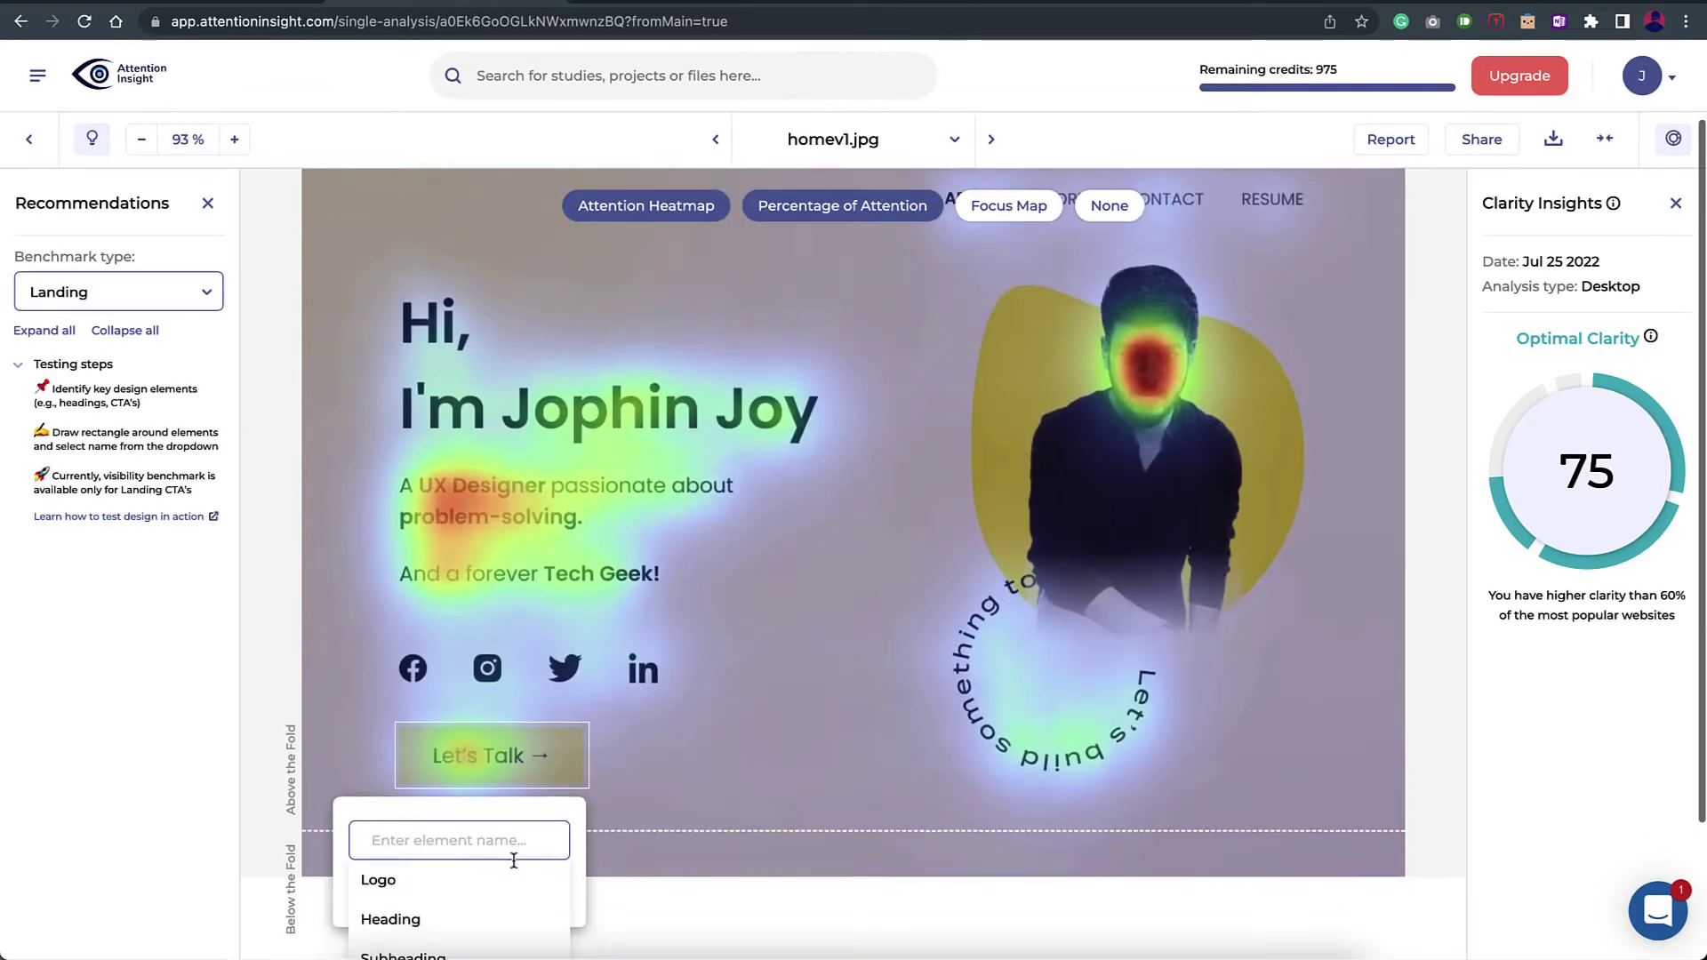
scroll(514, 853, "down", 2)
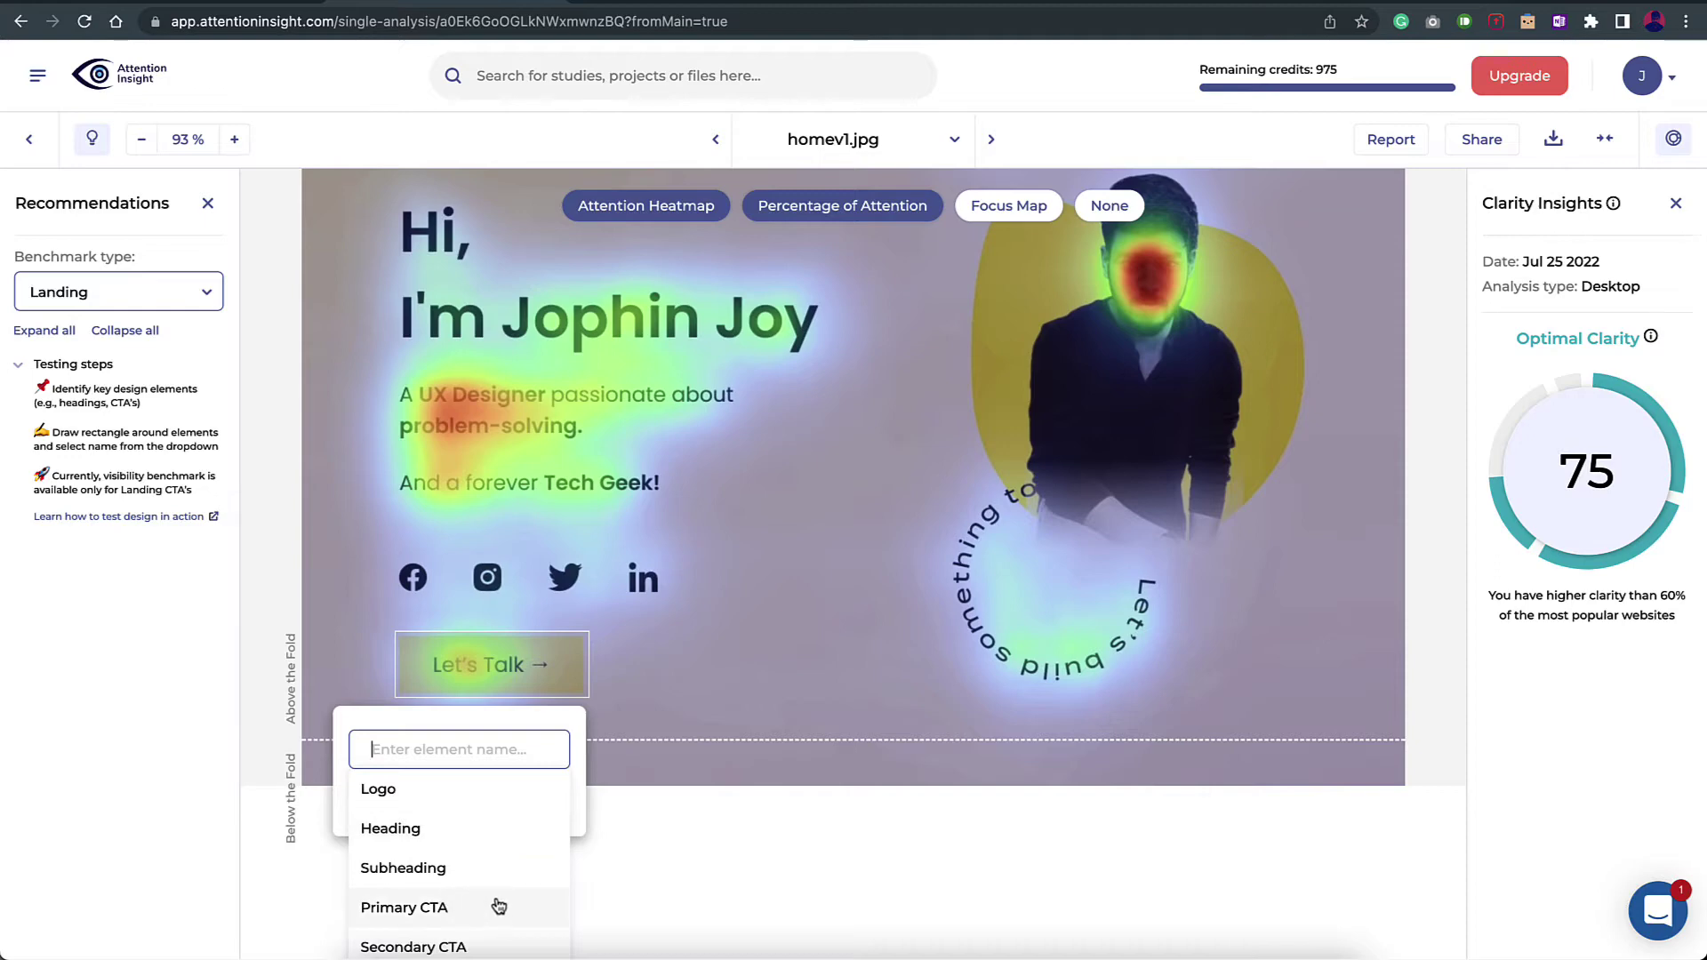
left_click(540, 907)
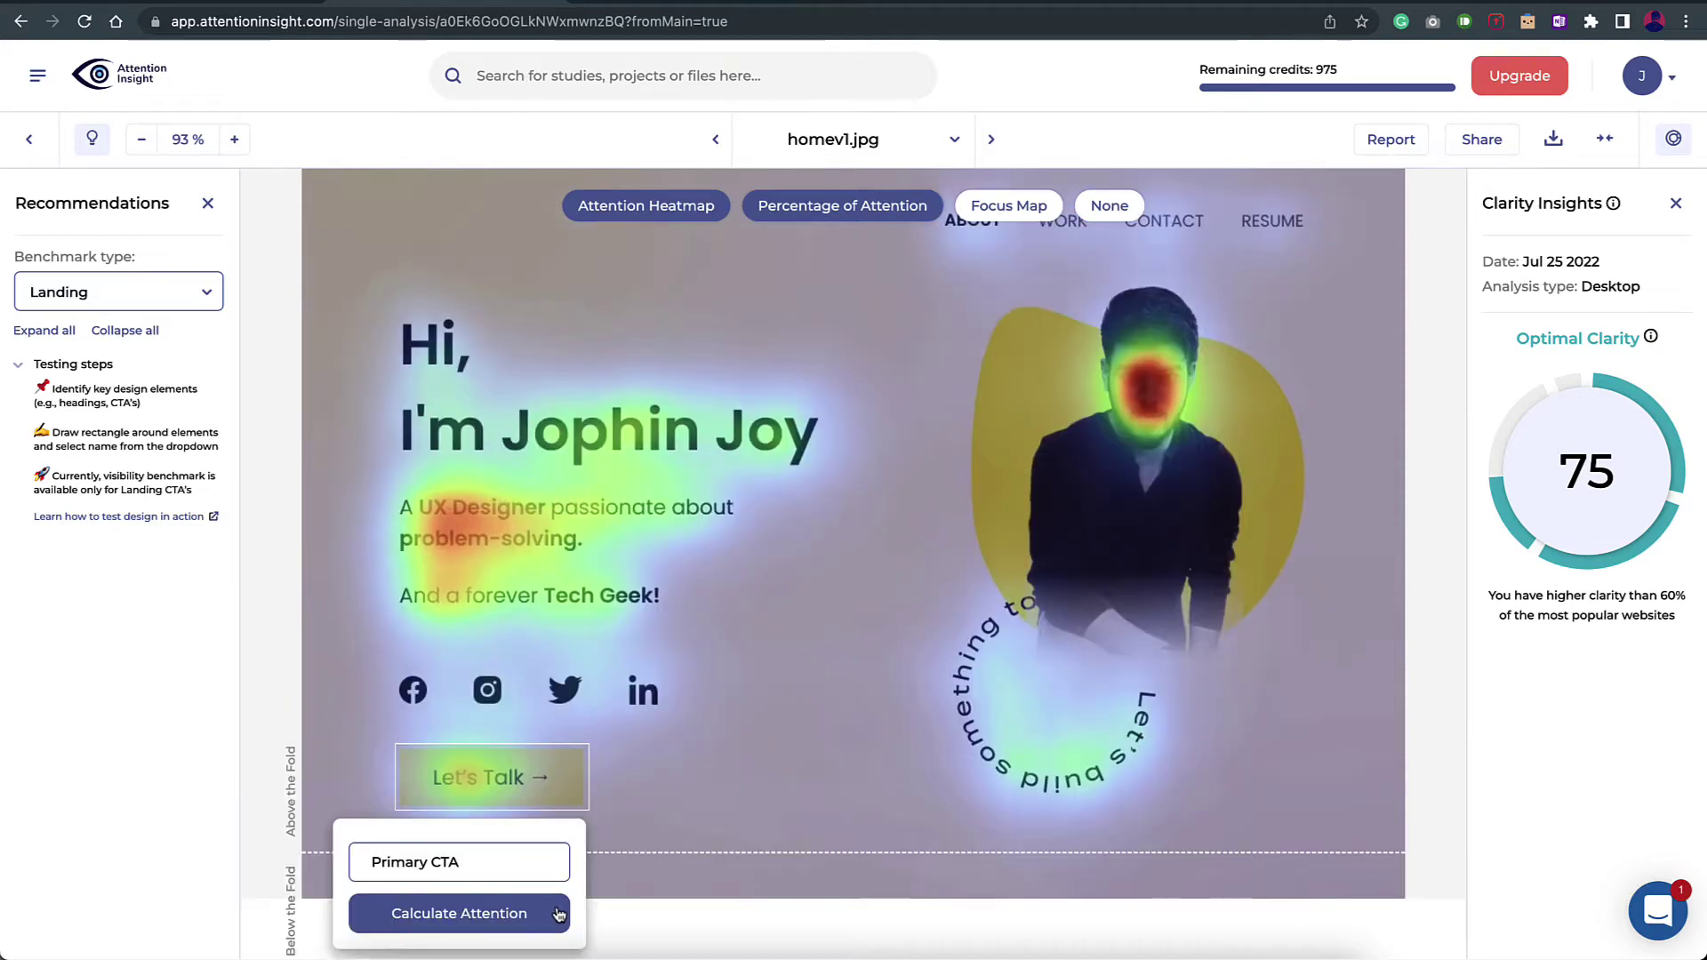
left_click(559, 915)
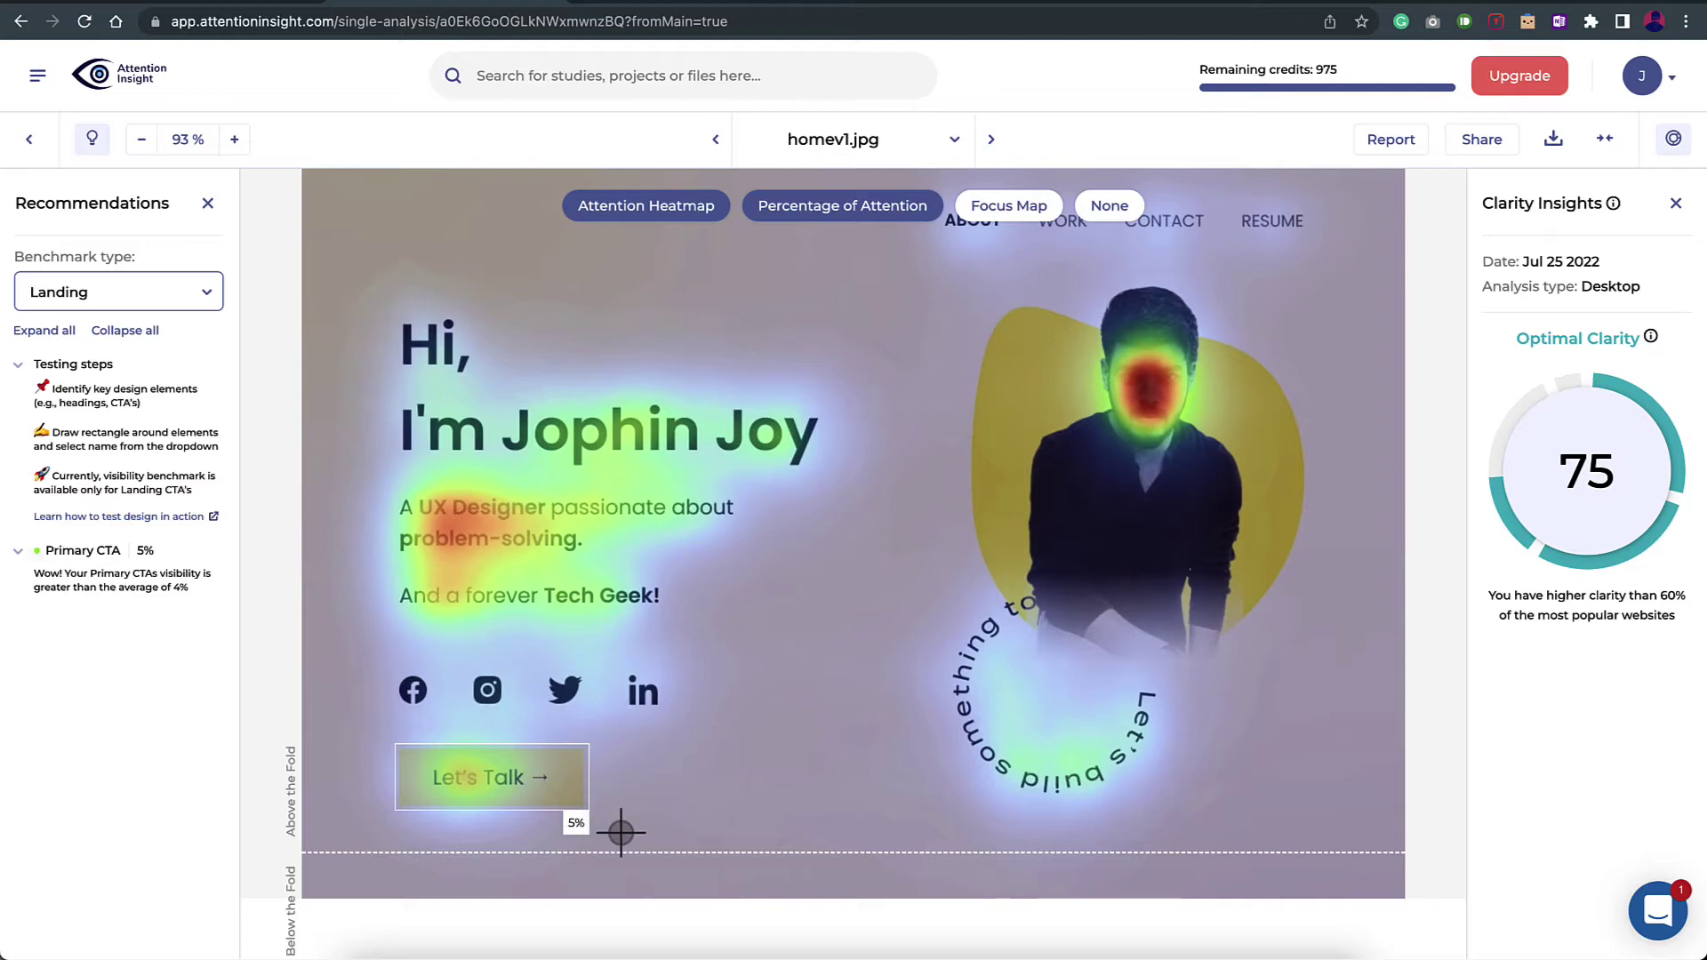
Tag the portrait as Image and the greeting heading as Heading, calculating each share.
mouse_move(408, 769)
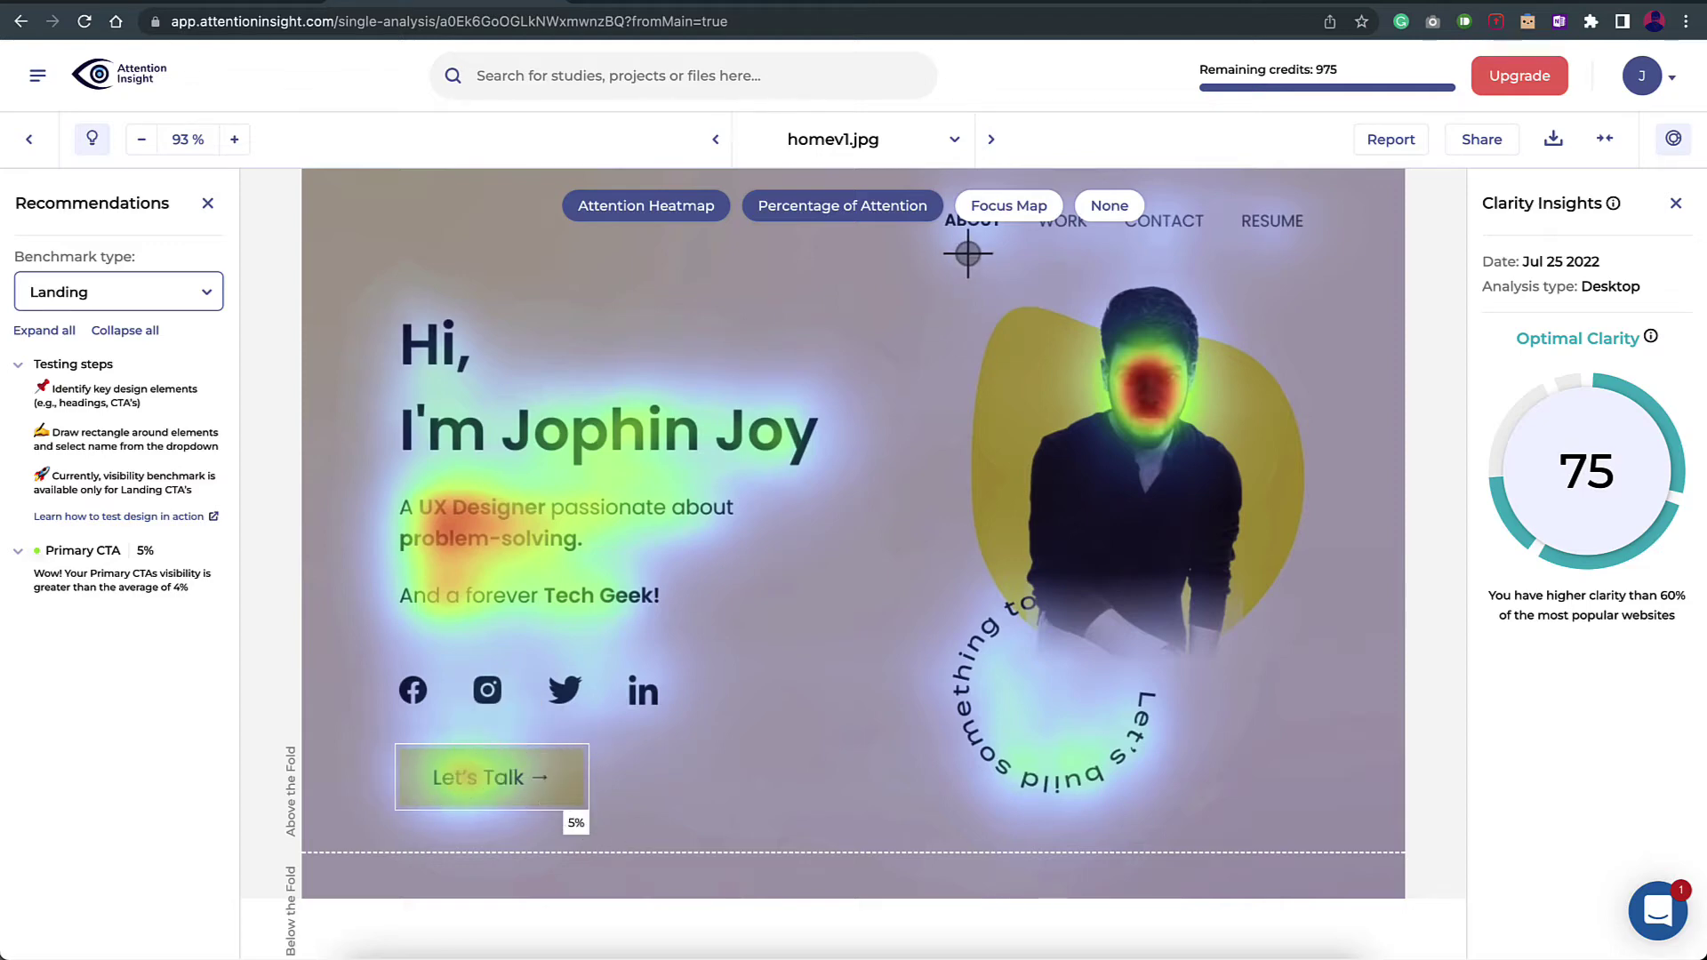
left_click_drag(959, 264, 1298, 804)
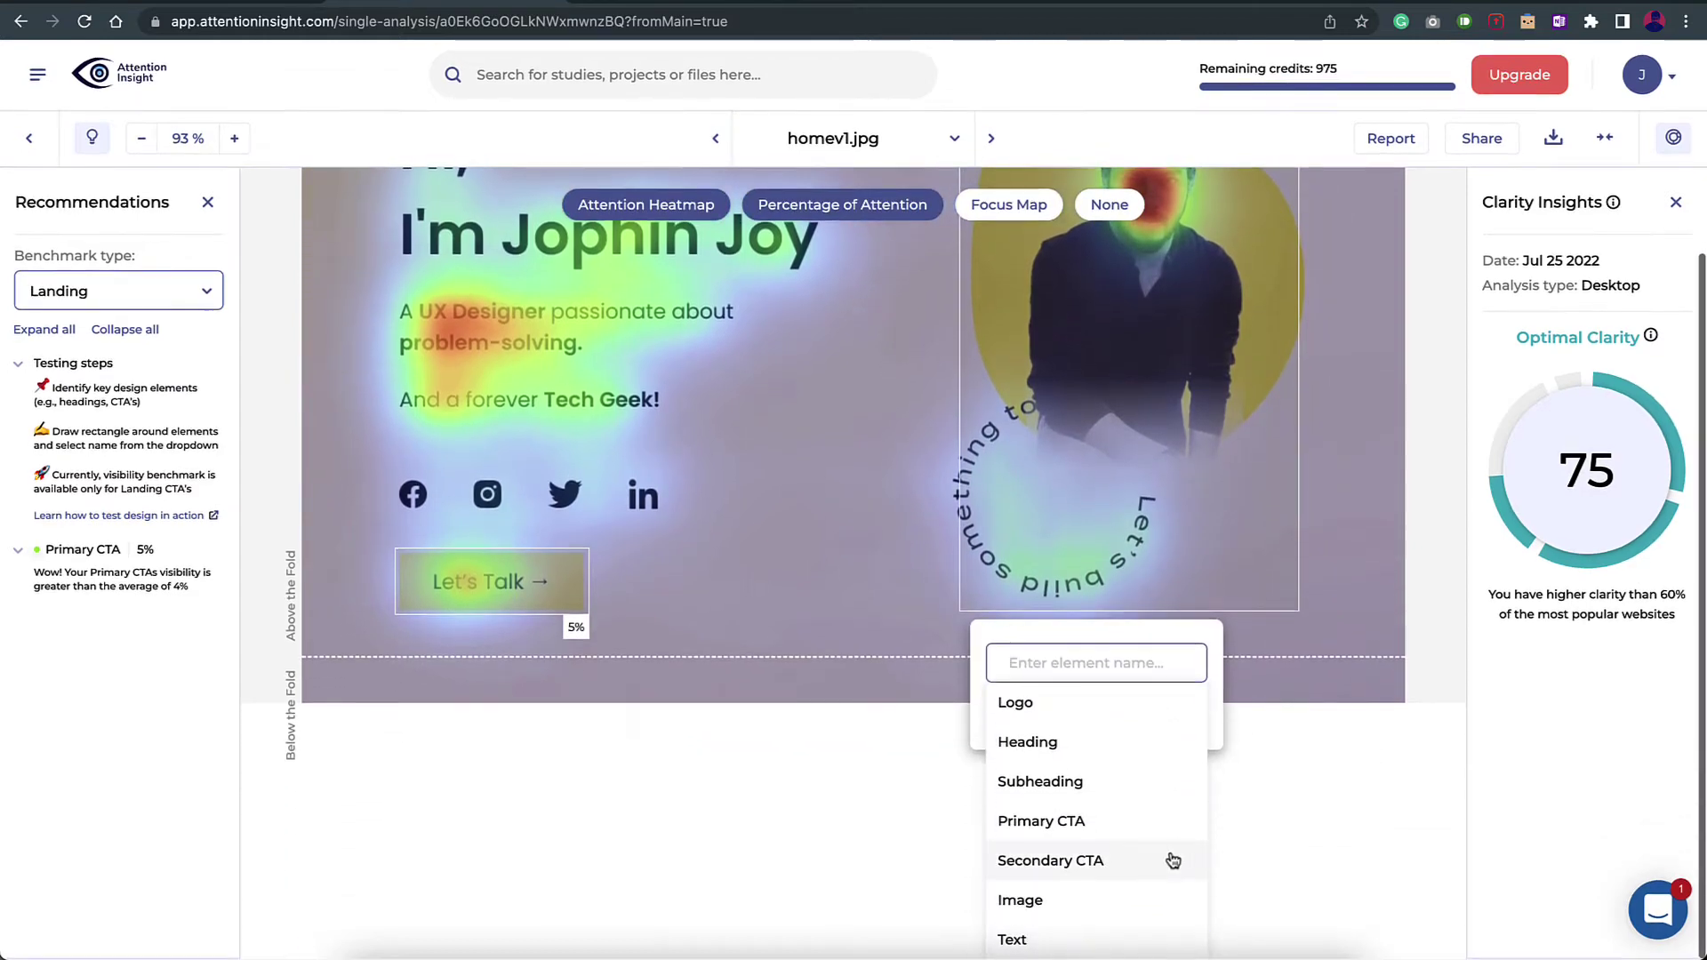
left_click(1056, 907)
left_click(1062, 914)
left_click_drag(391, 310, 833, 477)
left_click(578, 526)
left_click(569, 614)
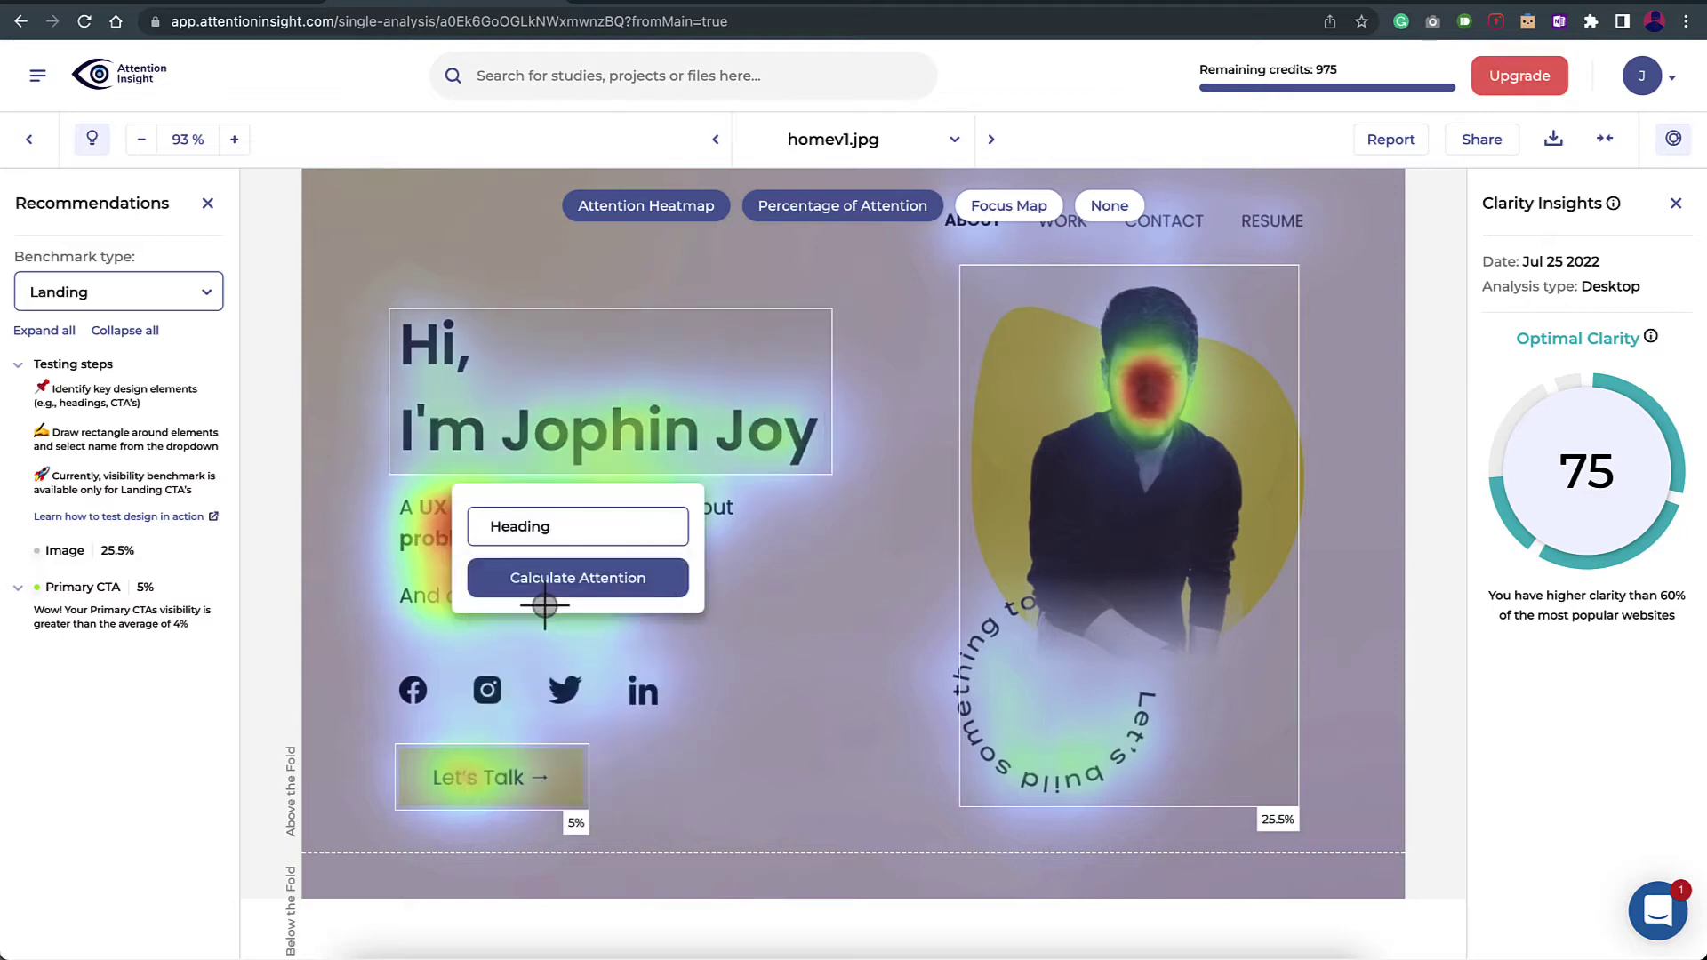
left_click(578, 578)
Tag the intro paragraph as Subheading and the social icons as Secondary CTA, with attention calculated.
left_click_drag(389, 483, 758, 625)
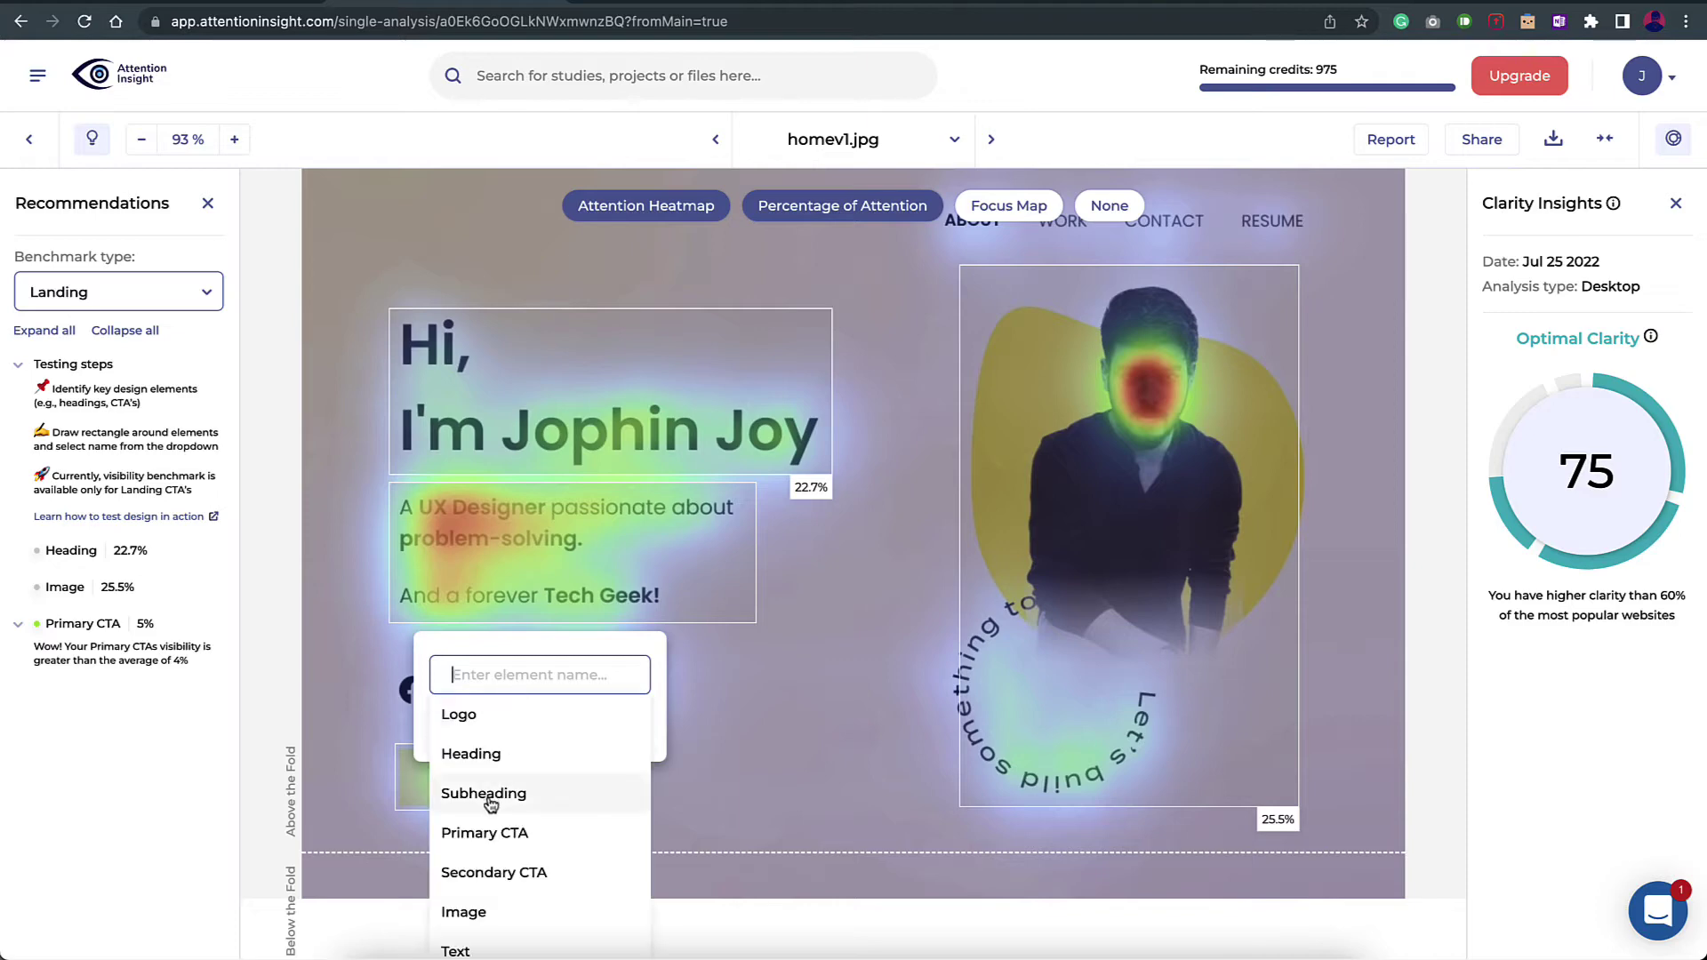
left_click(488, 794)
left_click(540, 726)
left_click_drag(384, 658, 695, 732)
left_click(506, 783)
scroll(534, 844, "down", 1)
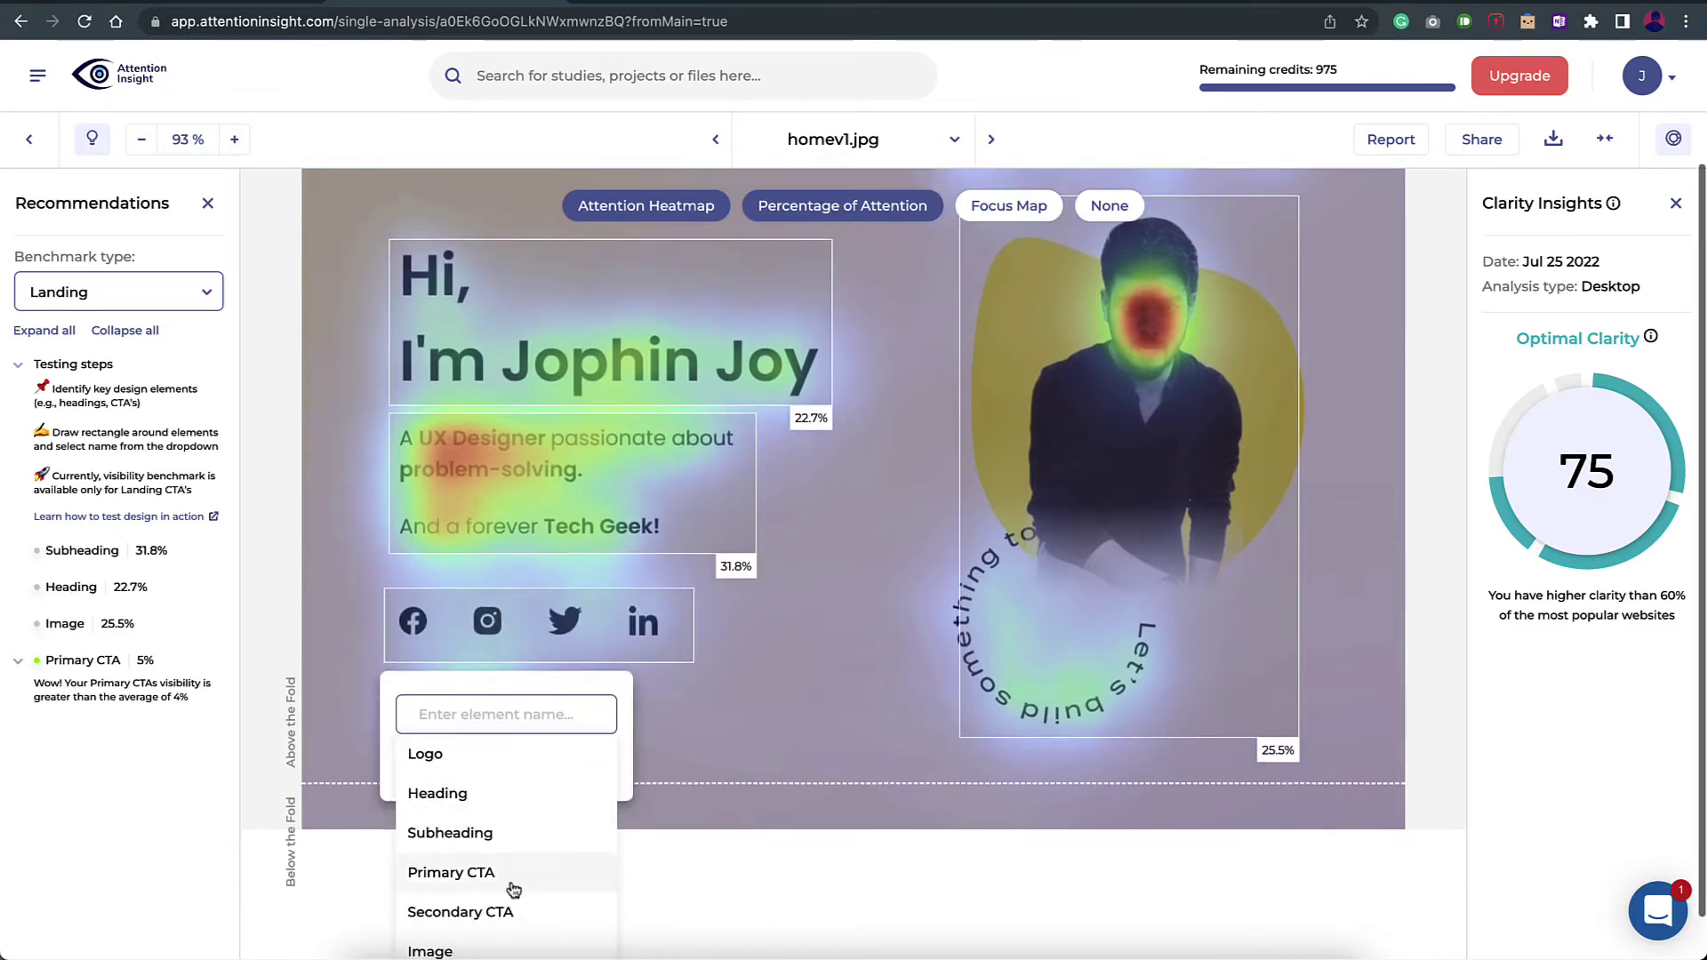
left_click(491, 914)
left_click(538, 779)
left_click(648, 724)
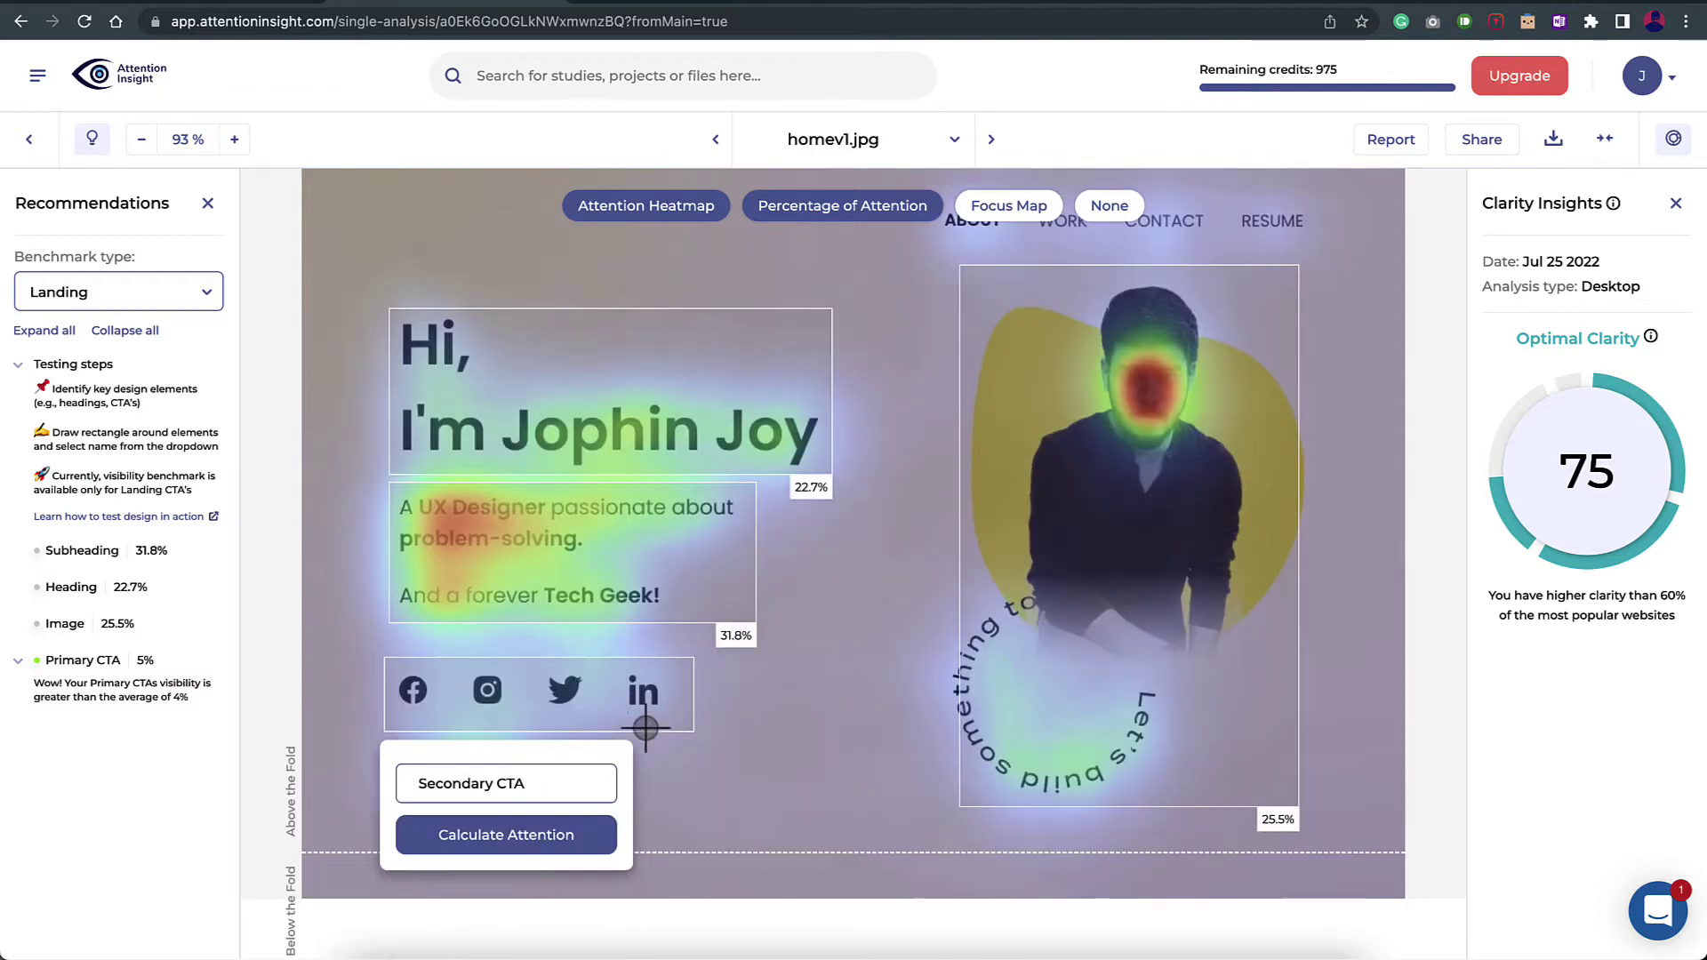
left_click(606, 842)
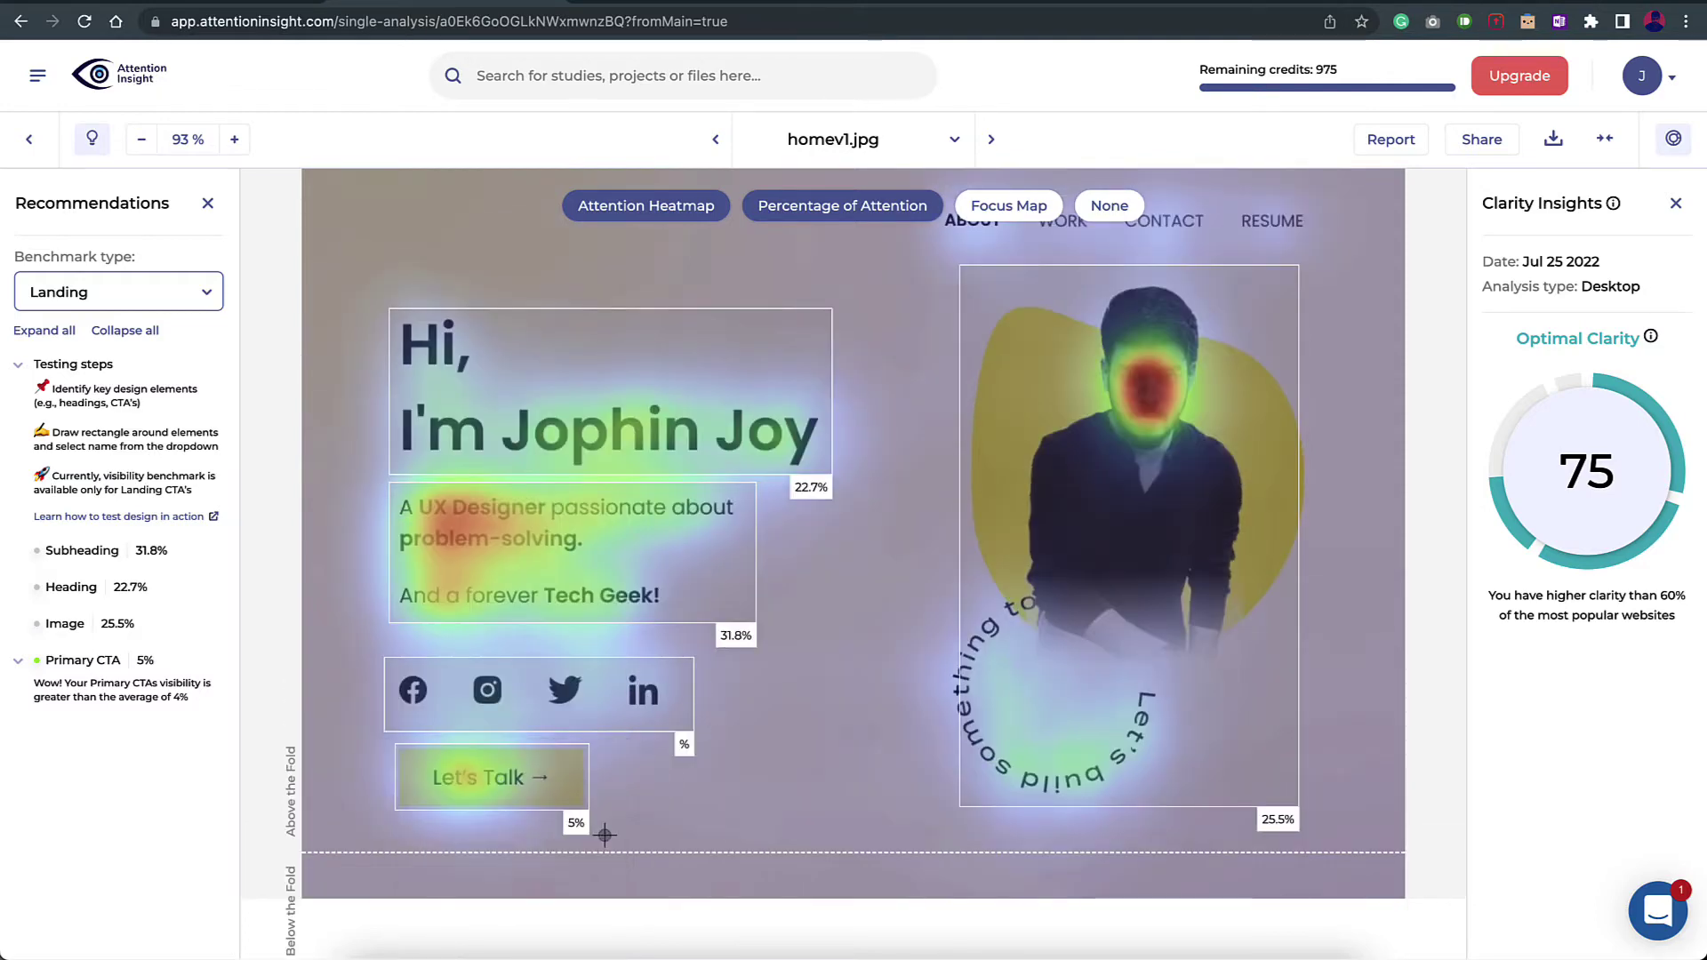
Tag the ABOUT-to-RESUME navigation menu as Menu and calculate its attention share.
scroll(969, 302, "up", 2)
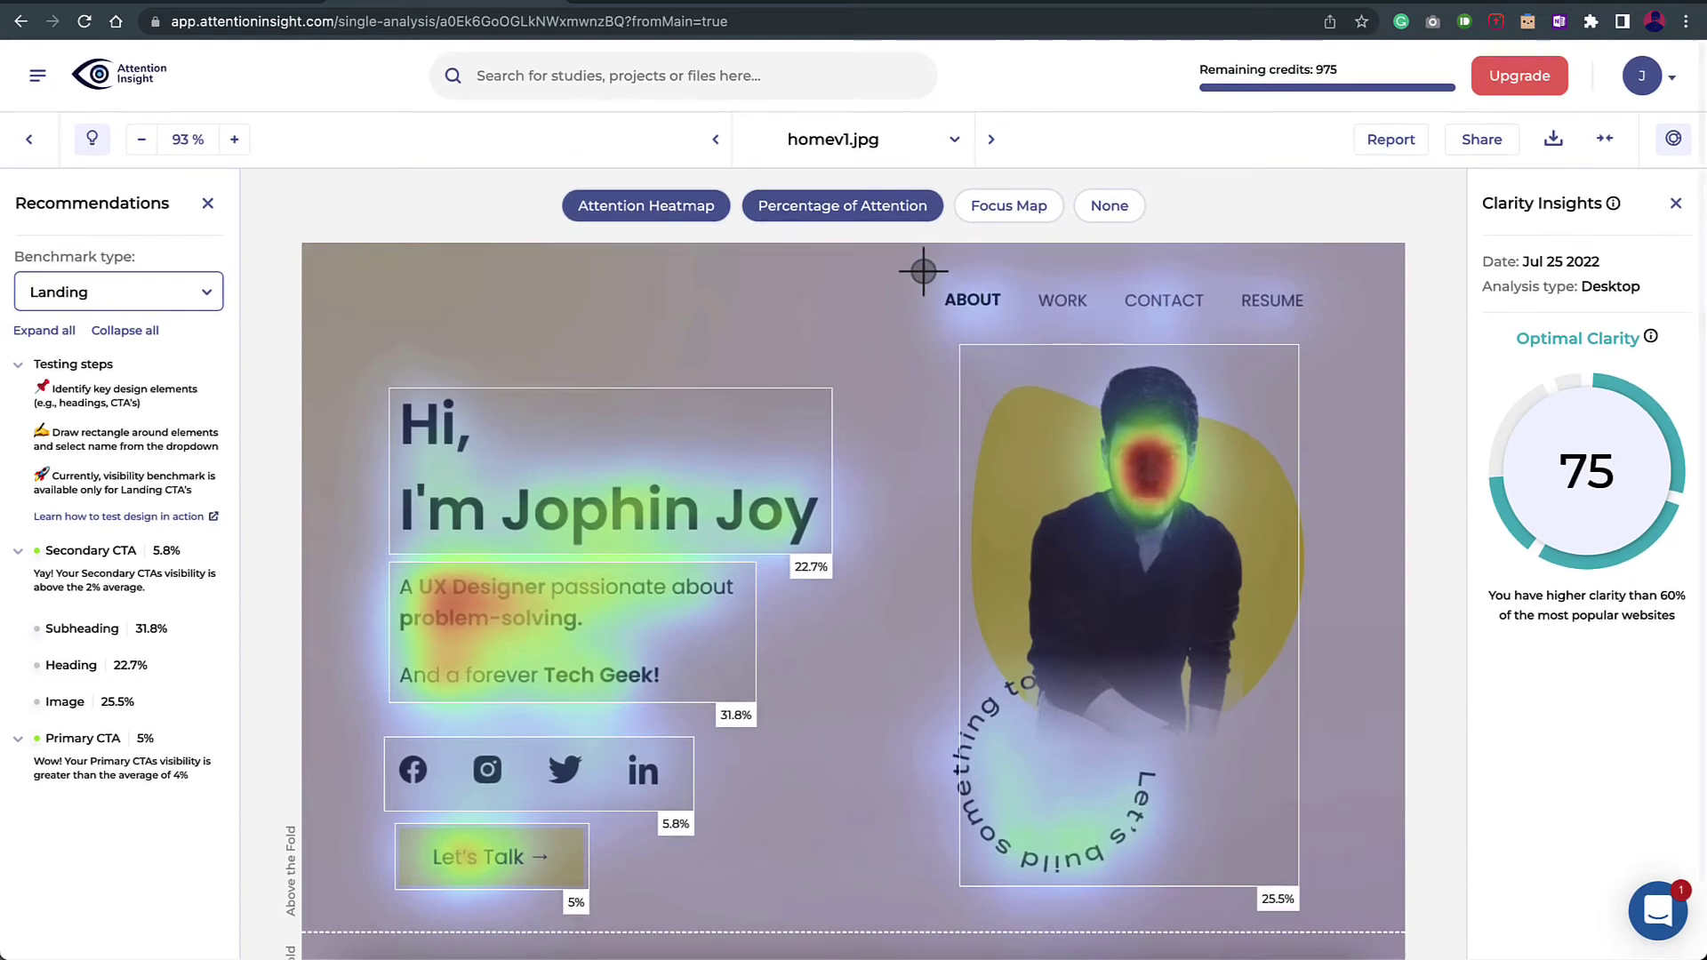
left_click_drag(930, 268, 1319, 339)
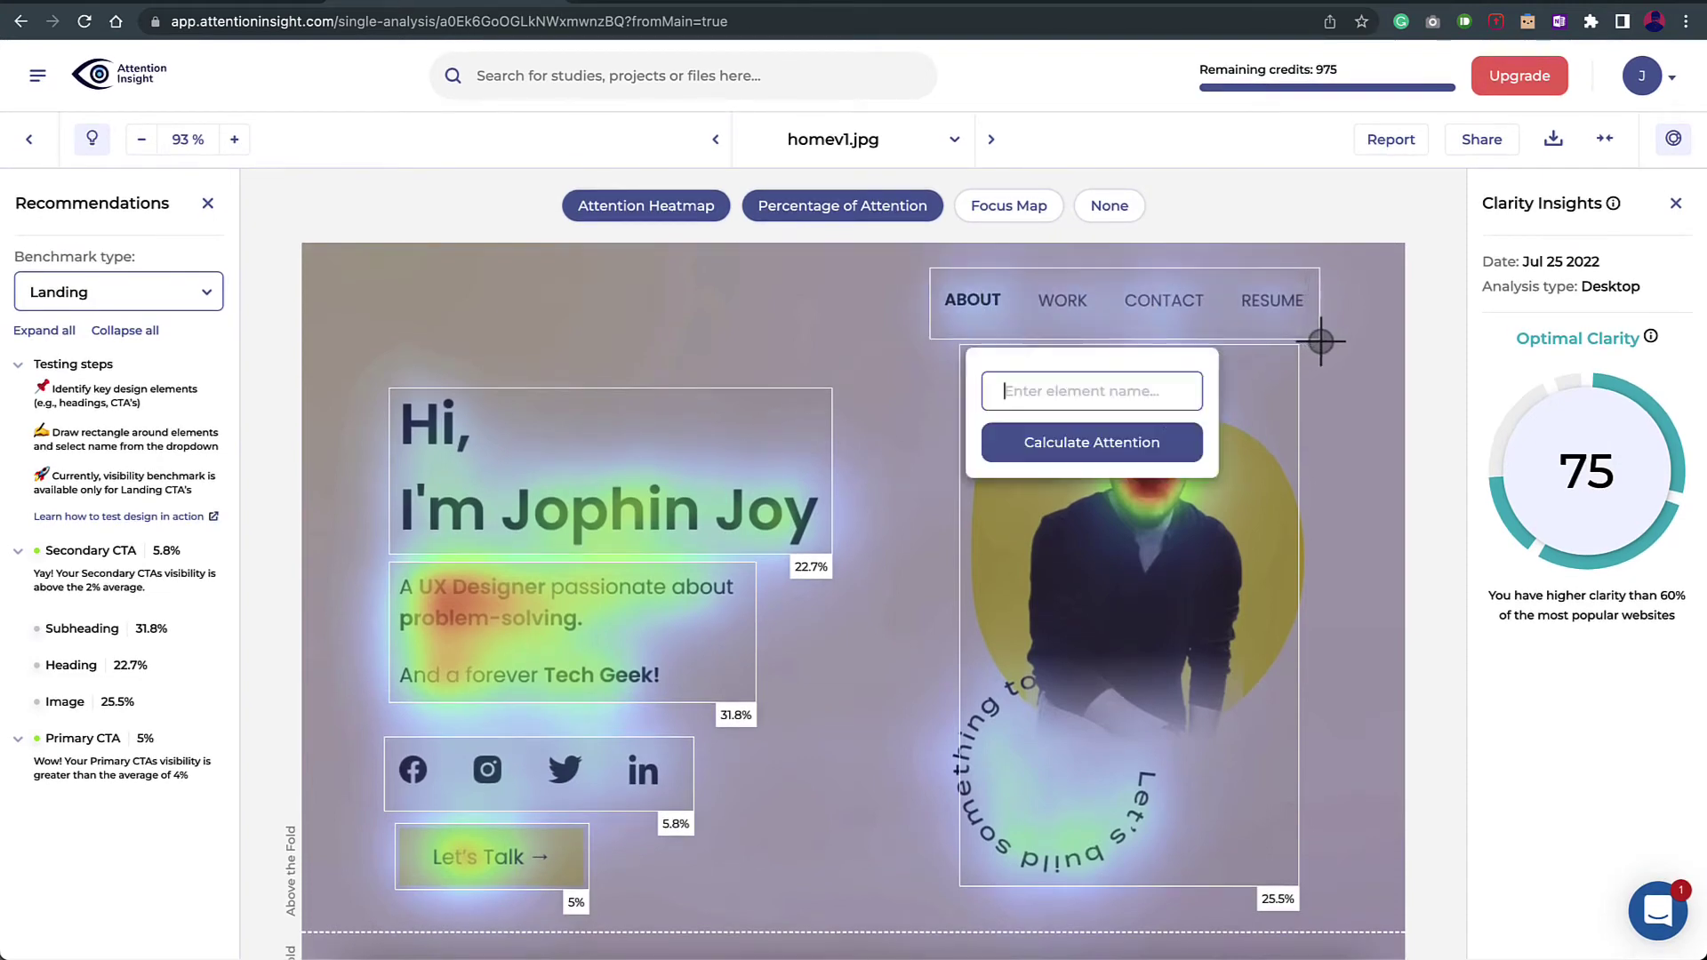
left_click(1164, 396)
type("Menu")
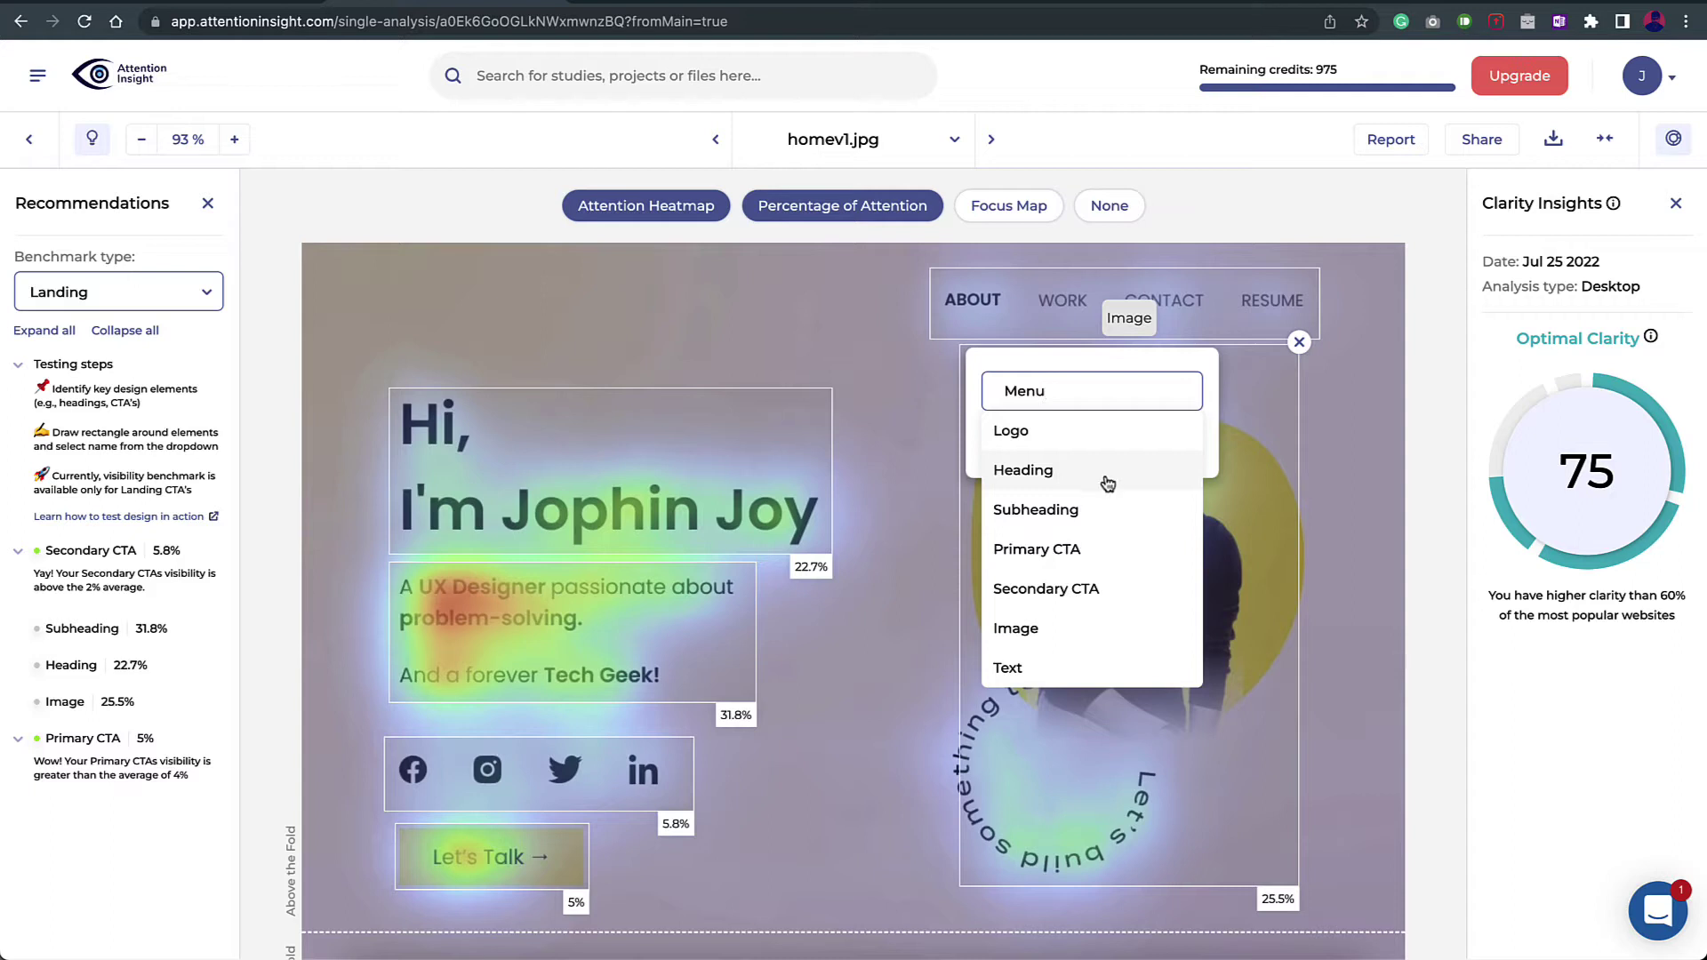
key("Return")
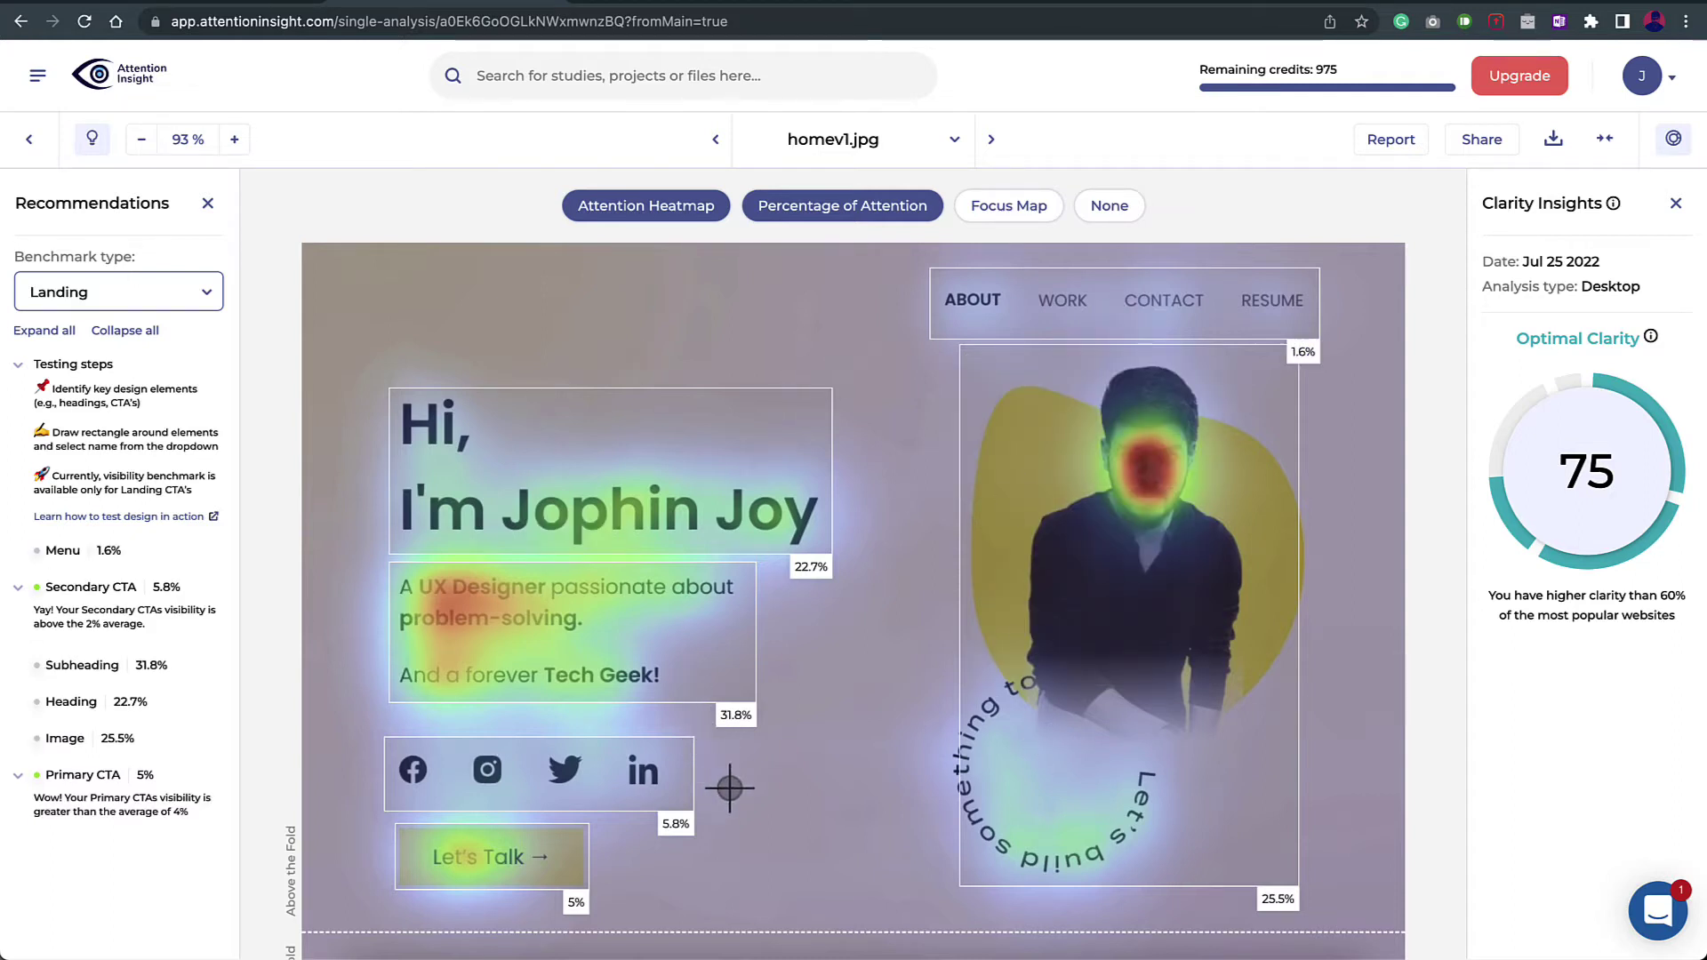
scroll(845, 783, "down", 1)
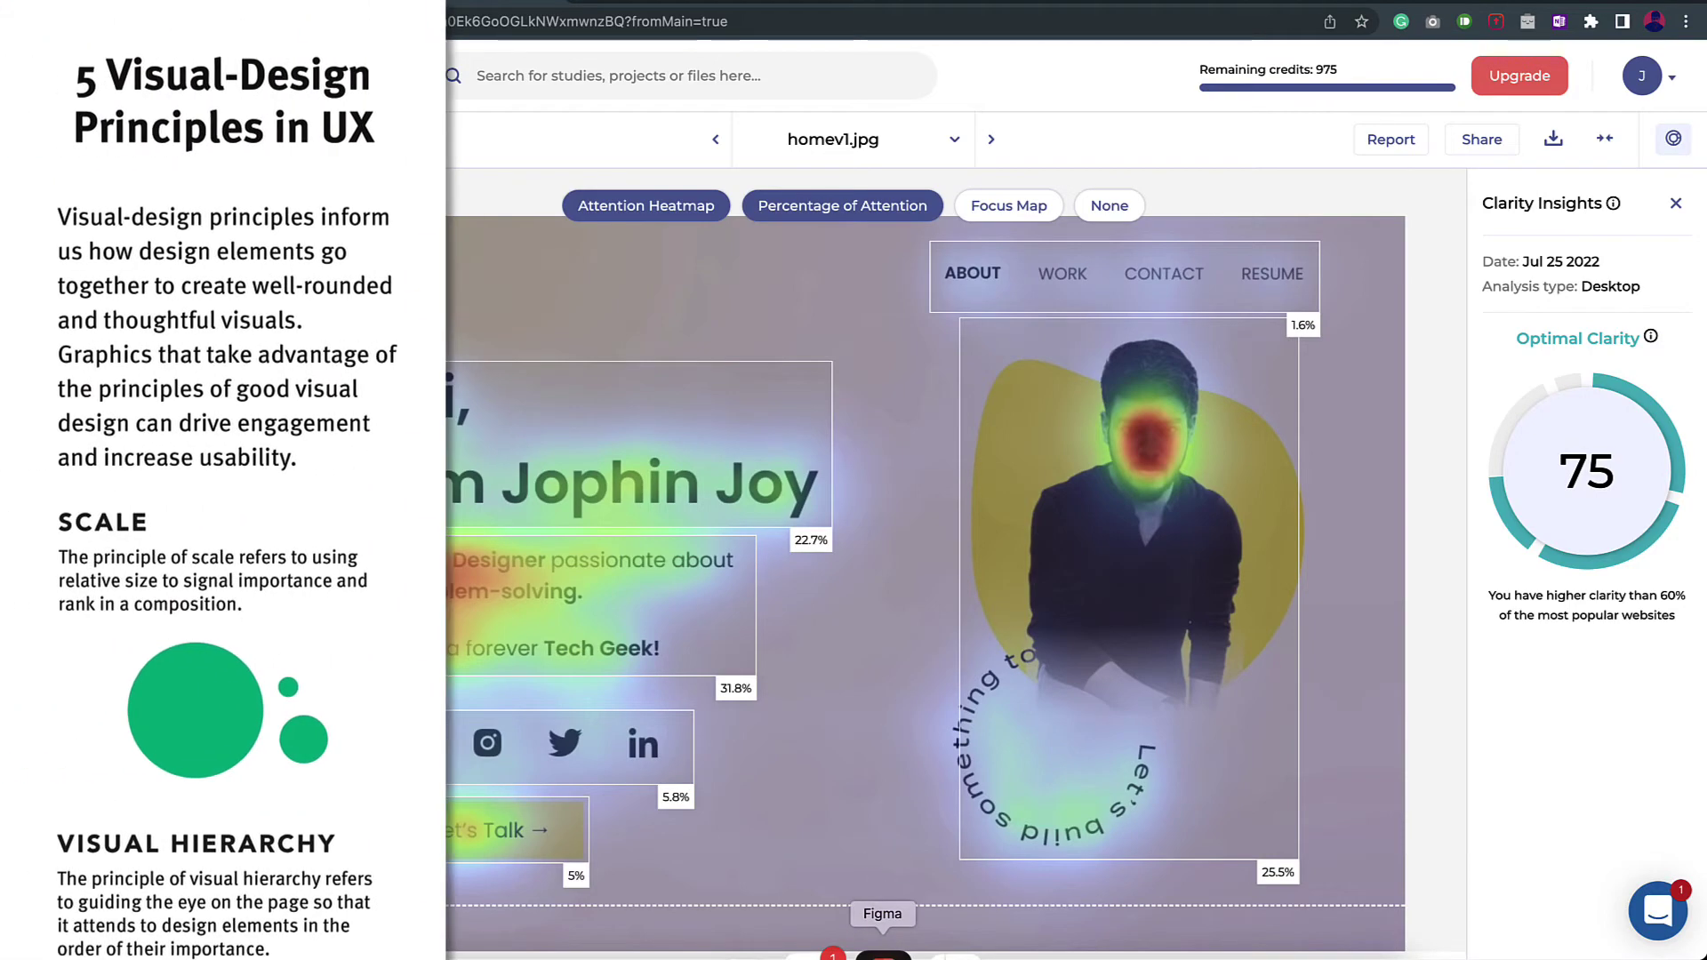
left_click(883, 953)
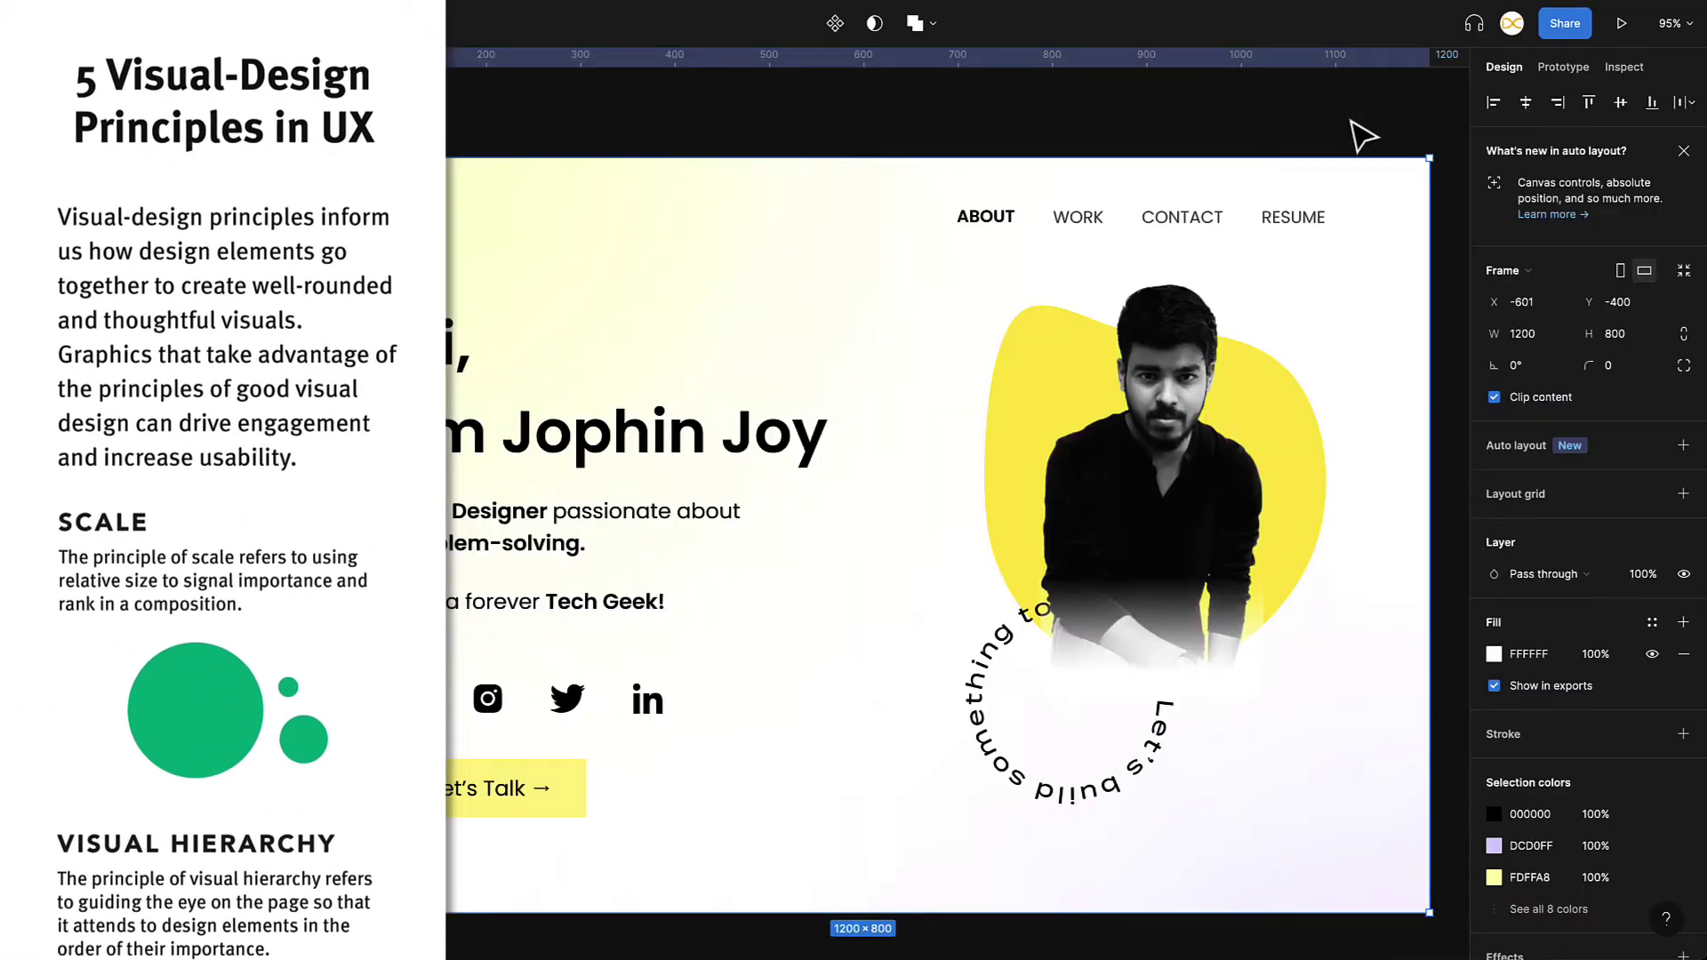
Duplicate the Home_v1 frame with Ctrl+D.
left_click(1363, 135)
scroll(1363, 135, "down", 5)
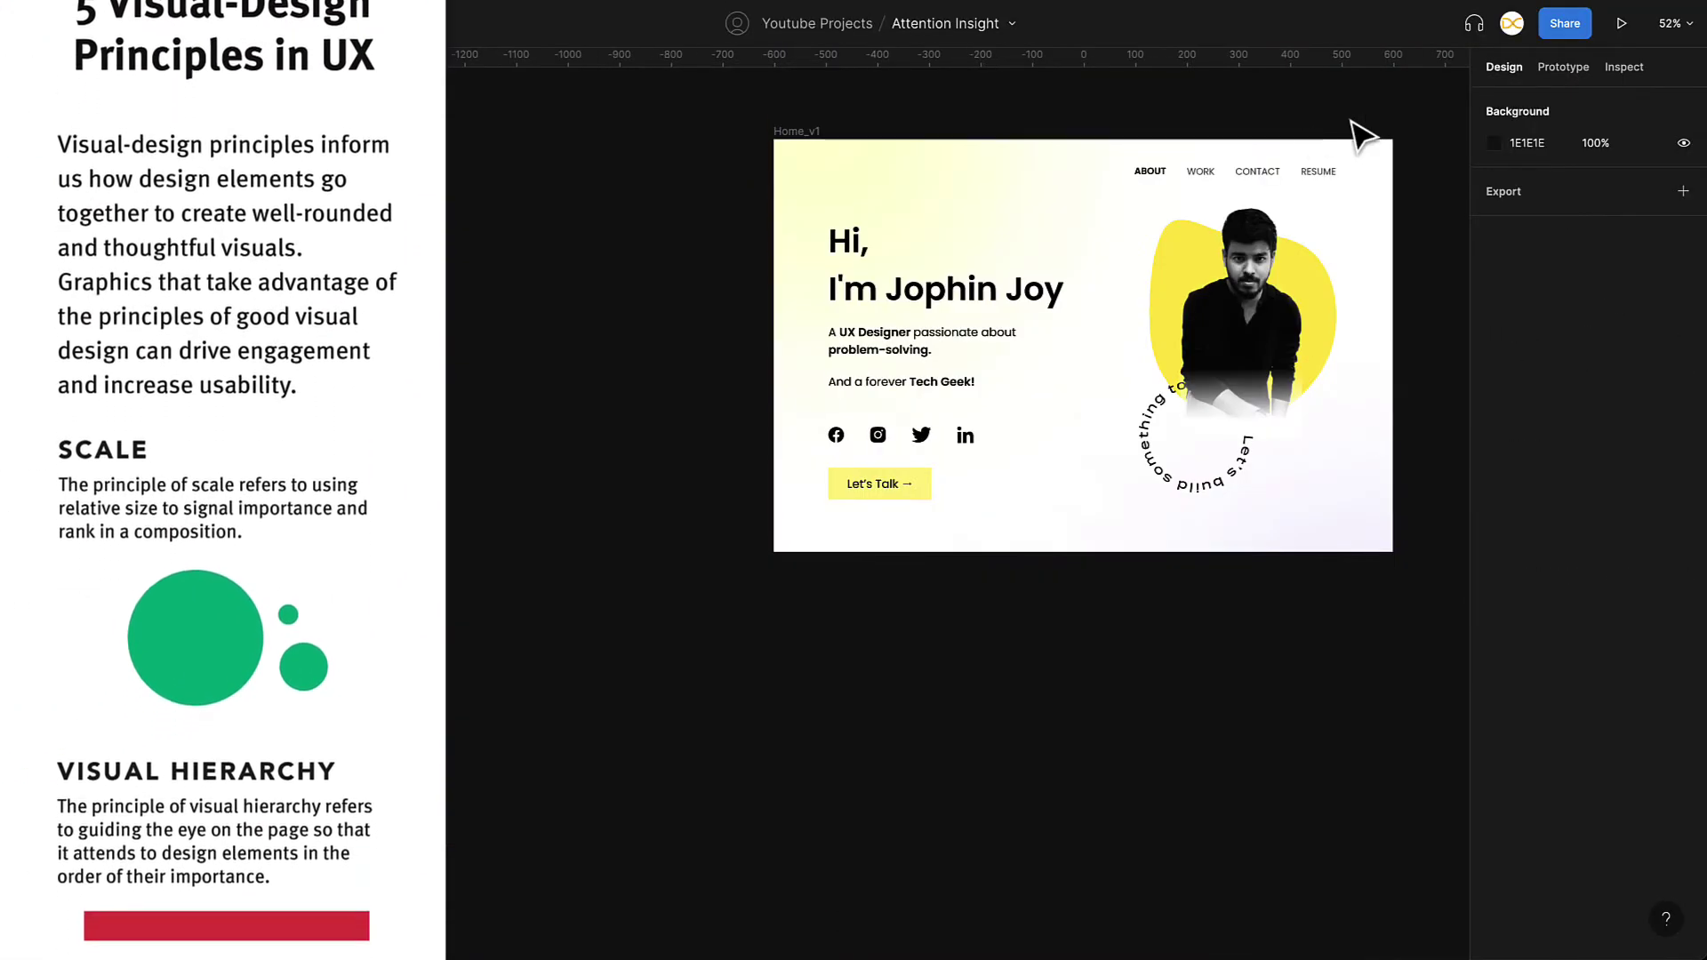
left_click(812, 144)
key("ctrl+d")
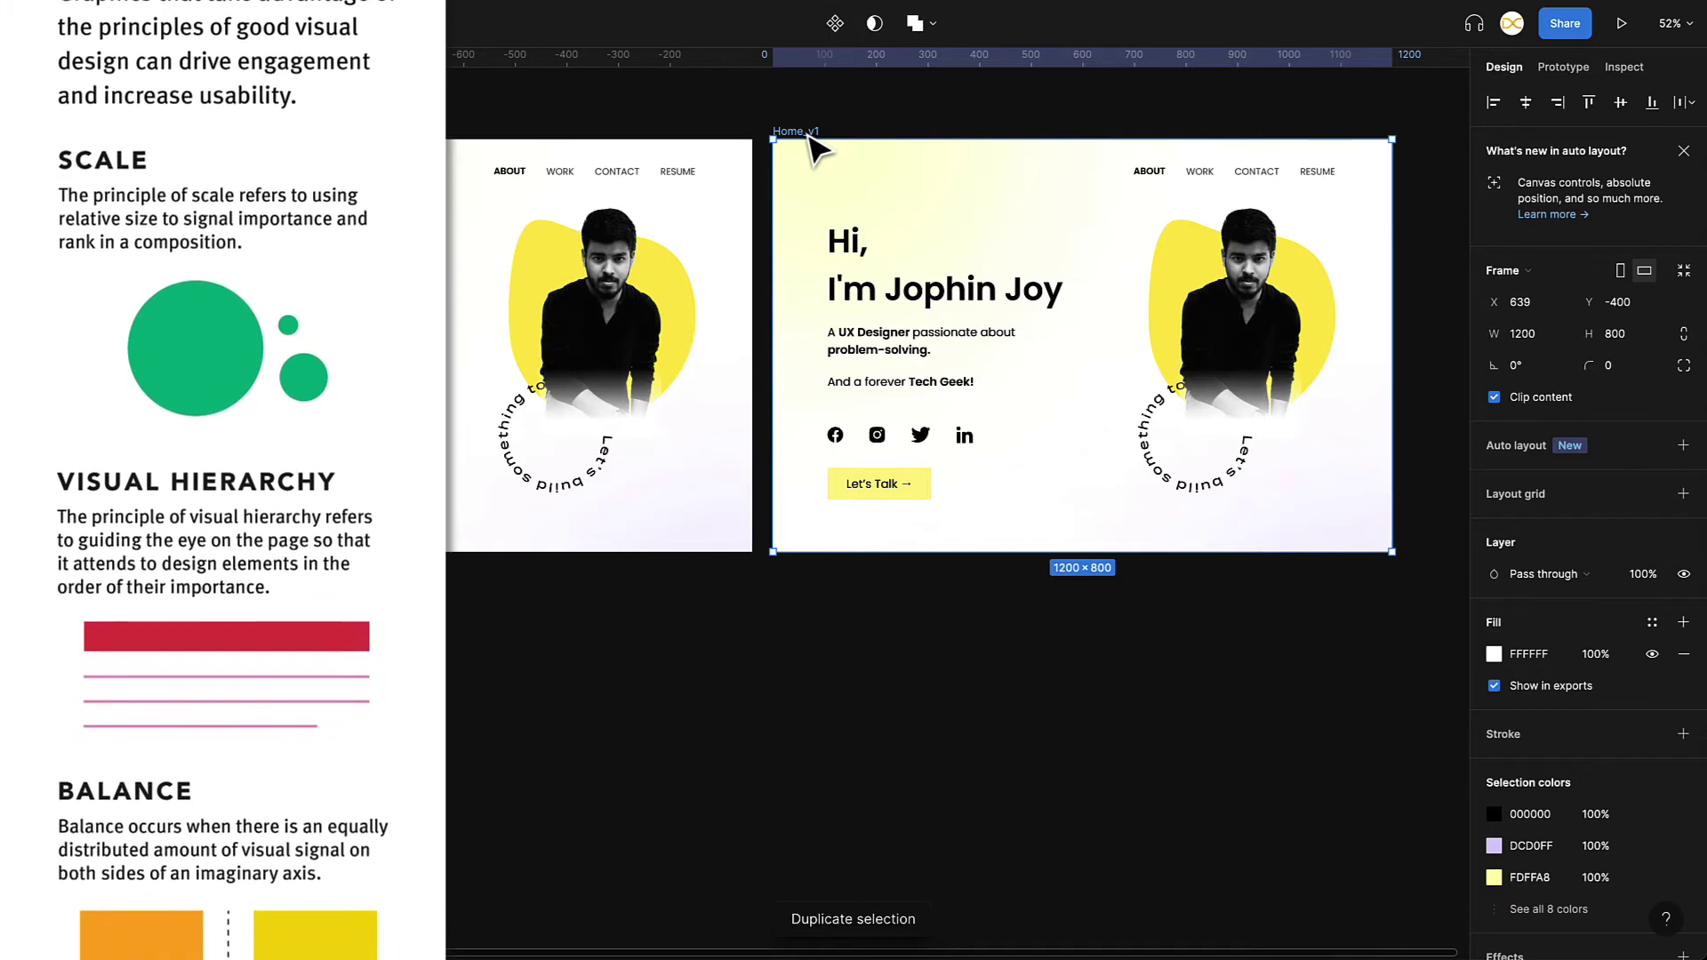
left_click(1135, 140)
scroll(1138, 140, "up", 5)
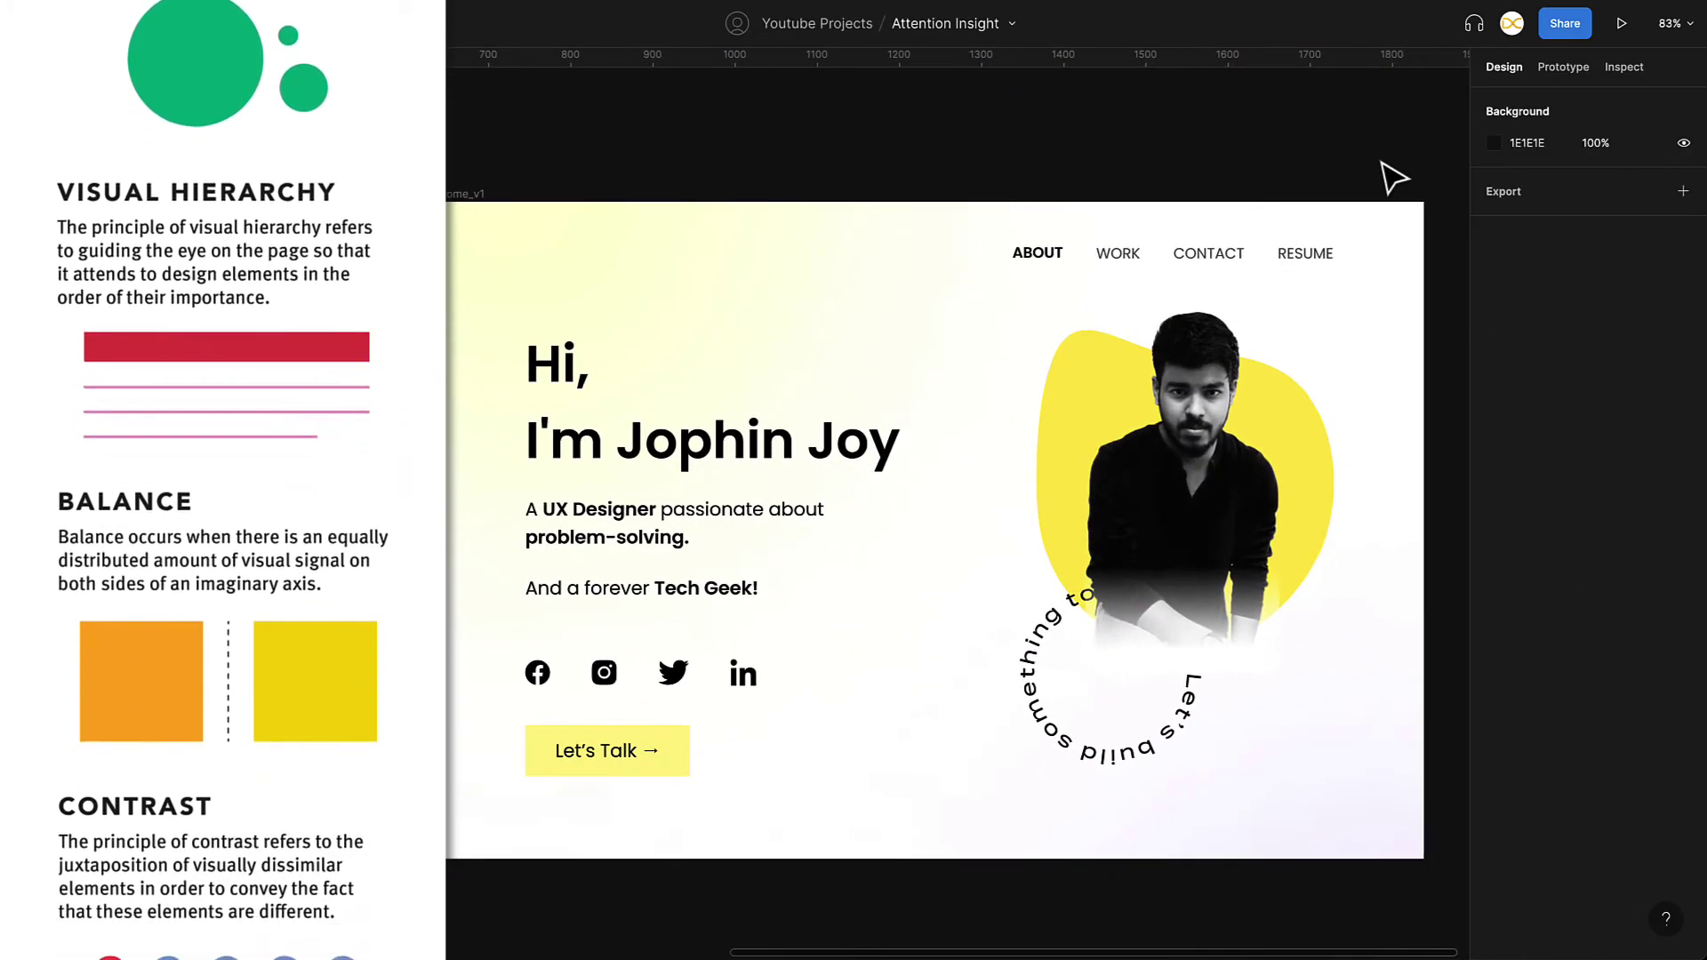
Shift the four navigation links left to align with the heading.
left_click_drag(1379, 160, 1033, 284)
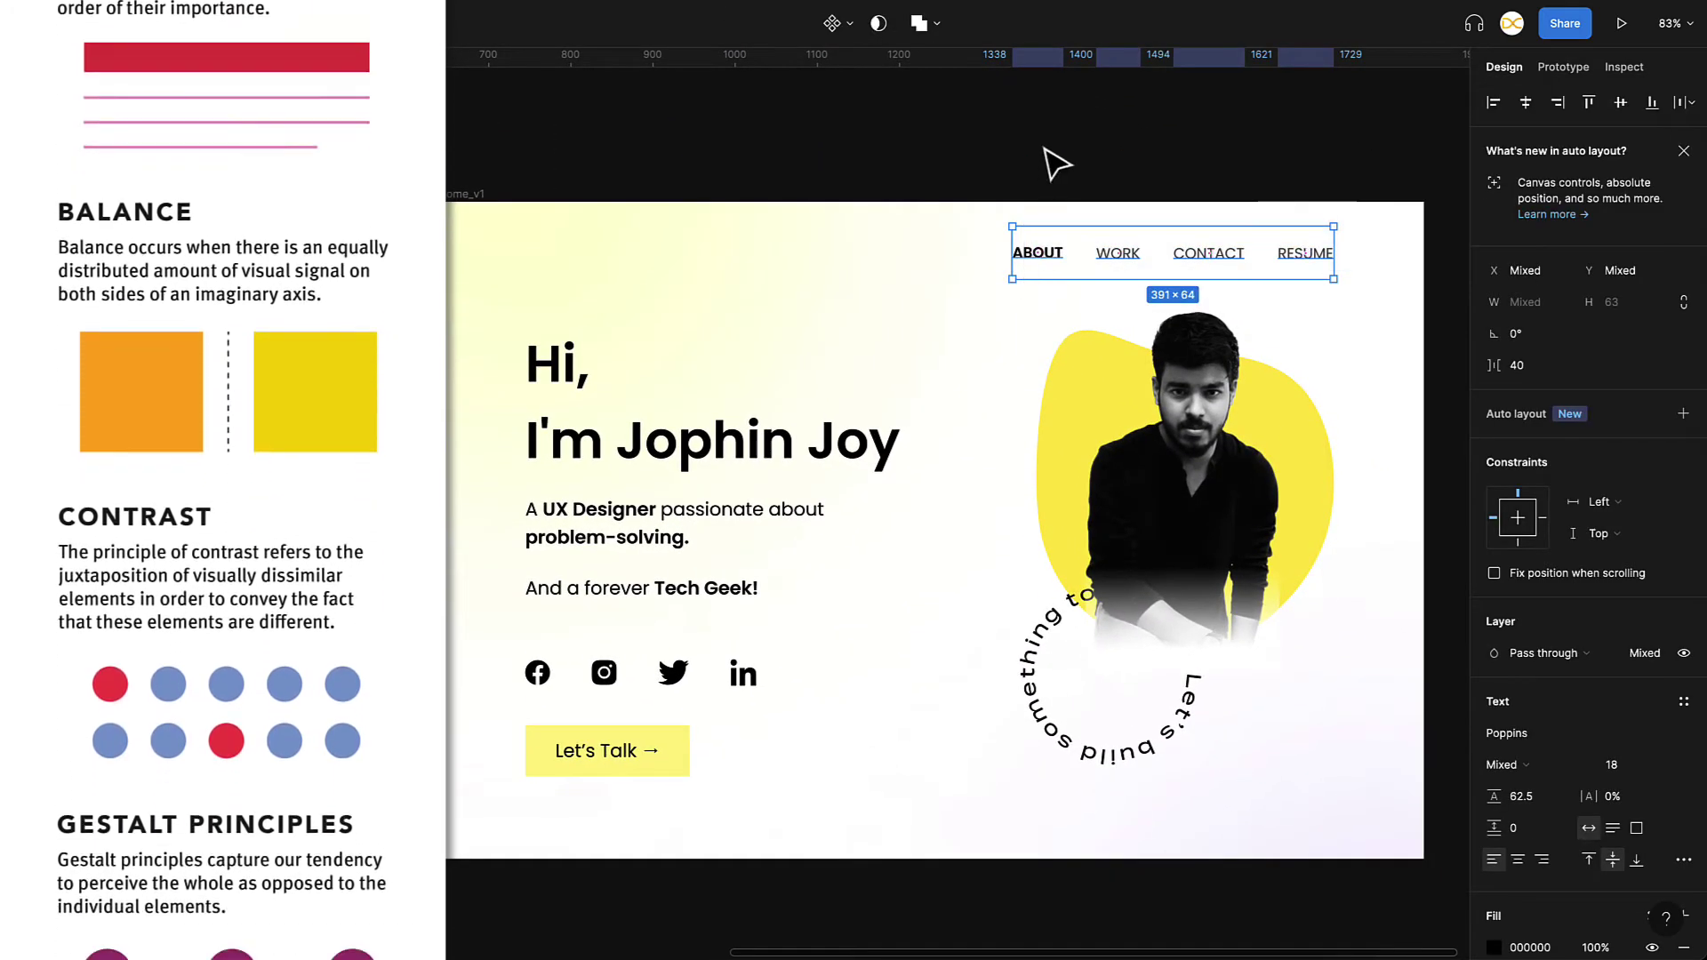
left_click(1051, 160)
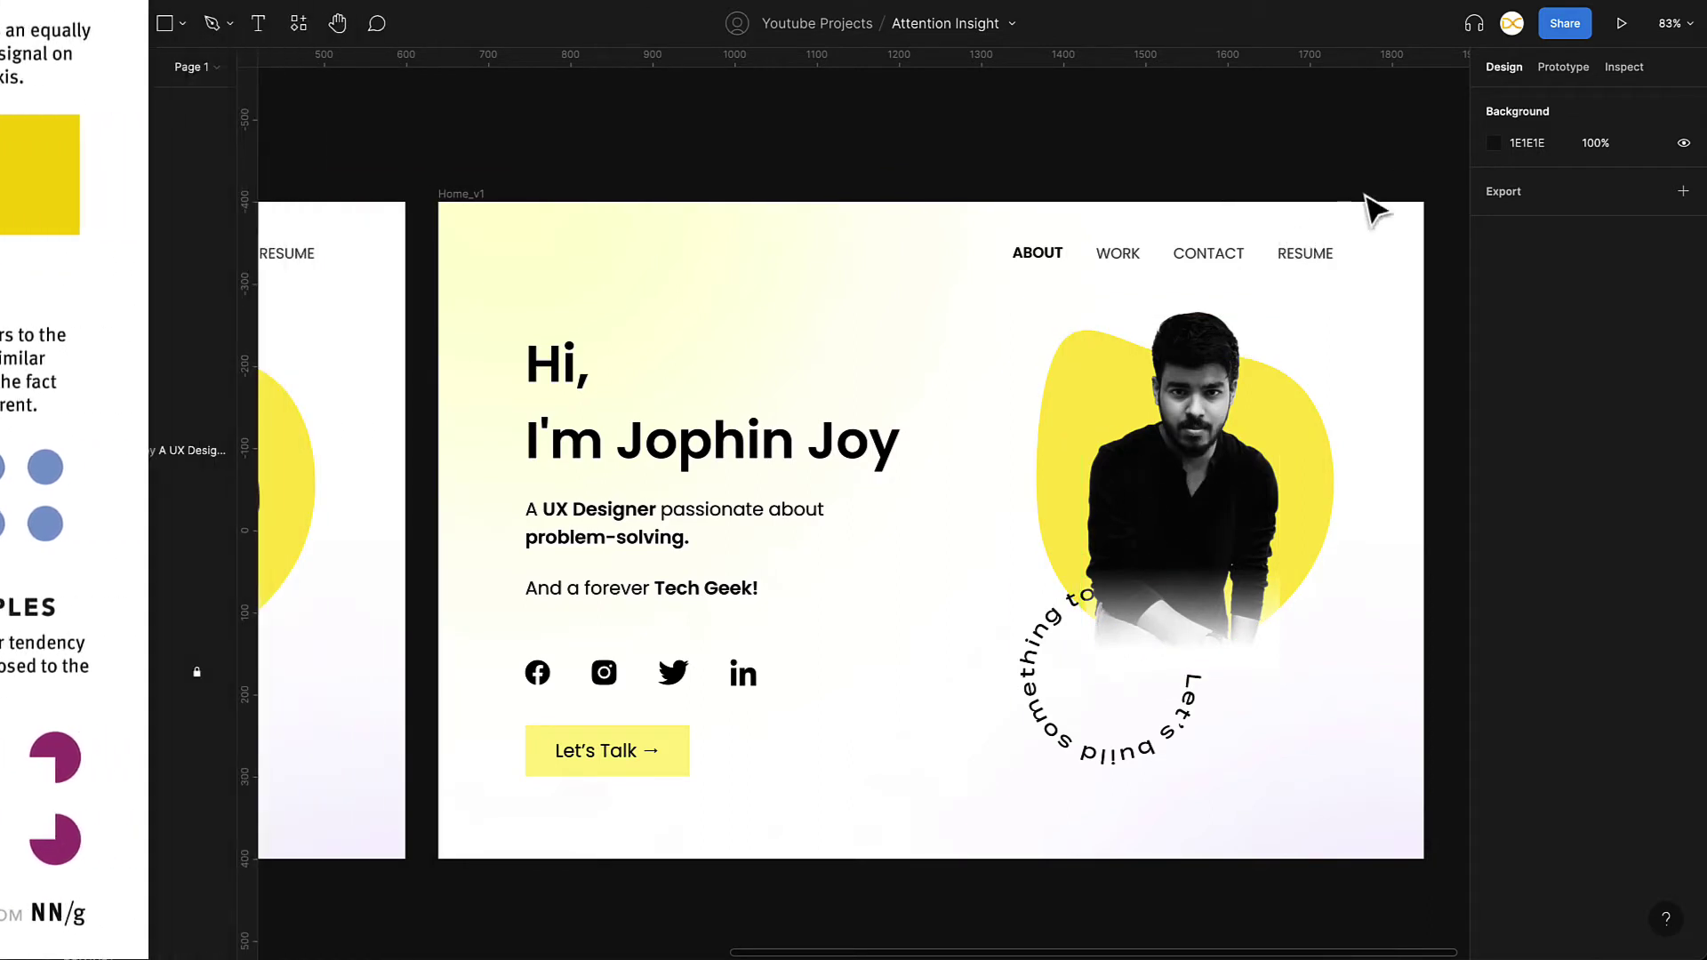
left_click_drag(1379, 154, 979, 297)
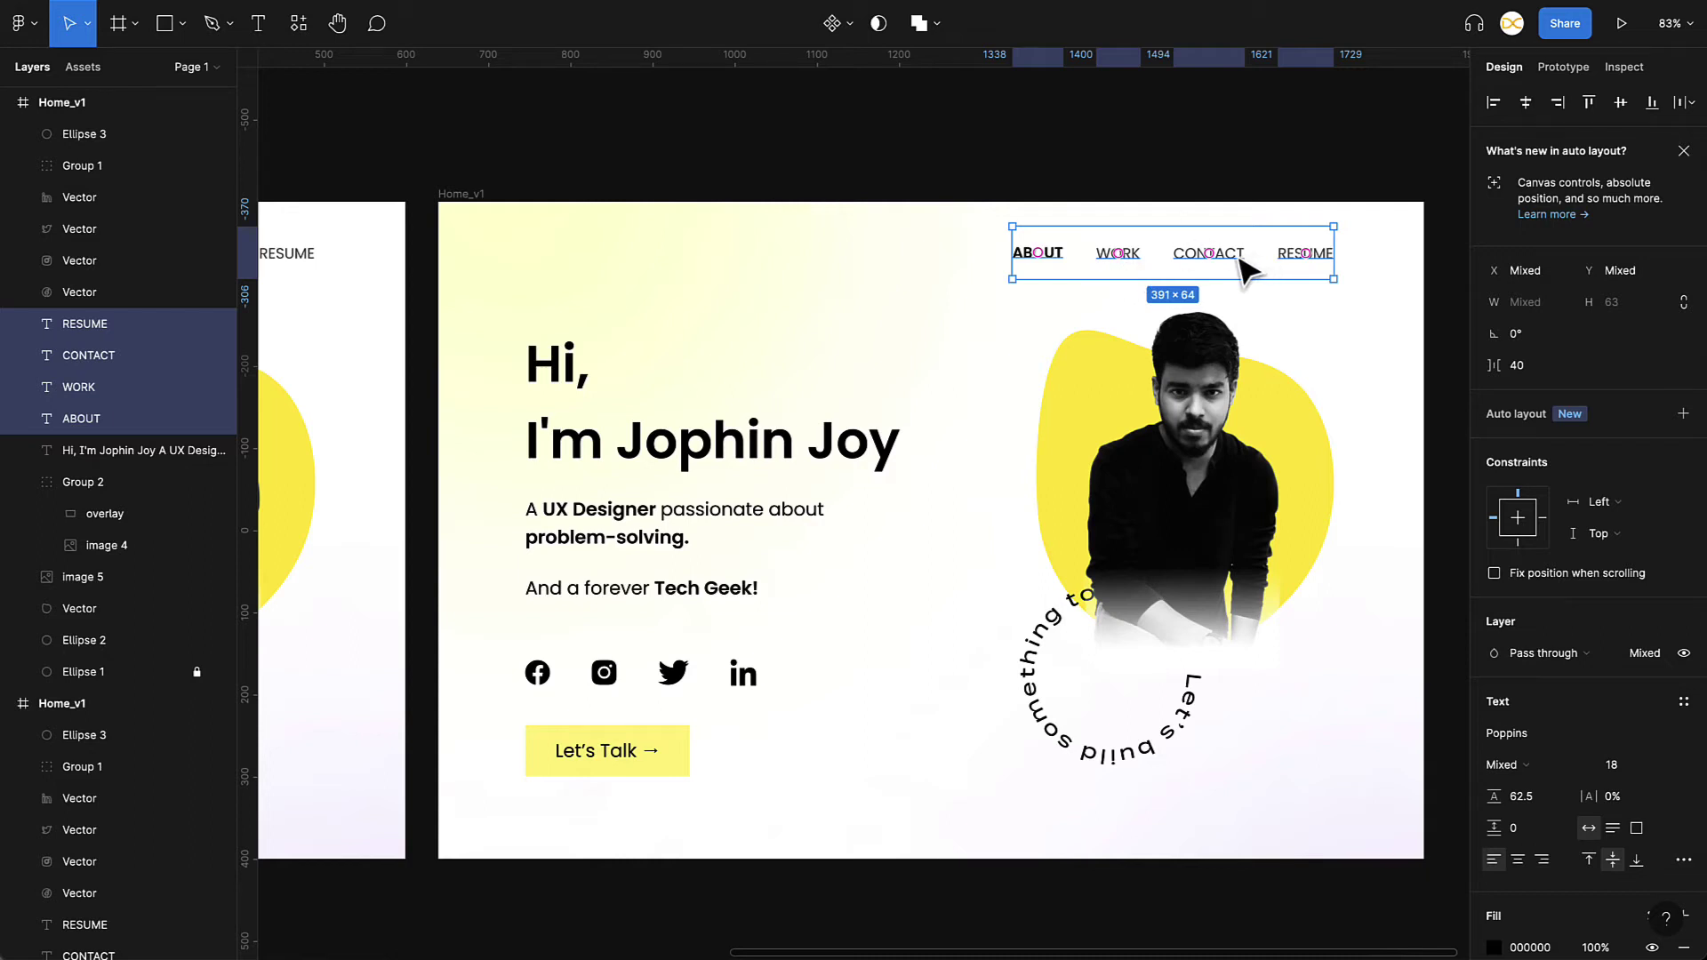
left_click_drag(1224, 267, 751, 255)
left_click(941, 168)
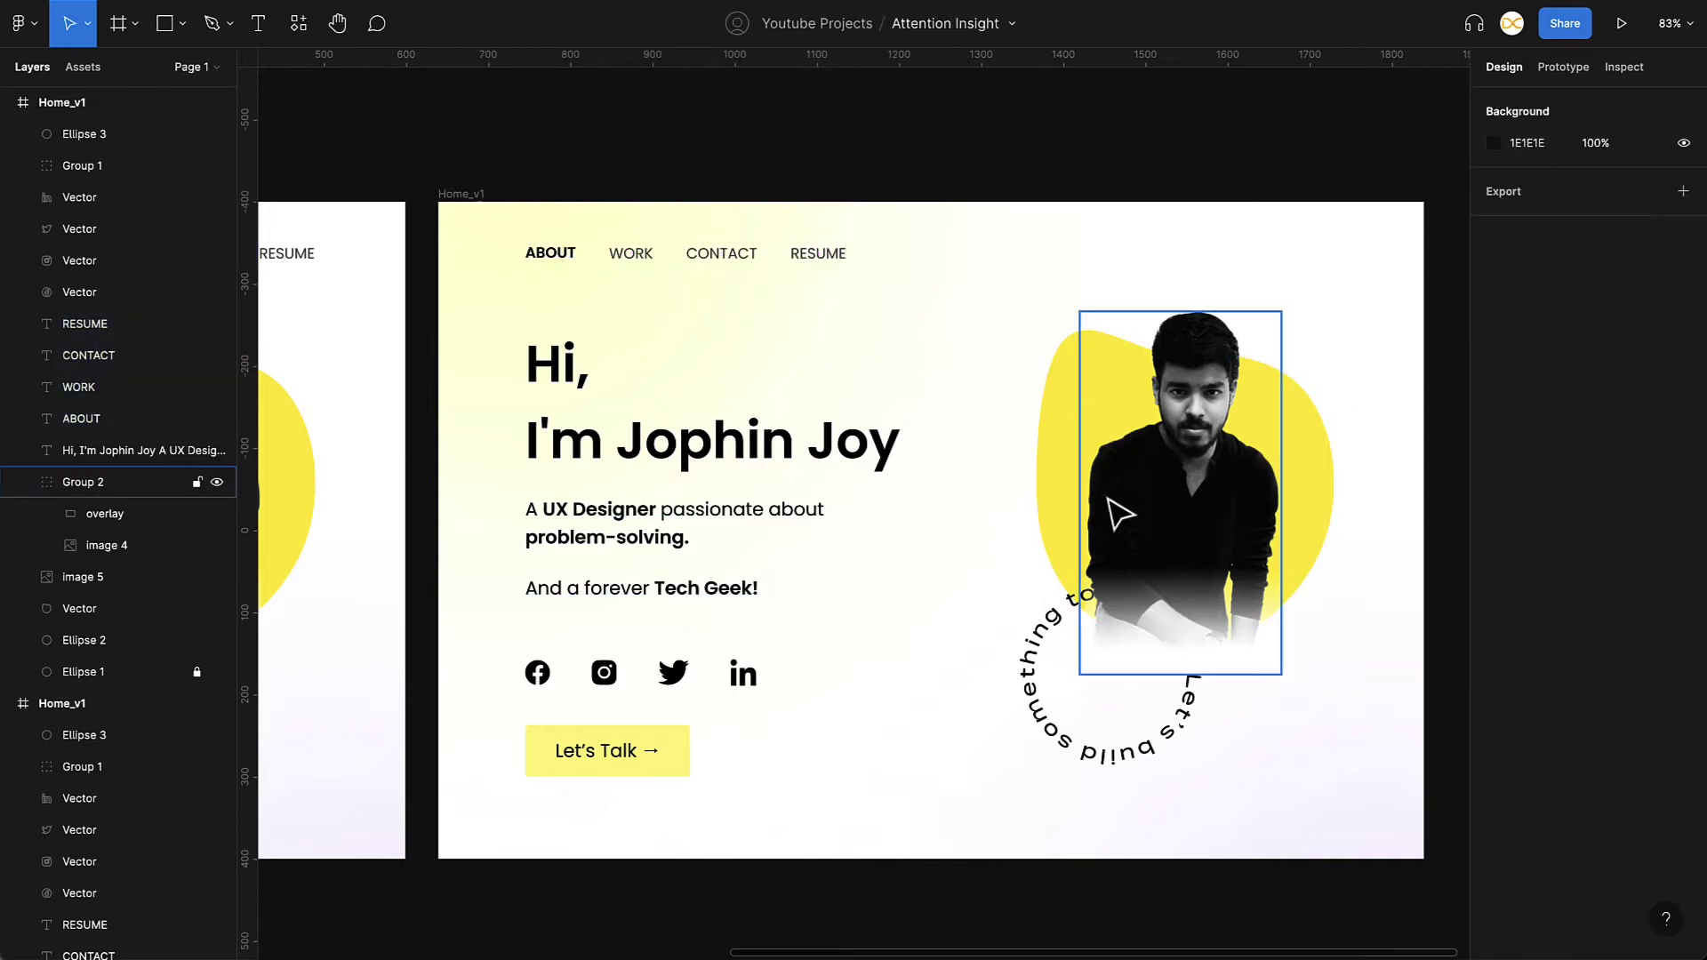
Give the Let's Talk button a deeper yellow fill, widen it to 250, and move it under the photo.
left_click(687, 752)
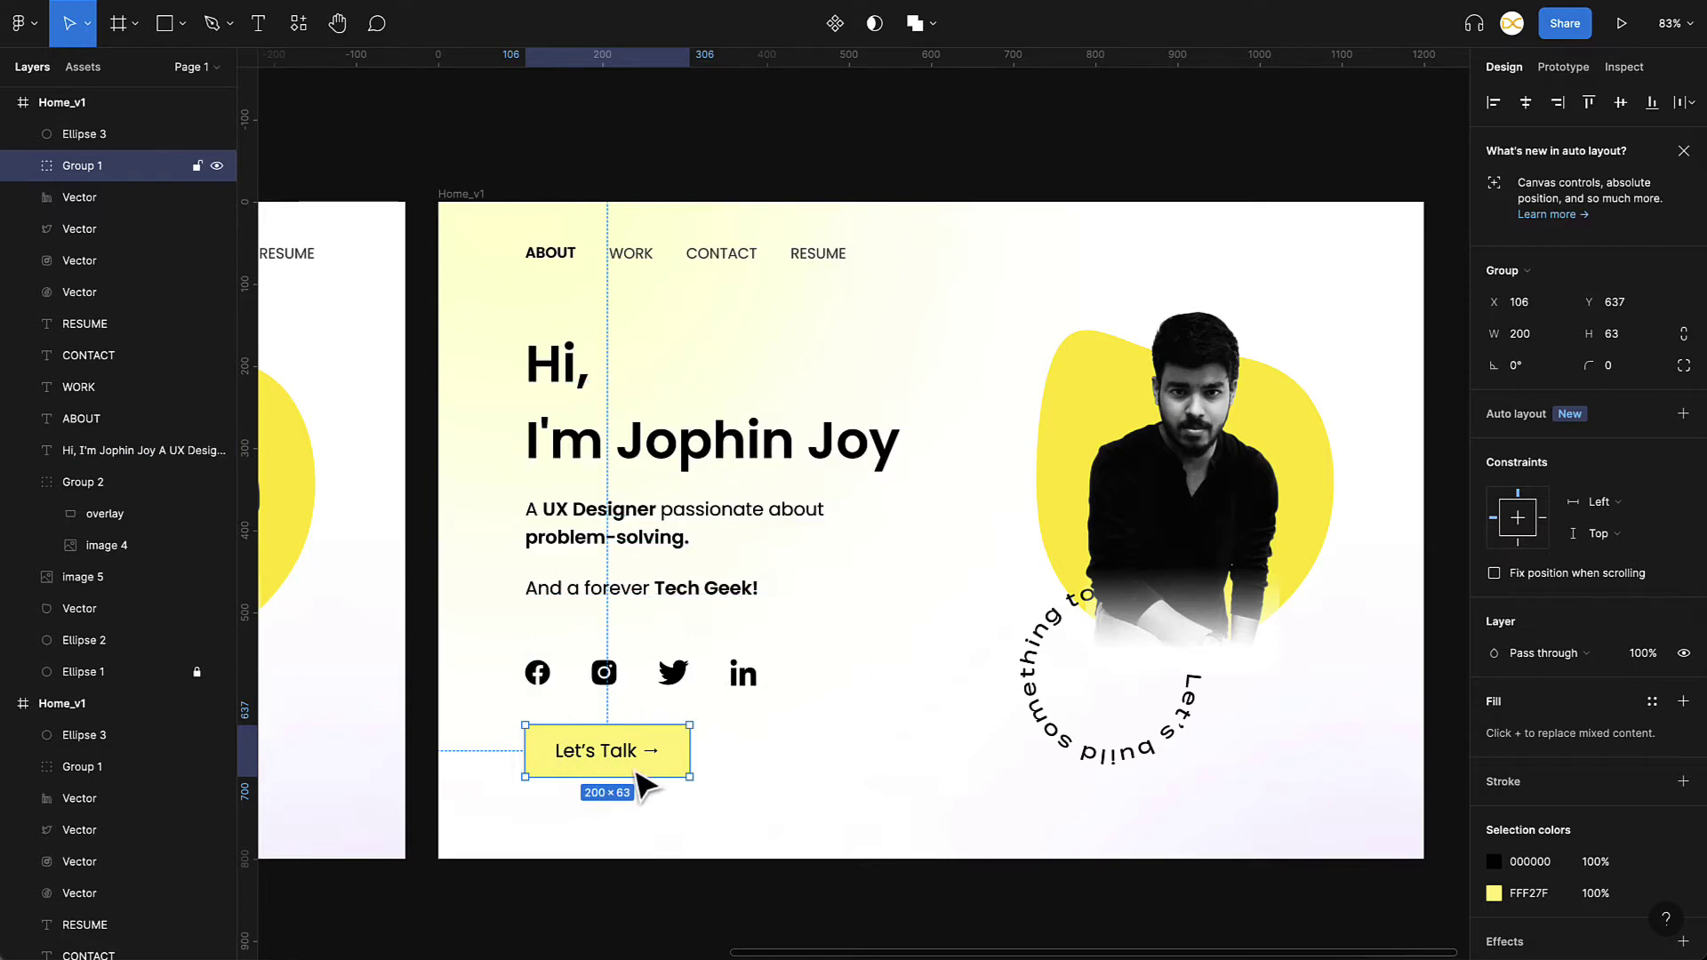
double_click(679, 768)
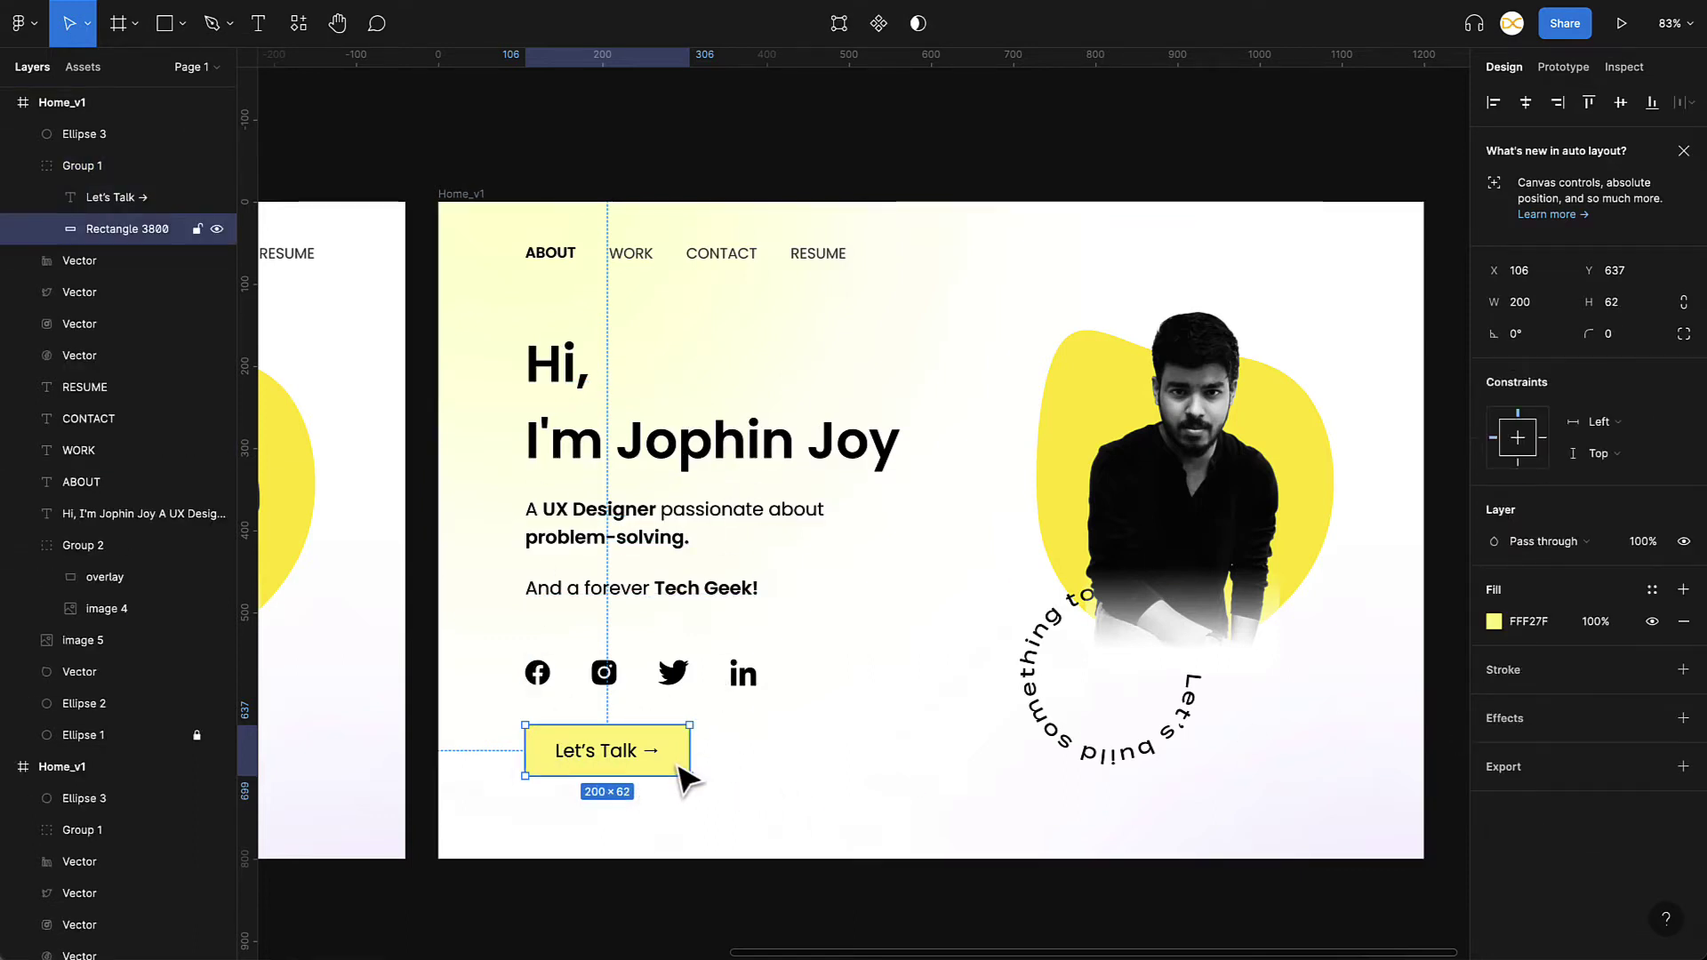
left_click(1494, 621)
left_click_drag(1374, 480, 1442, 472)
left_click(1227, 119)
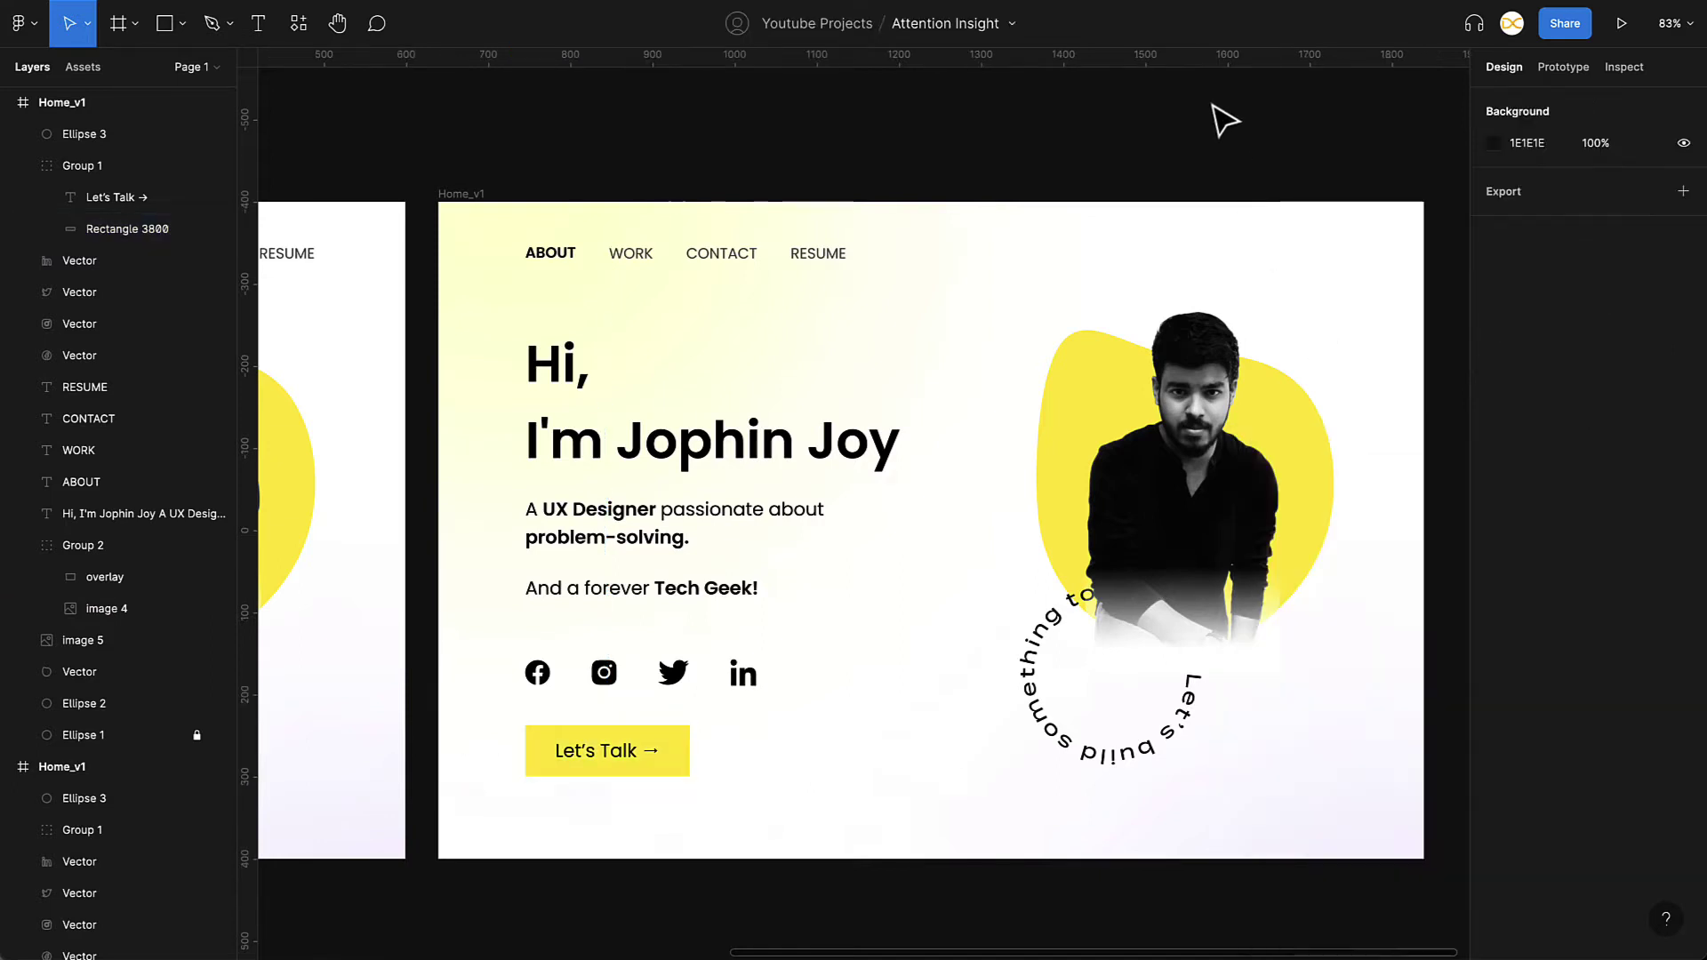
left_click(686, 750)
left_click_drag(691, 753, 733, 751)
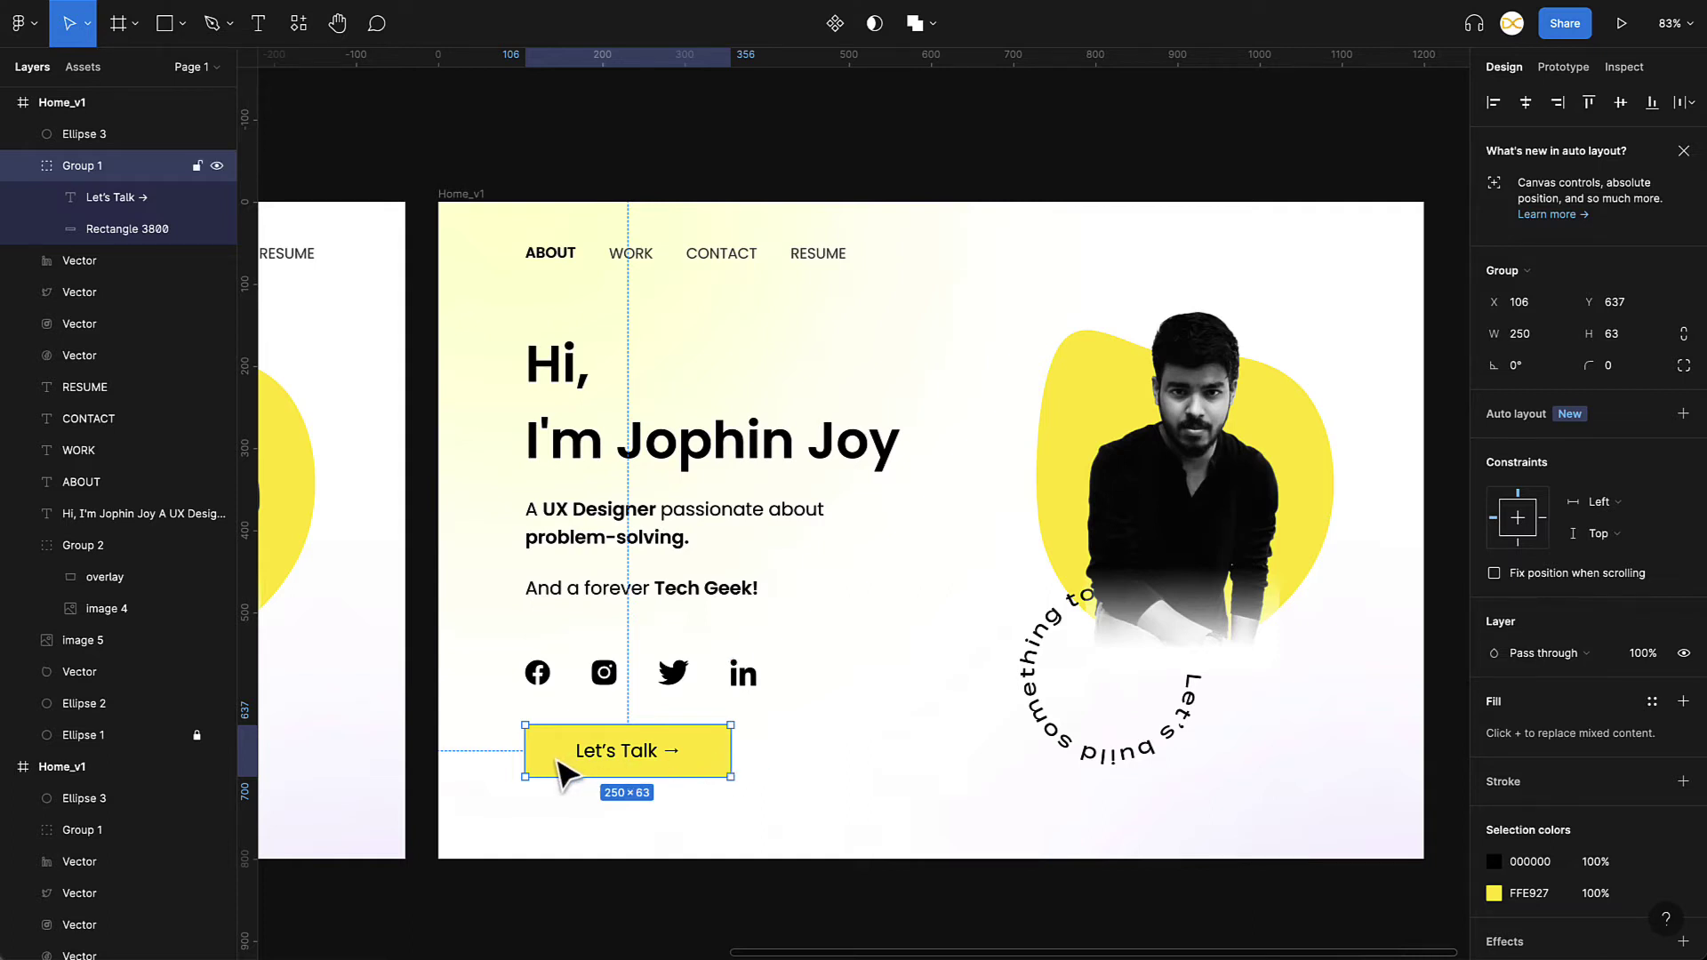
left_click_drag(565, 762, 1139, 710)
Rotate the circular text around the photo to about -27.22°.
left_click(1098, 744)
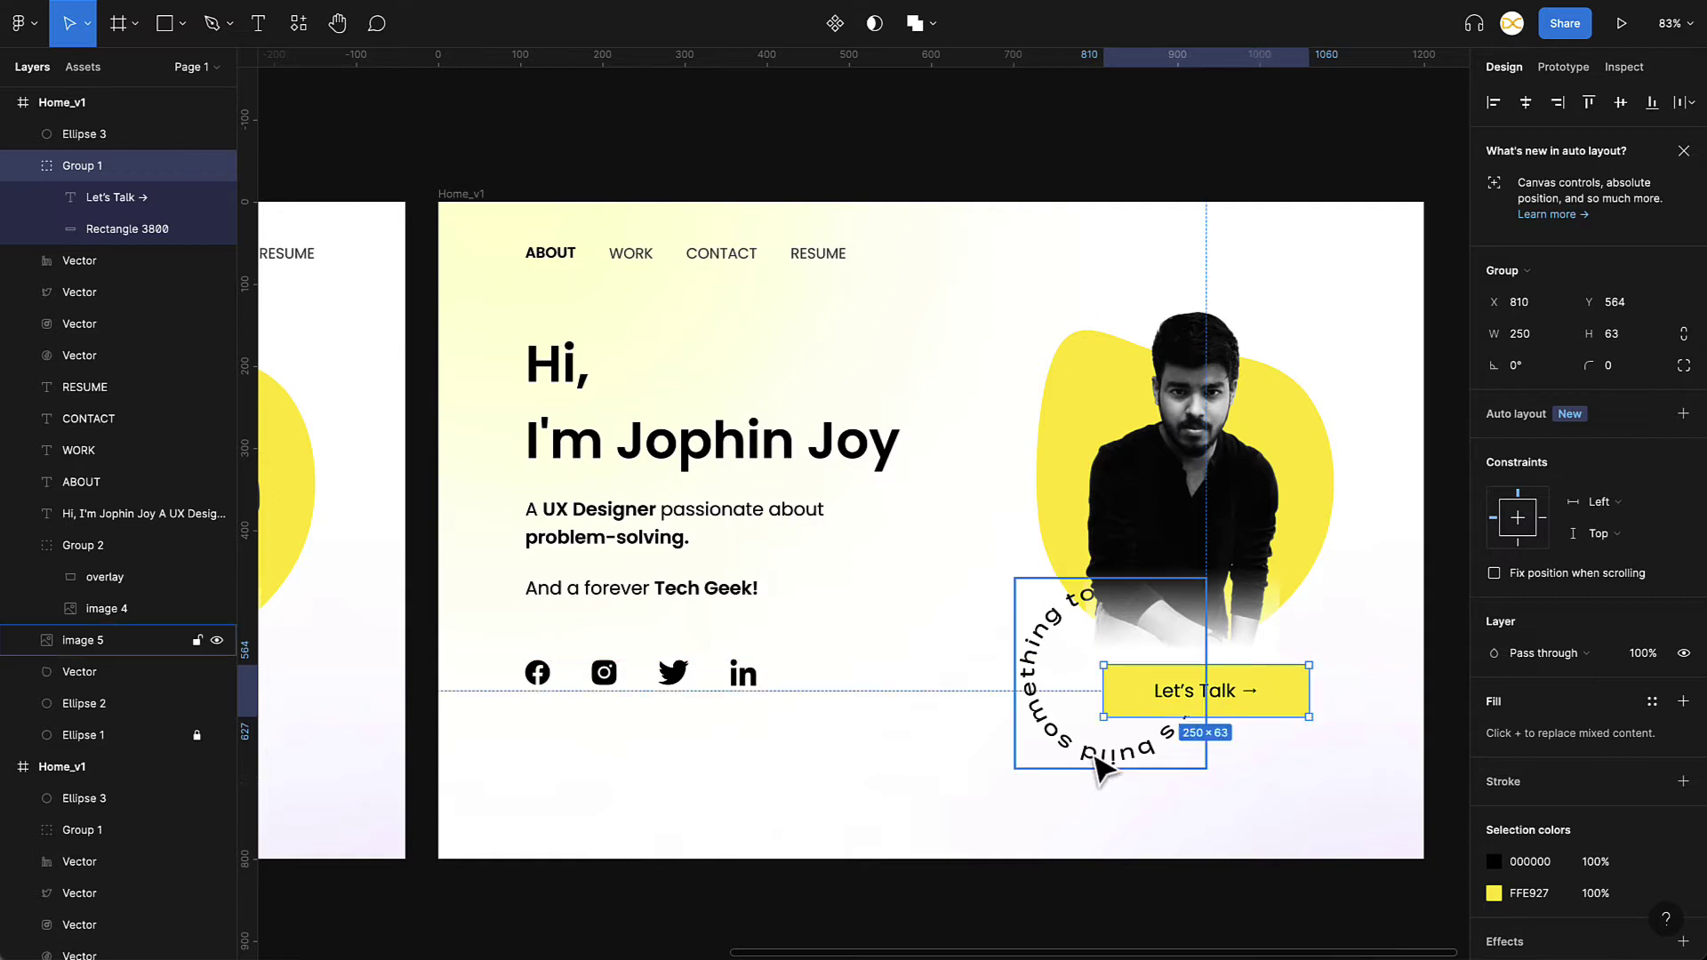
left_click(1330, 777)
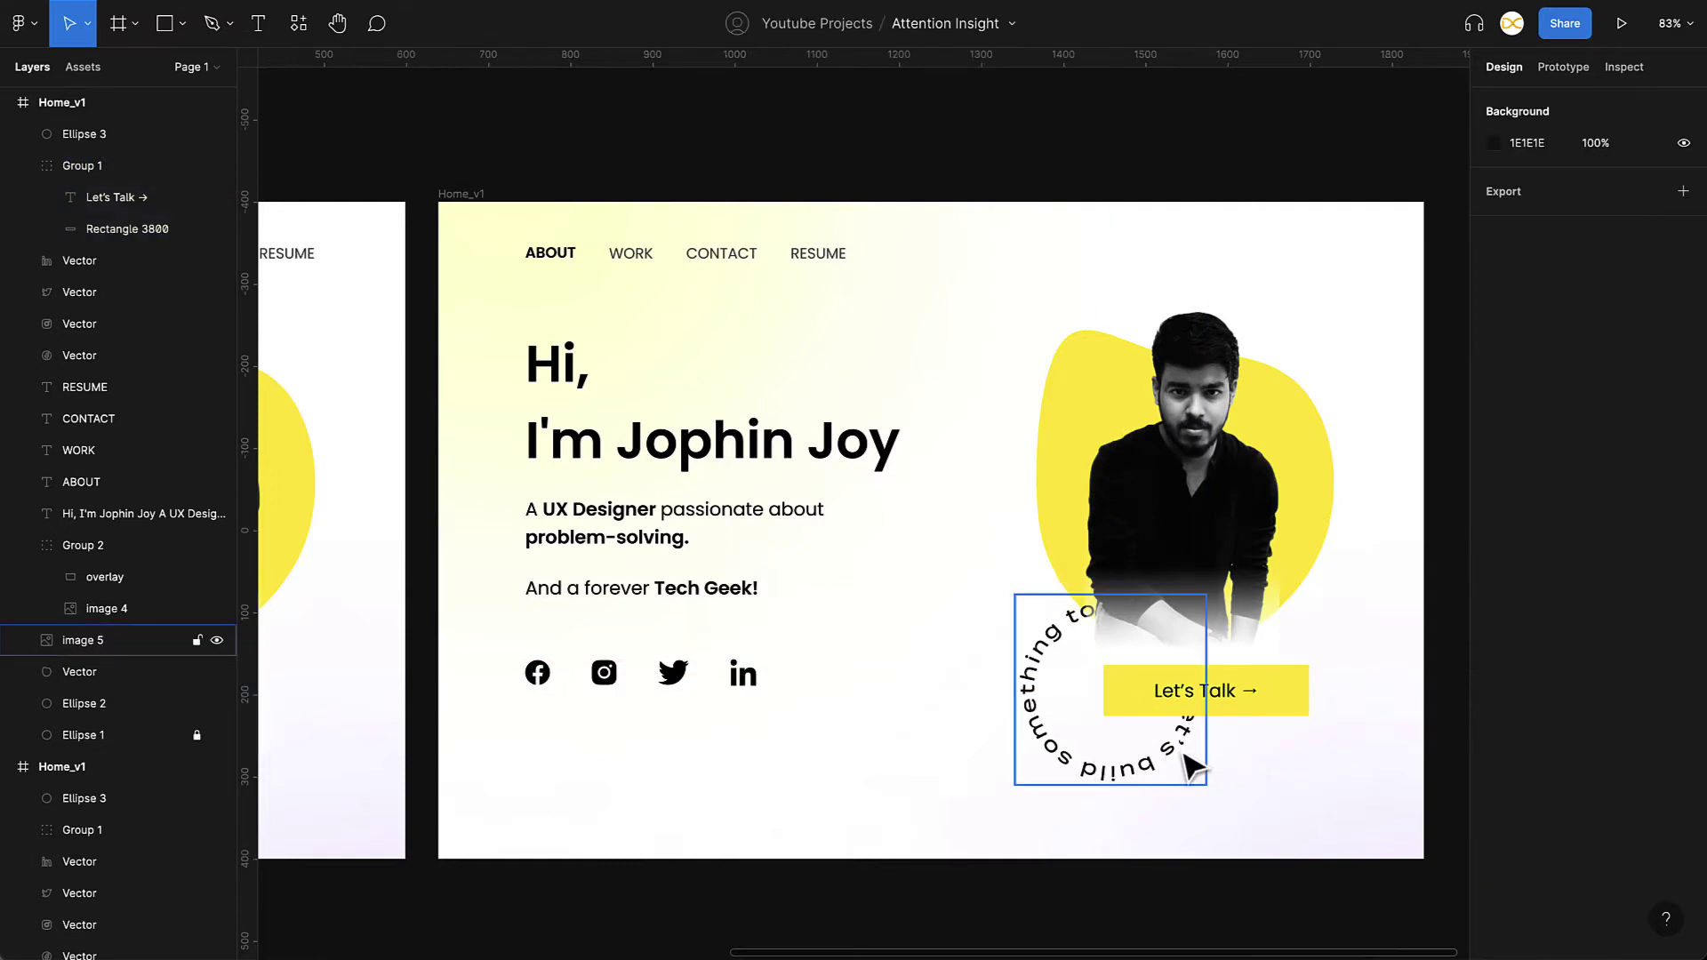
left_click(1187, 764)
left_click_drag(1185, 769, 1162, 857)
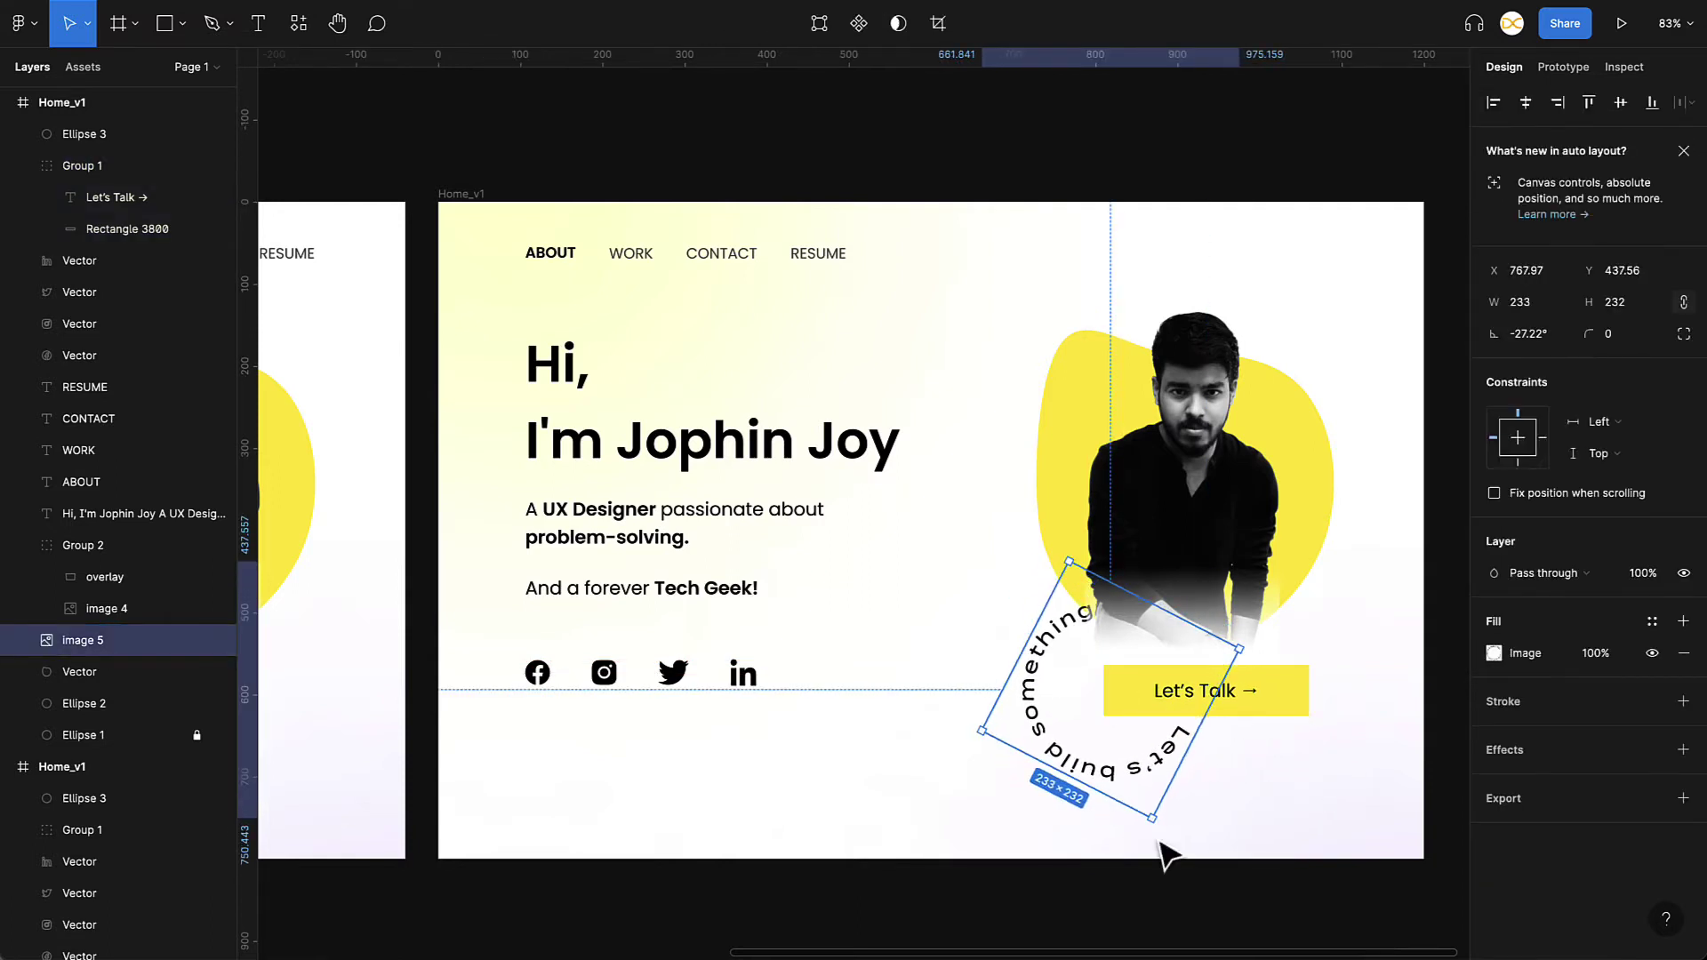
key("Escape")
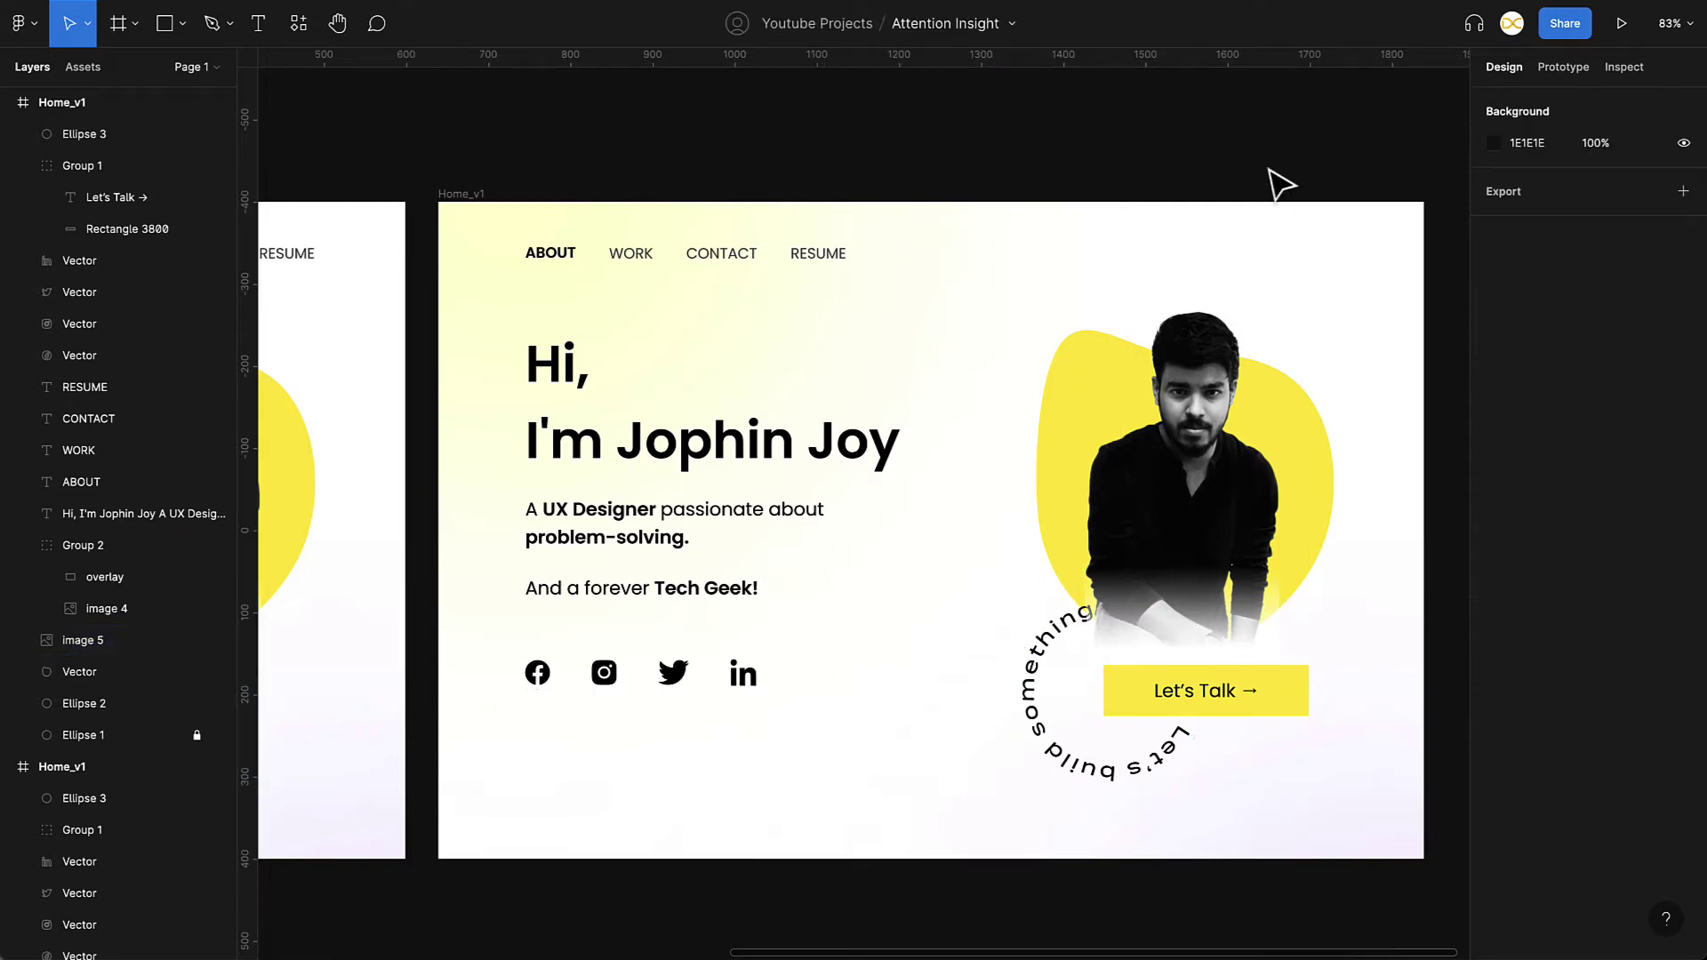
Set the hero heading and sub-lines to 150% line height.
left_click(610, 507)
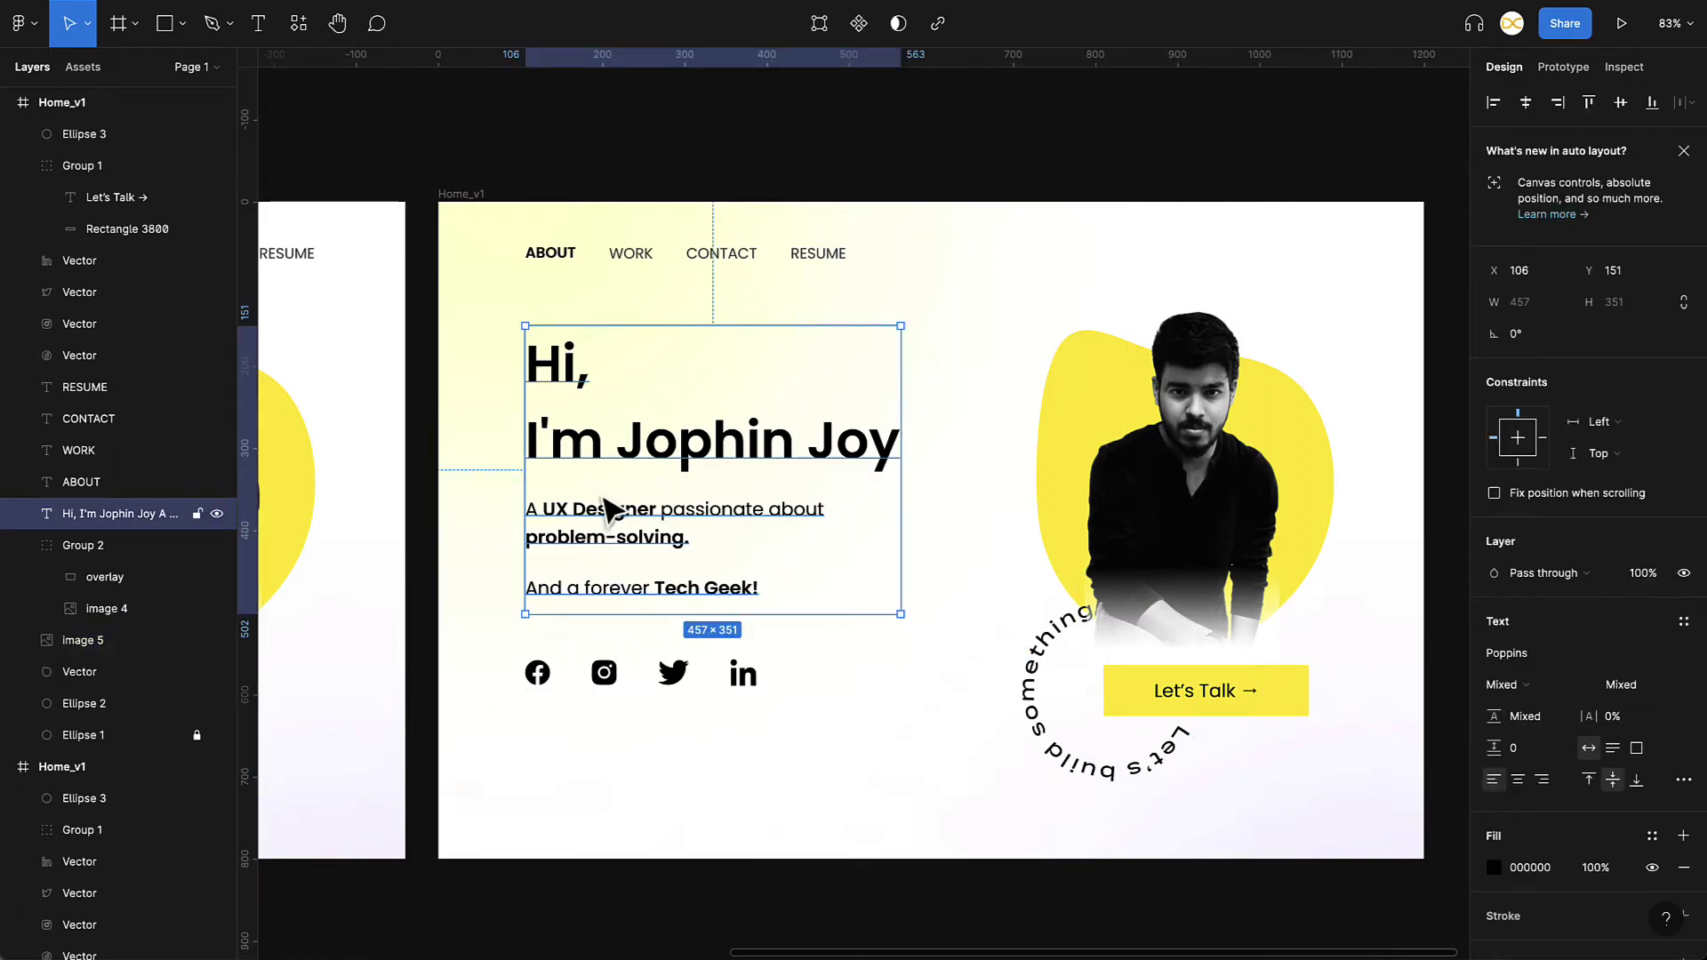
double_click(597, 511)
left_click_drag(597, 512, 601, 473)
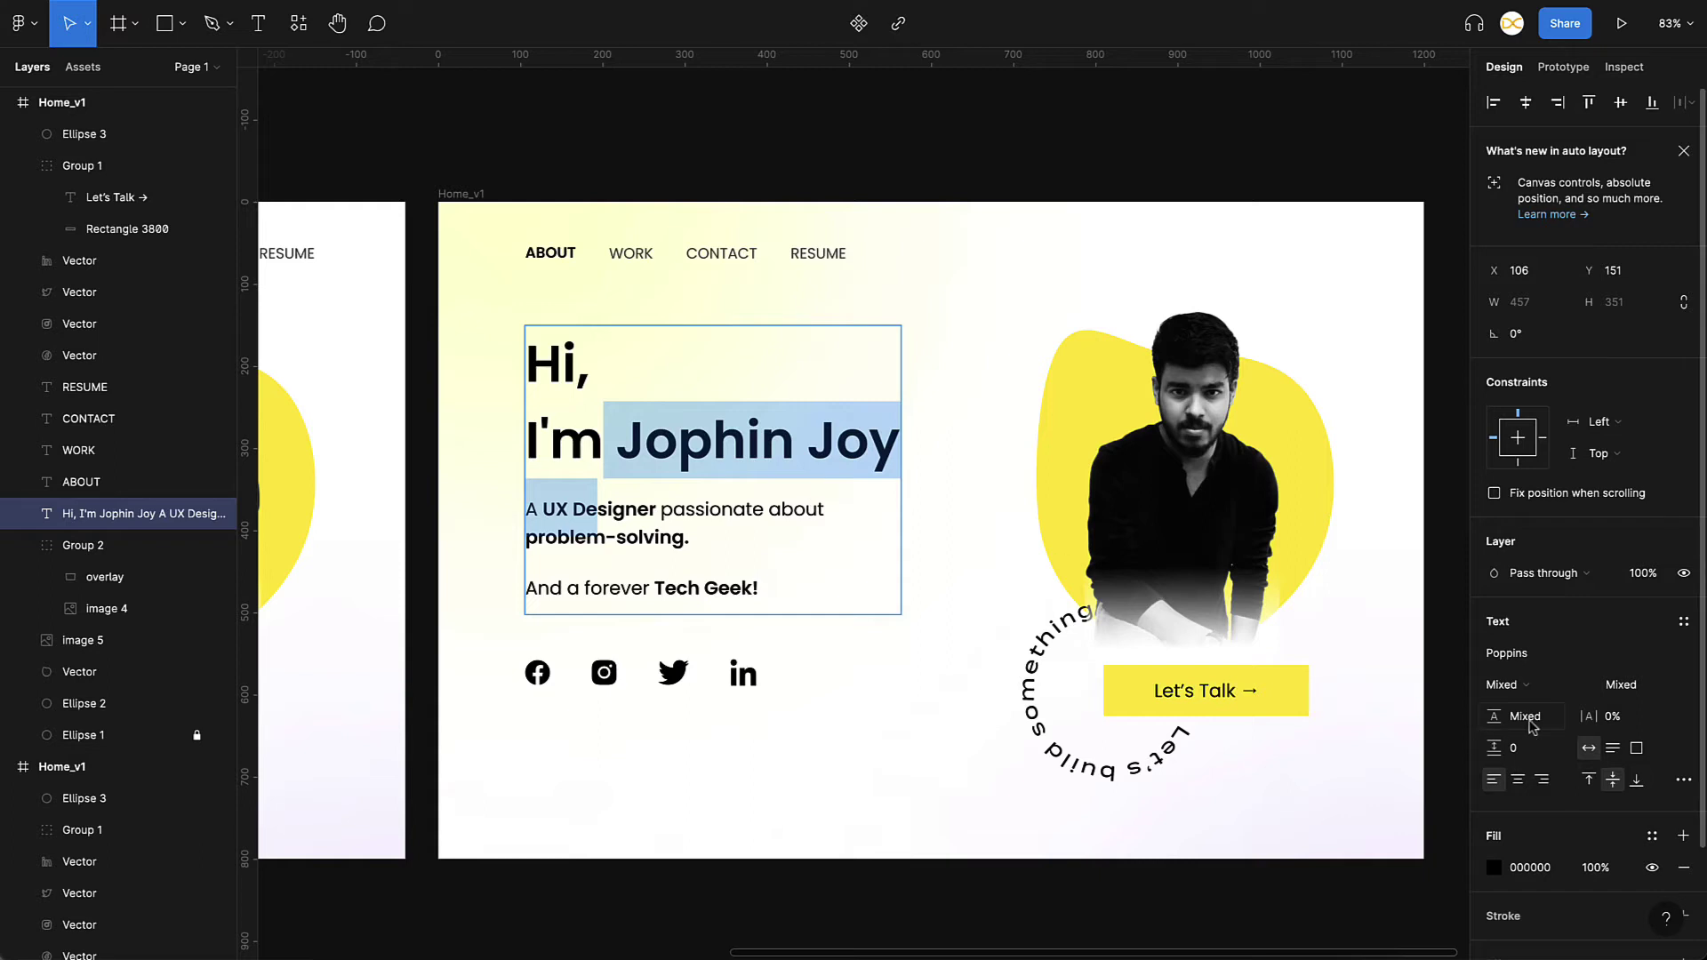
type("150%")
key("Return")
key("Escape")
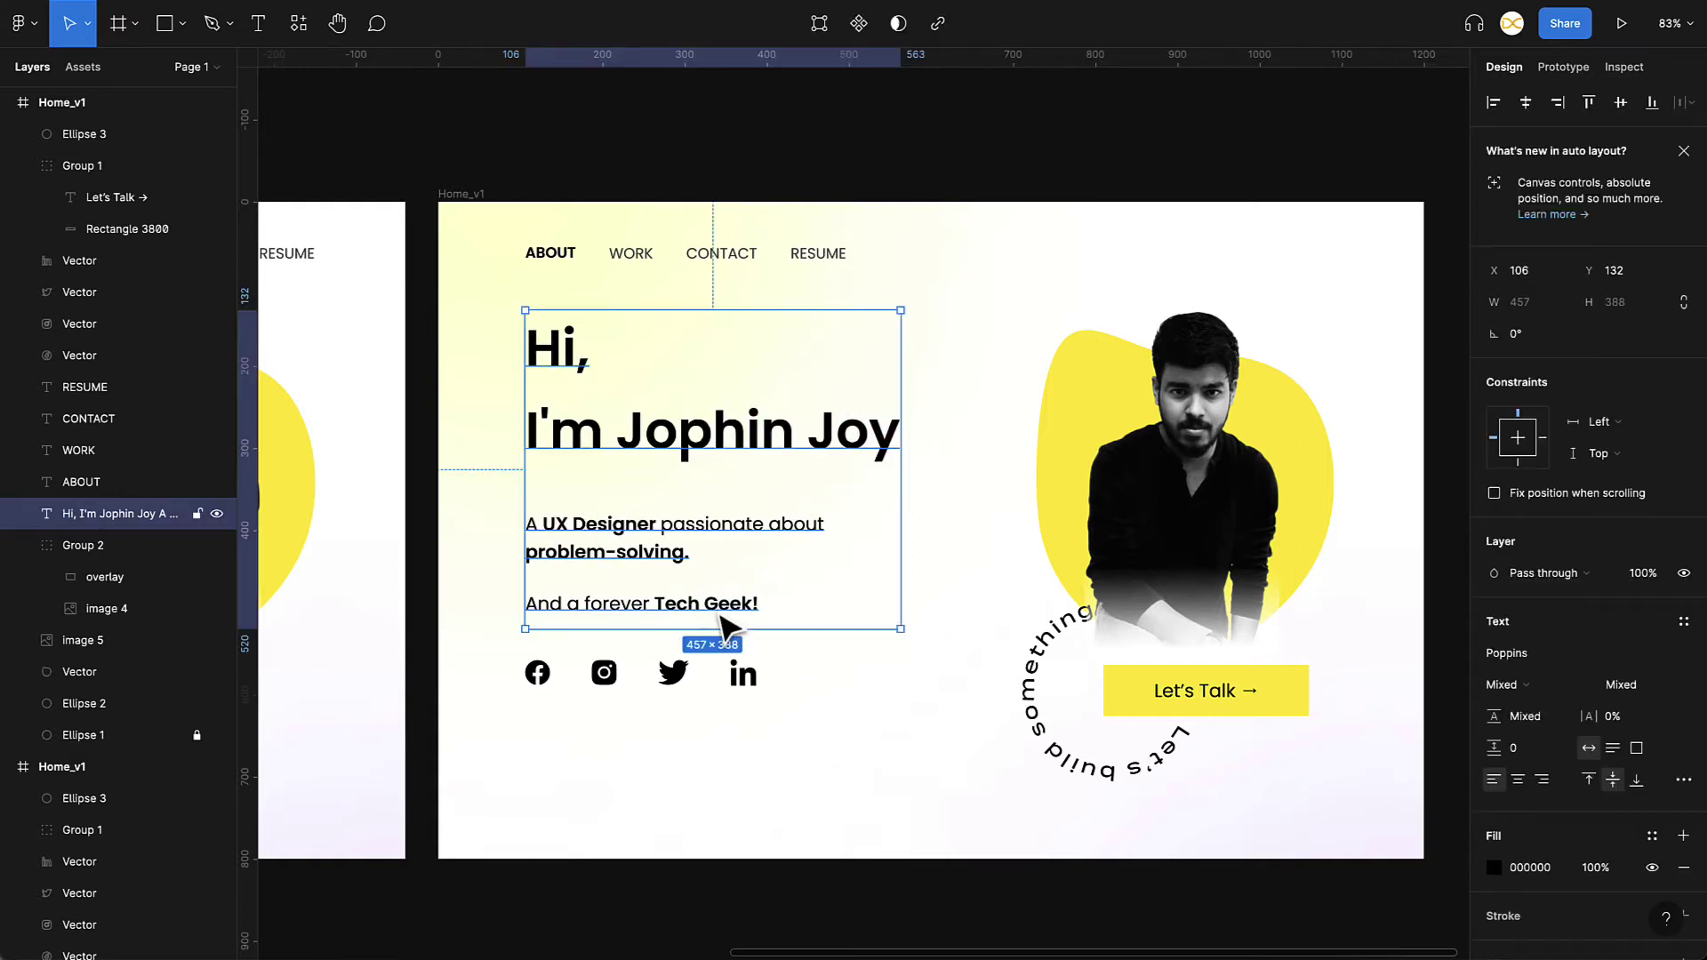
Nudge the row of four social icons slightly lower.
left_click_drag(833, 731, 516, 696)
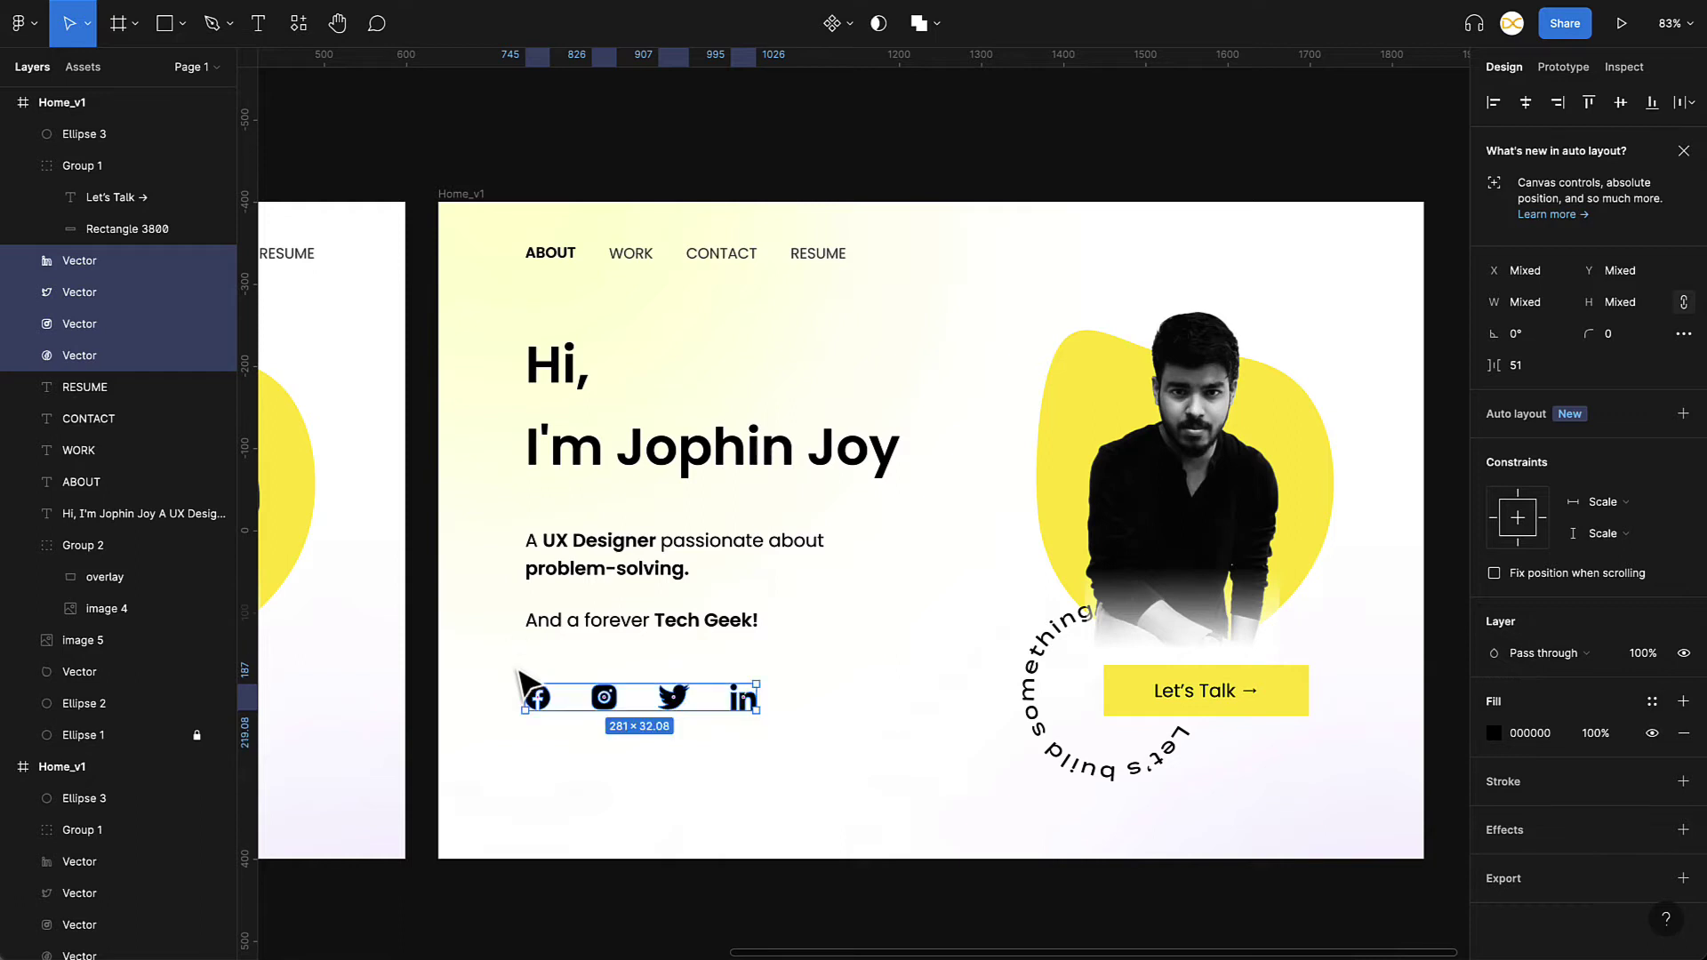
left_click(656, 782)
scroll(656, 782, "down", 3)
scroll(653, 782, "down", 1)
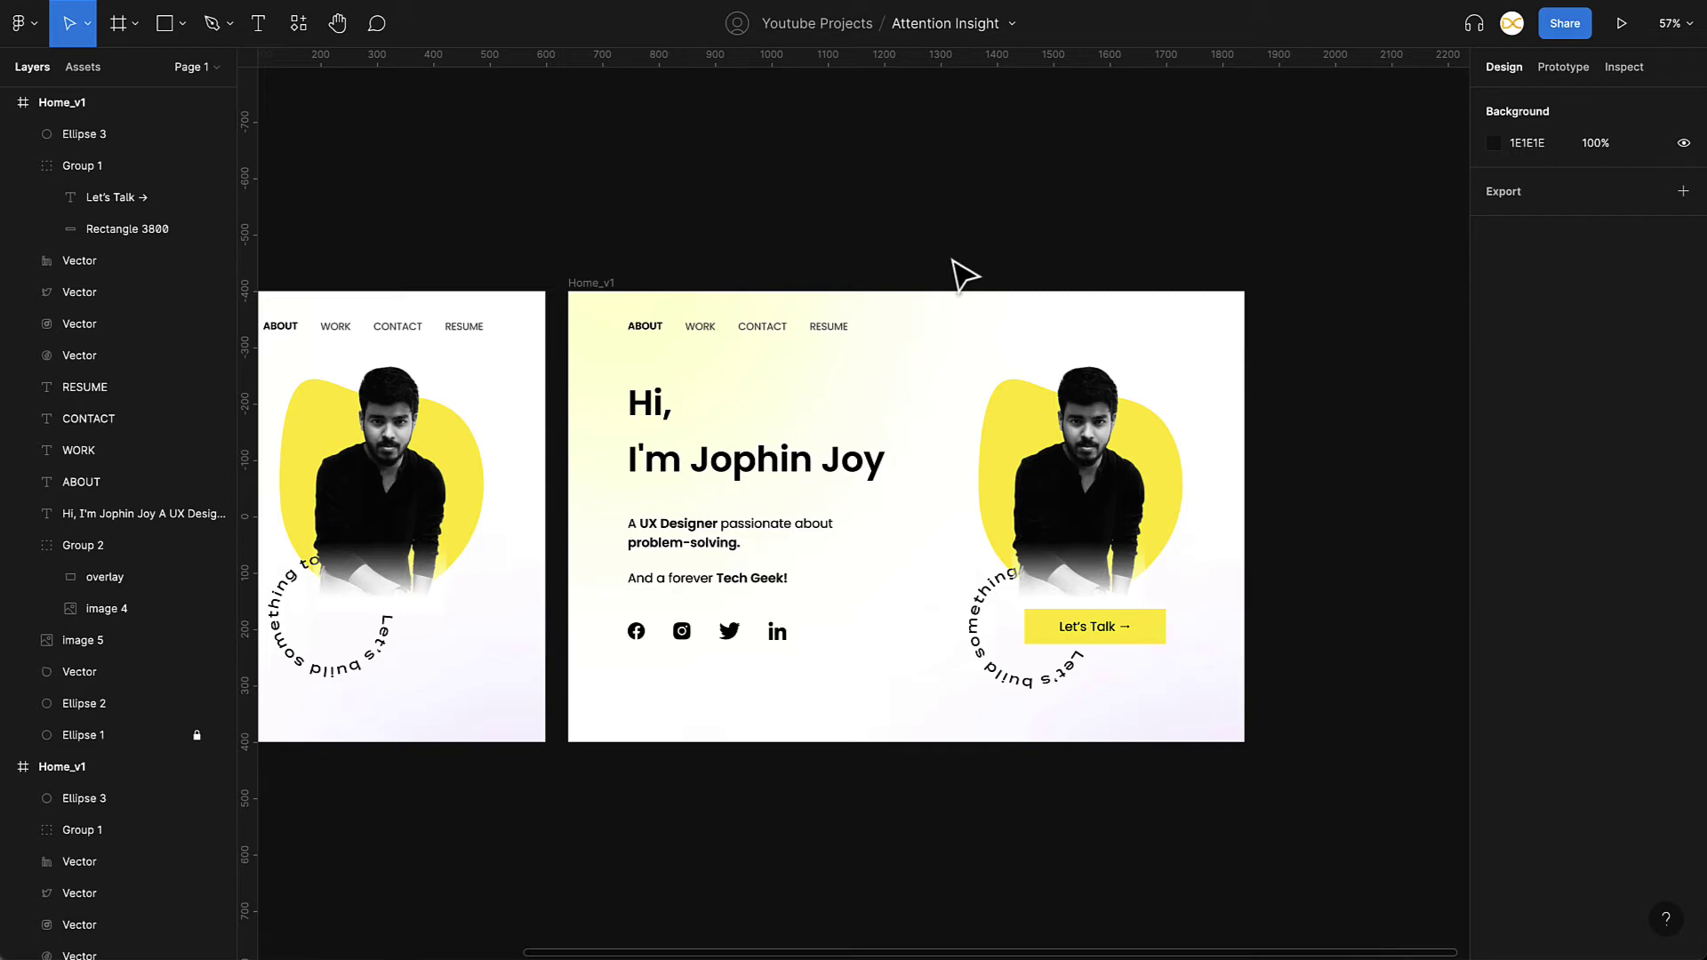
Rename the redesigned frame to Home_v2.
left_click(592, 283)
key("ctrl+r")
left_click(599, 288)
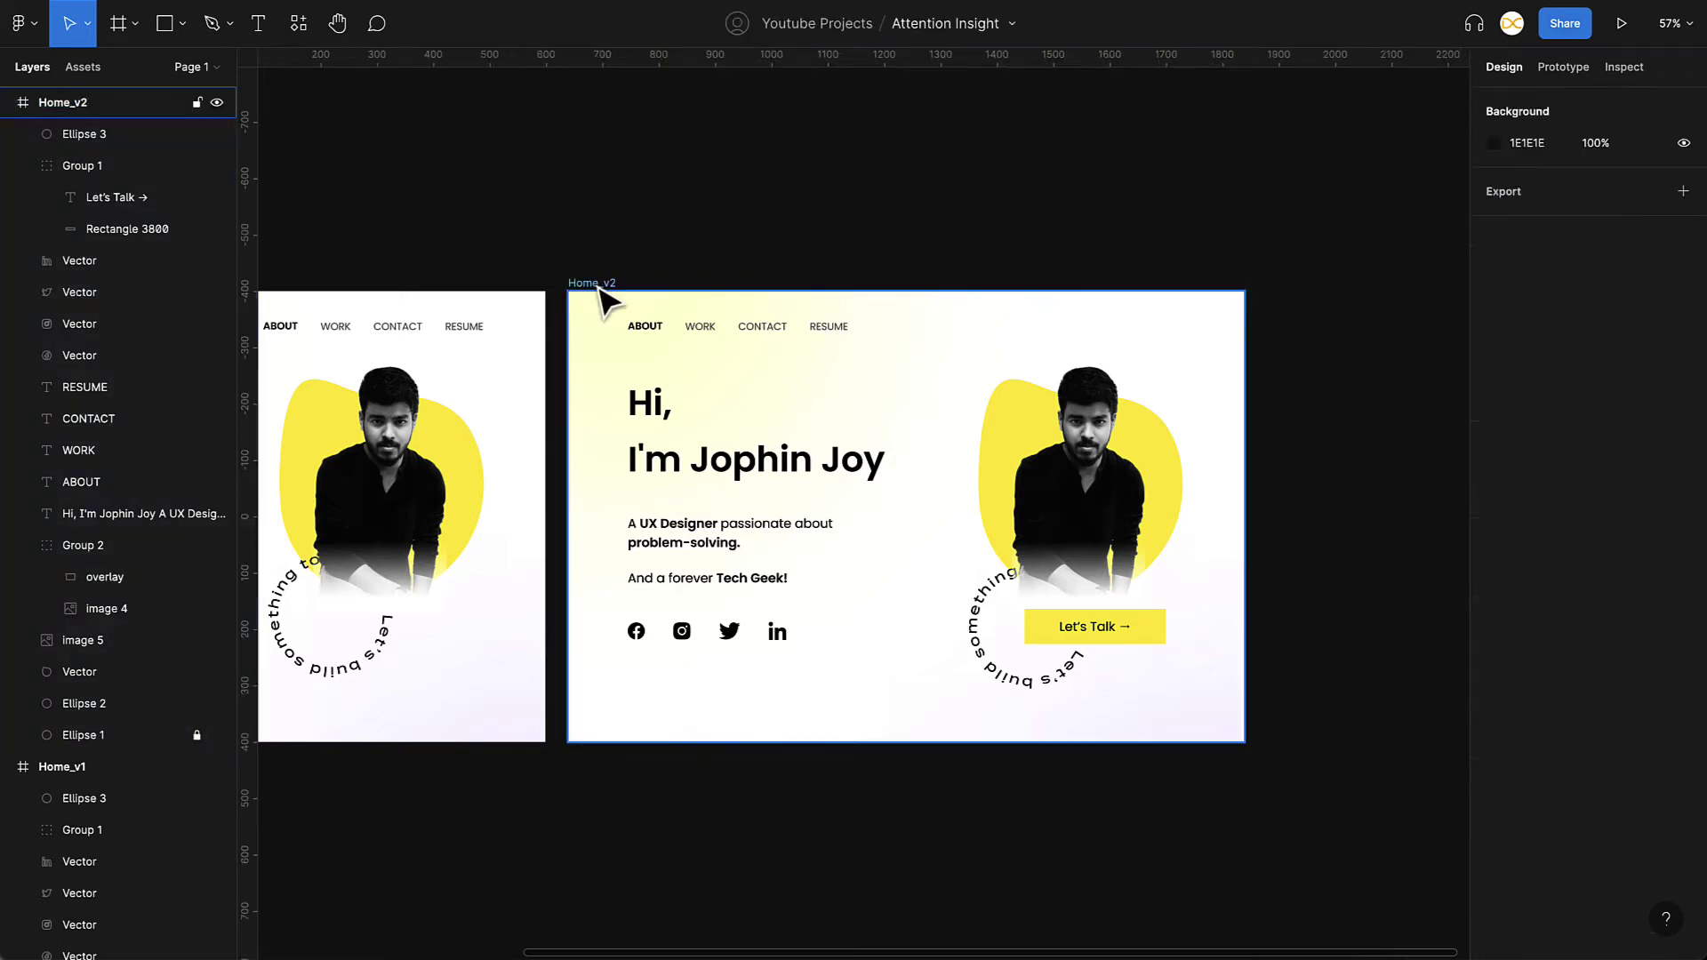
left_click(595, 283)
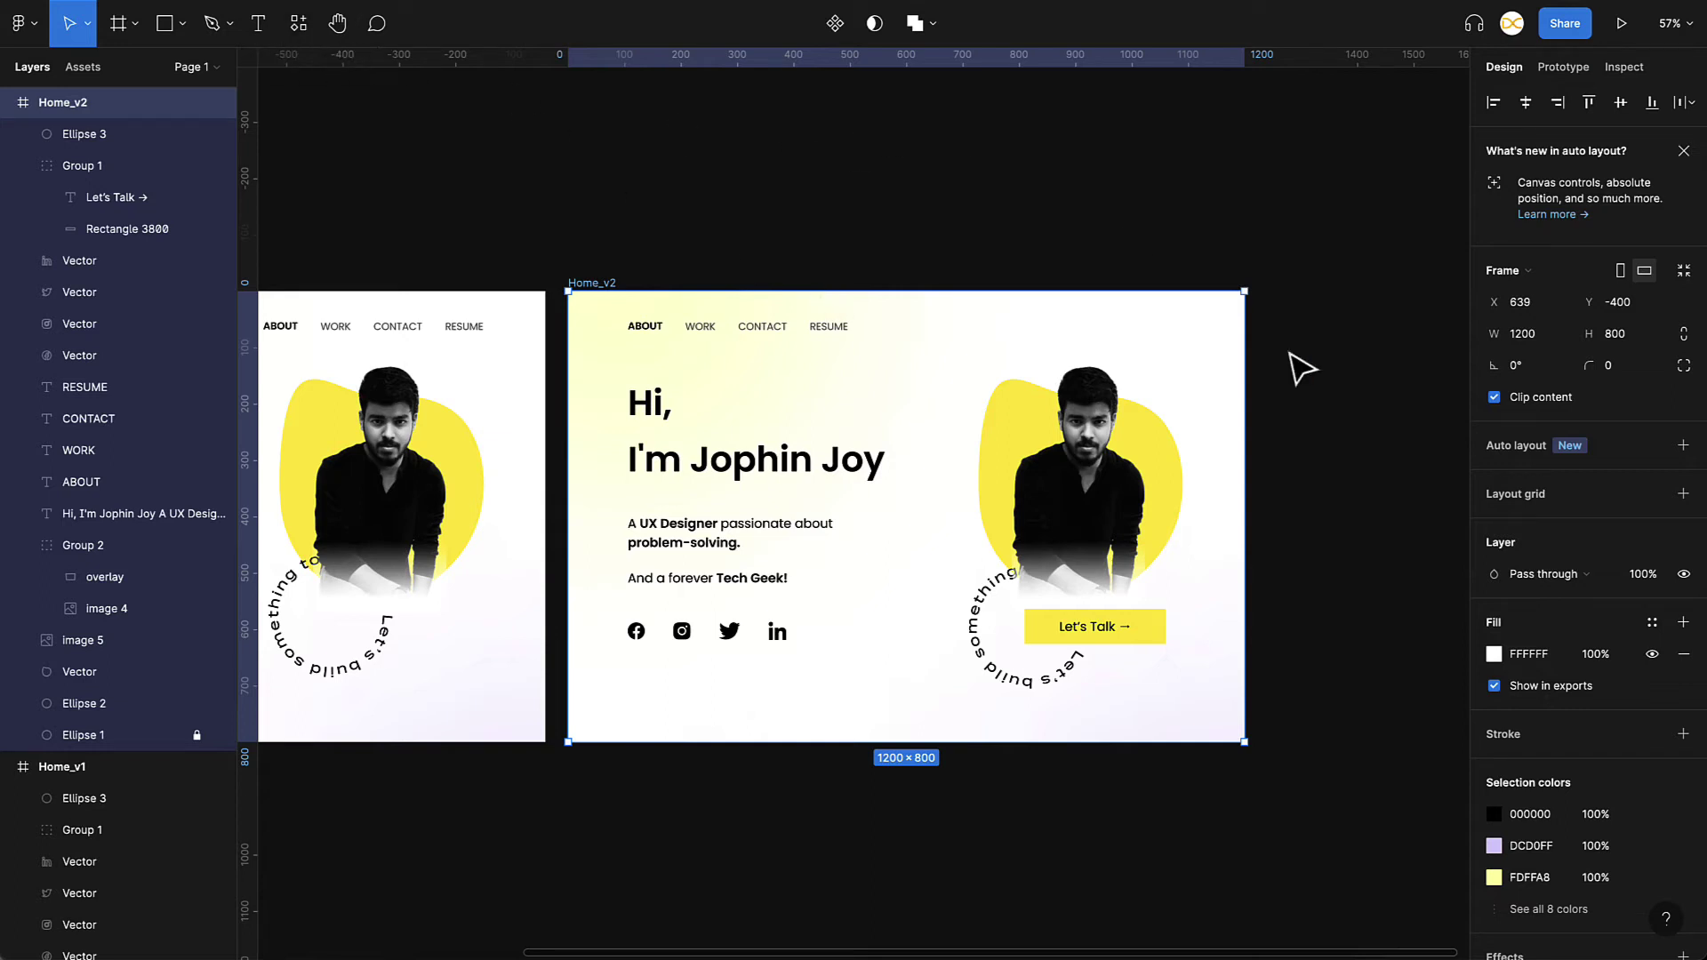
Export the frame as Home_v2.png to Downloads, then return to the Attention Insight heatmap.
scroll(1598, 591, "down", 3)
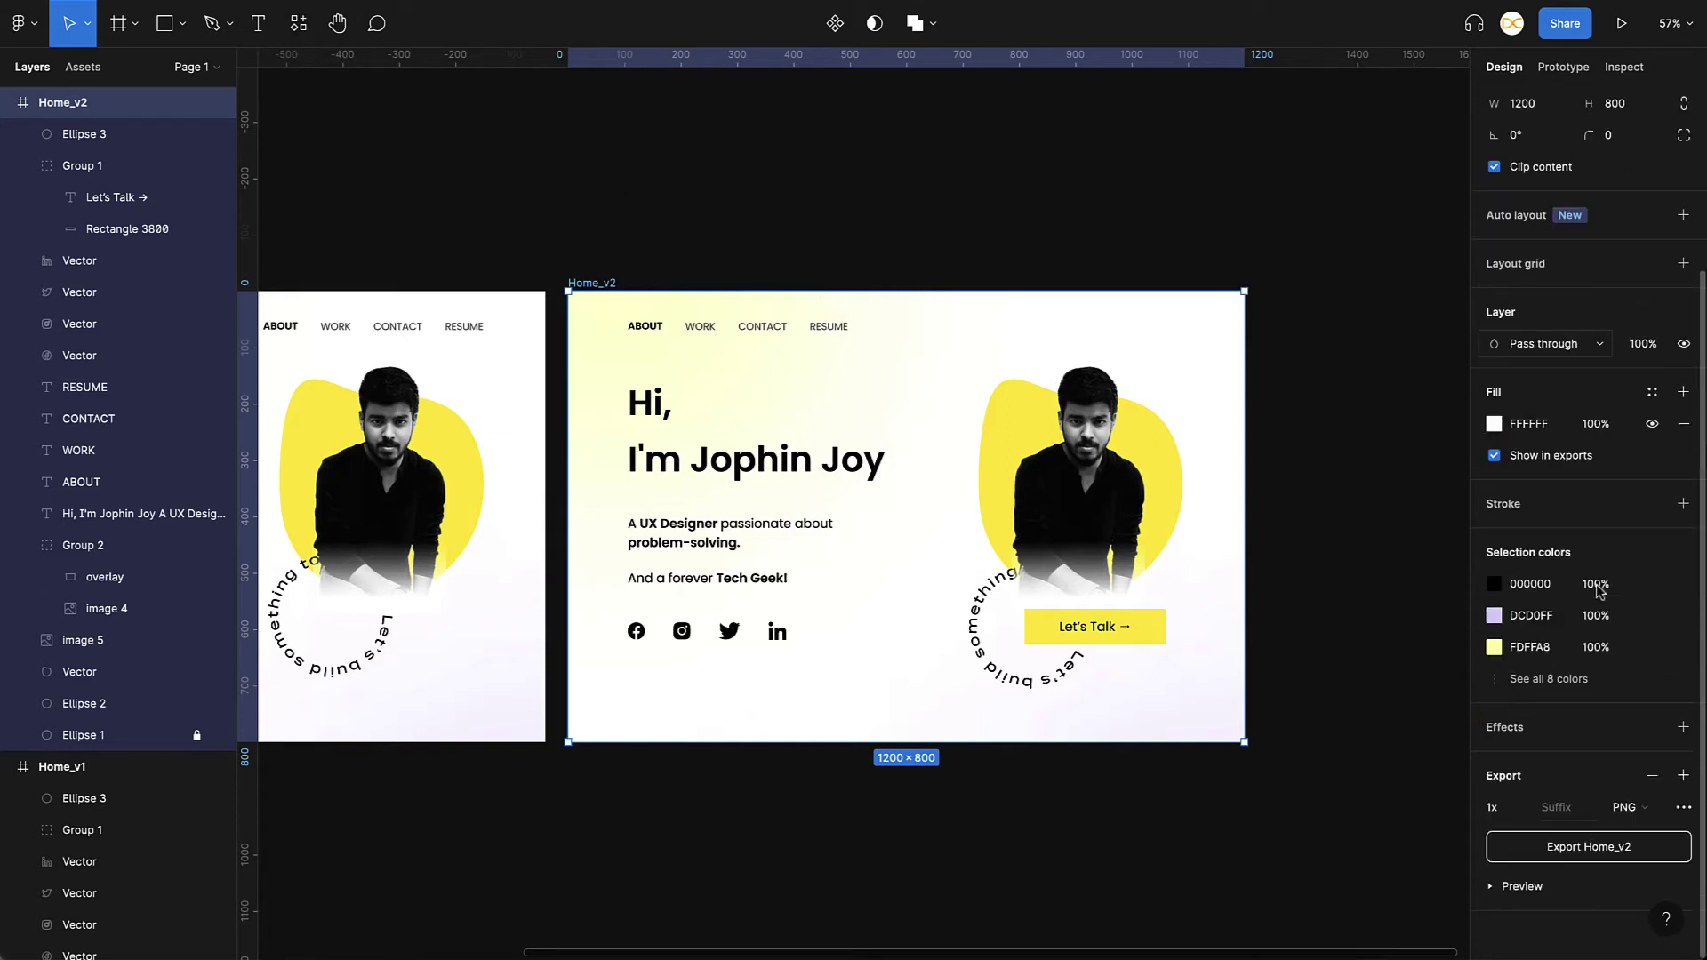
left_click(1557, 847)
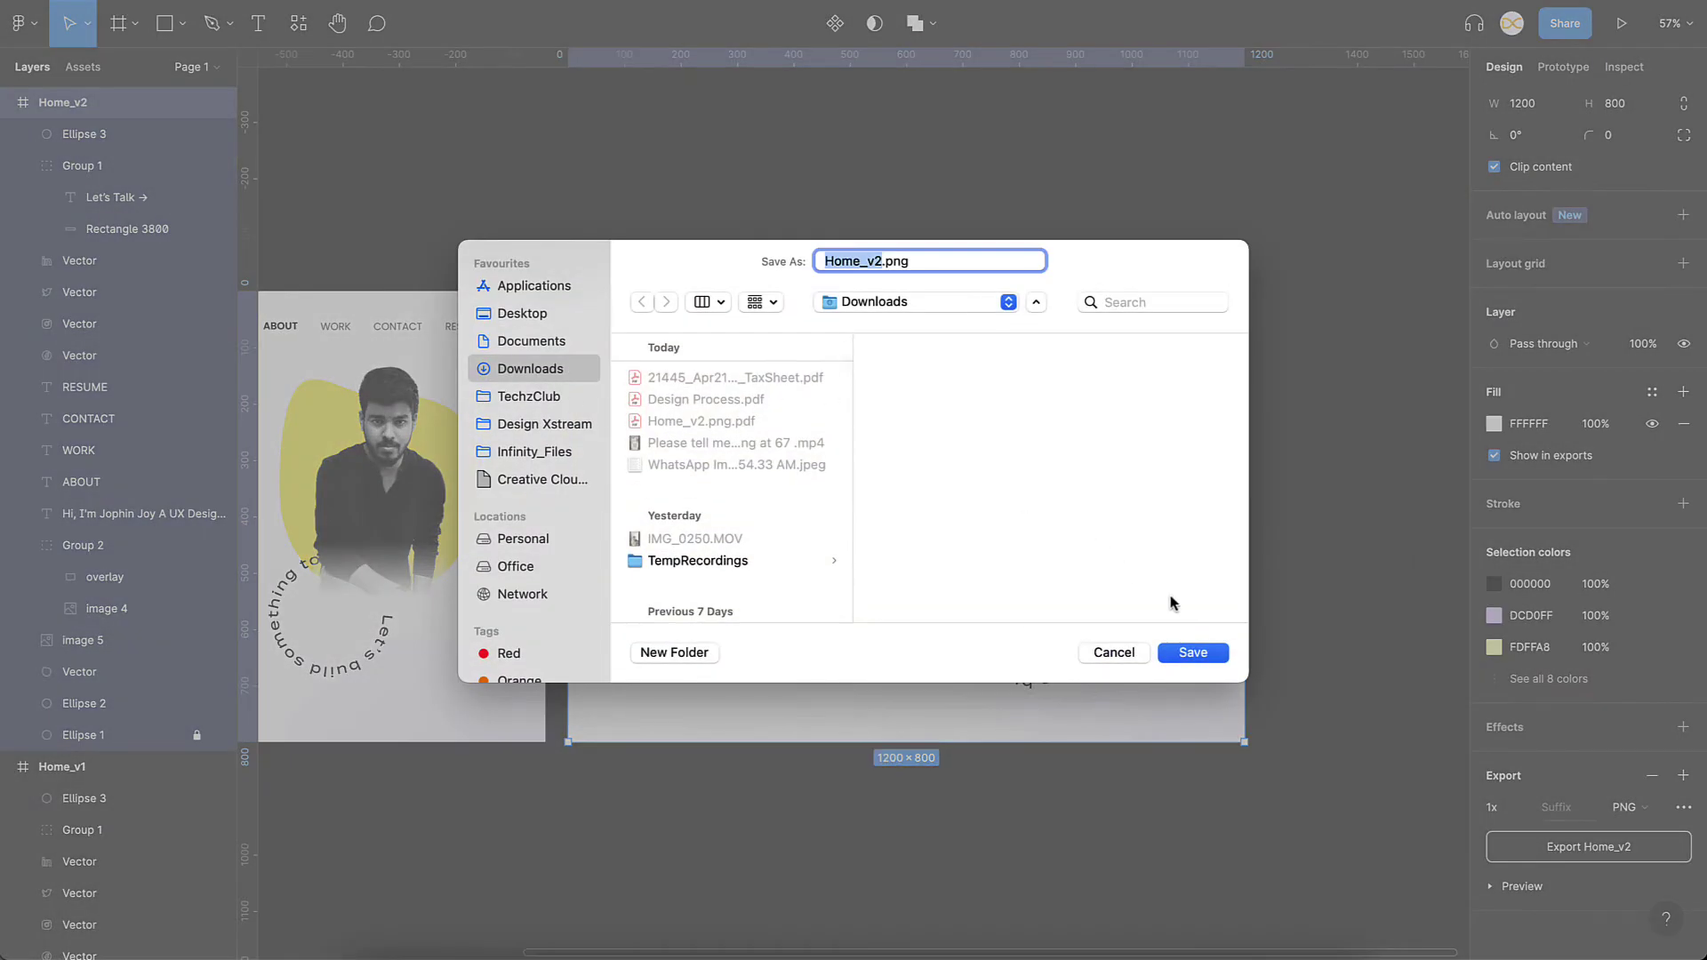
left_click(1193, 652)
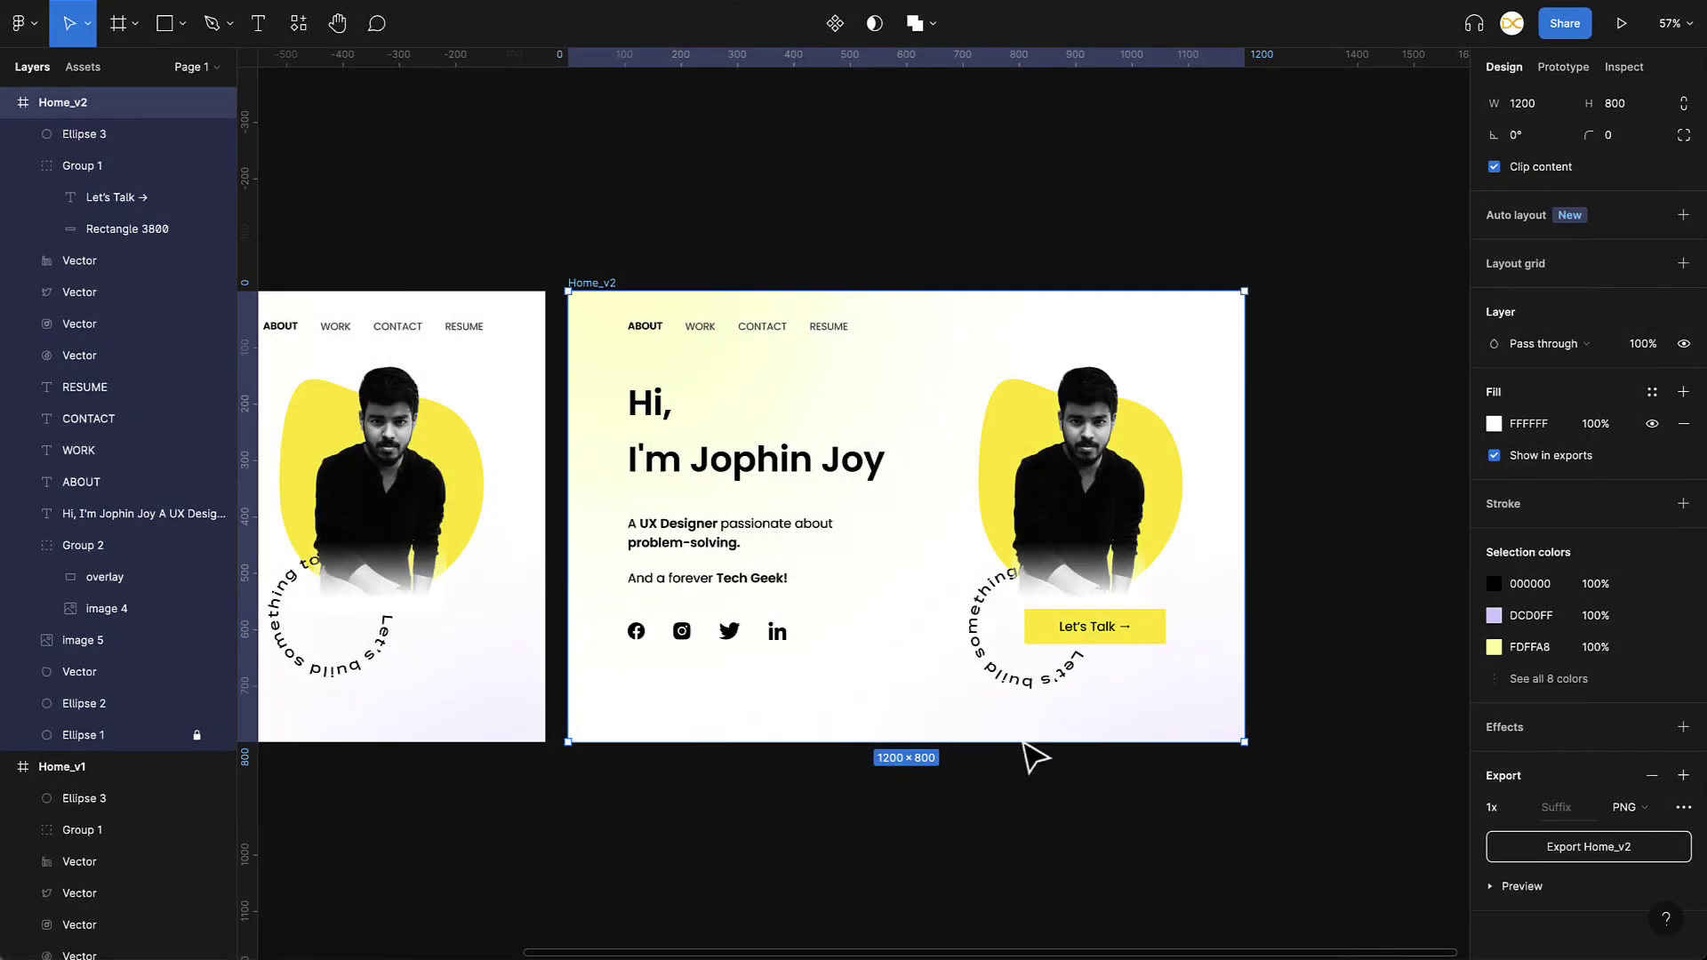
left_click(1031, 817)
left_click(728, 951)
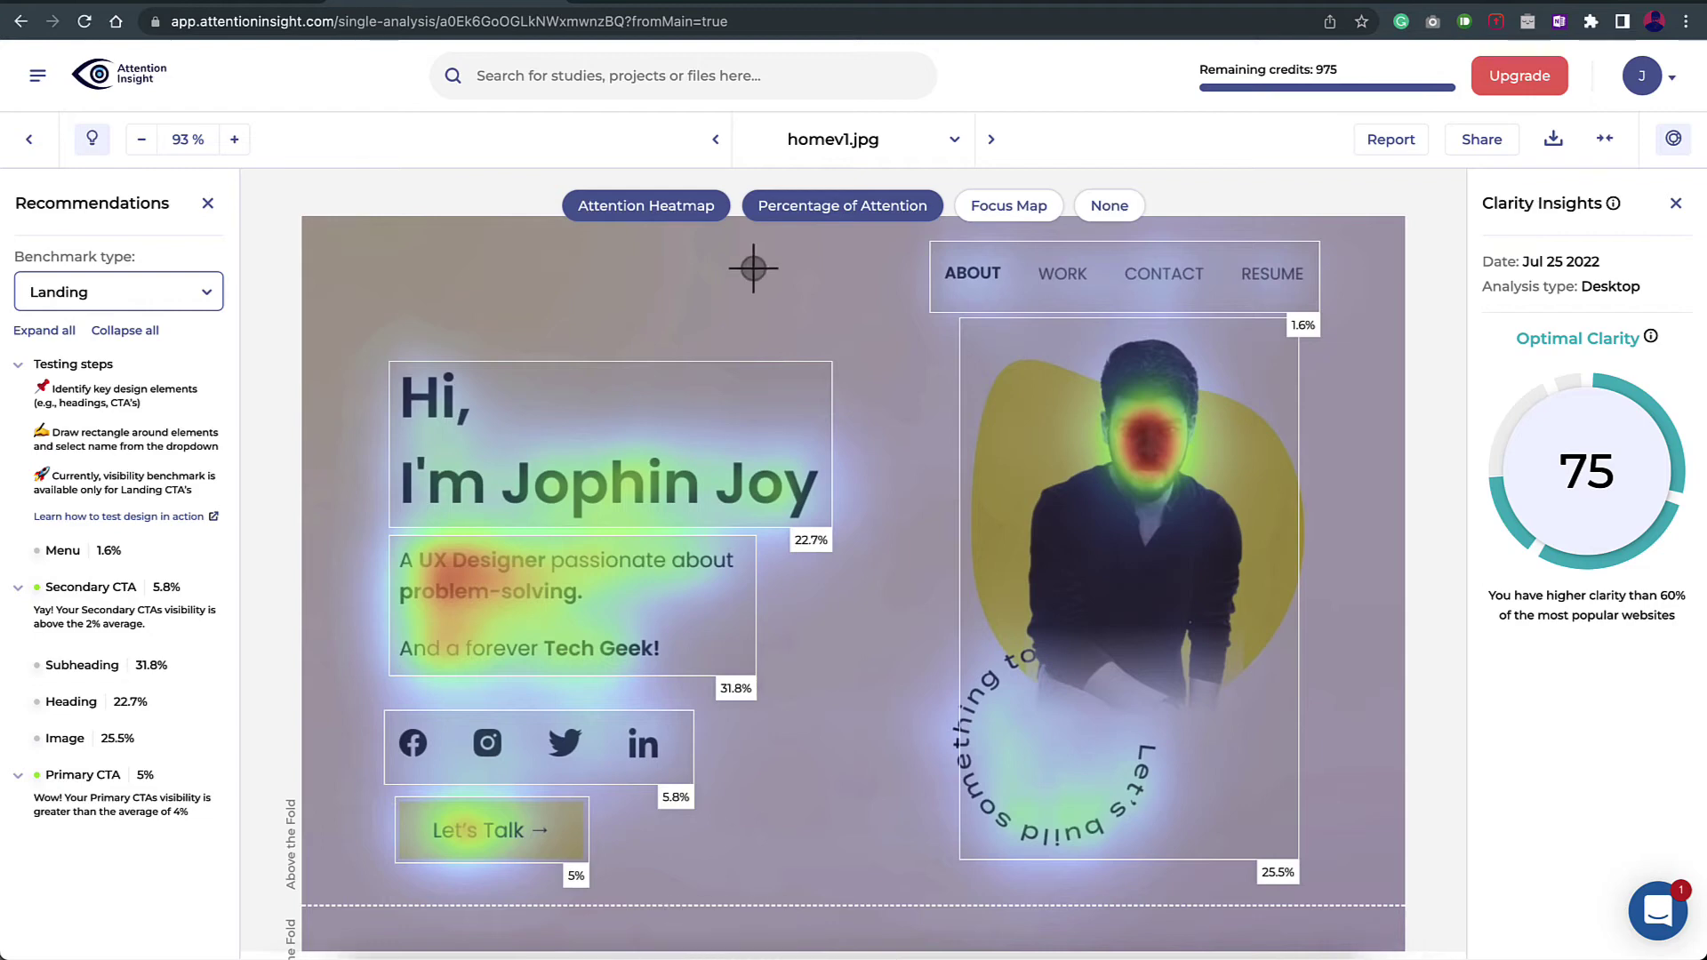
Start a new analysis from the Attention Insight dashboard.
left_click(125, 84)
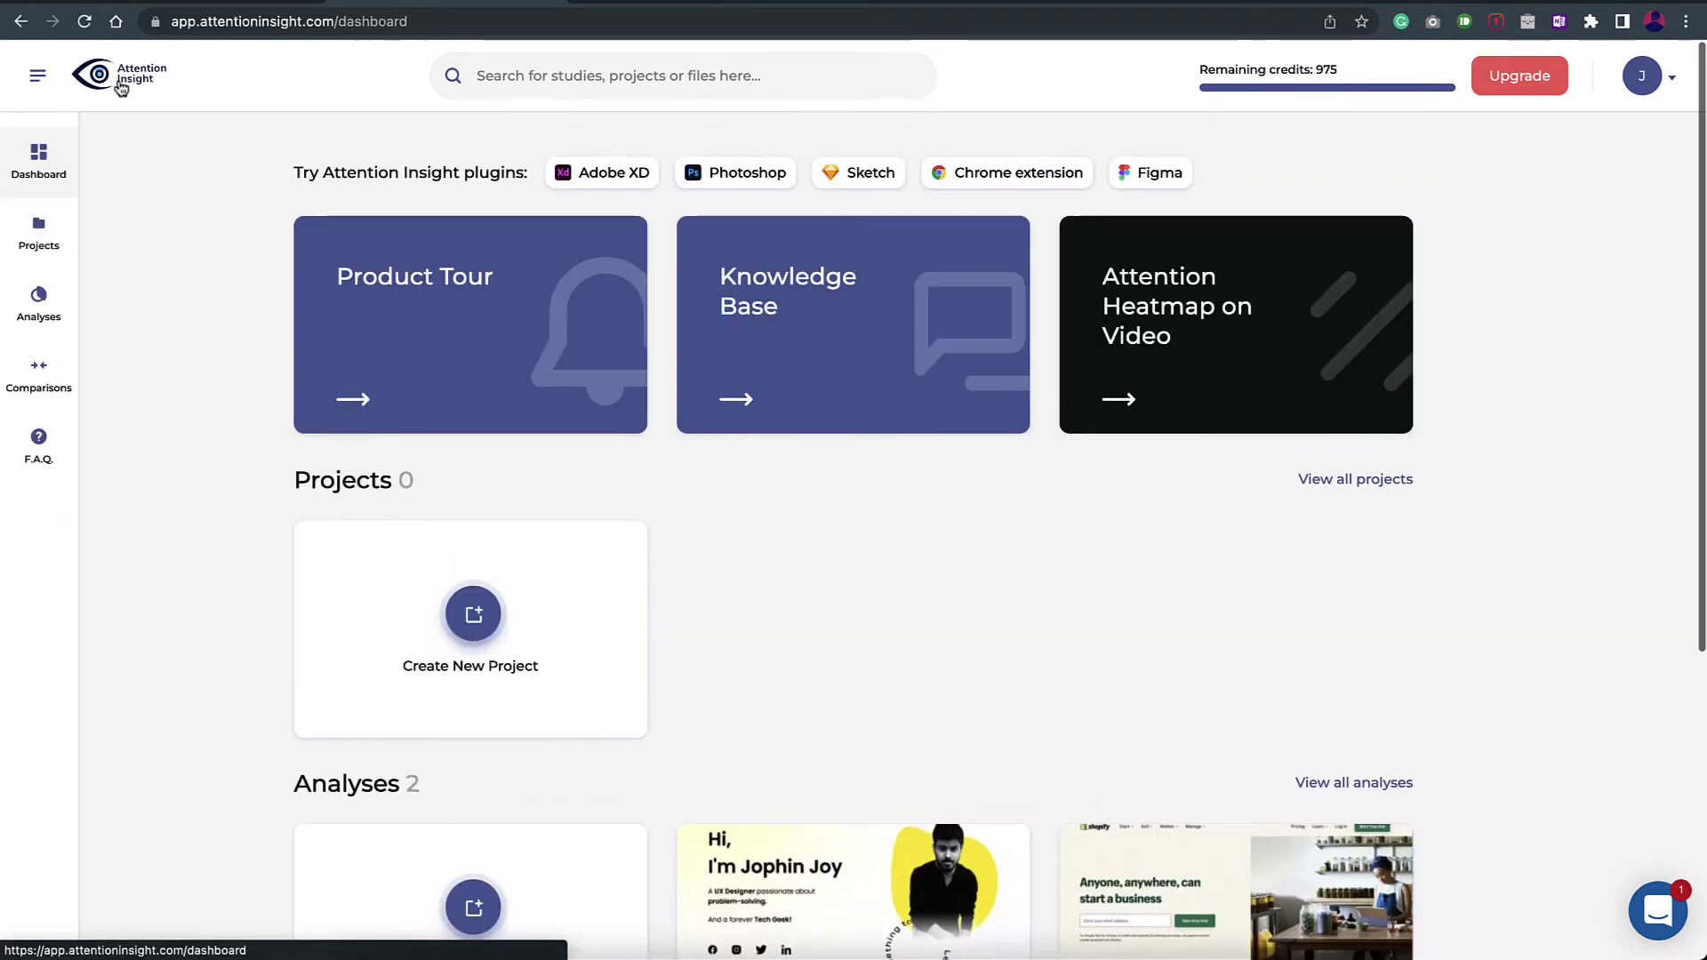
scroll(669, 560, "down", 3)
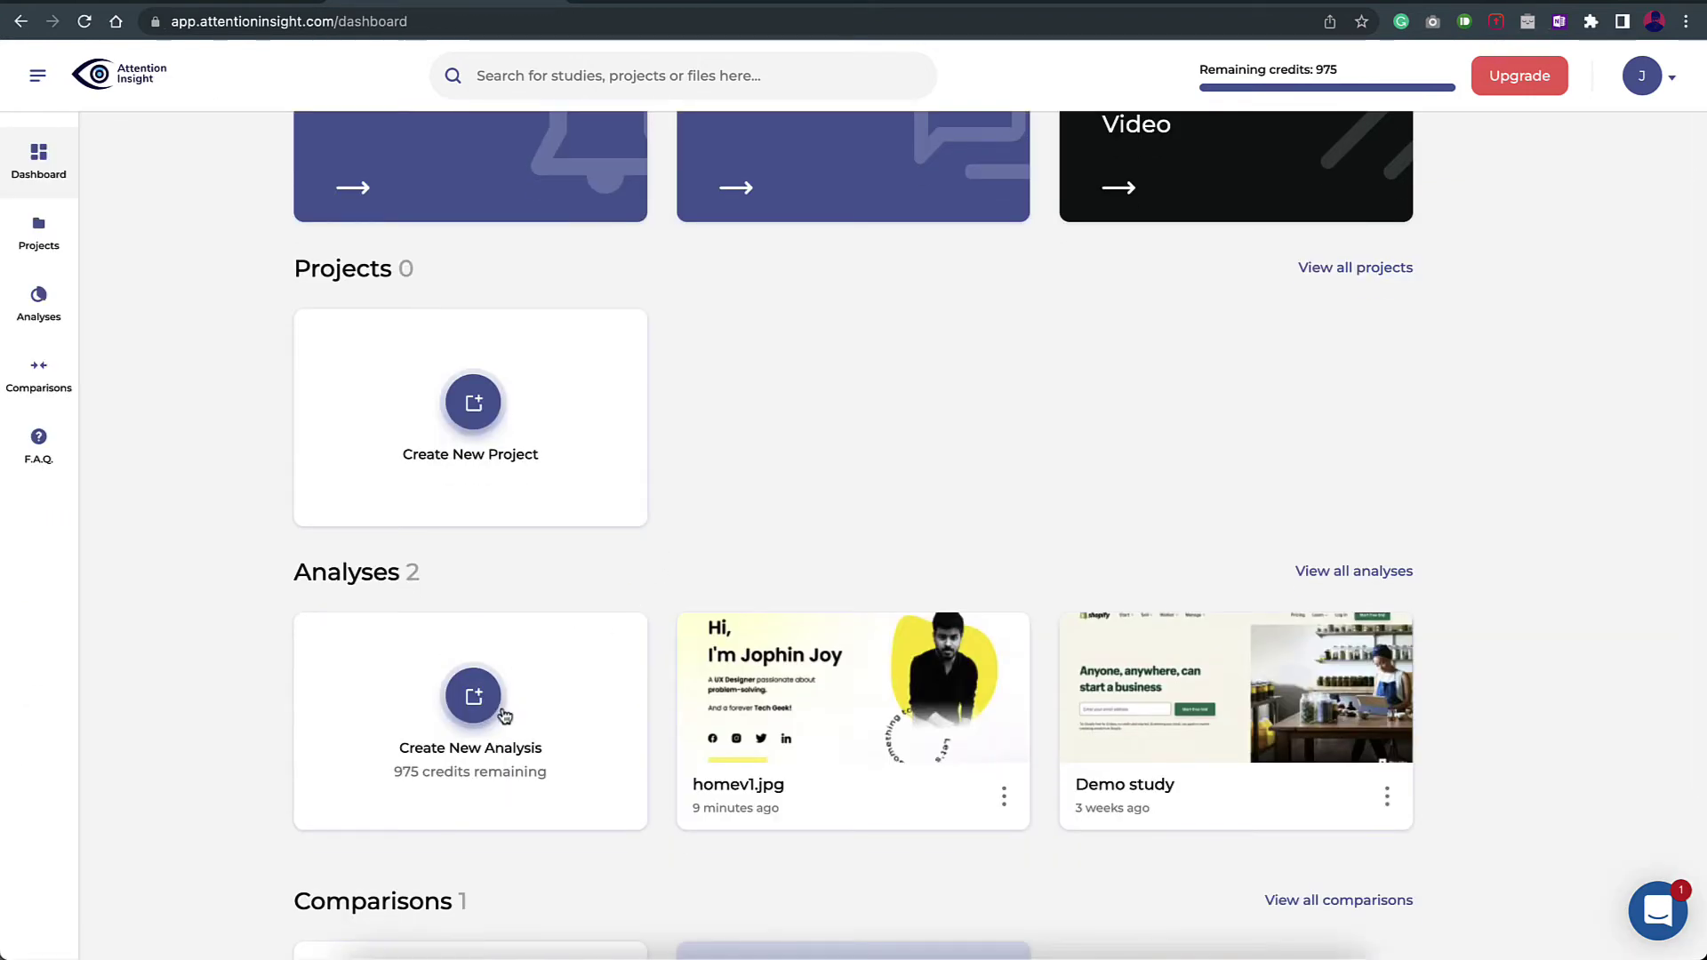
left_click(474, 698)
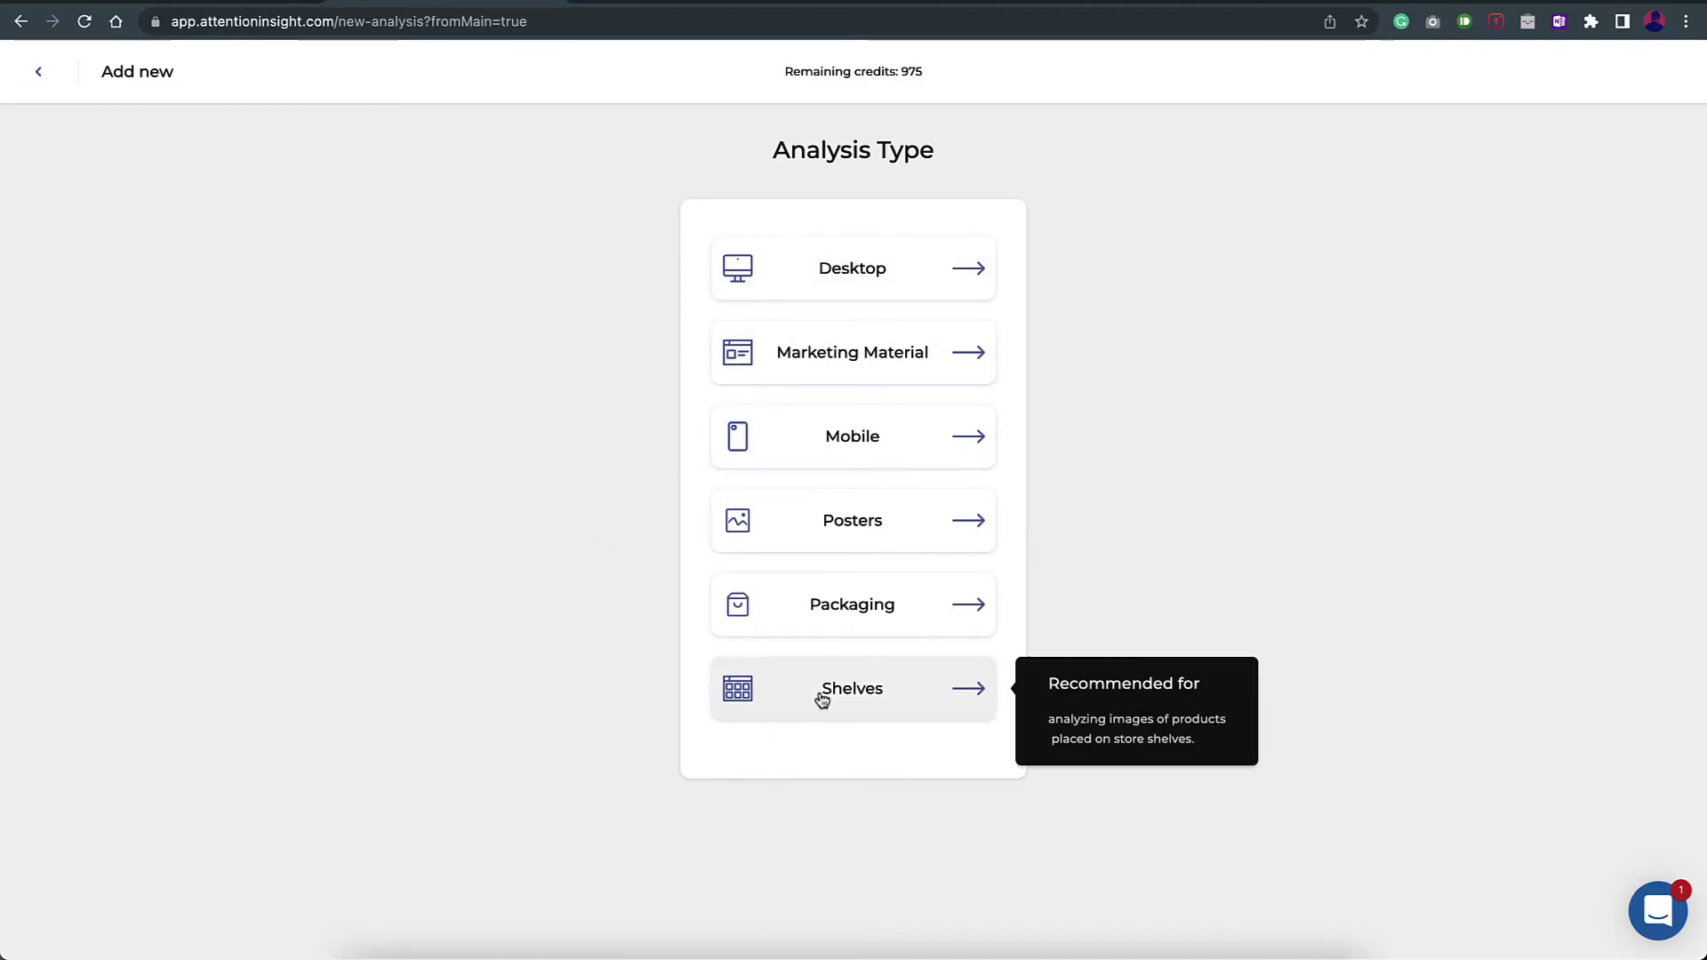
Choose Desktop as the analysis type to reach the Upload Files page.
mouse_move(954, 282)
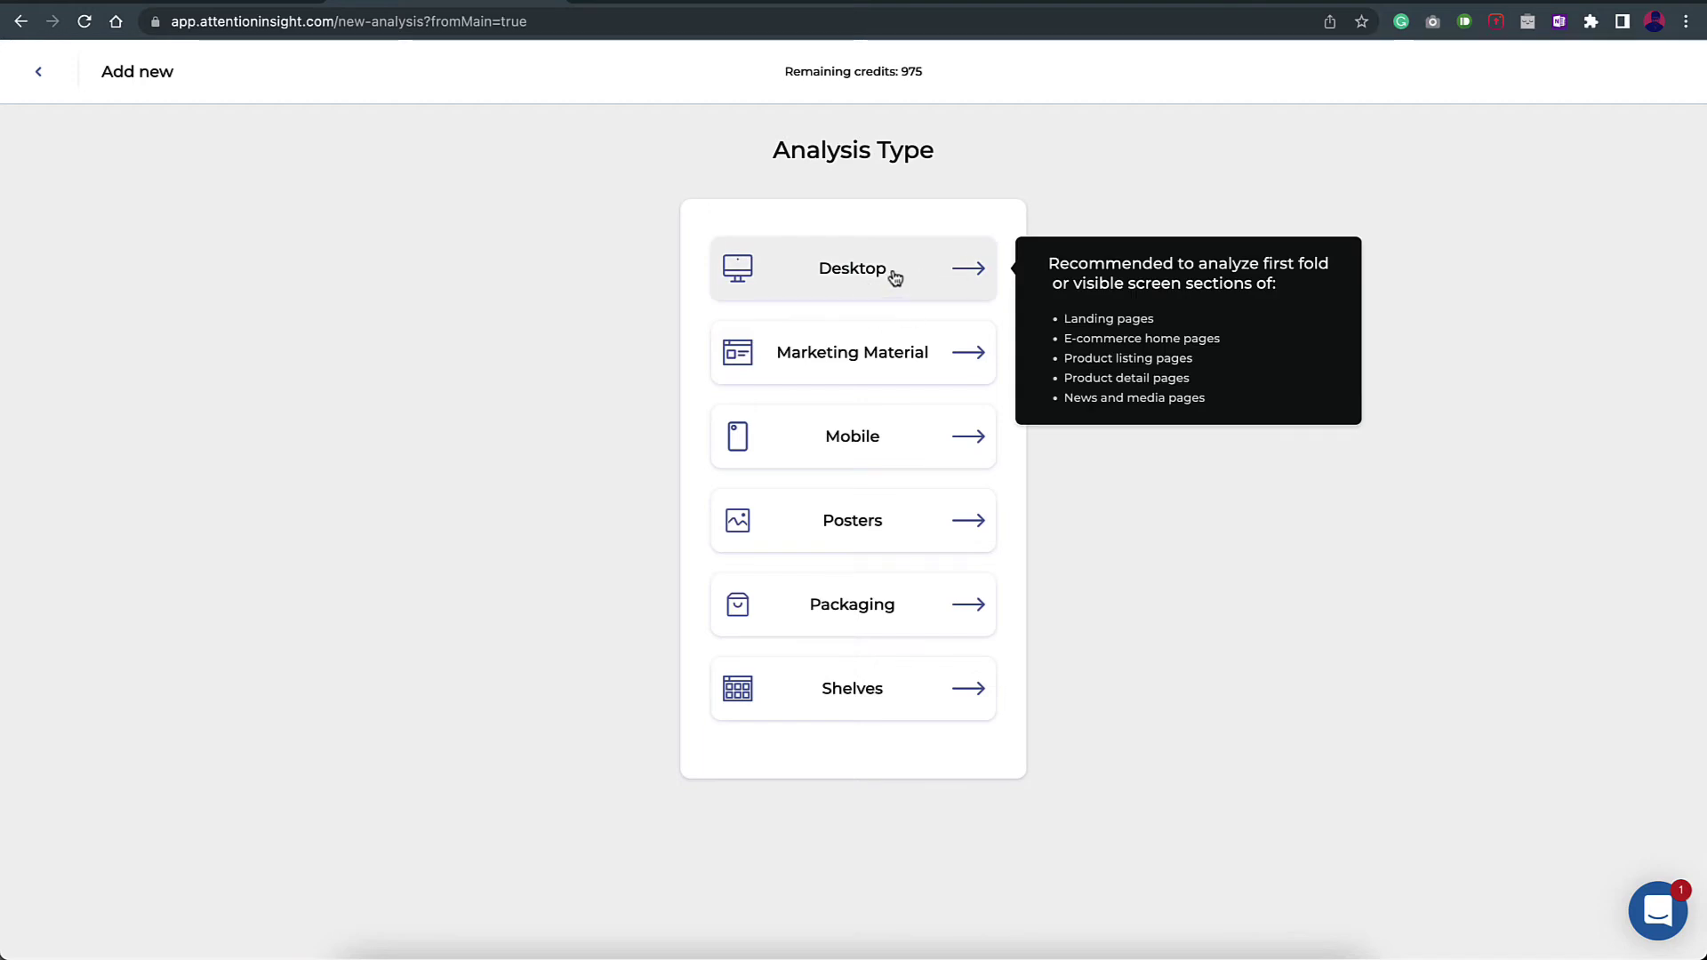
mouse_move(863, 331)
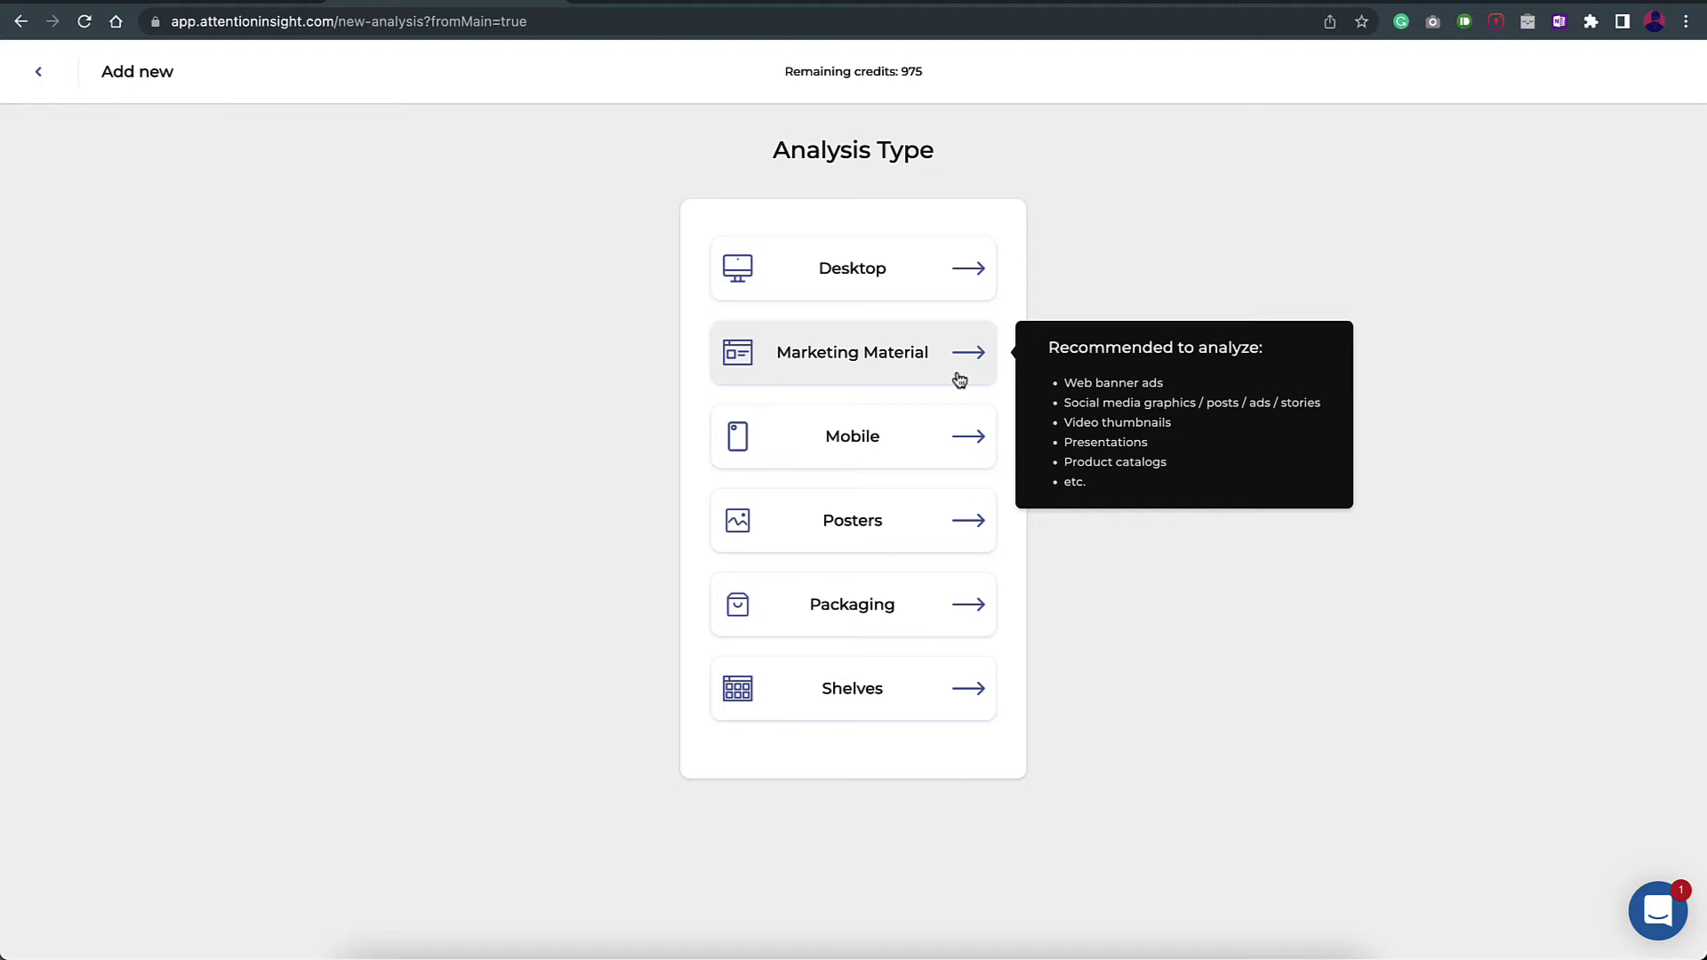
mouse_move(868, 441)
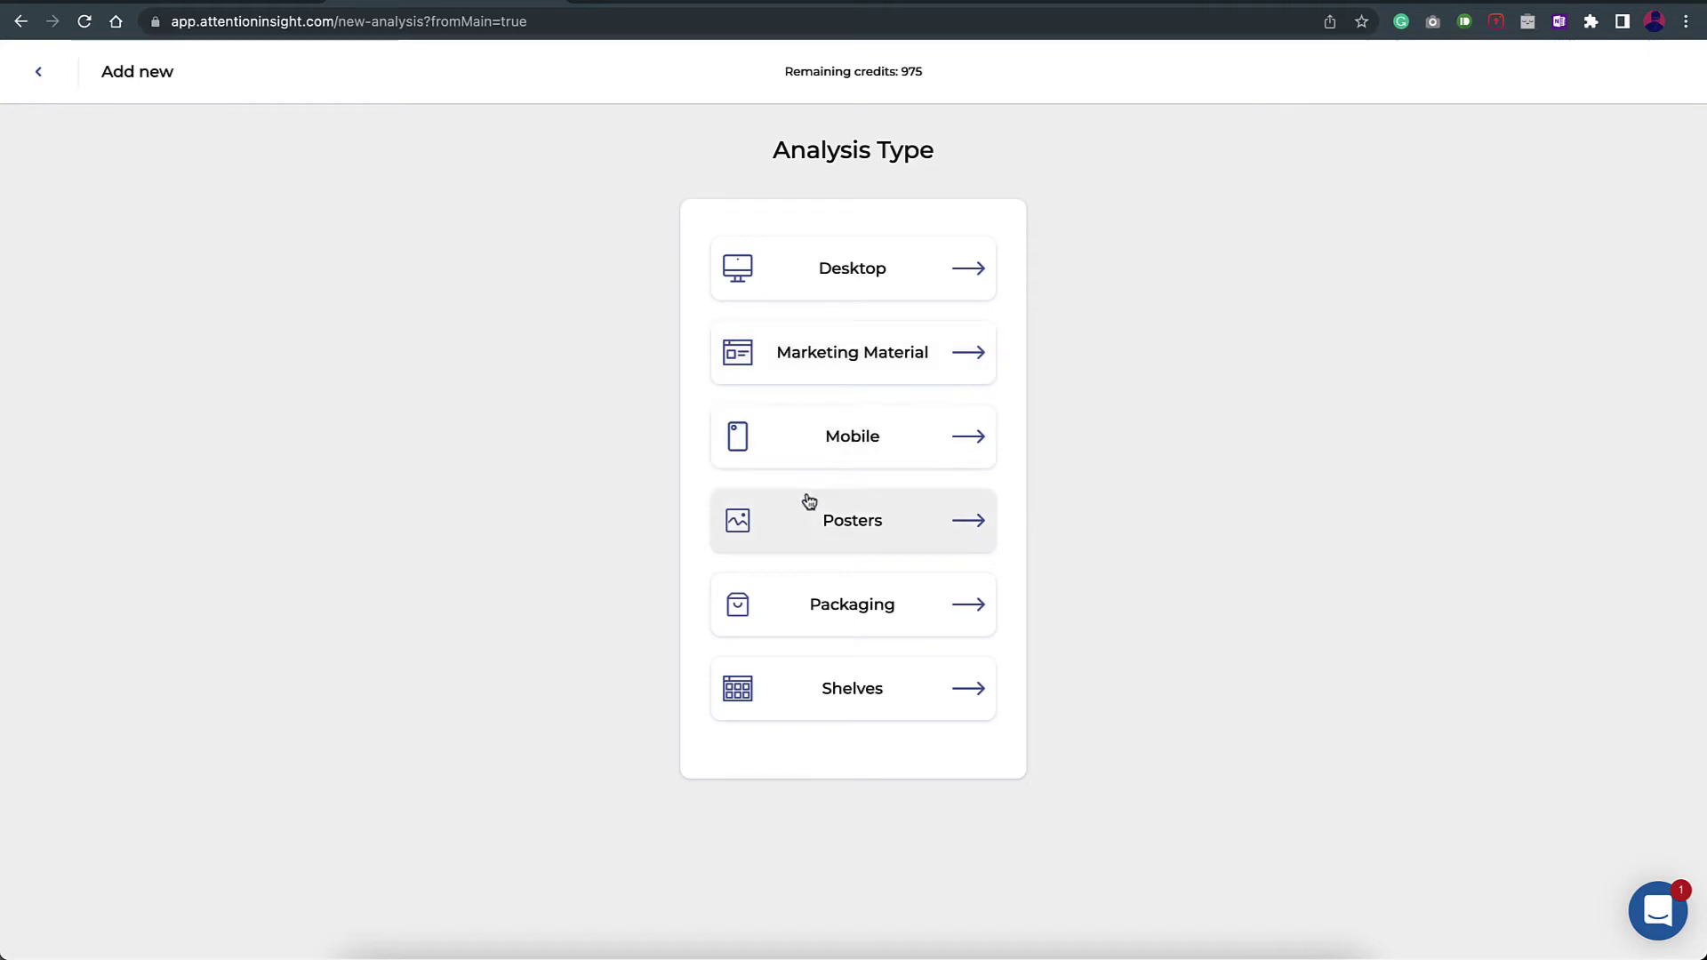
mouse_move(797, 620)
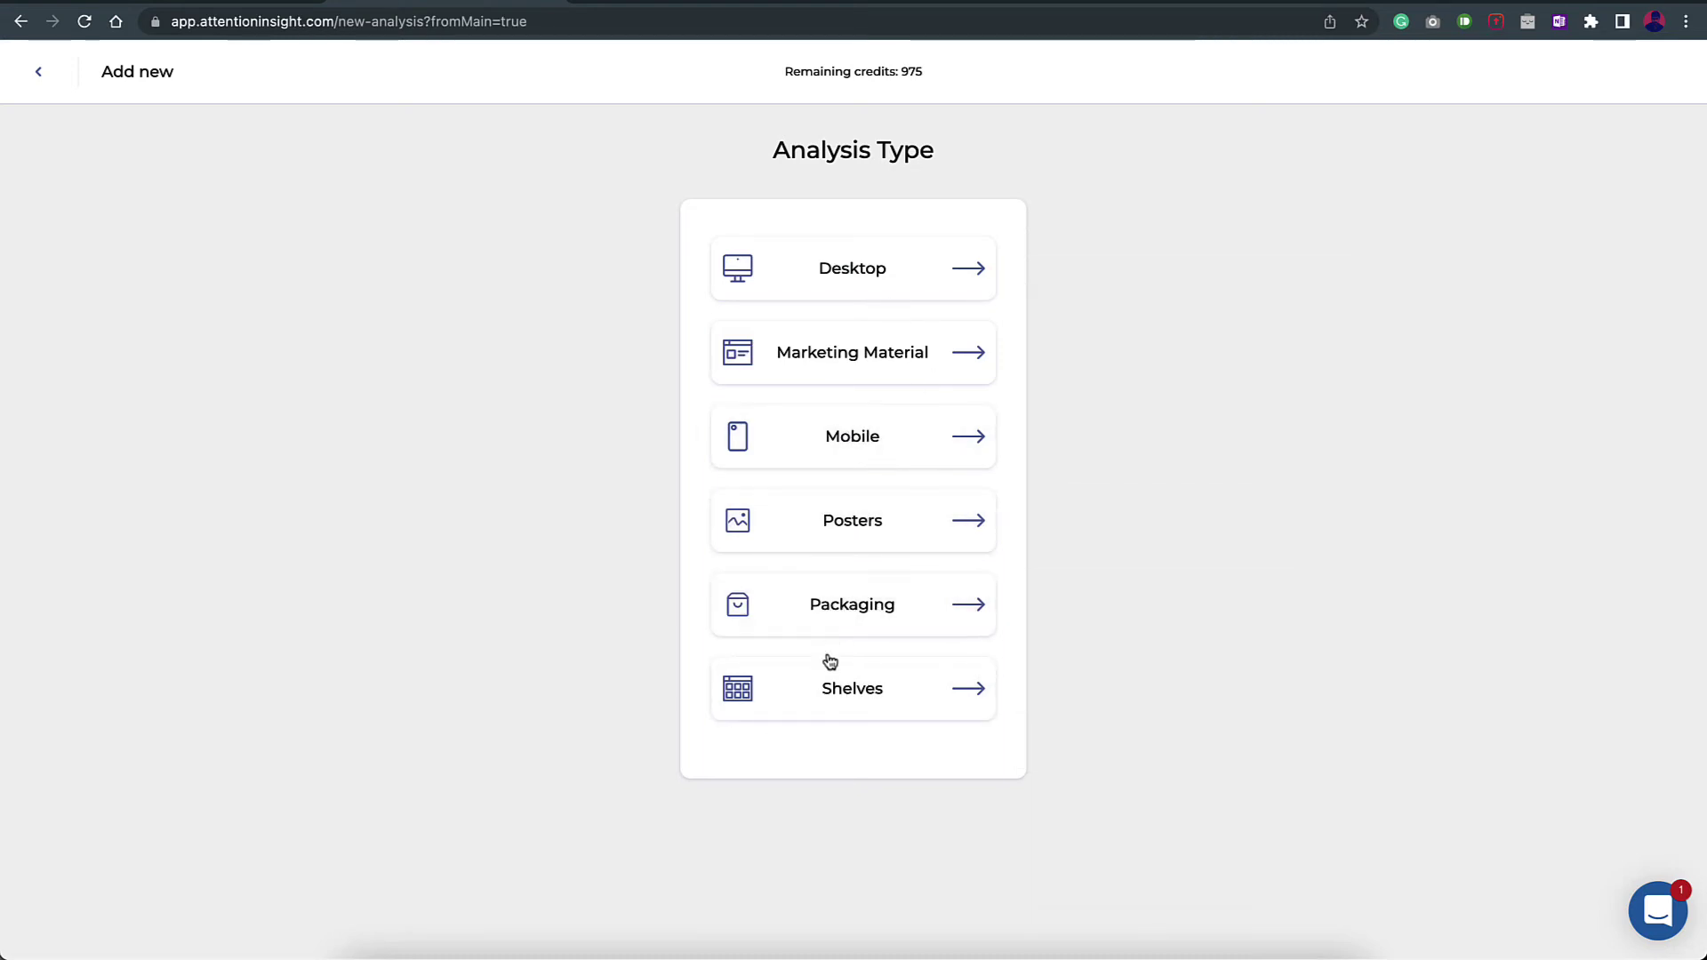
mouse_move(855, 531)
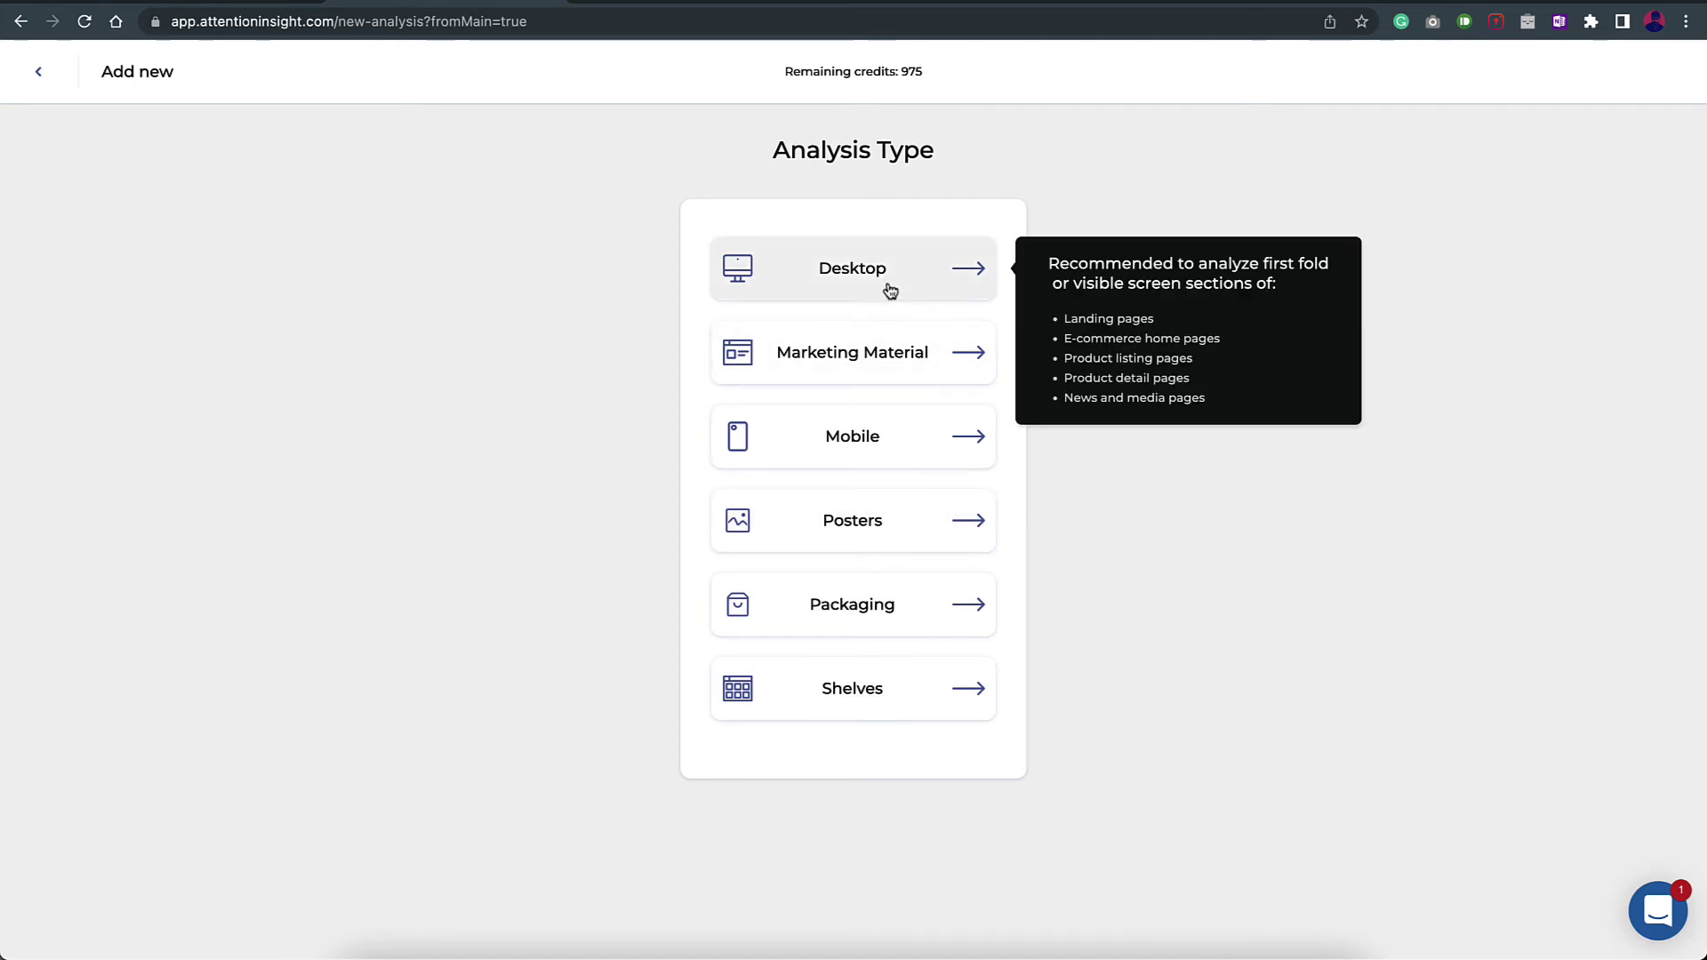
left_click(890, 291)
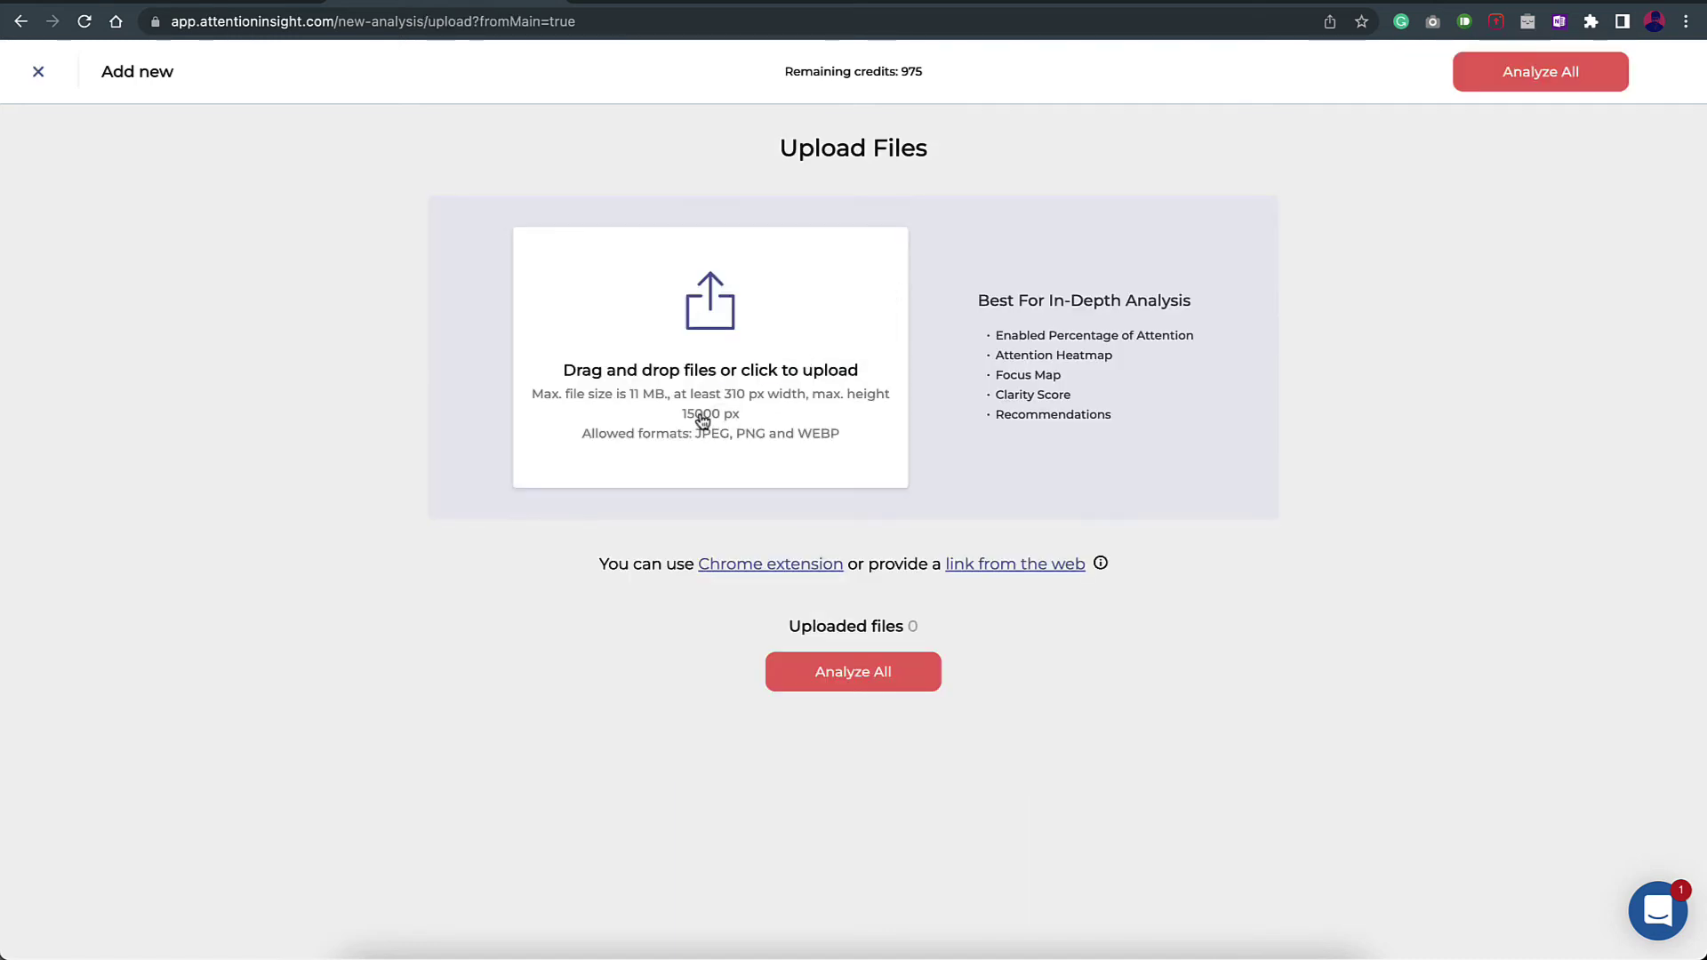
Upload Home_v2.png and run Analyze All on it.
left_click(703, 419)
double_click(701, 355)
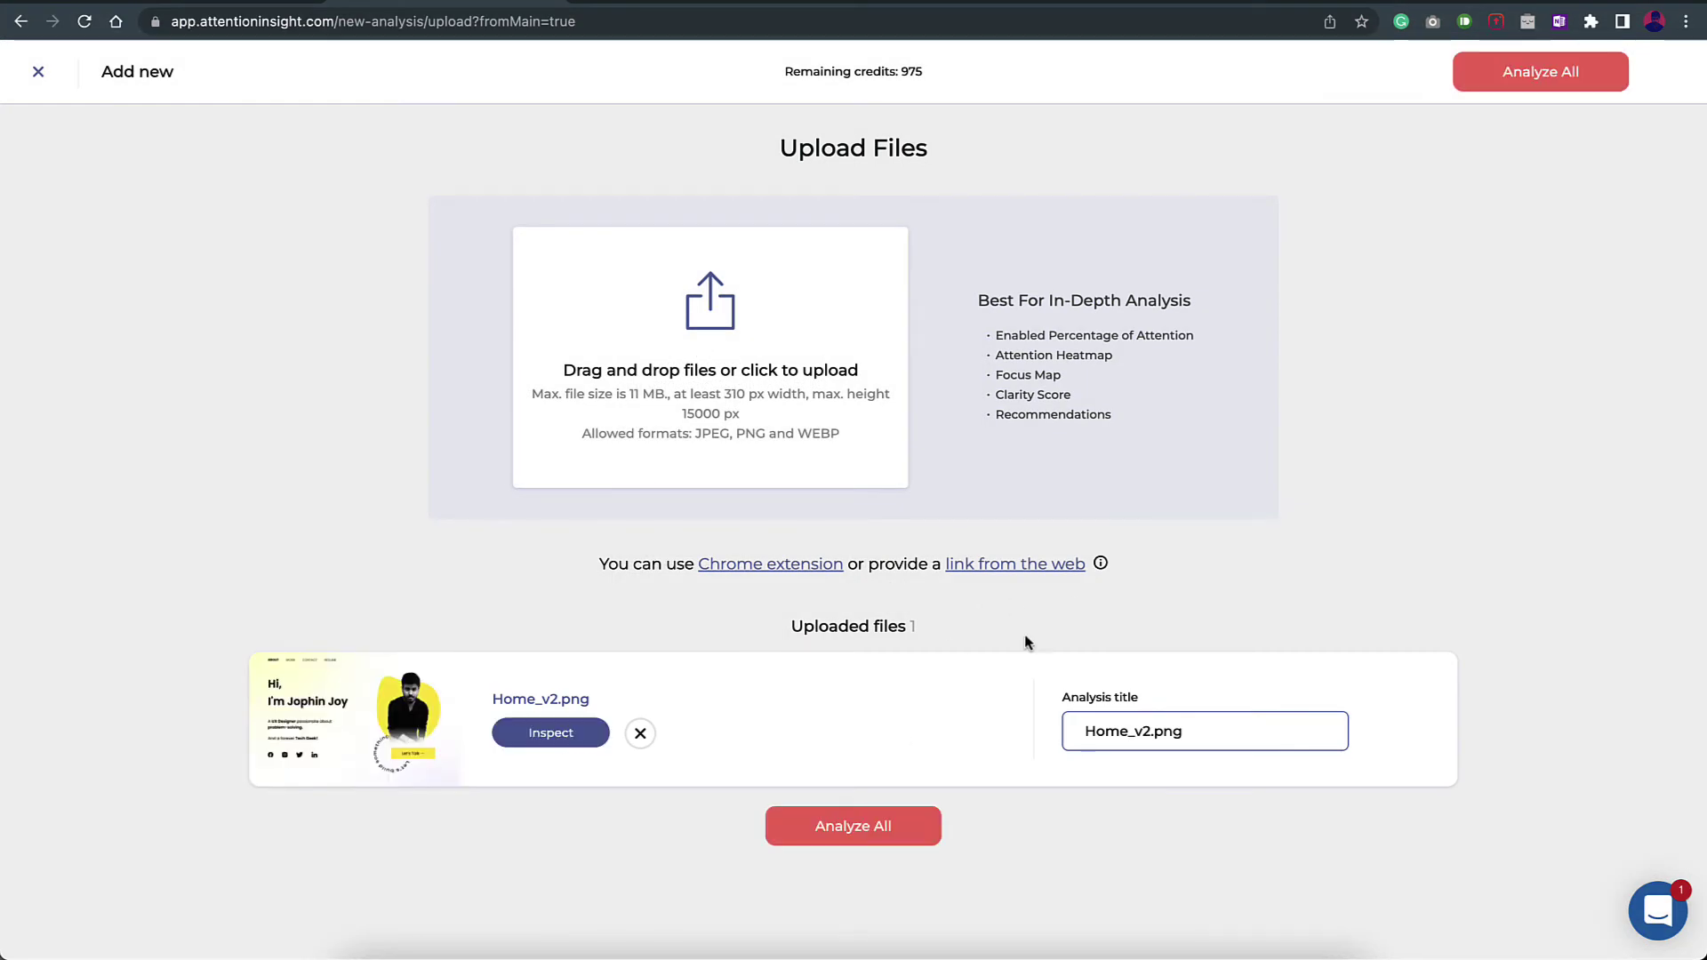
left_click(1501, 83)
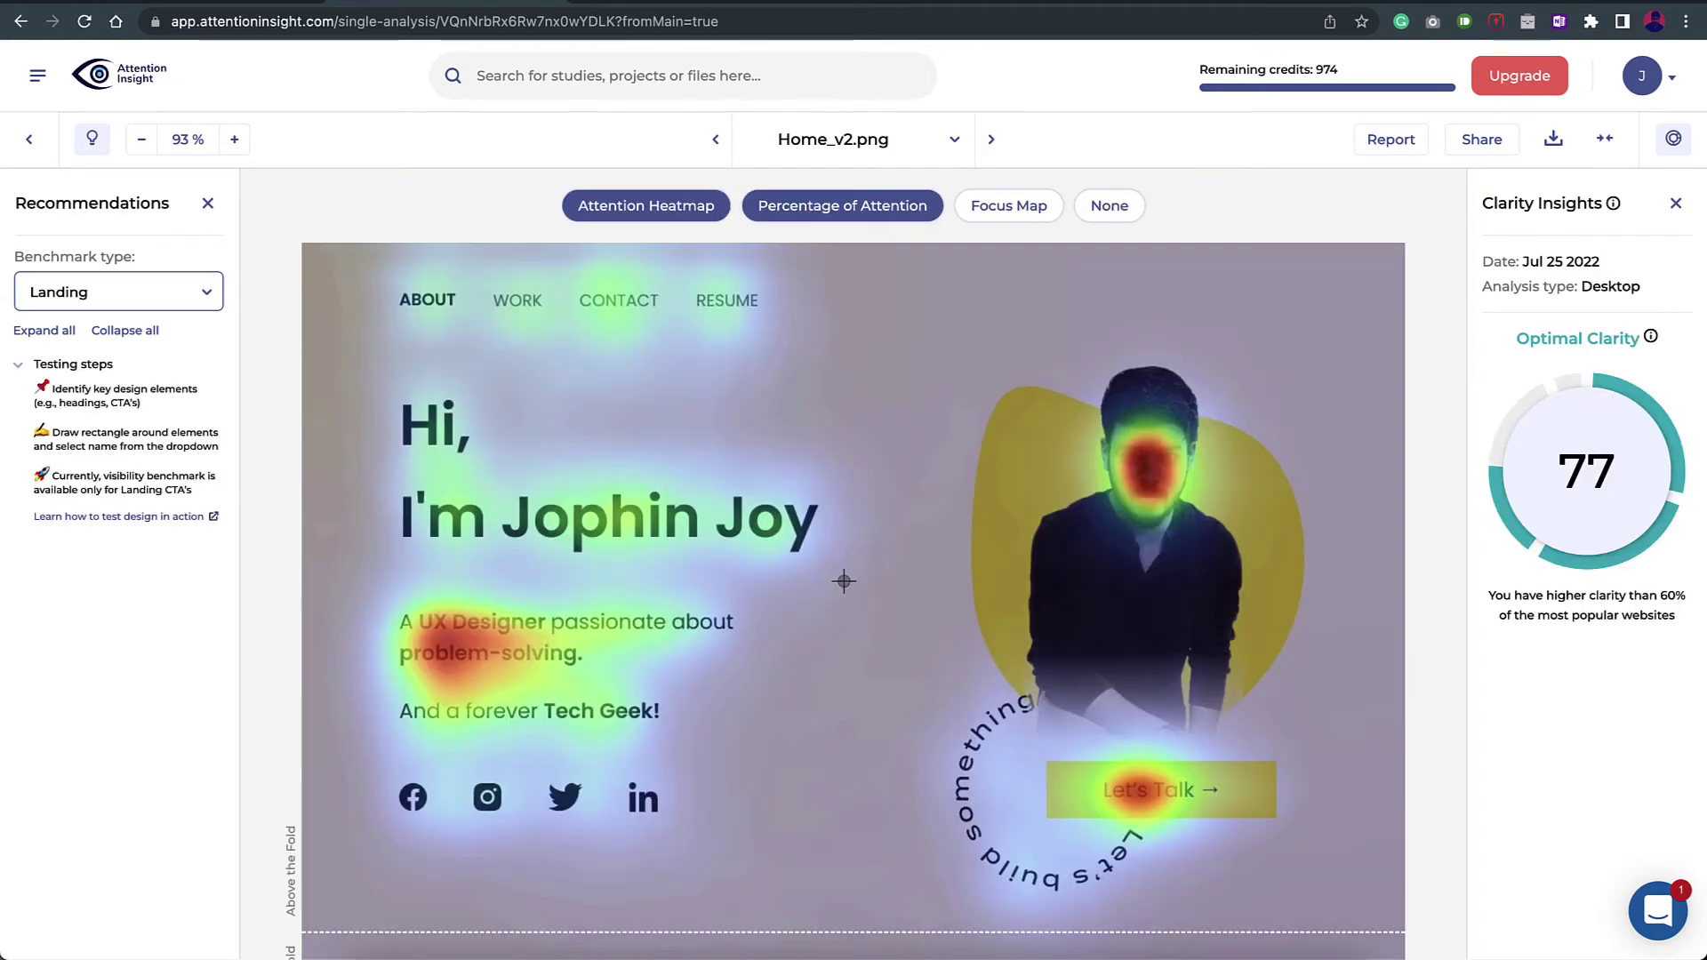
Try the Focus Map view, then re-enable Percentage of Attention and Attention Heatmap.
mouse_move(1552, 455)
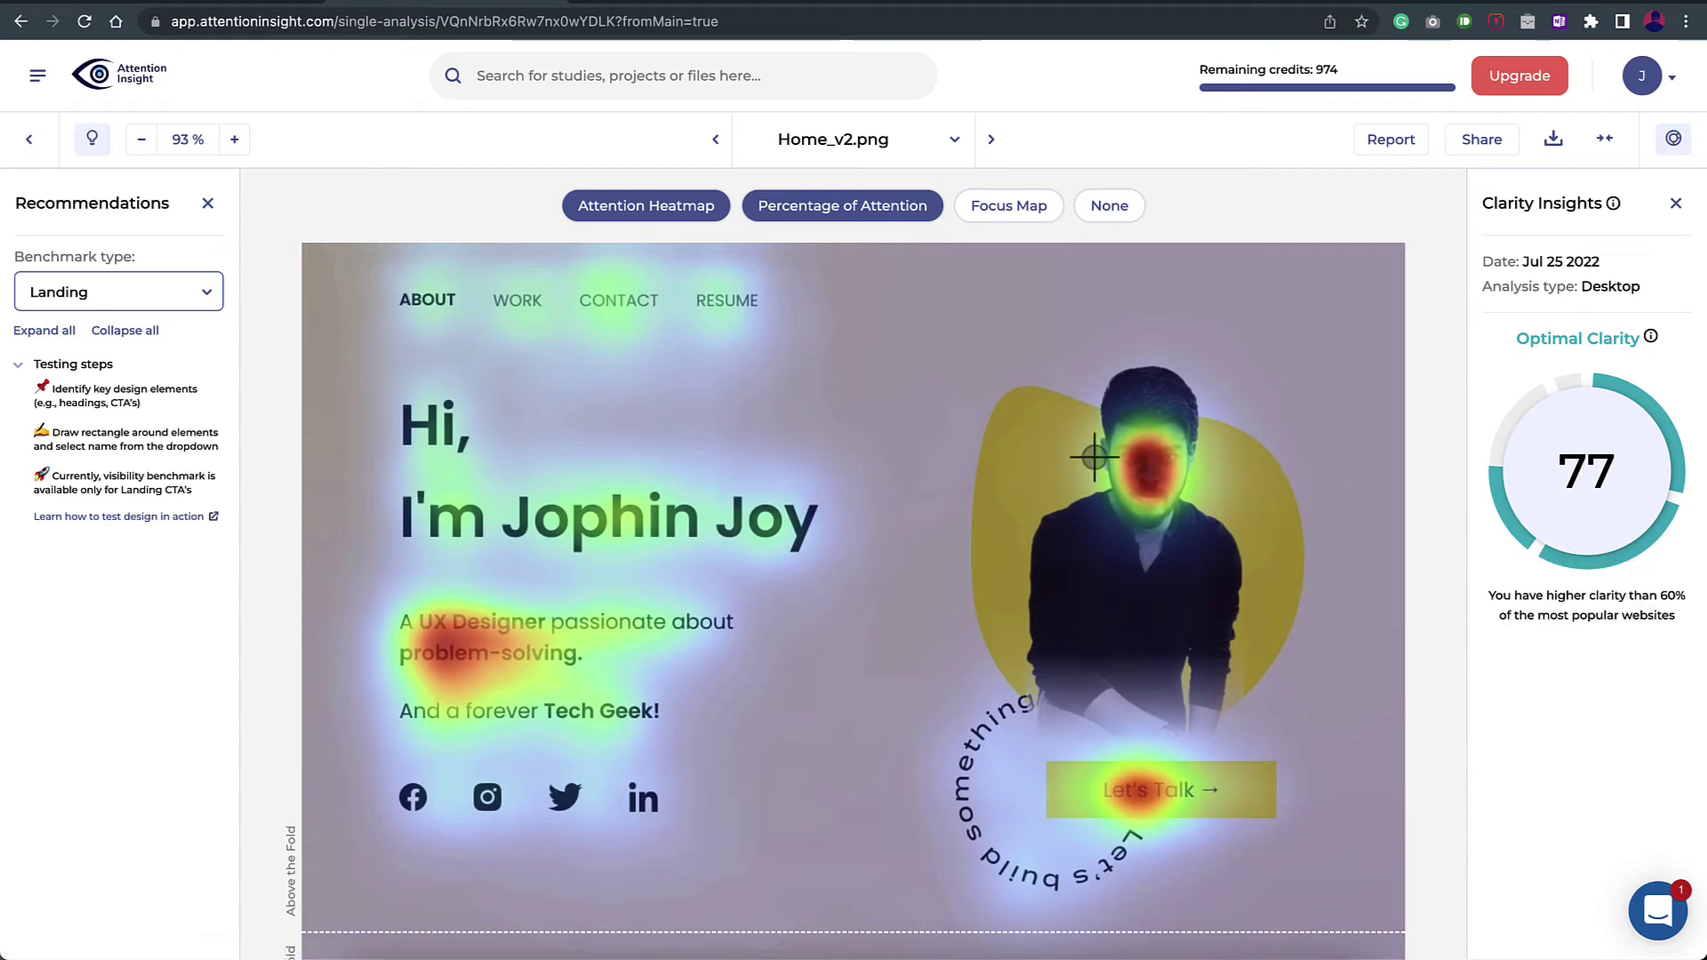
scroll(1036, 486, "down", 1)
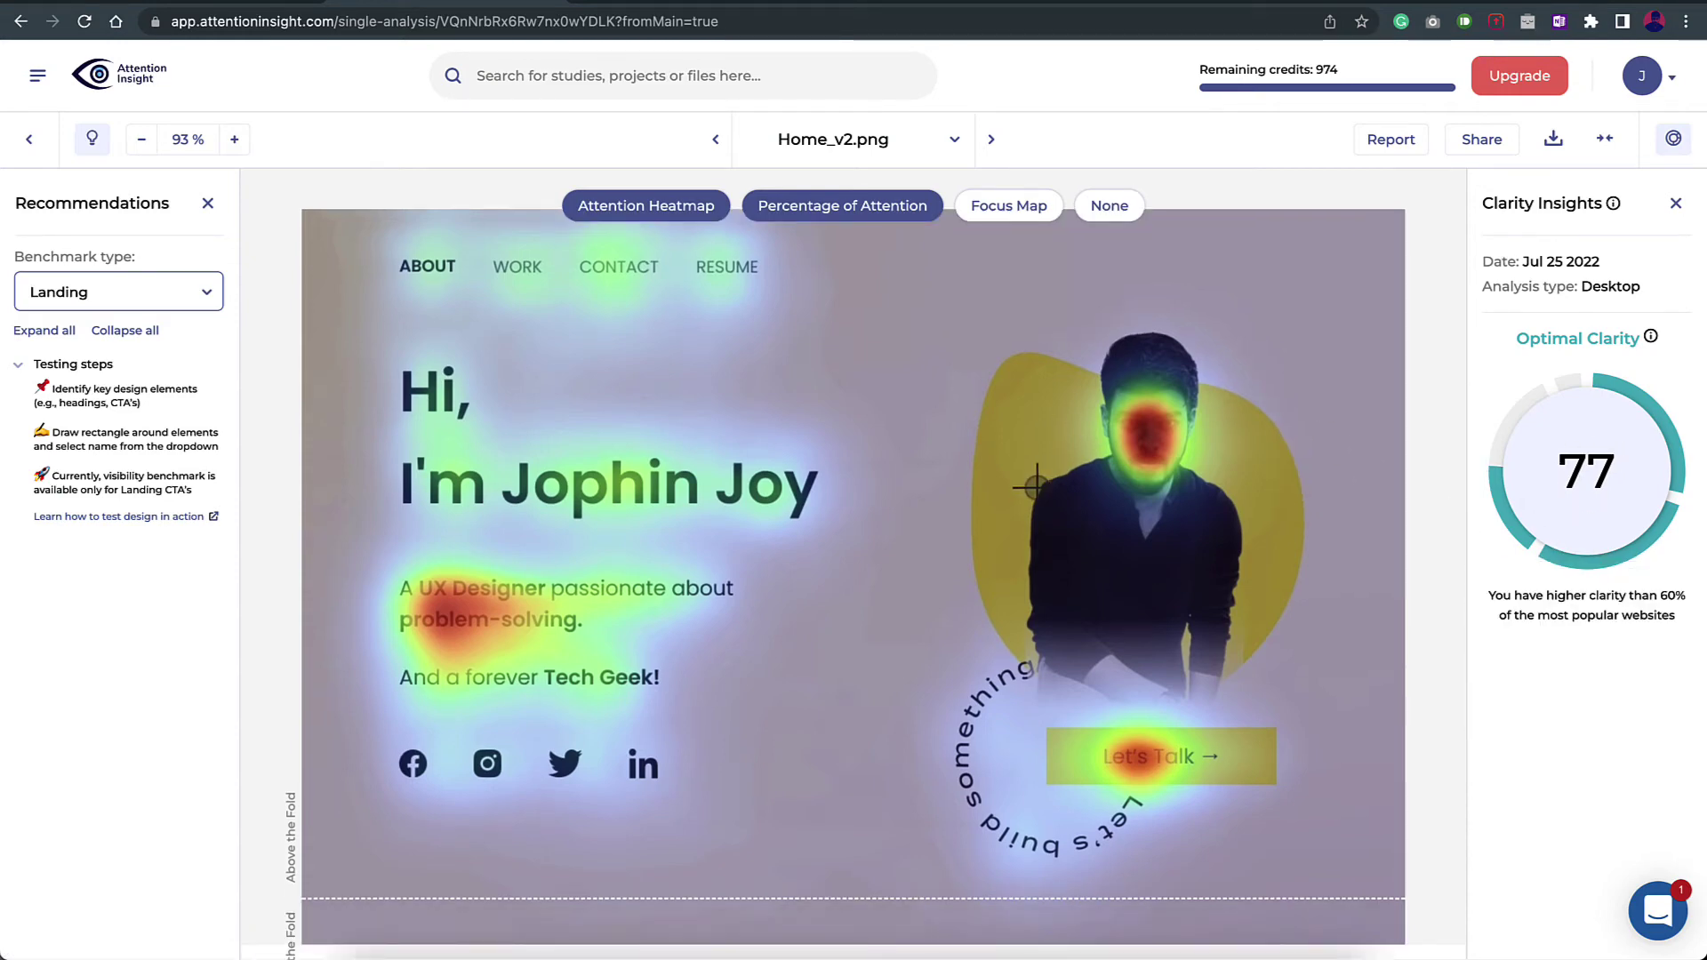
scroll(1037, 486, "up", 1)
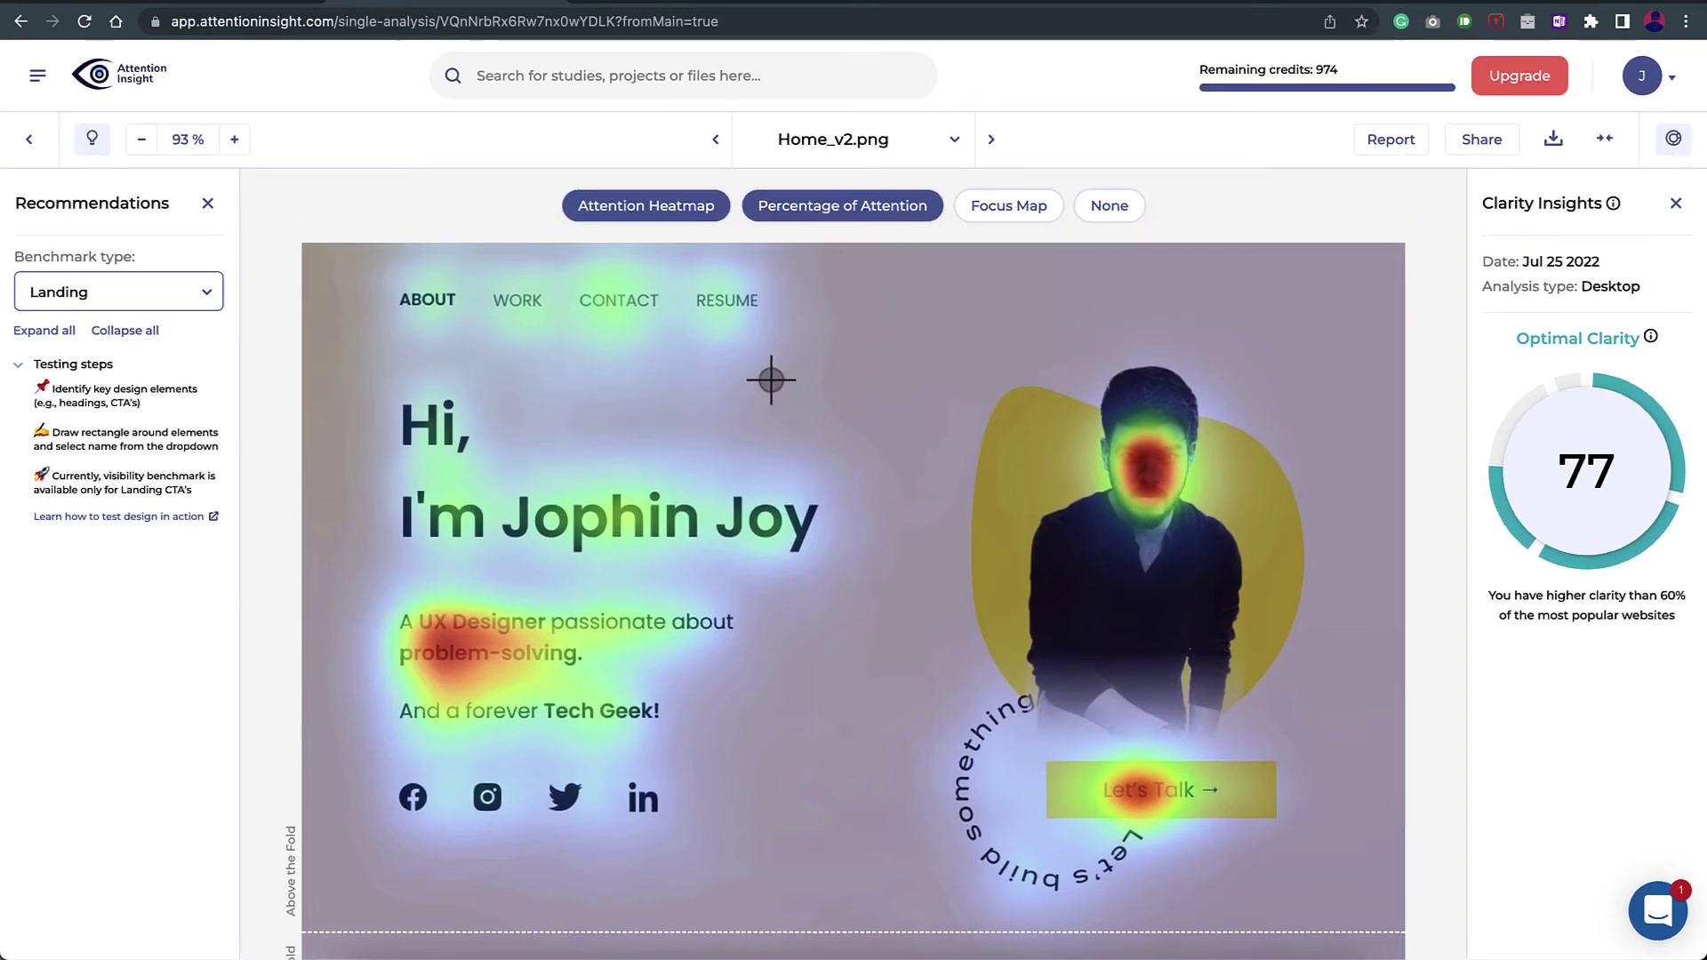
left_click(1012, 223)
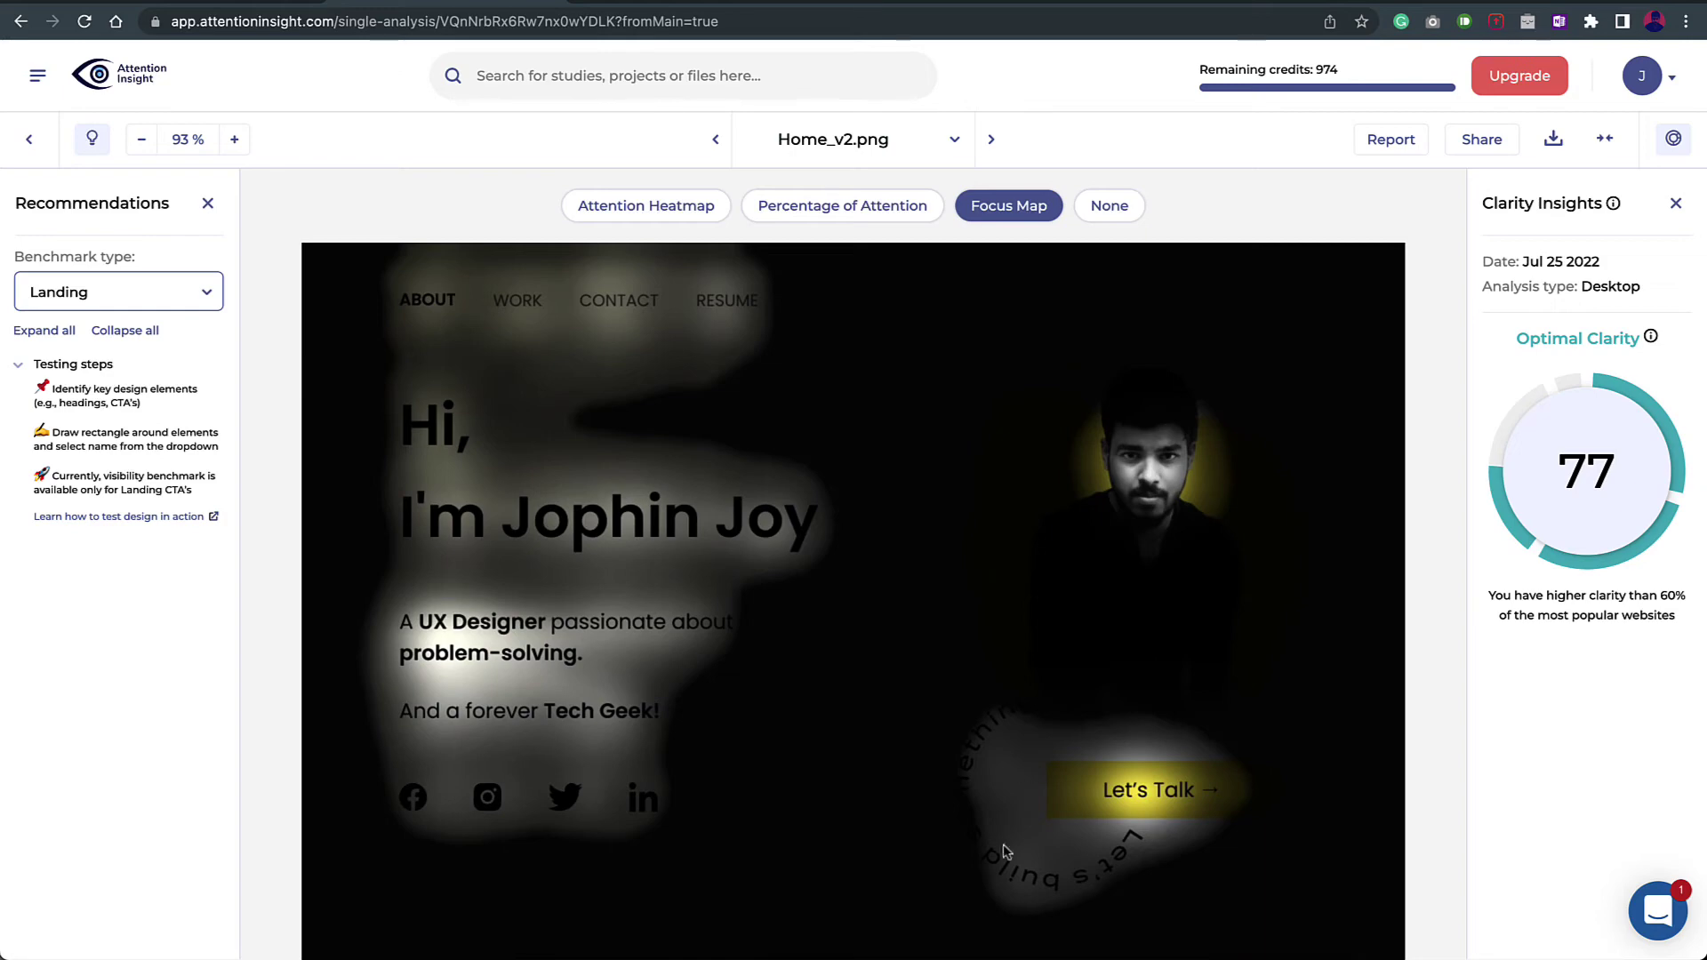
left_click(812, 209)
left_click(708, 207)
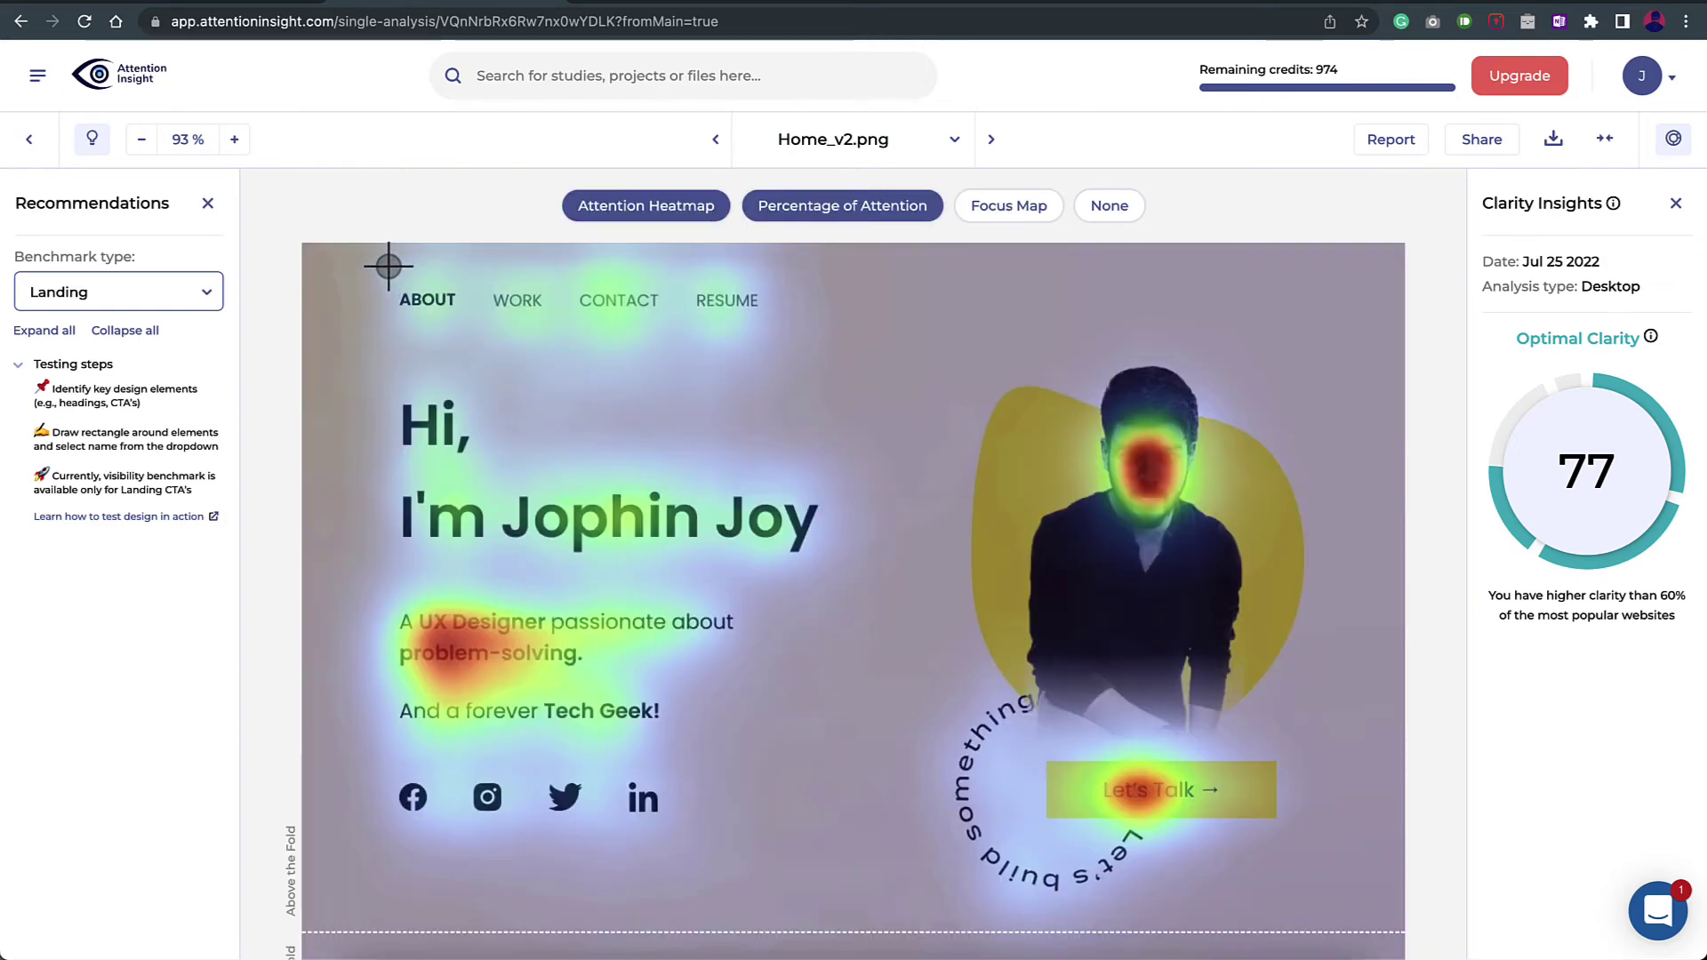
Outline the ABOUT–RESUME navigation as a Menu area and calculate its attention.
left_click_drag(388, 265, 778, 345)
left_click(564, 394)
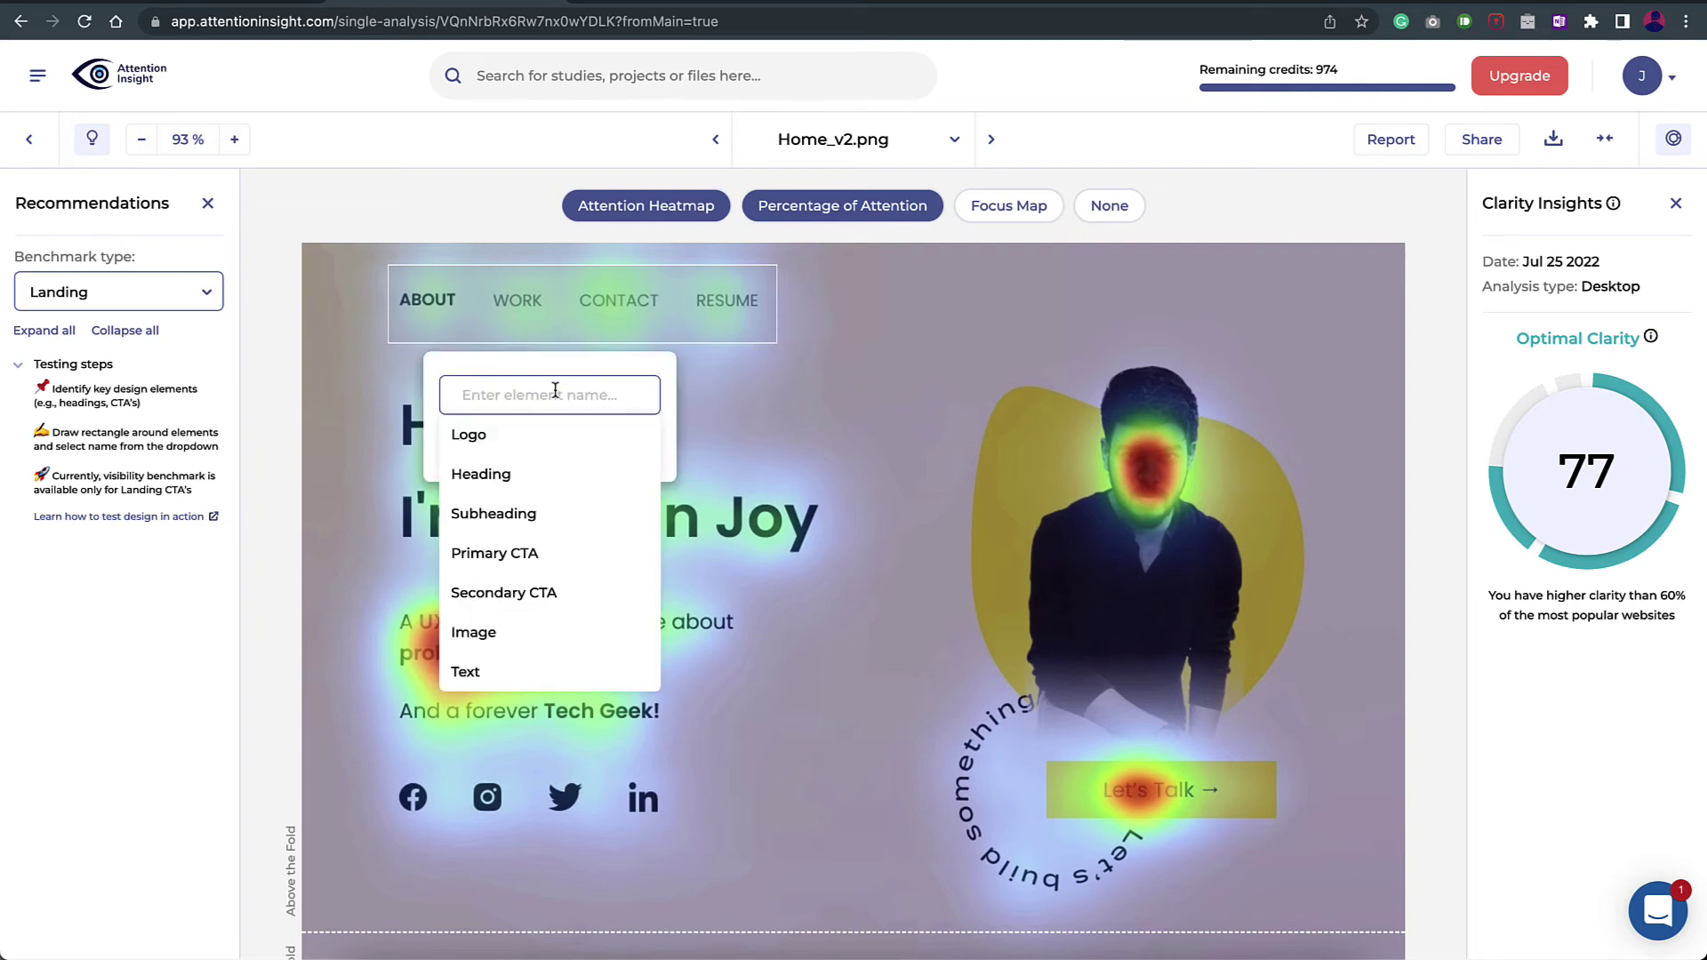
type("Menu")
key("Return")
left_click(552, 442)
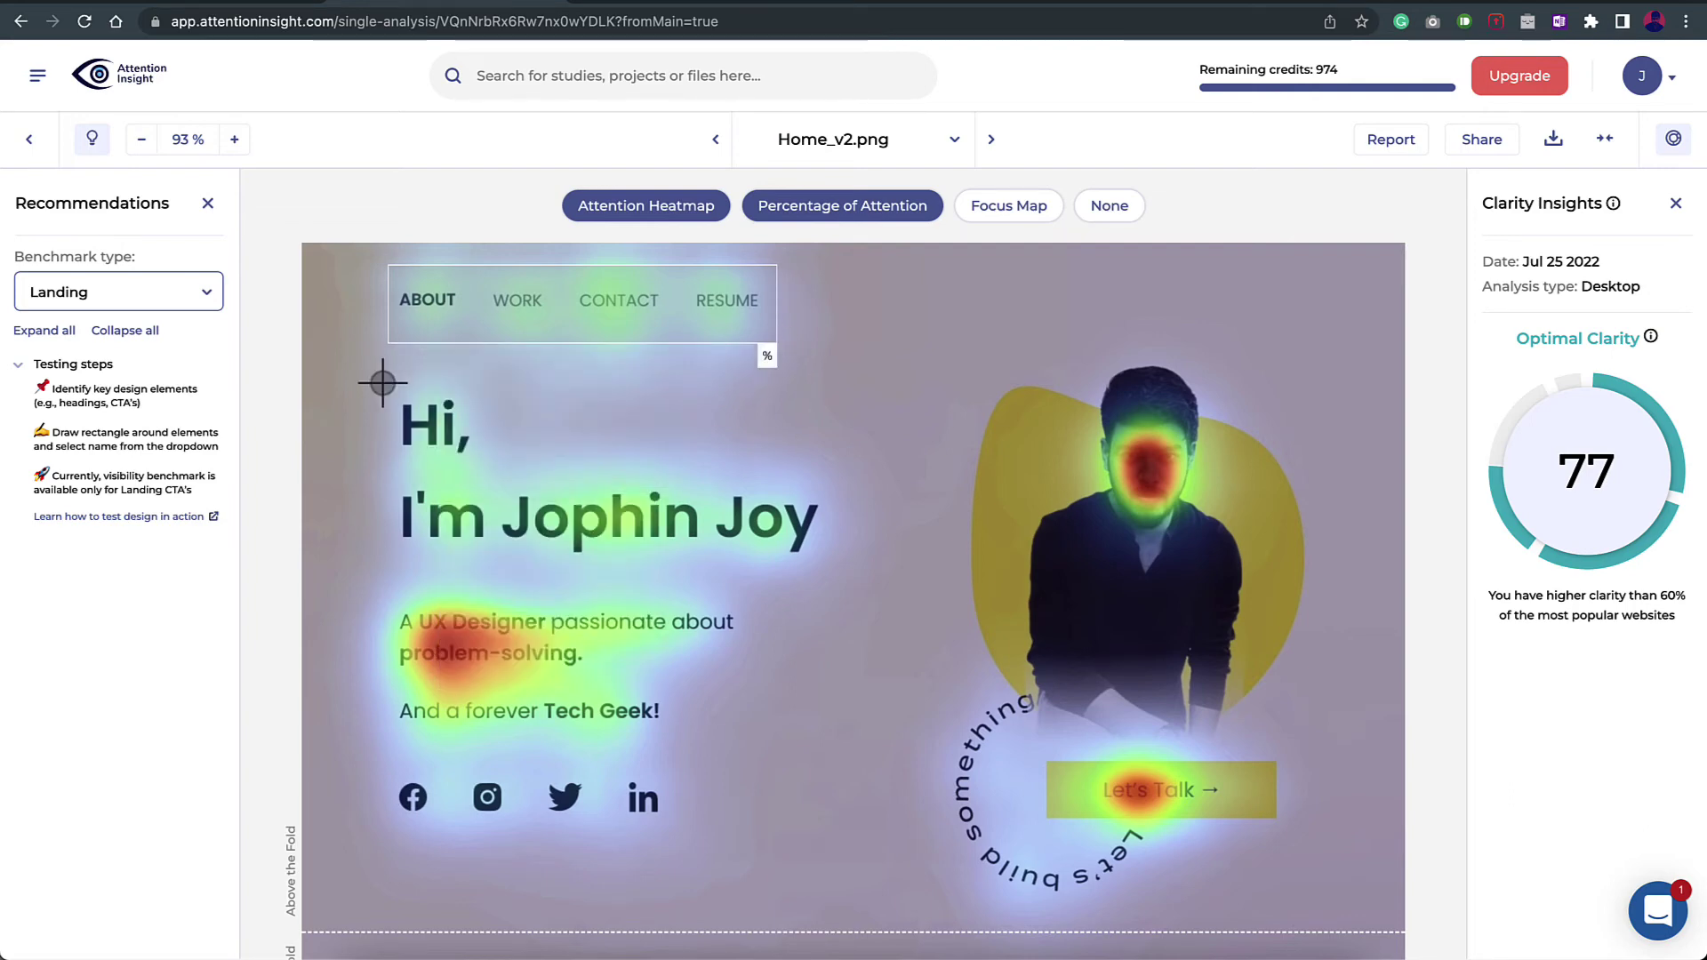
Outline the greeting headline as an area labelled Heading.
left_click_drag(390, 382, 830, 579)
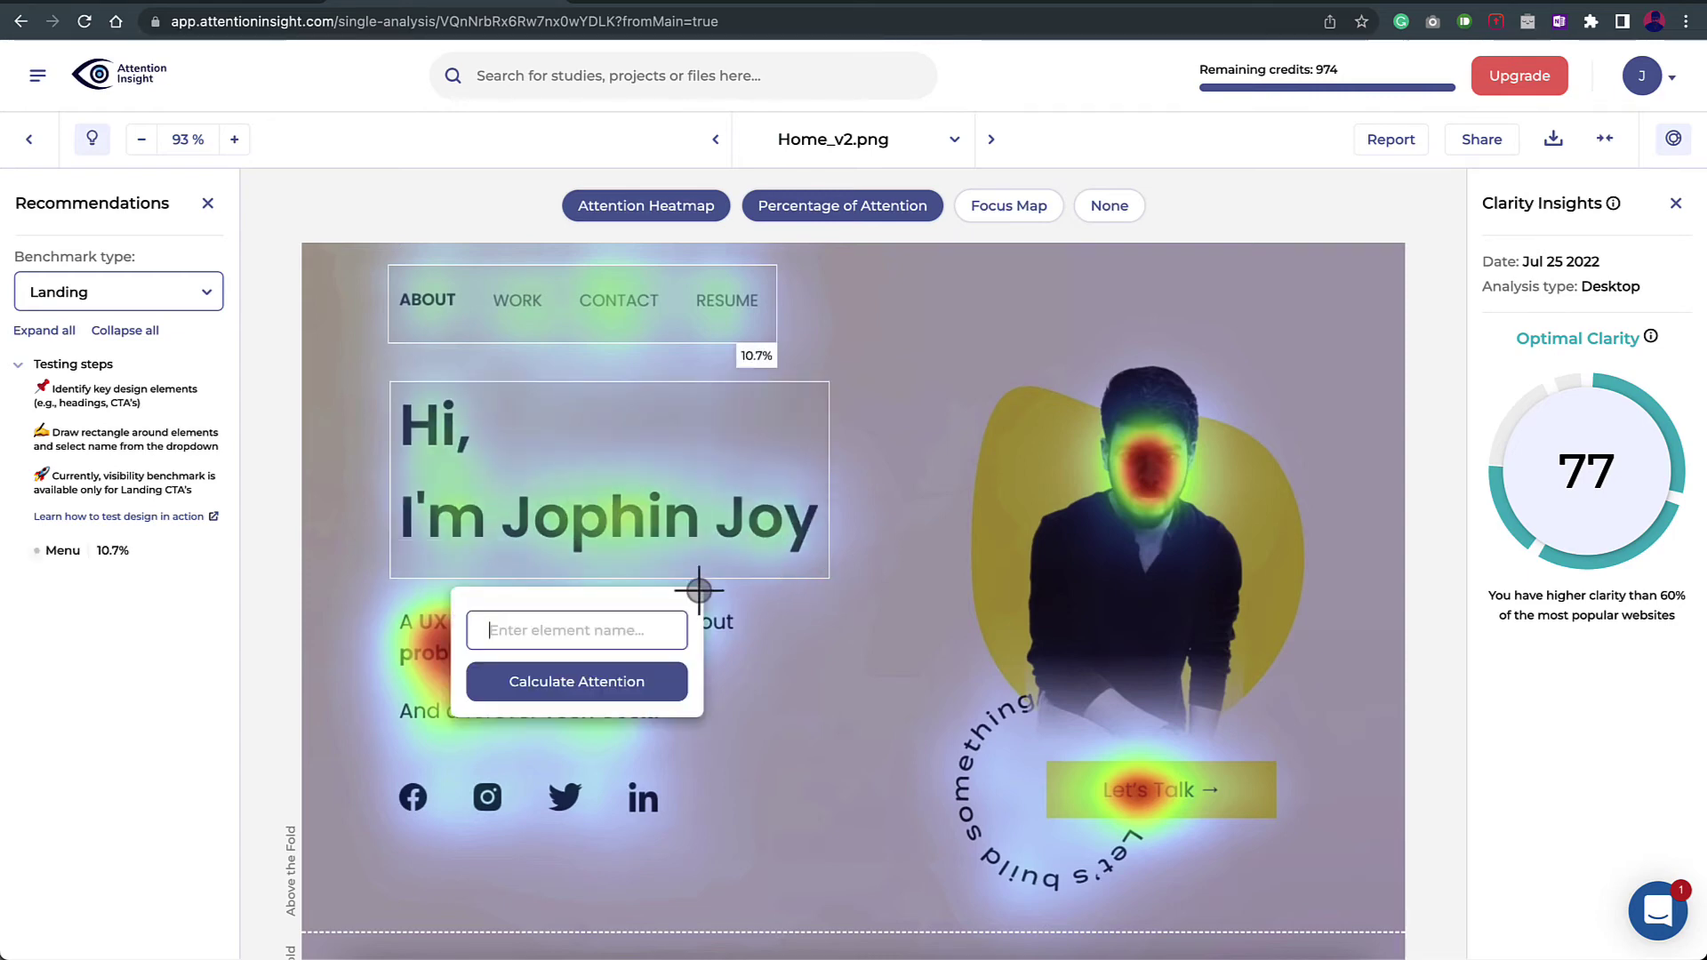
left_click(612, 633)
left_click(524, 709)
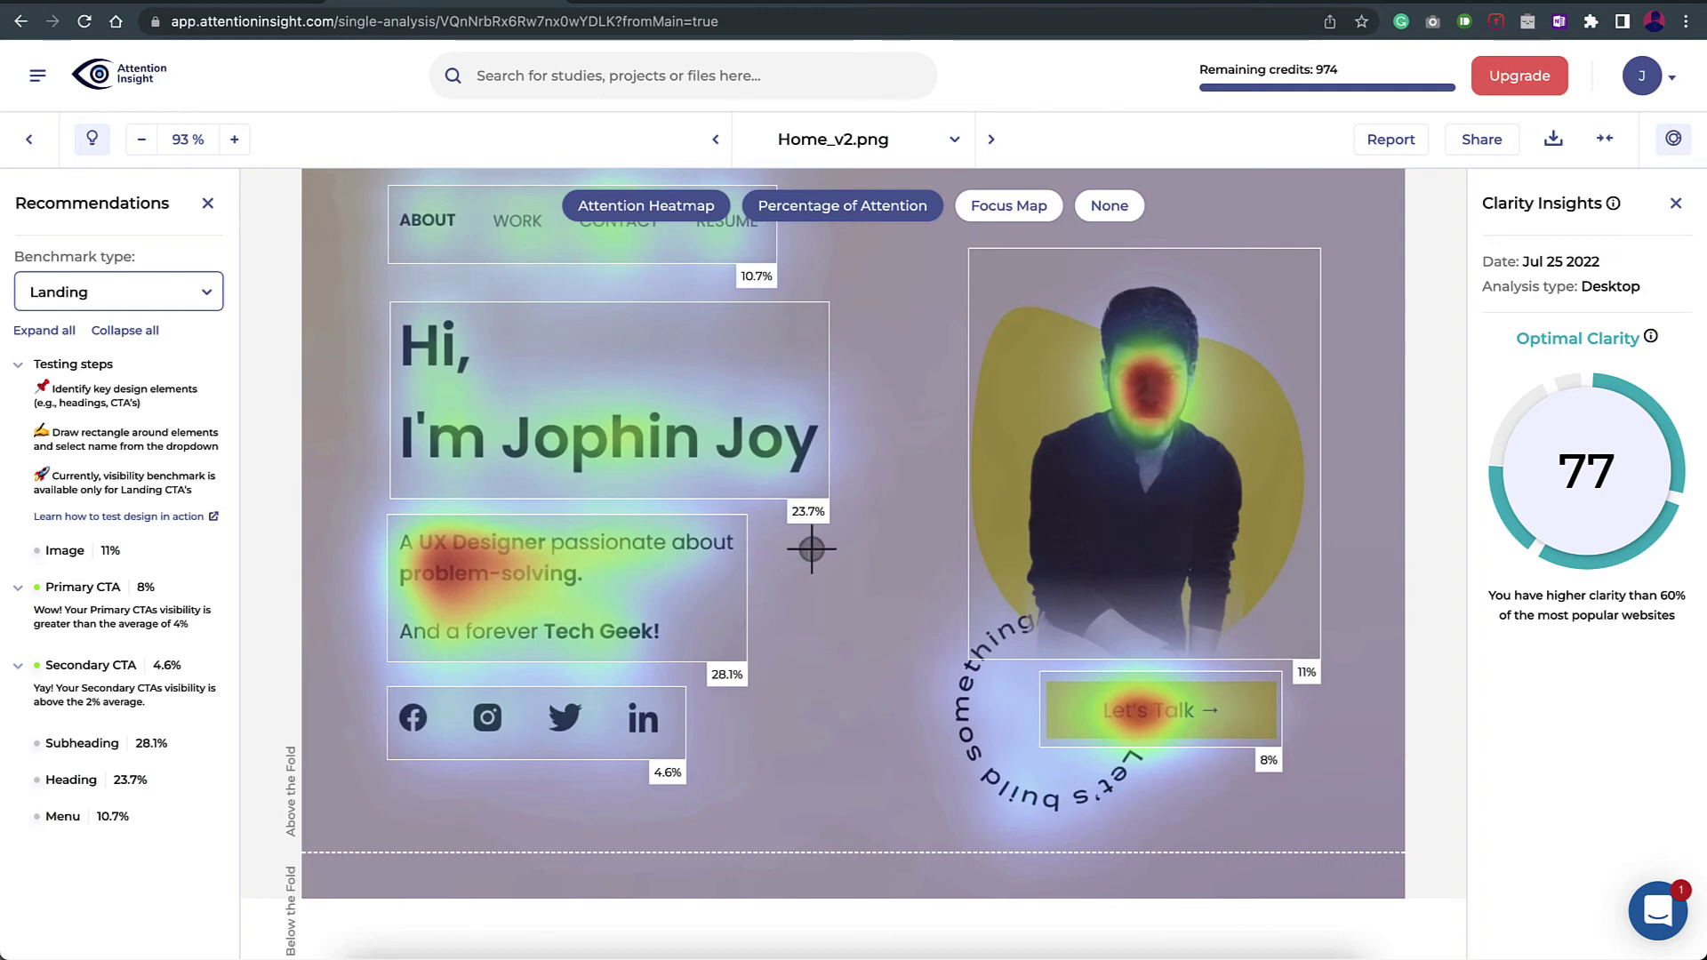
mouse_move(1025, 583)
scroll(1025, 582, "up", 1)
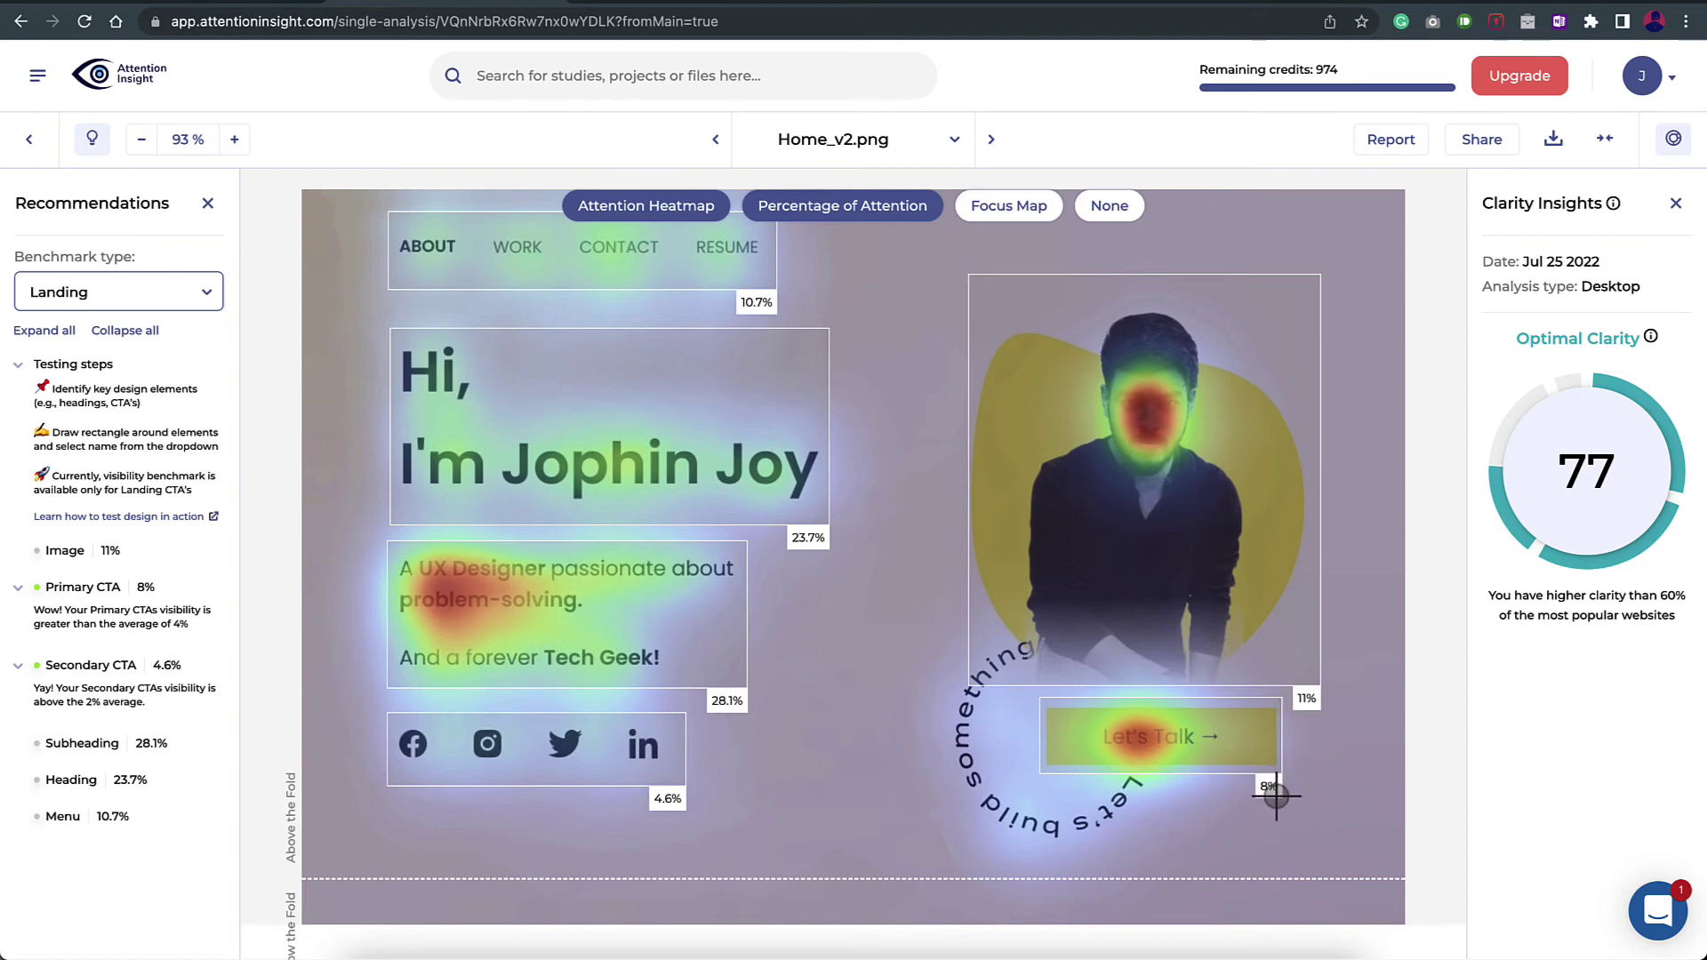
mouse_move(758, 307)
Create and run the Portfolio Test comparison of homev1.jpg and Home_v2.png.
left_click(31, 141)
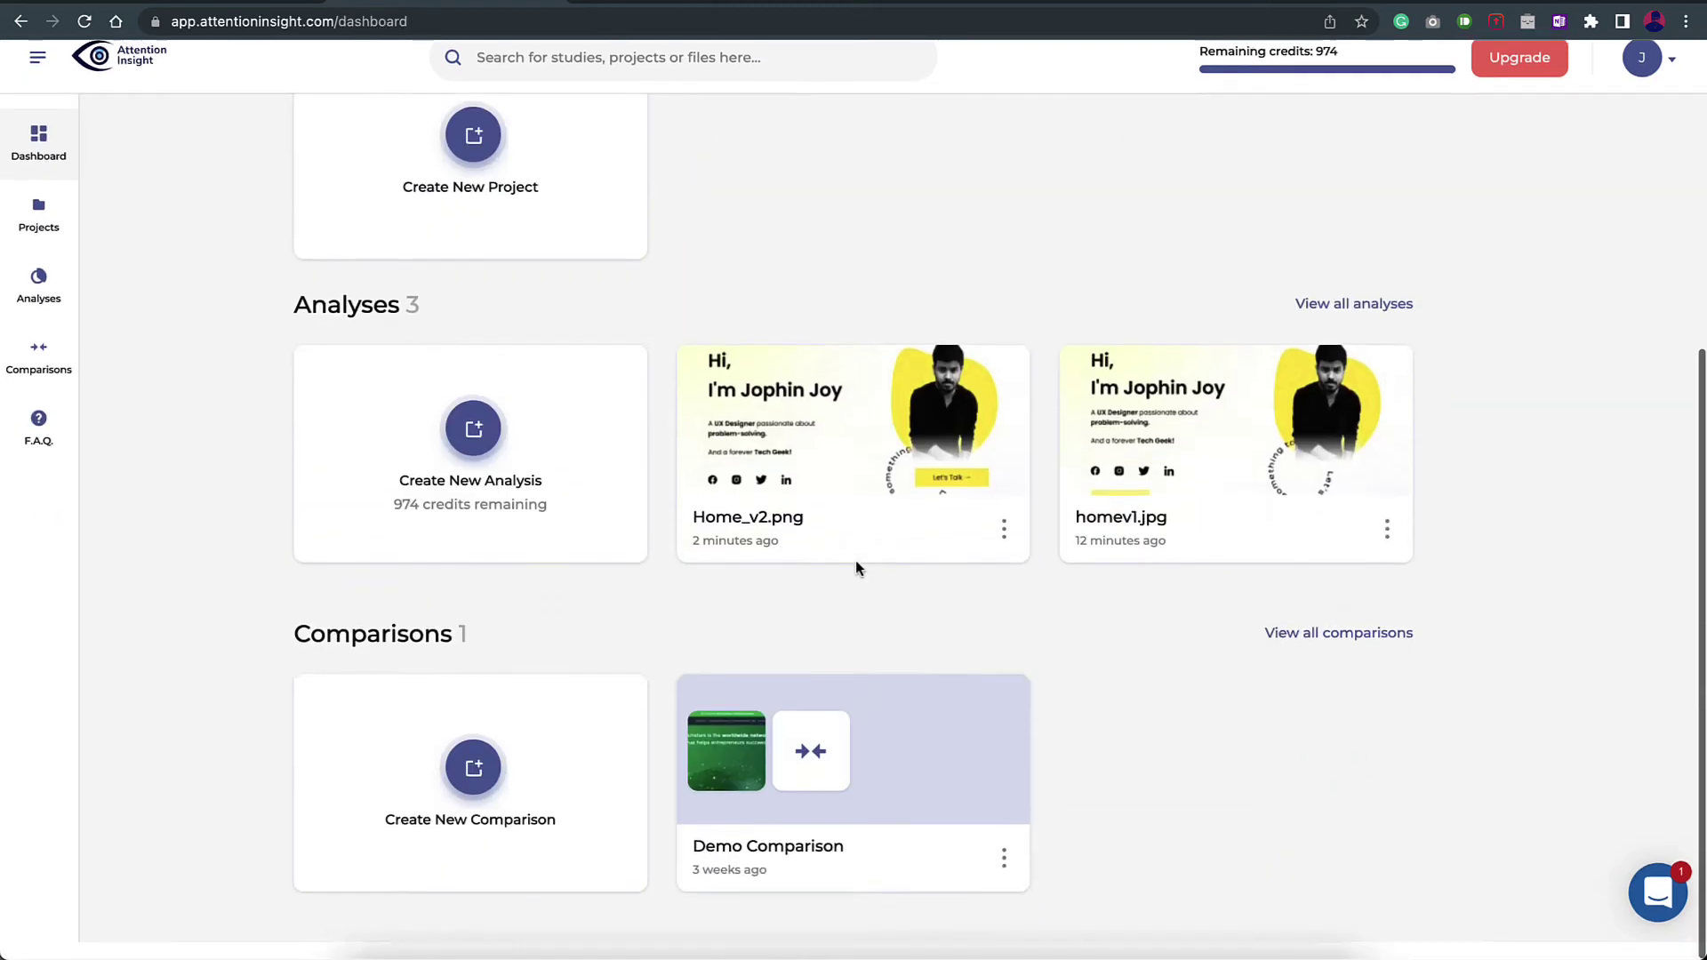
left_click(478, 802)
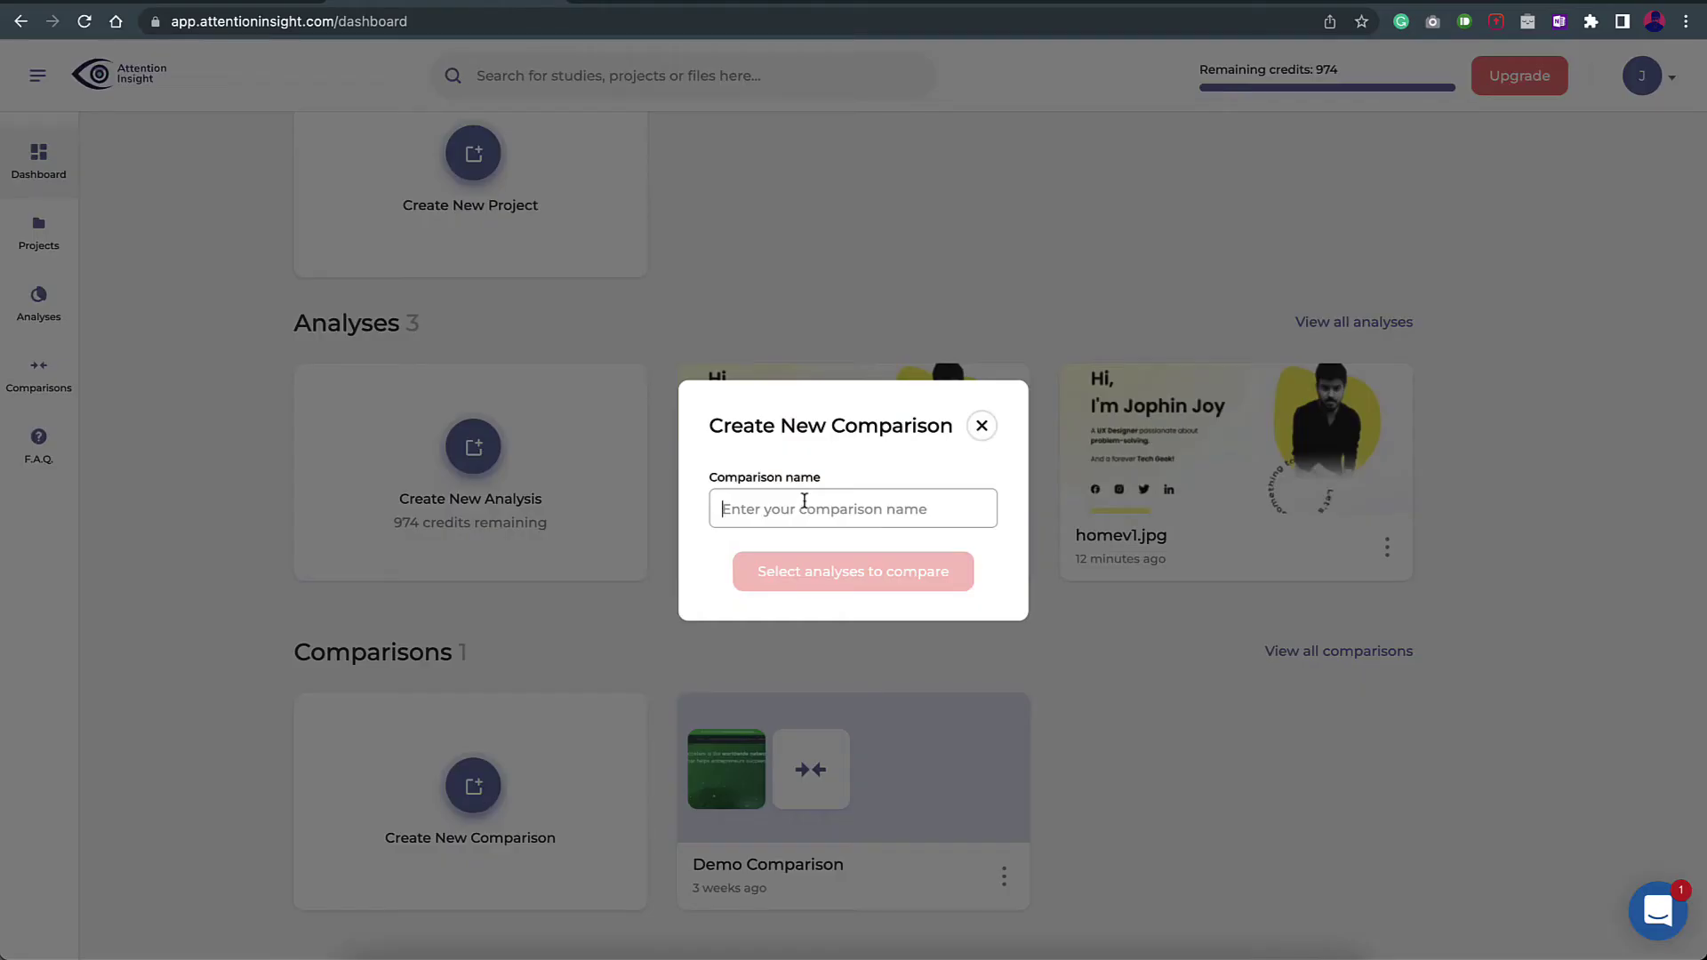
type("Portfolio T")
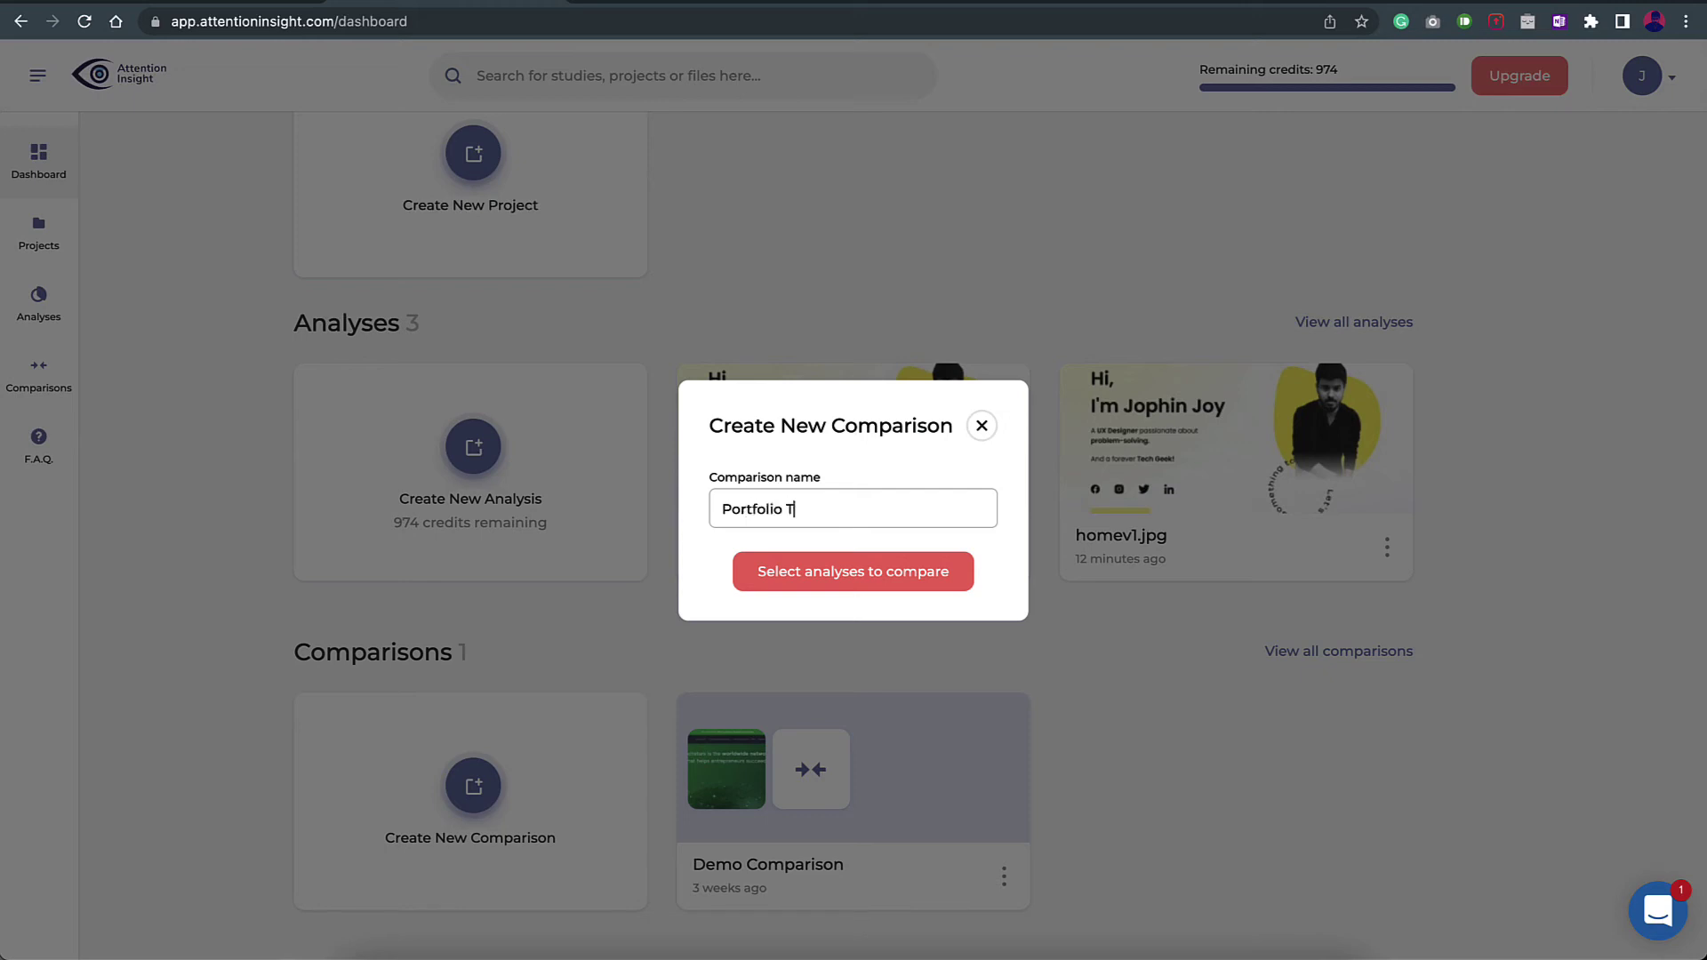
key("Return")
left_click(617, 430)
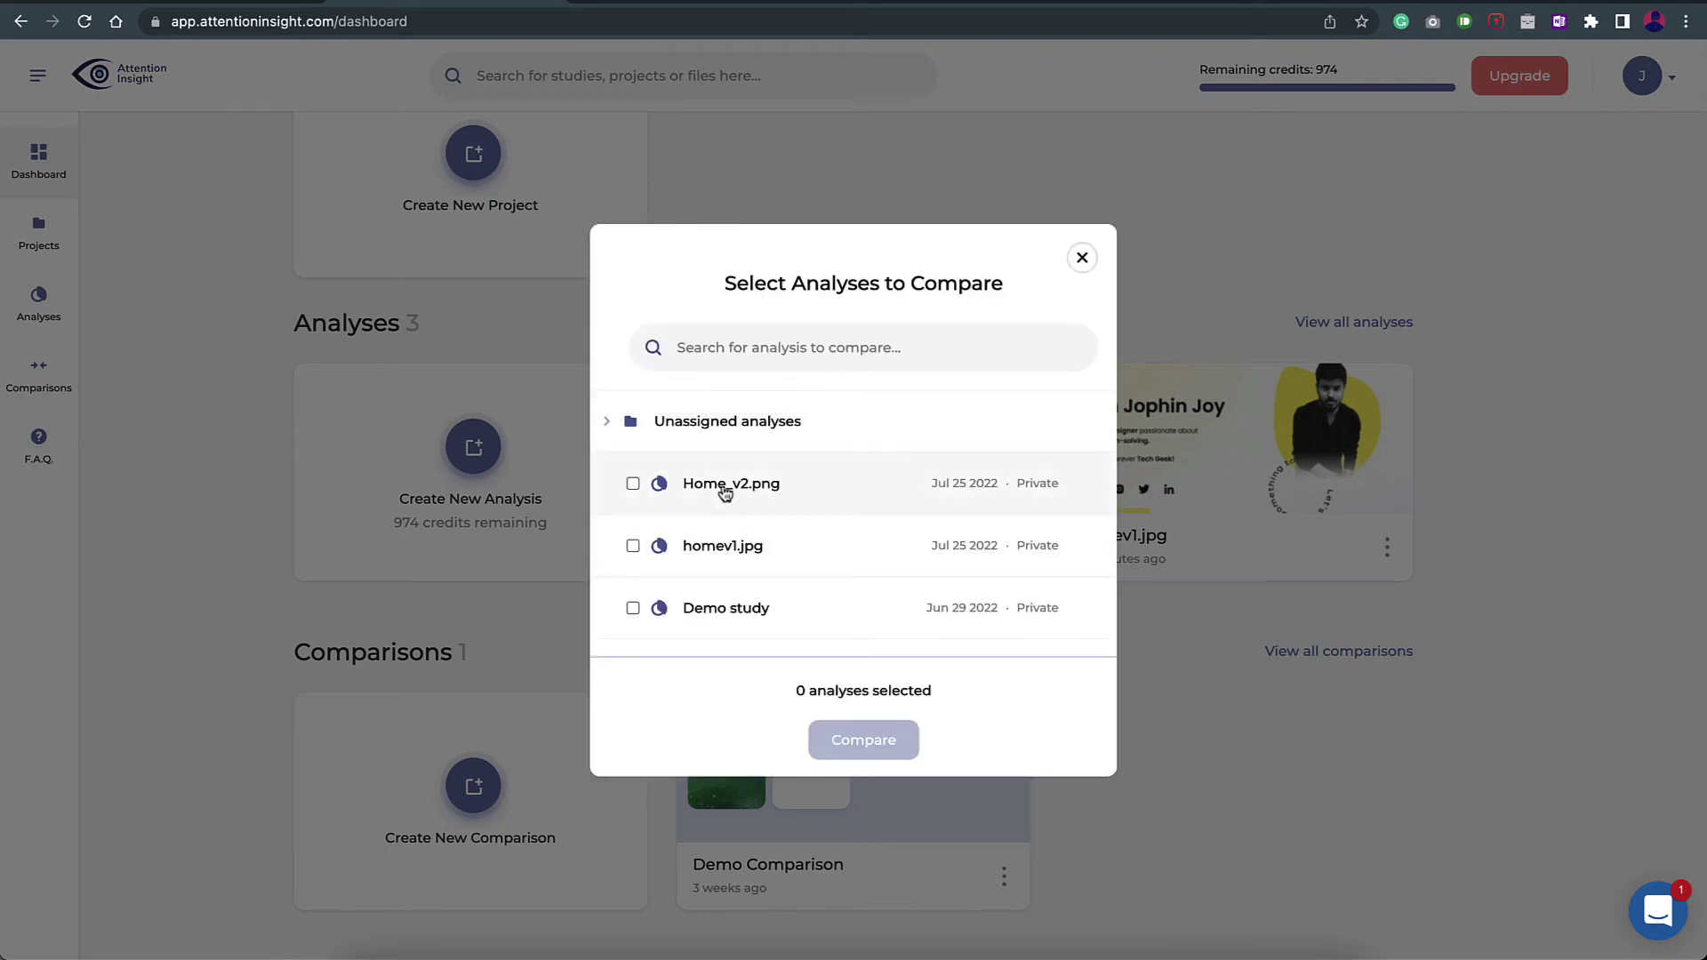
left_click(634, 546)
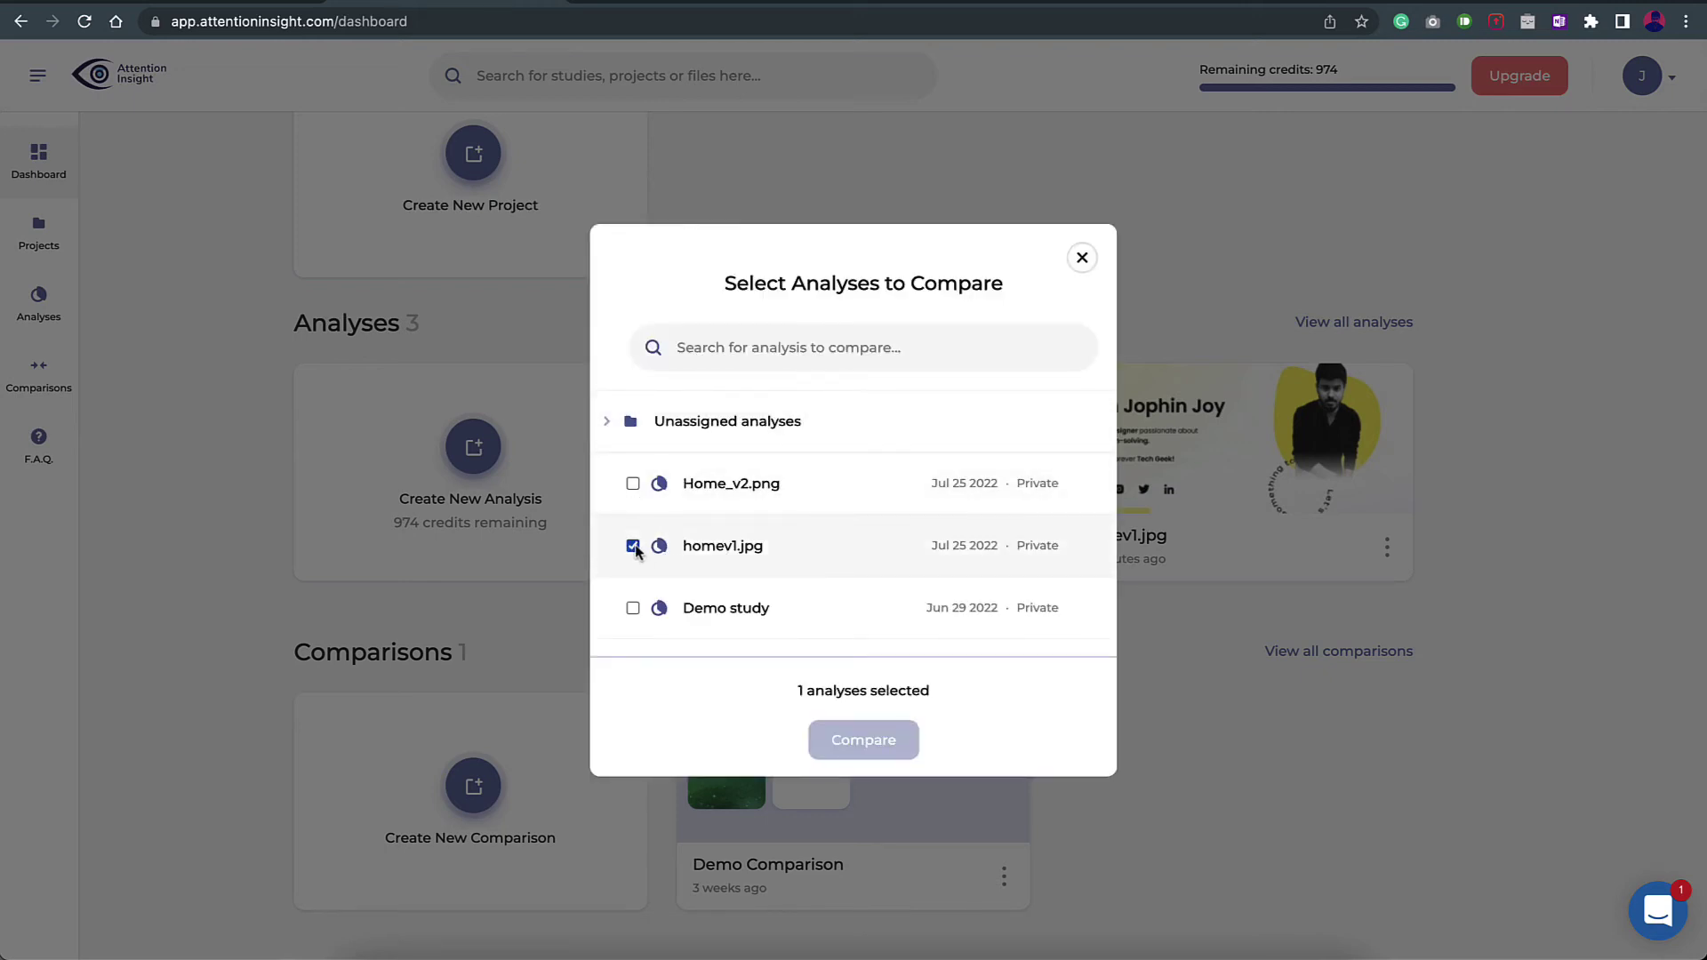
left_click(633, 484)
left_click(871, 741)
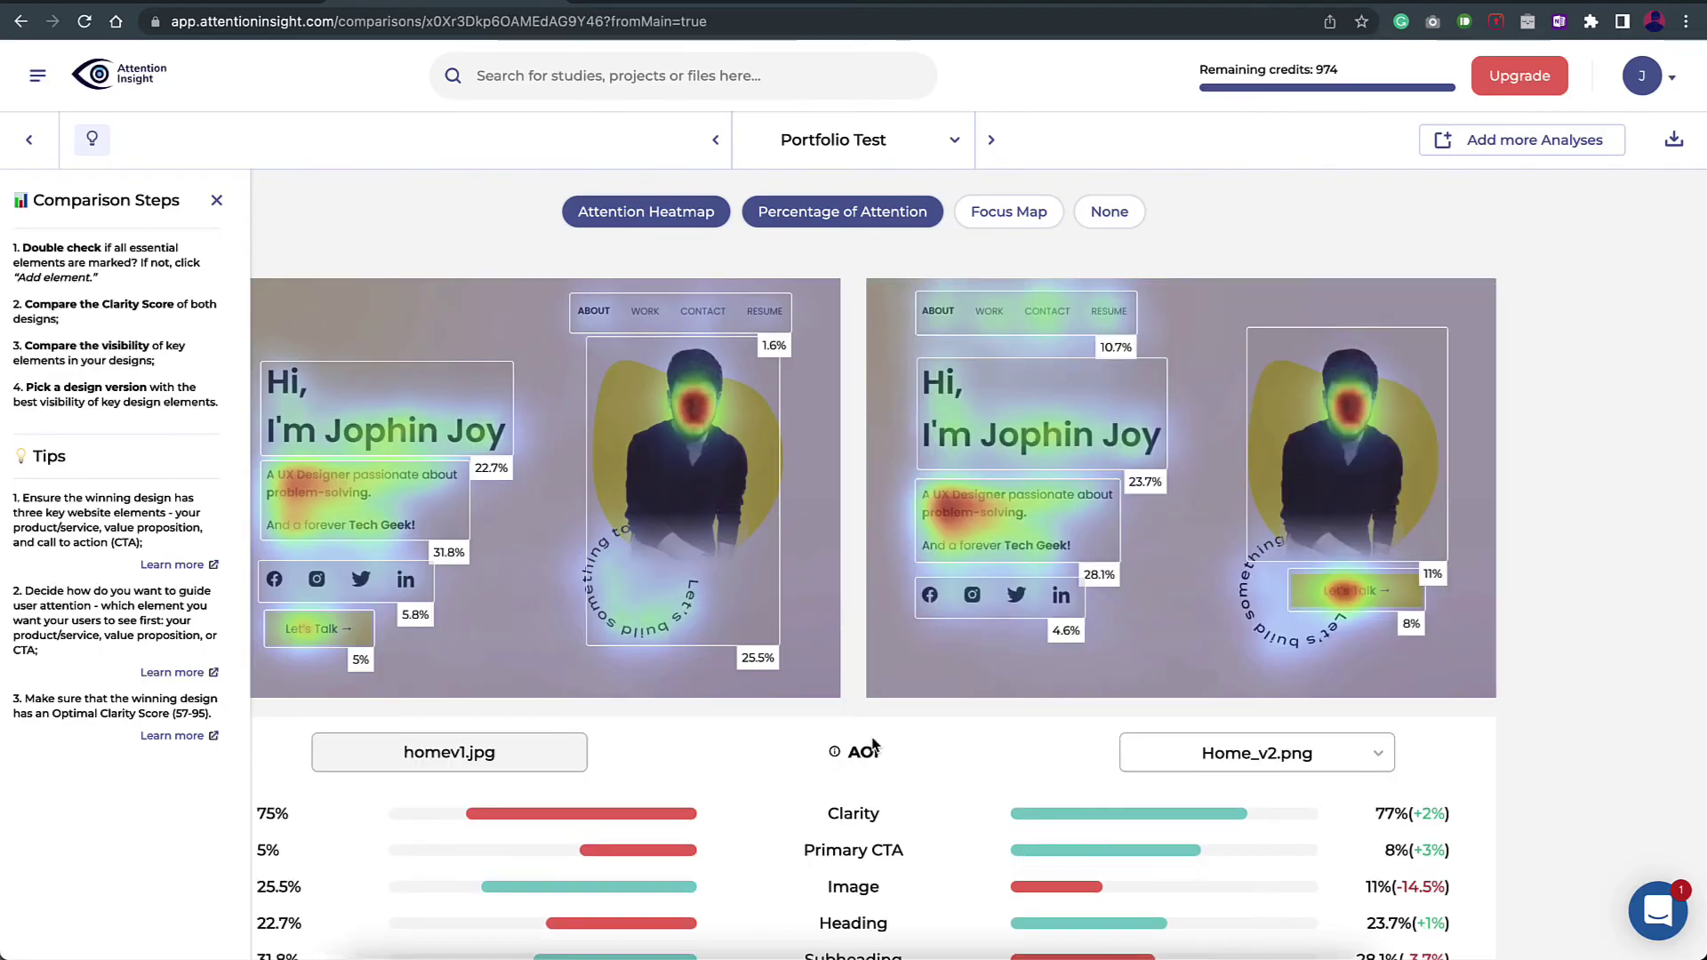
Review the comparison metrics, highlighting the Primary CTA result of 8% (+3%) and Image.
scroll(872, 745, "down", 3)
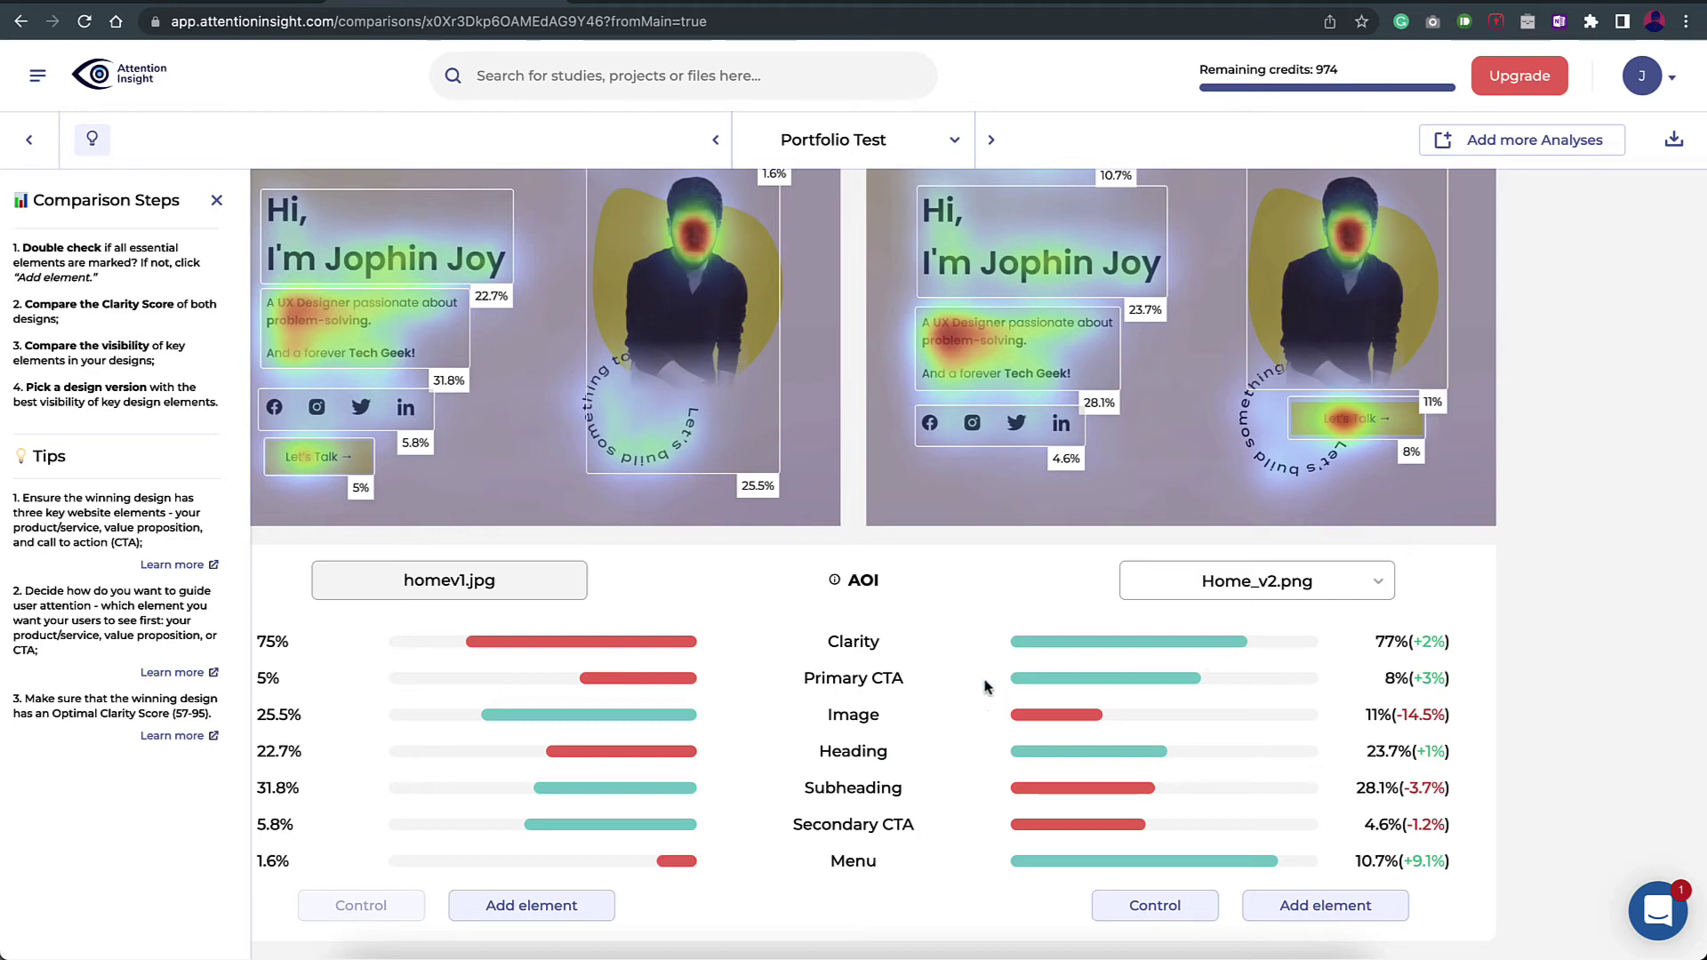
left_click_drag(800, 682, 914, 685)
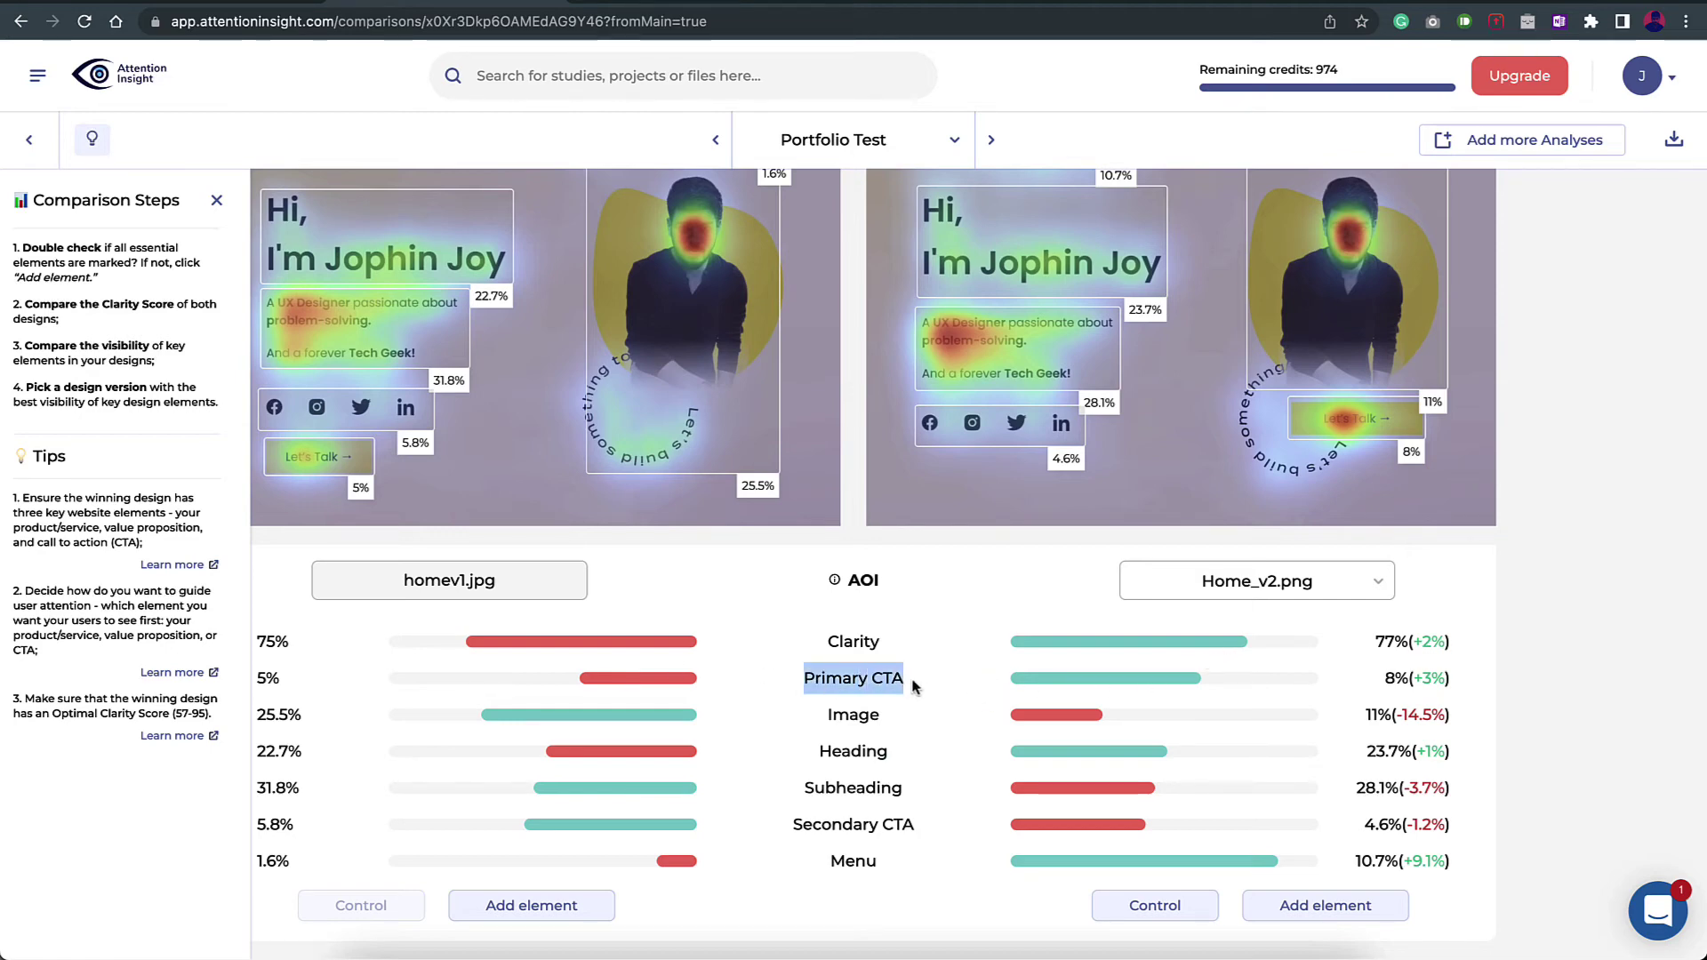
left_click(920, 687)
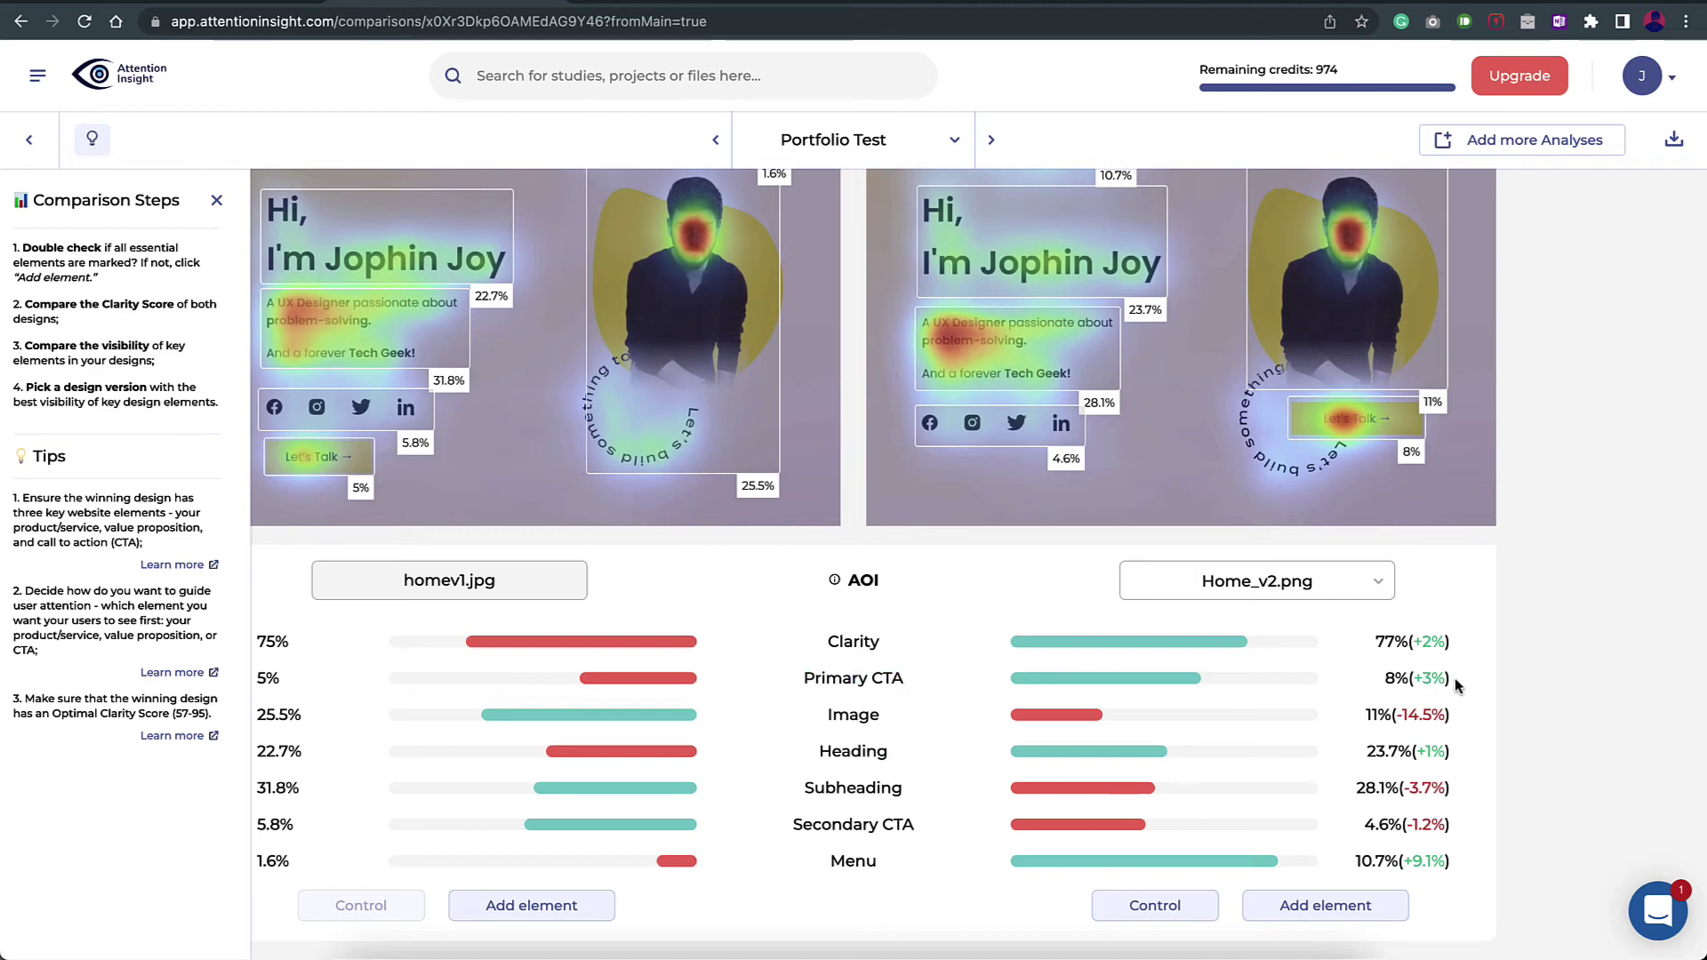
left_click_drag(1448, 679, 809, 668)
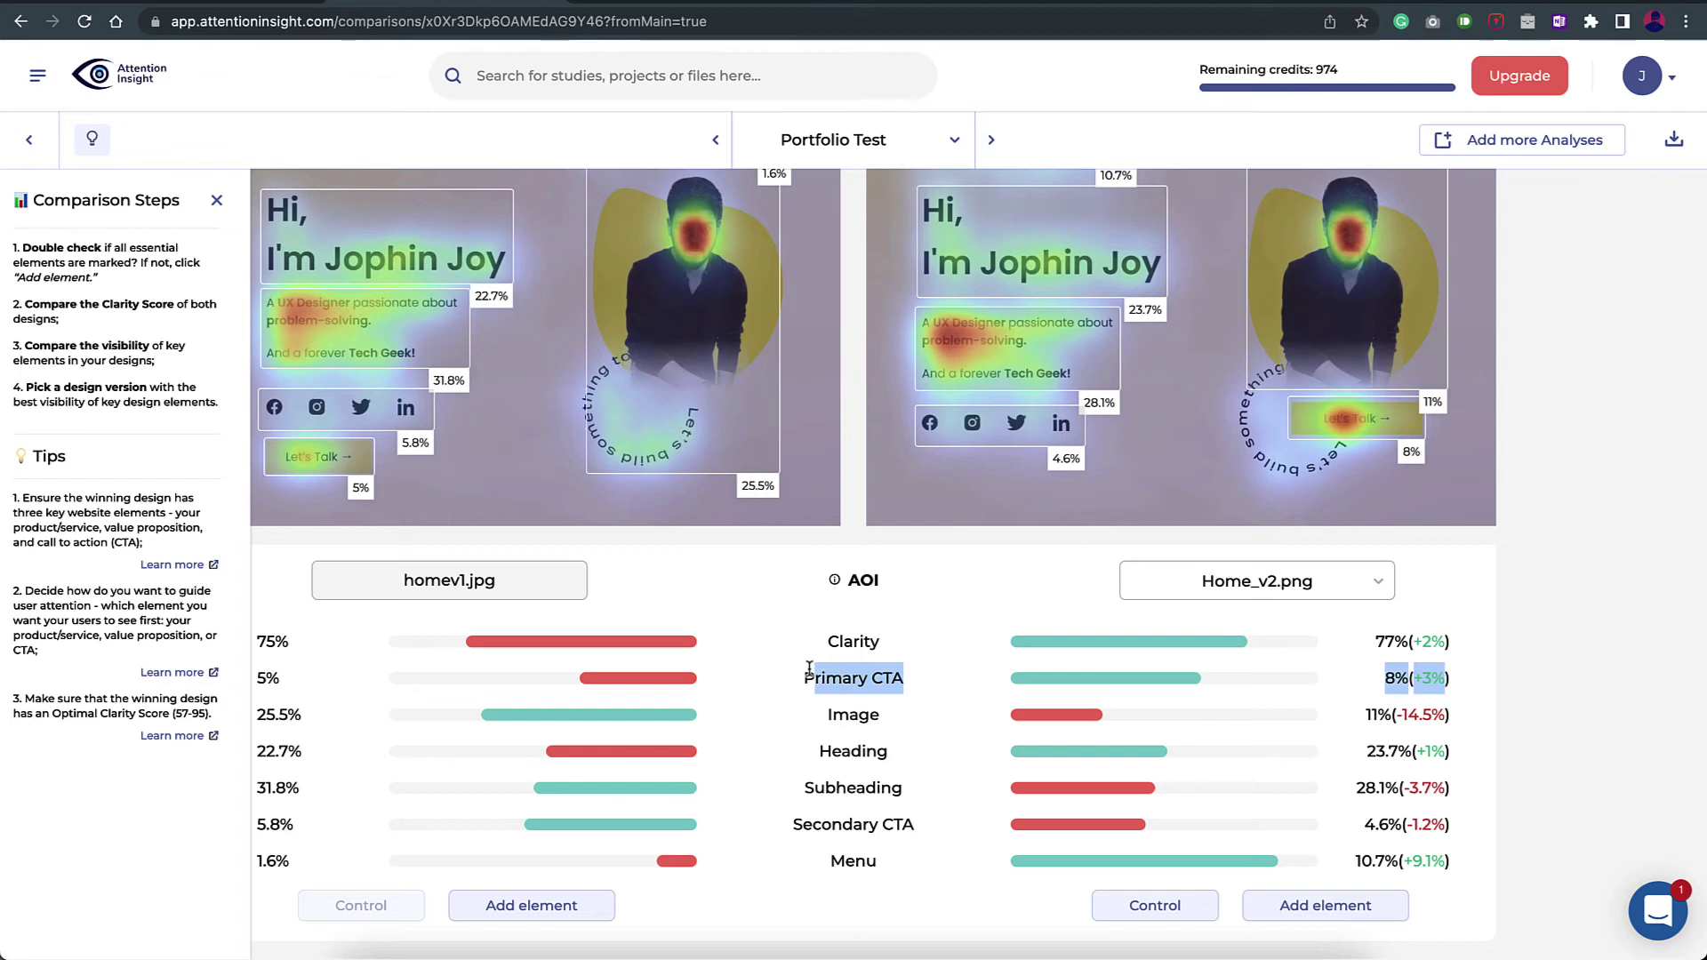
left_click(807, 674)
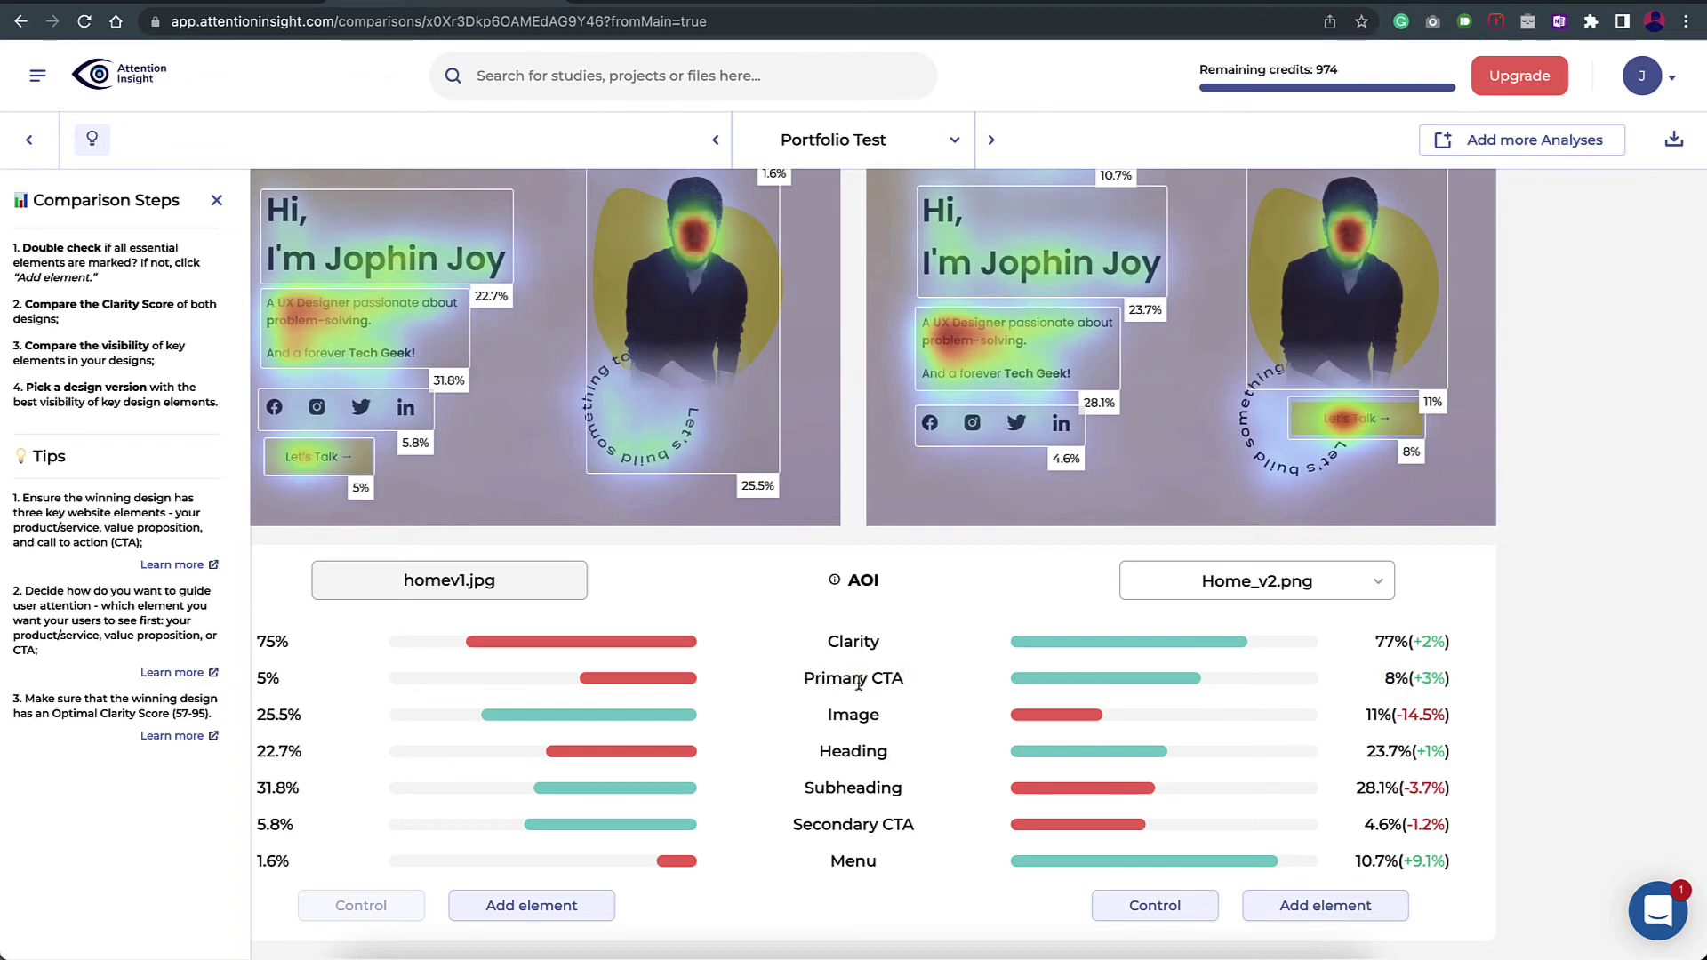
left_click_drag(831, 715, 900, 716)
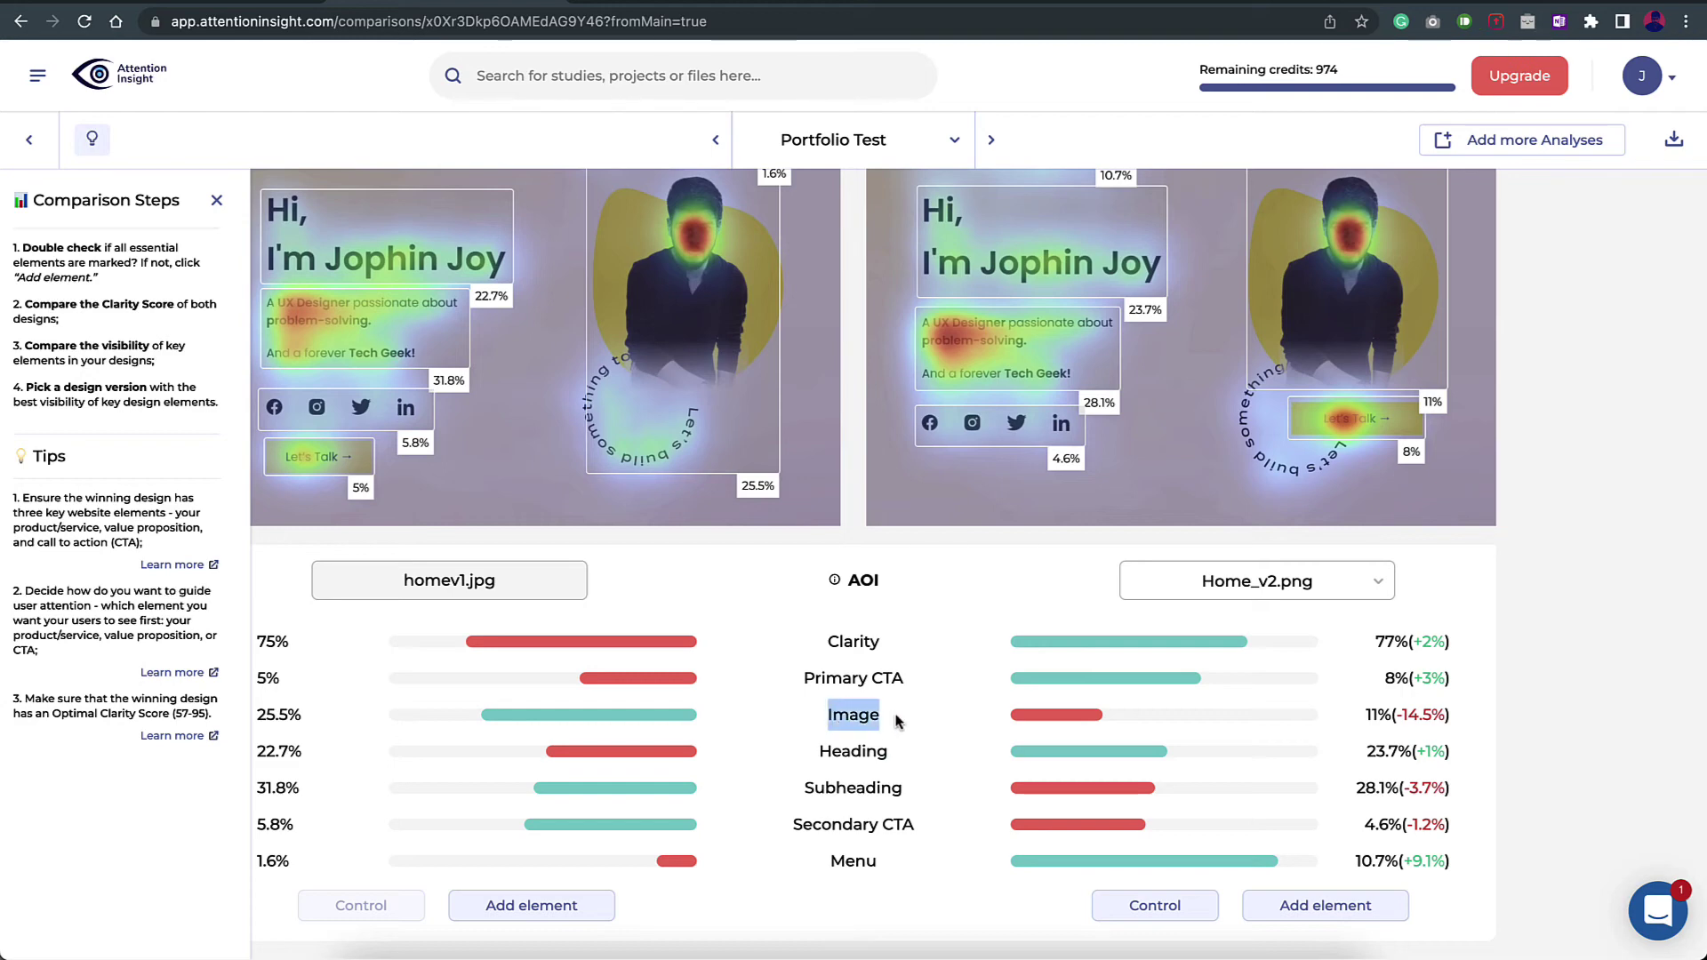
left_click(899, 717)
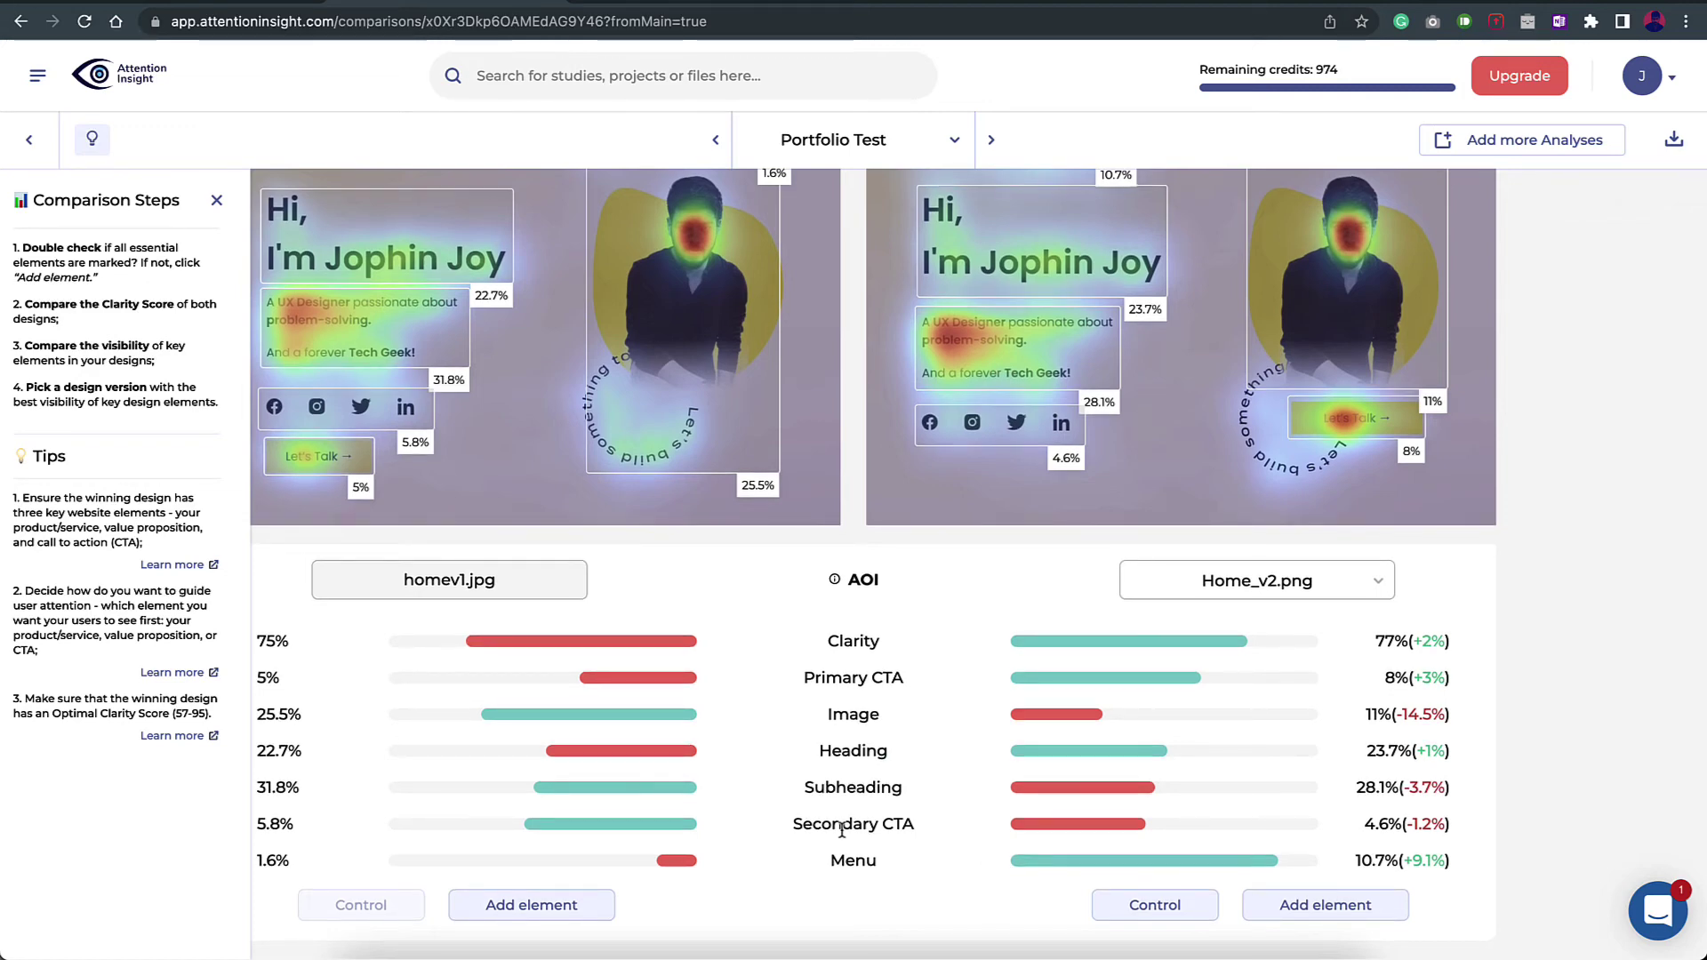
Open and close the Home_v2.png analysis dropdown, then return to the dashboard.
scroll(849, 840, "down", 1)
scroll(1515, 668, "up", 1)
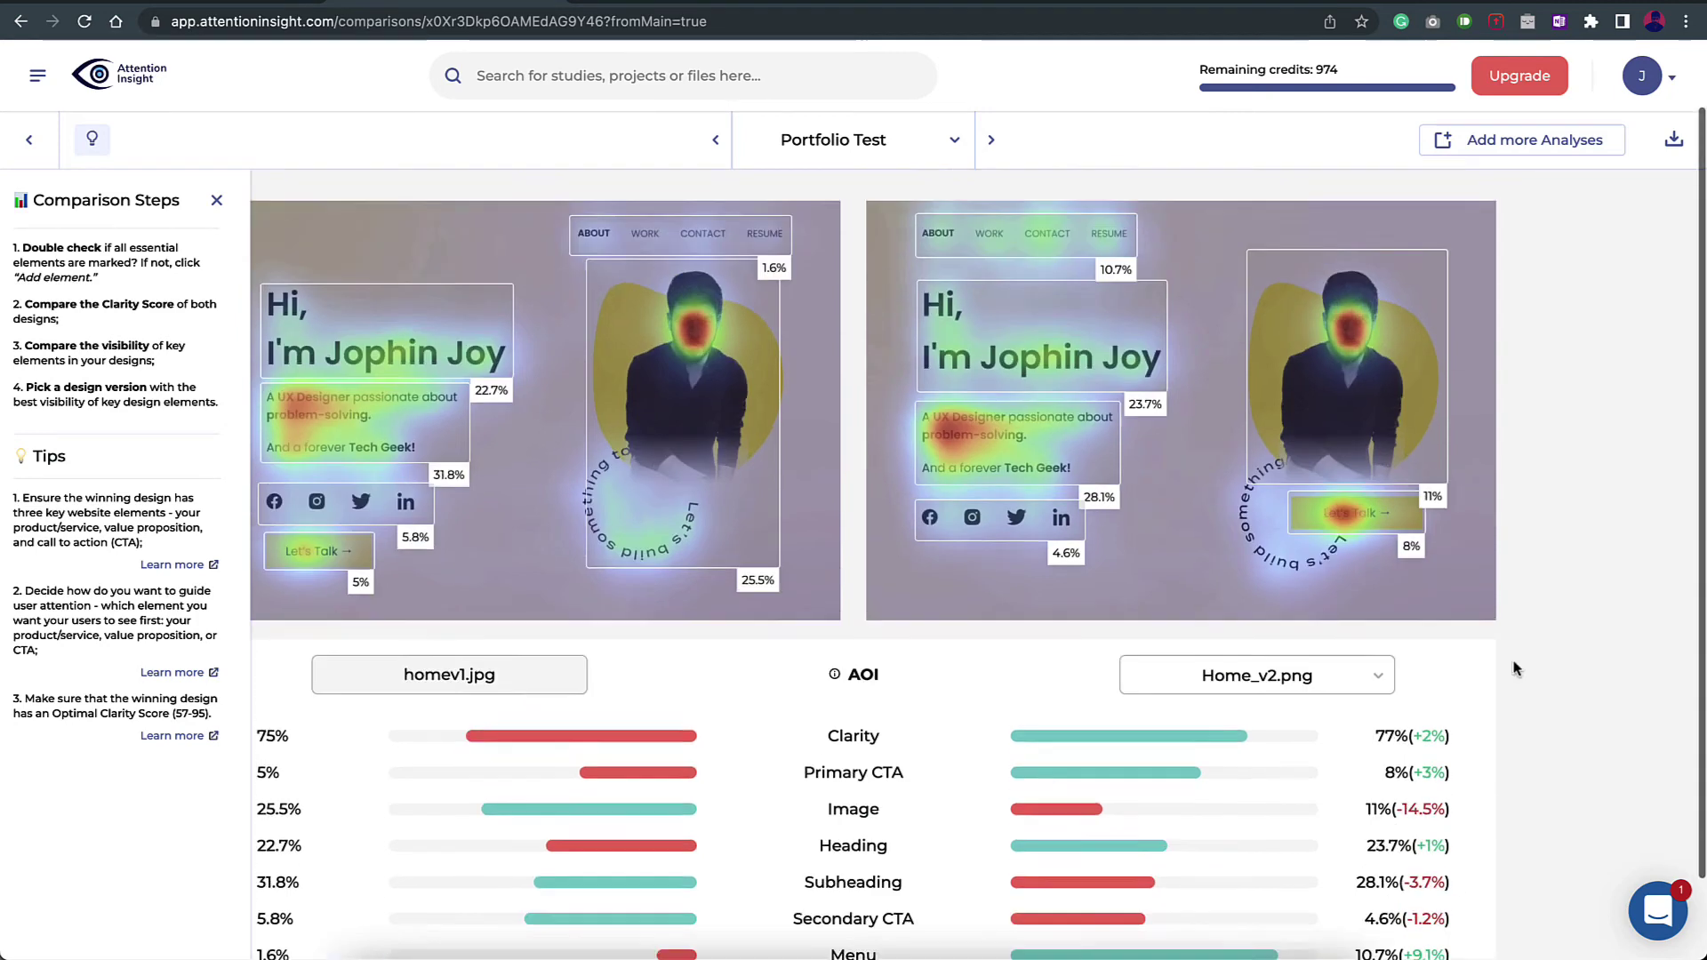
scroll(1516, 669, "up", 1)
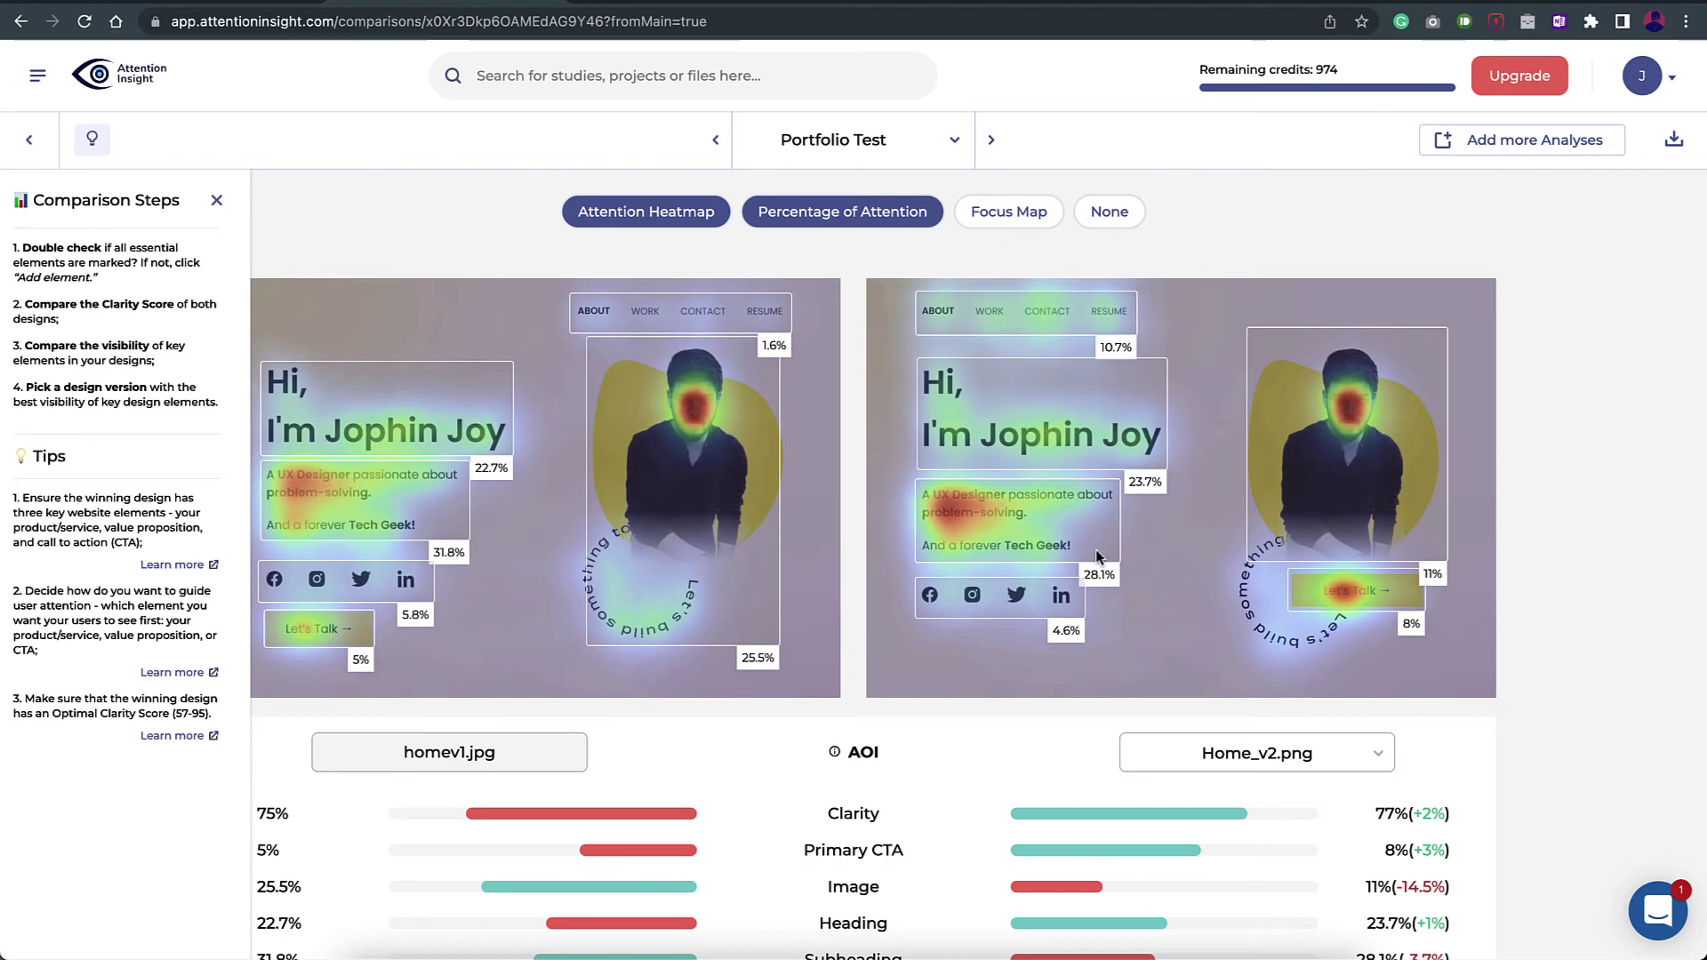
left_click(1321, 758)
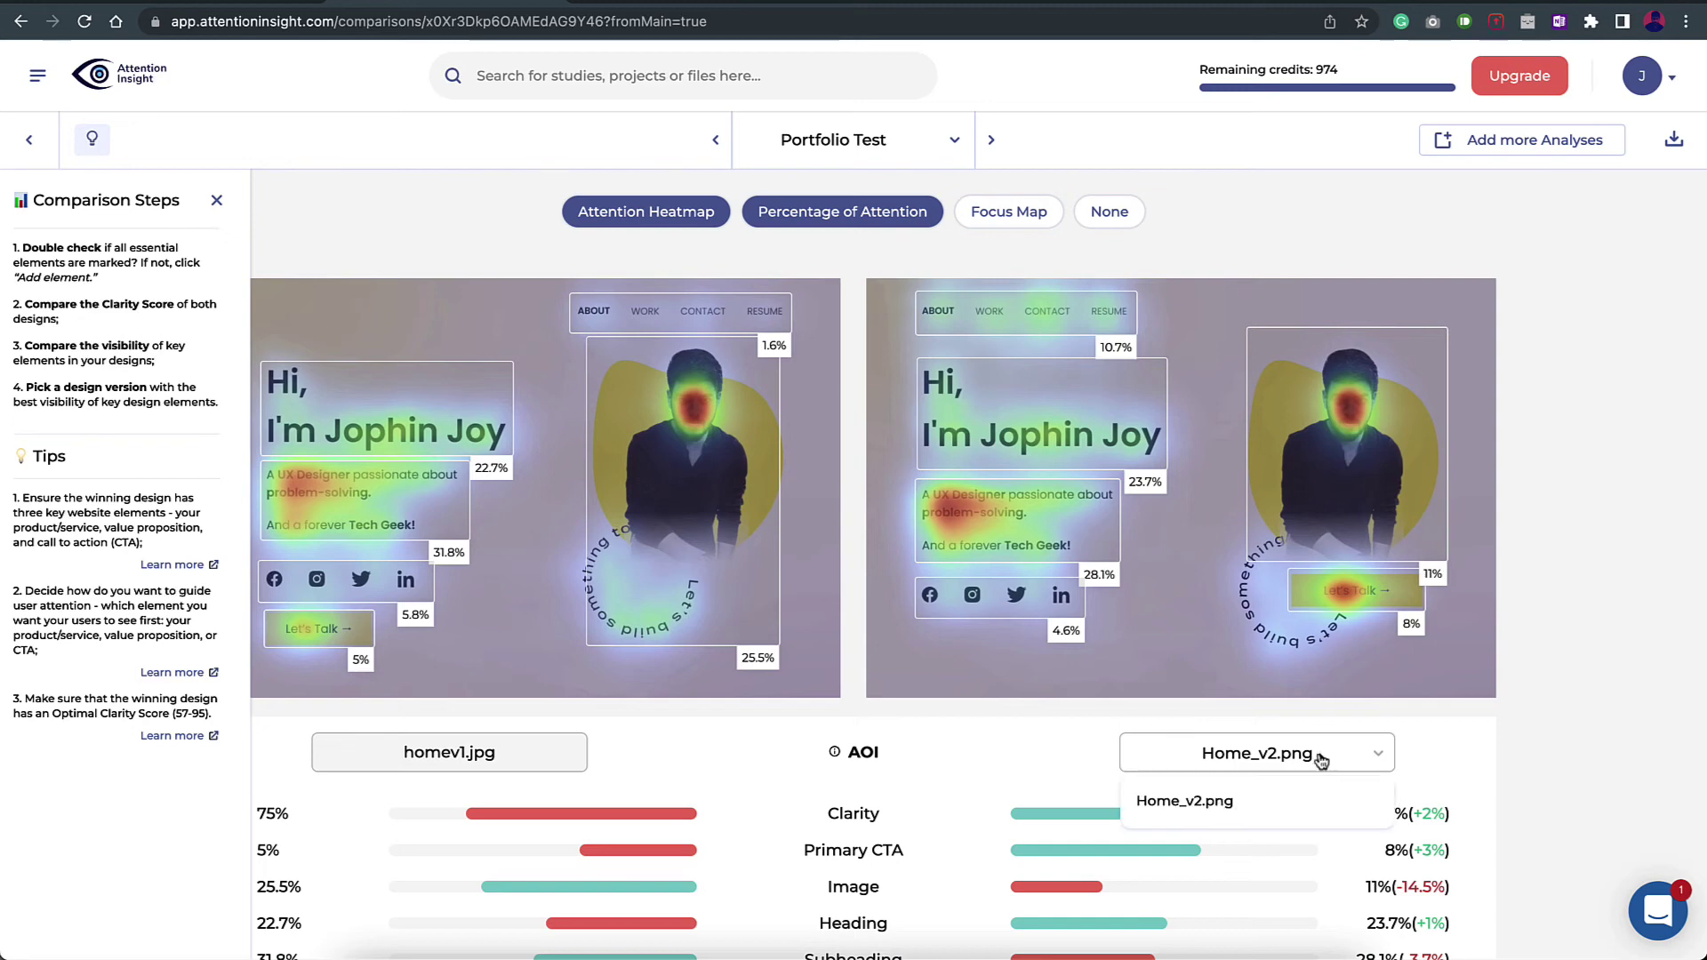
left_click(1512, 751)
scroll(1218, 770, "down", 2)
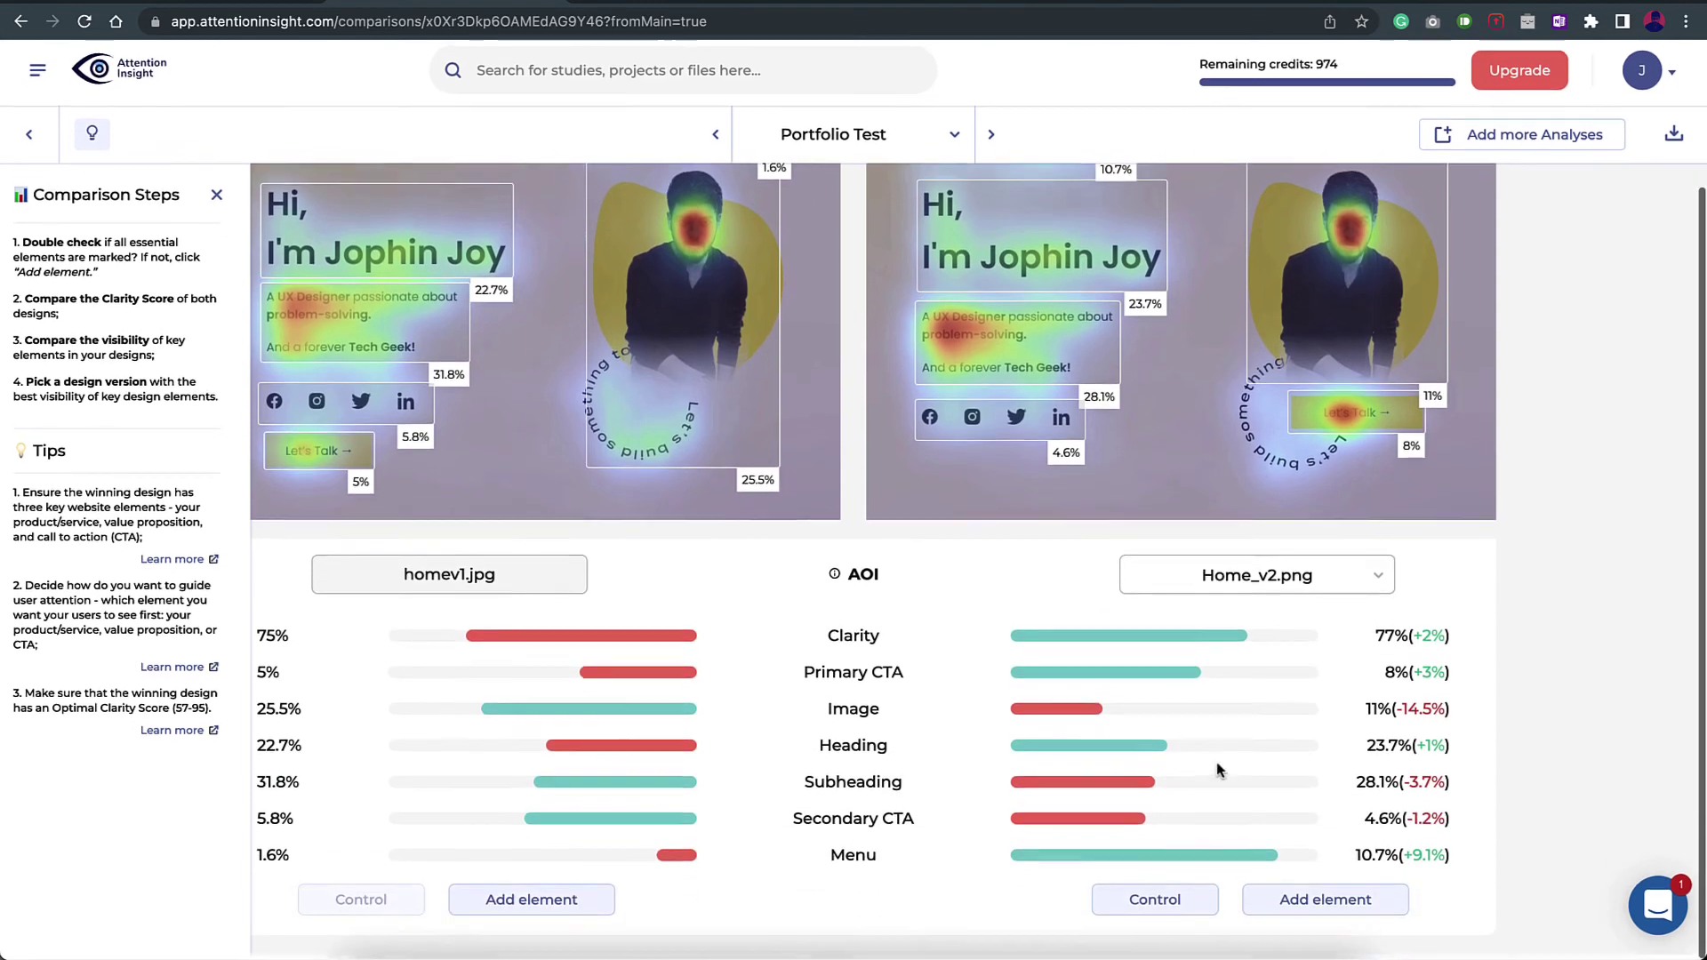
scroll(1016, 765, "up", 2)
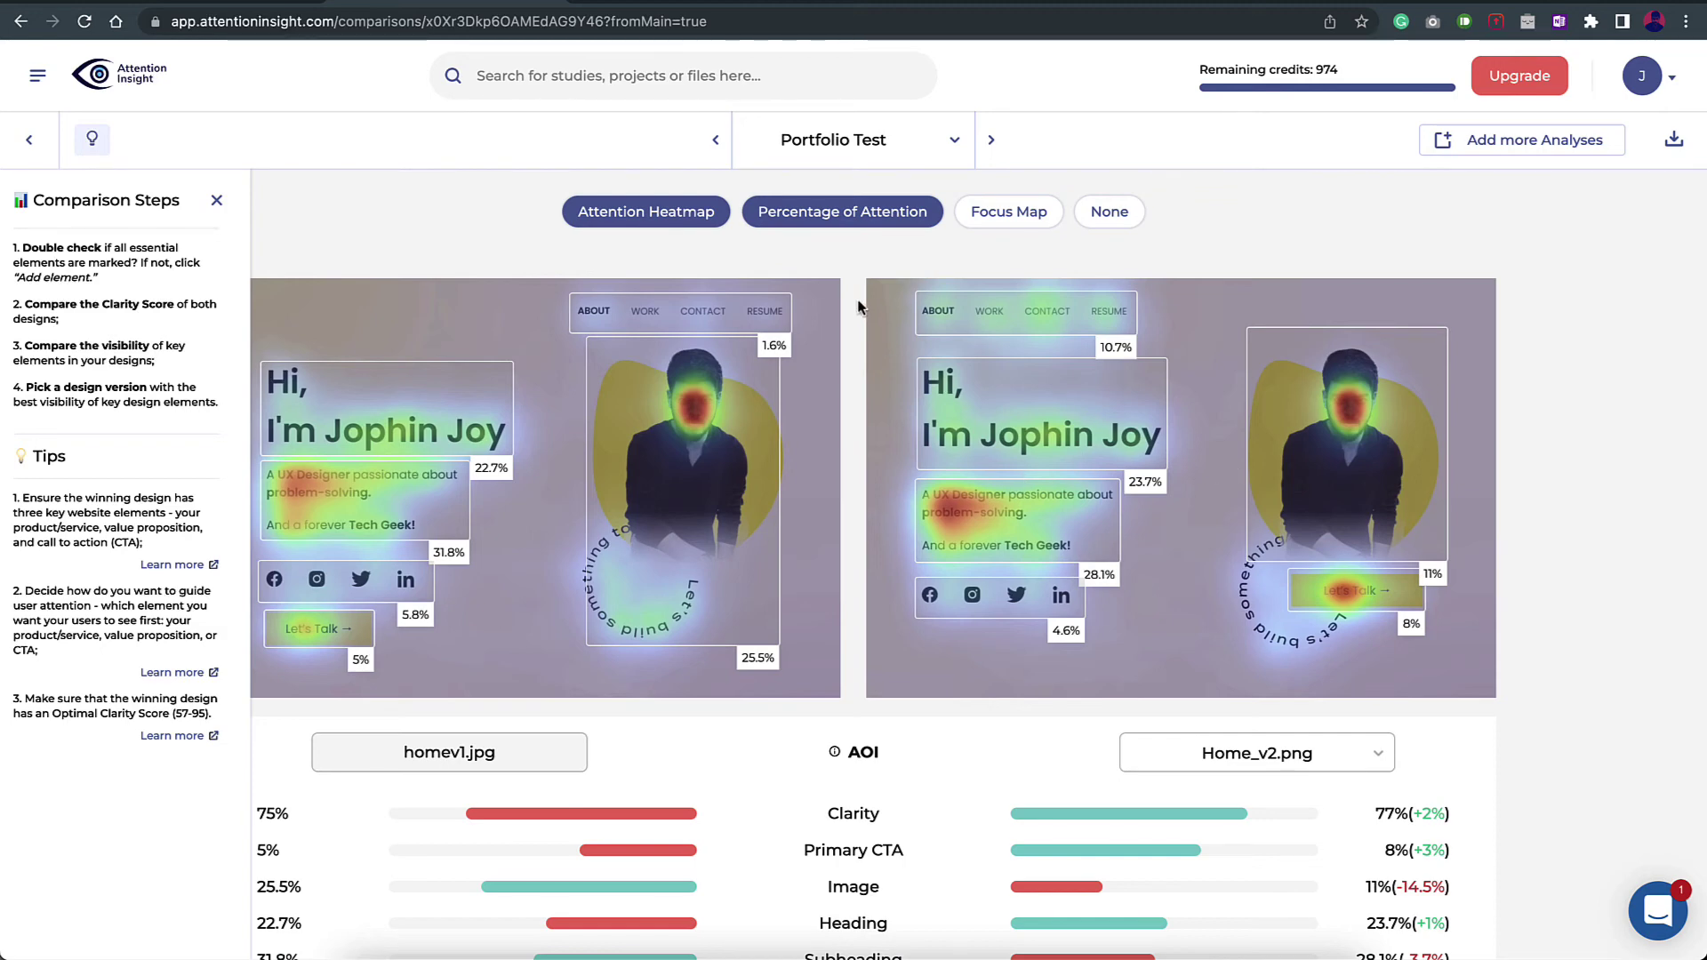
left_click(30, 140)
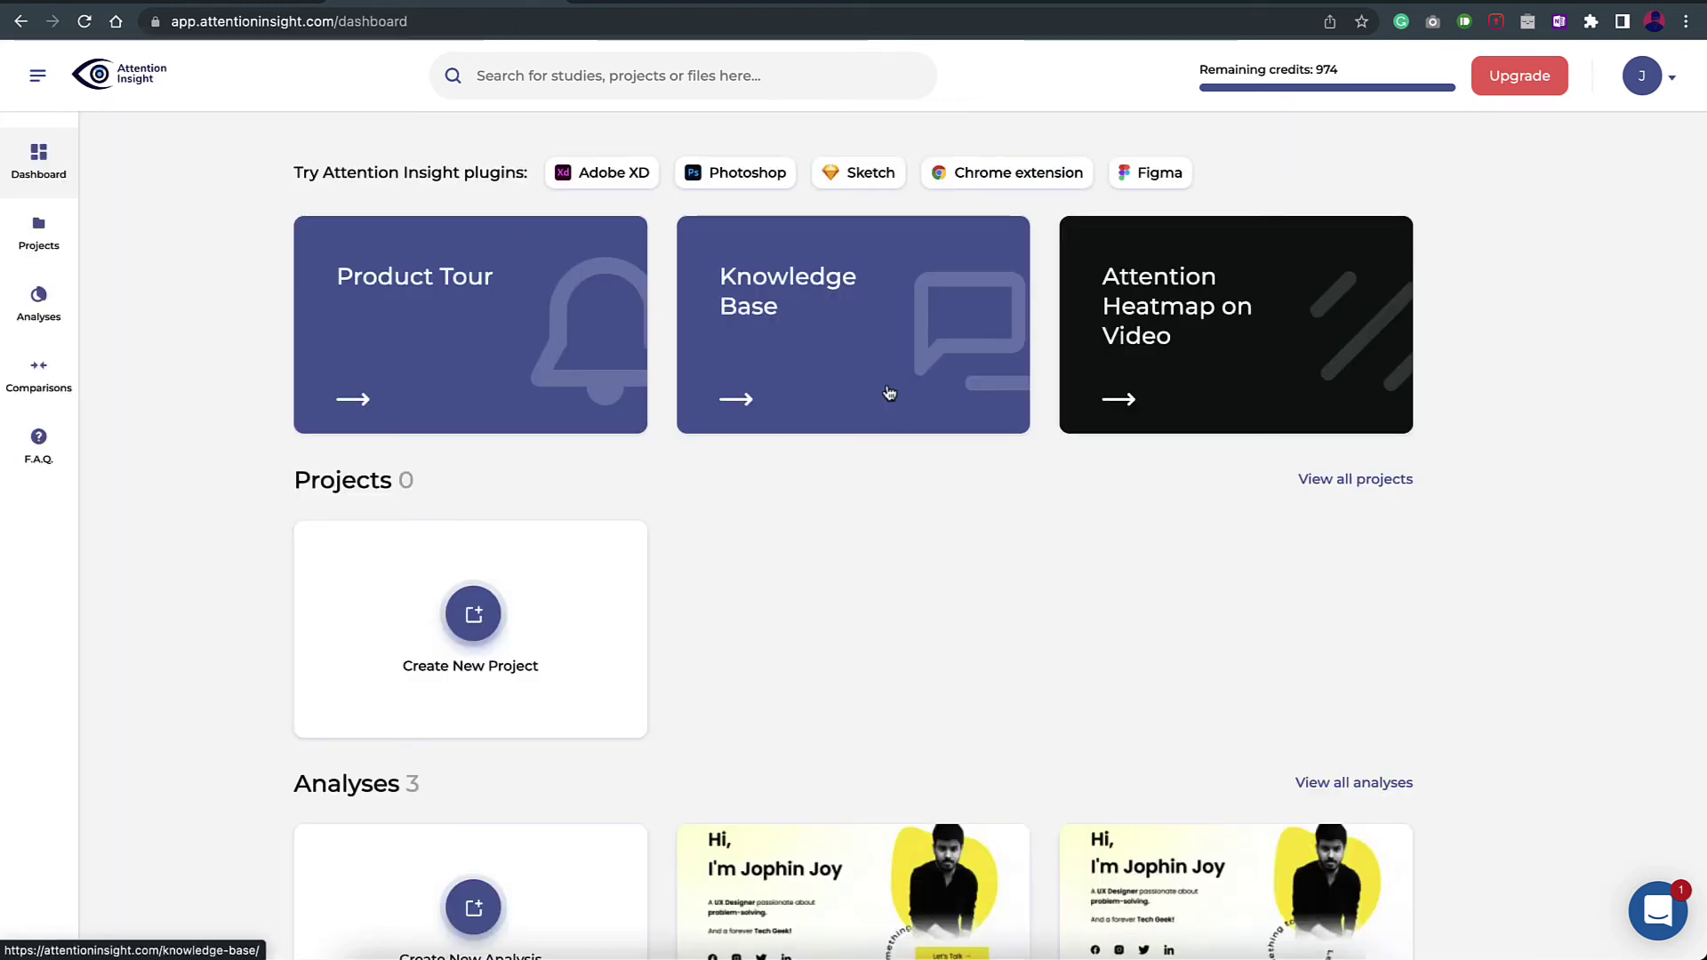
Open the Home_v2.png analysis and download its Standard Report PDF.
scroll(789, 488, "down", 5)
left_click(789, 488)
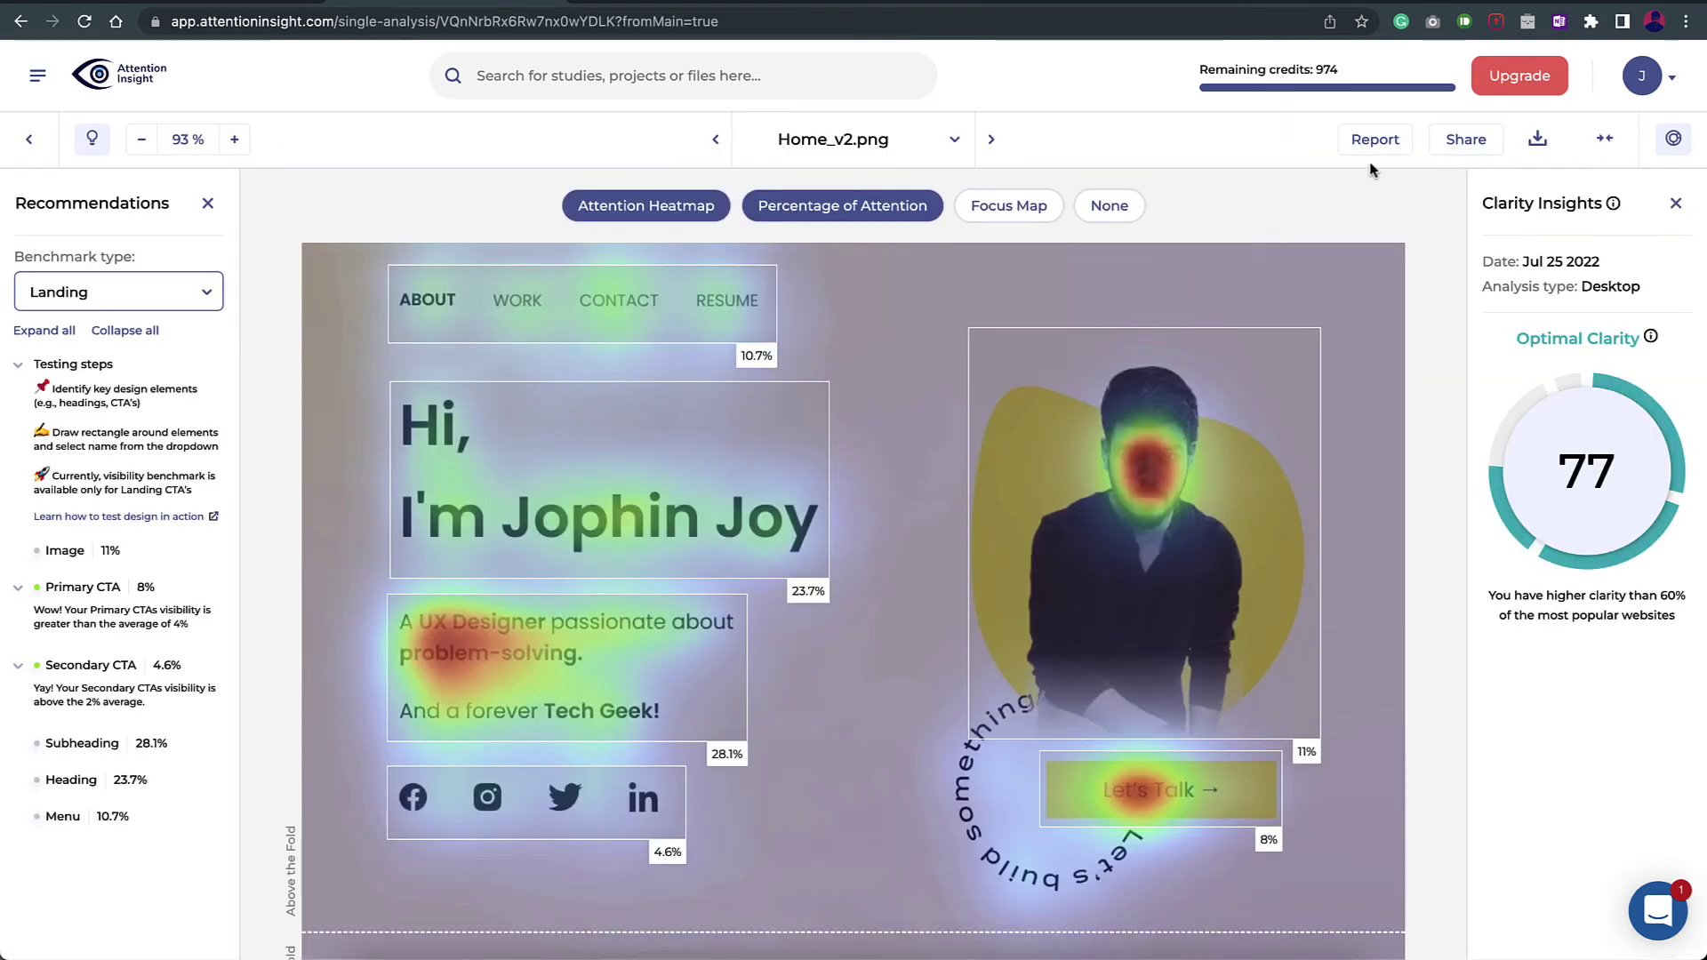
left_click(1372, 151)
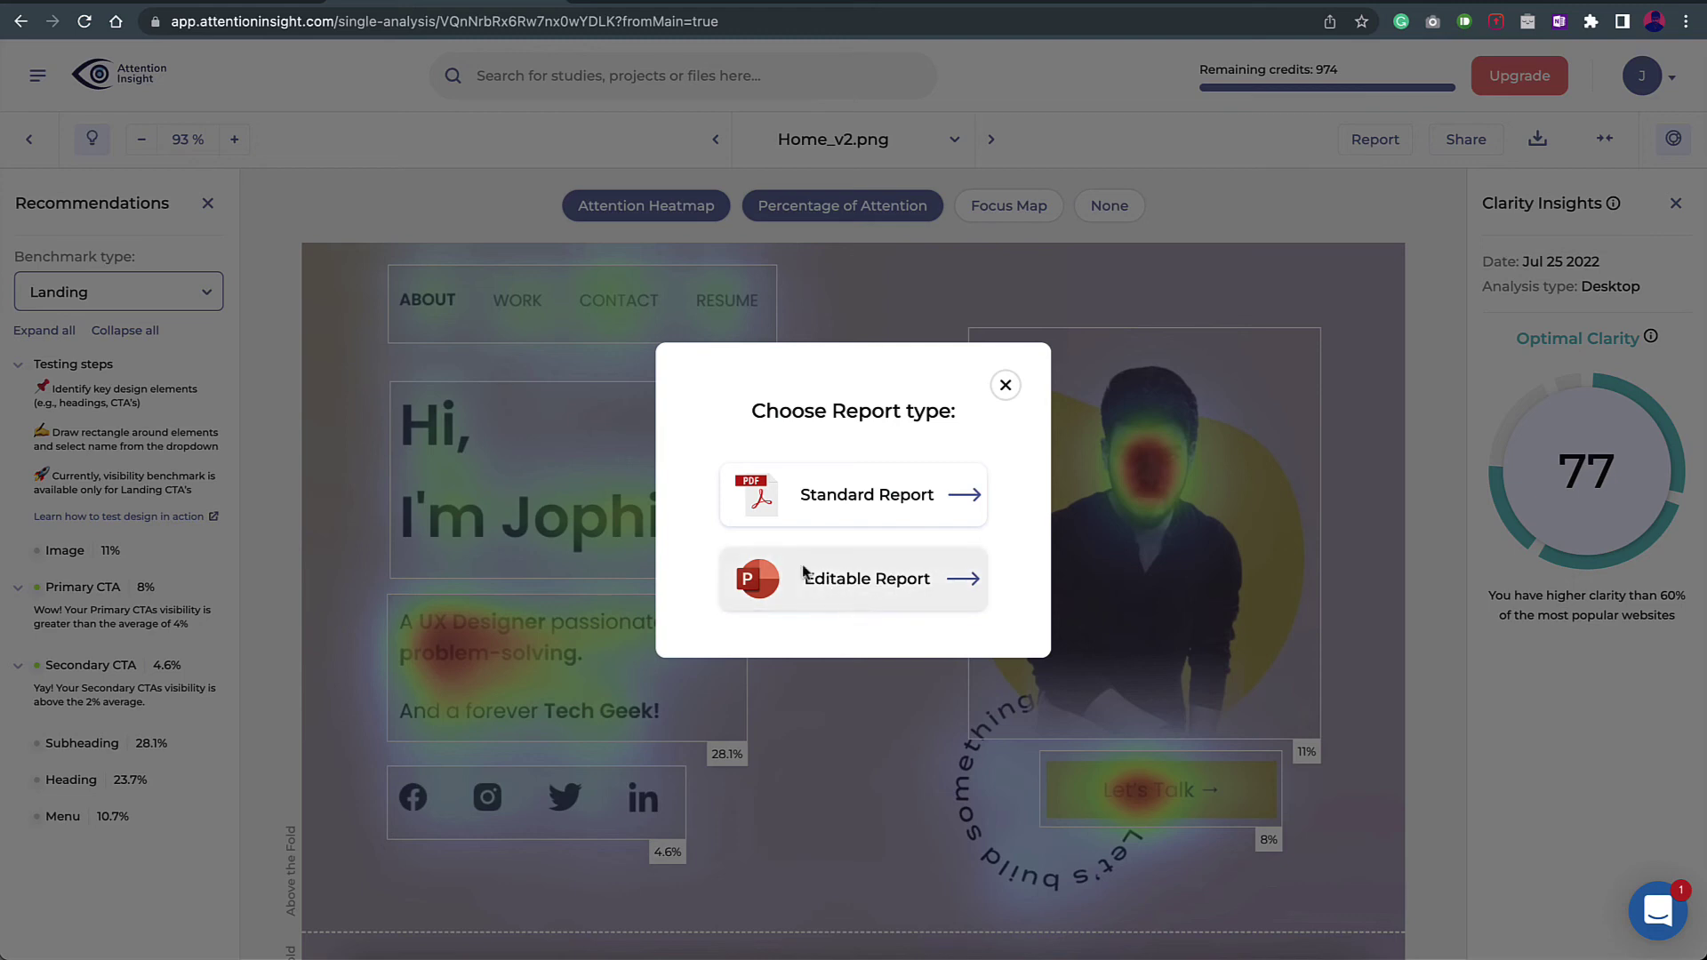
left_click(876, 502)
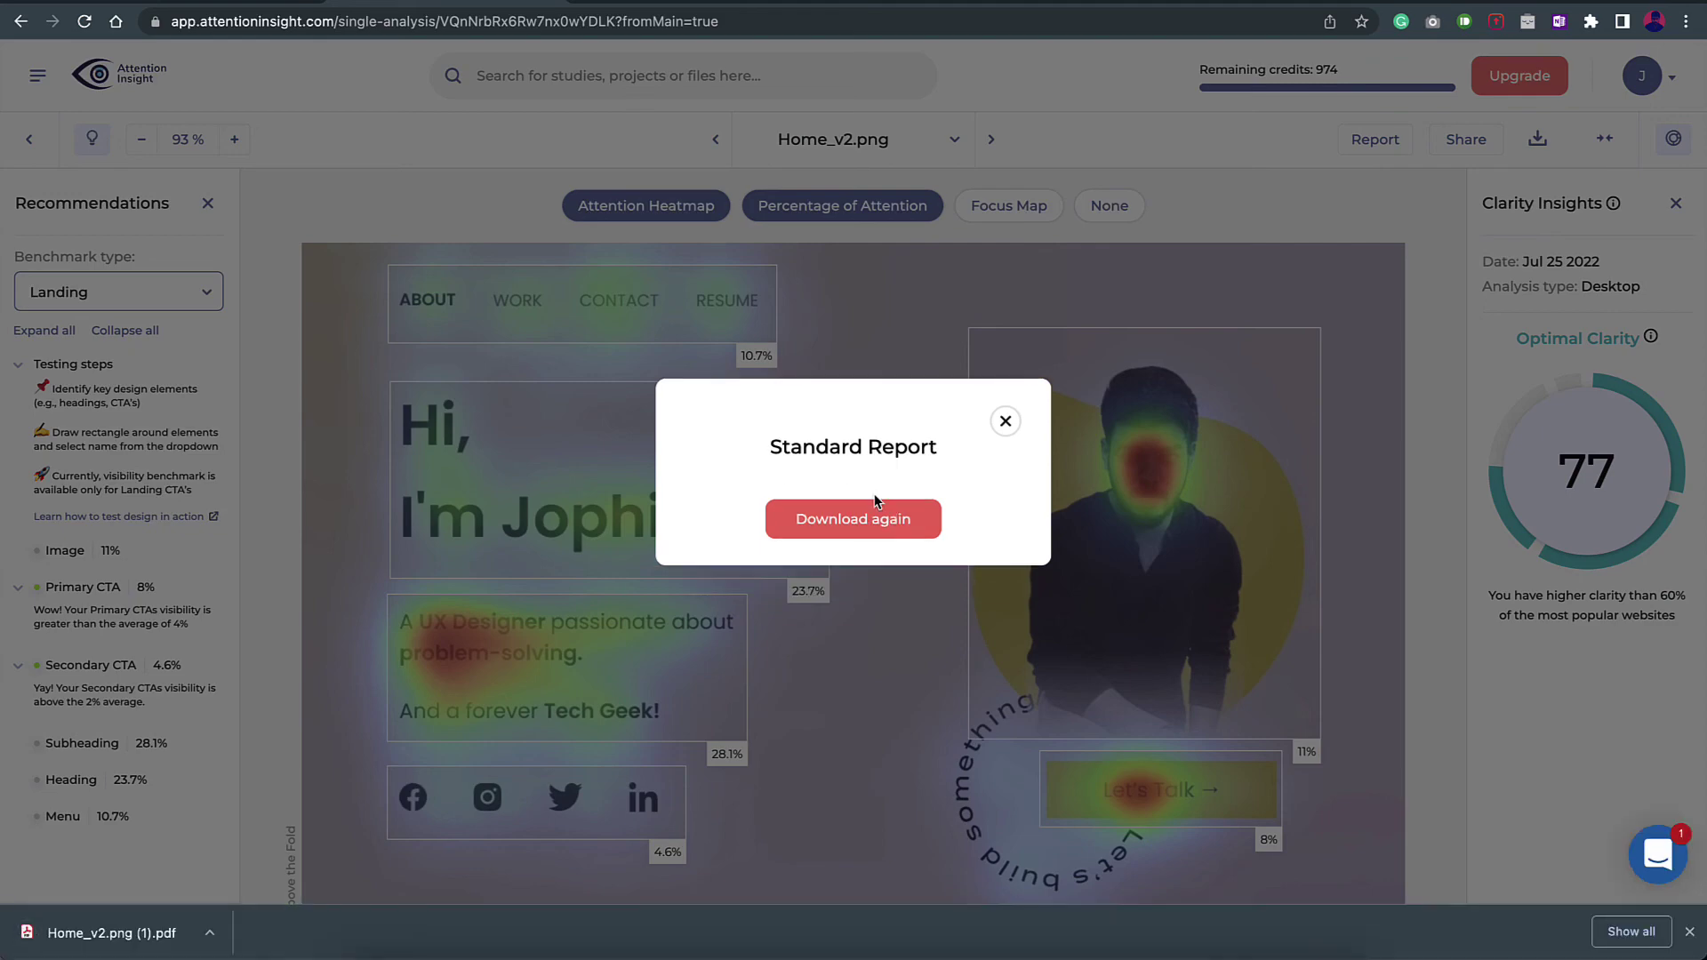
Open Home_v2.png (1).pdf and scroll through to its Percentage of Attention page.
left_click(78, 936)
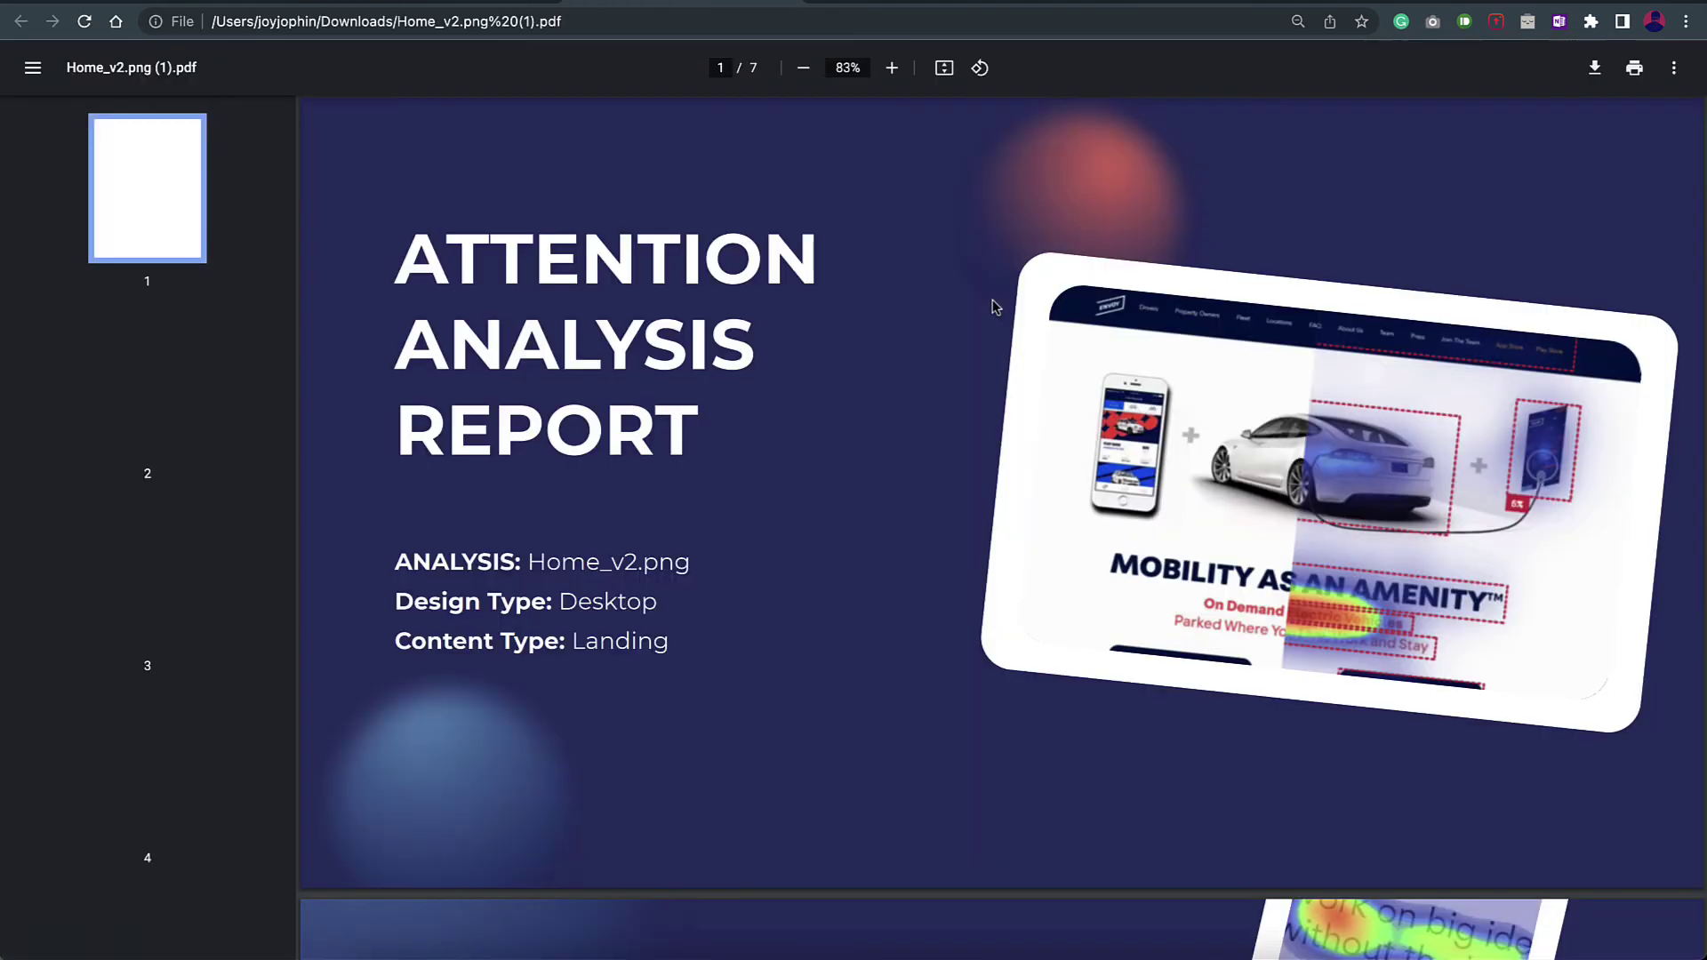
scroll(876, 510, "down", 12)
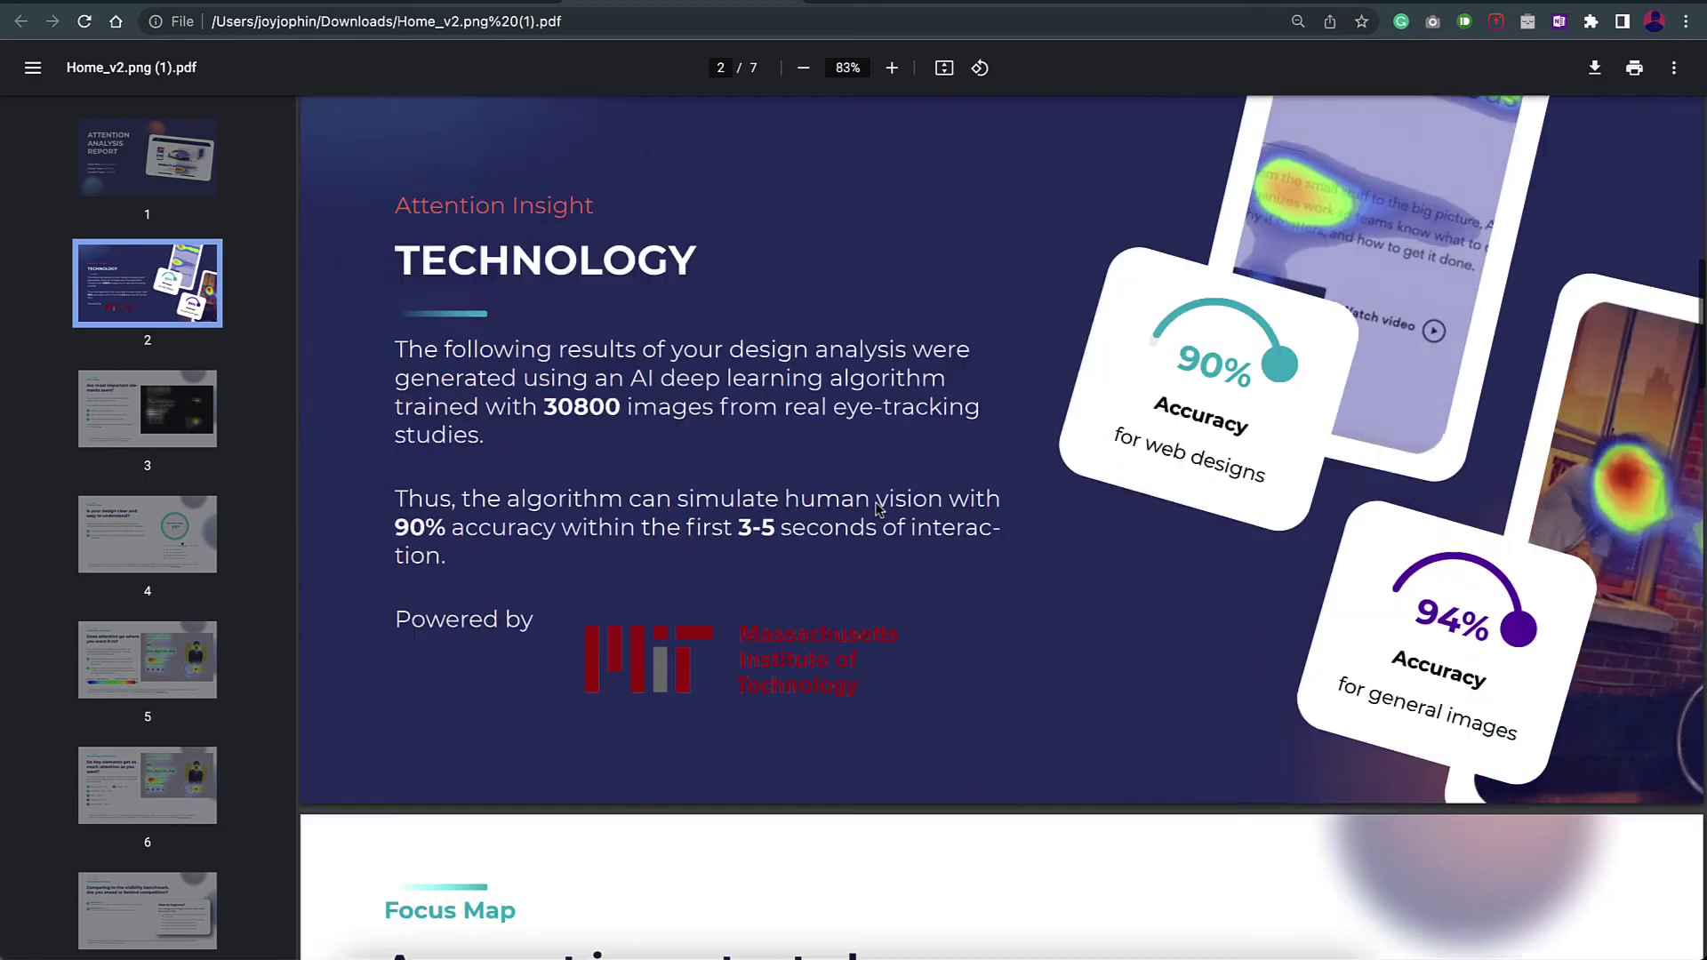
scroll(877, 509, "down", 3)
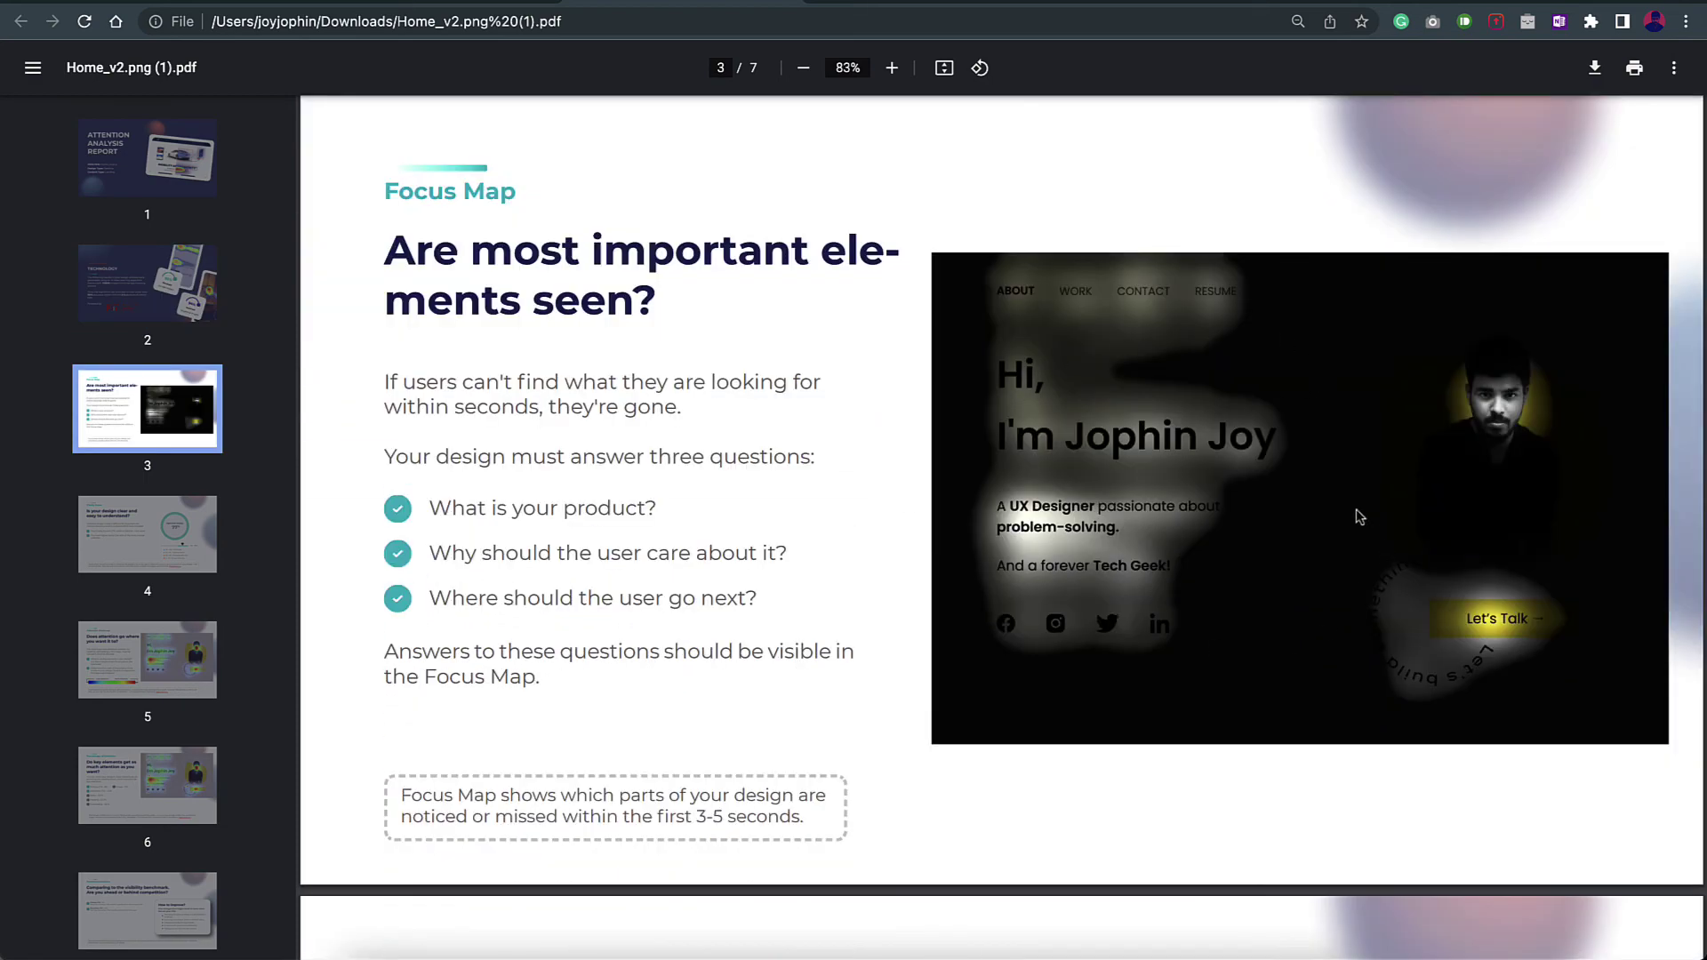
scroll(745, 566, "down", 7)
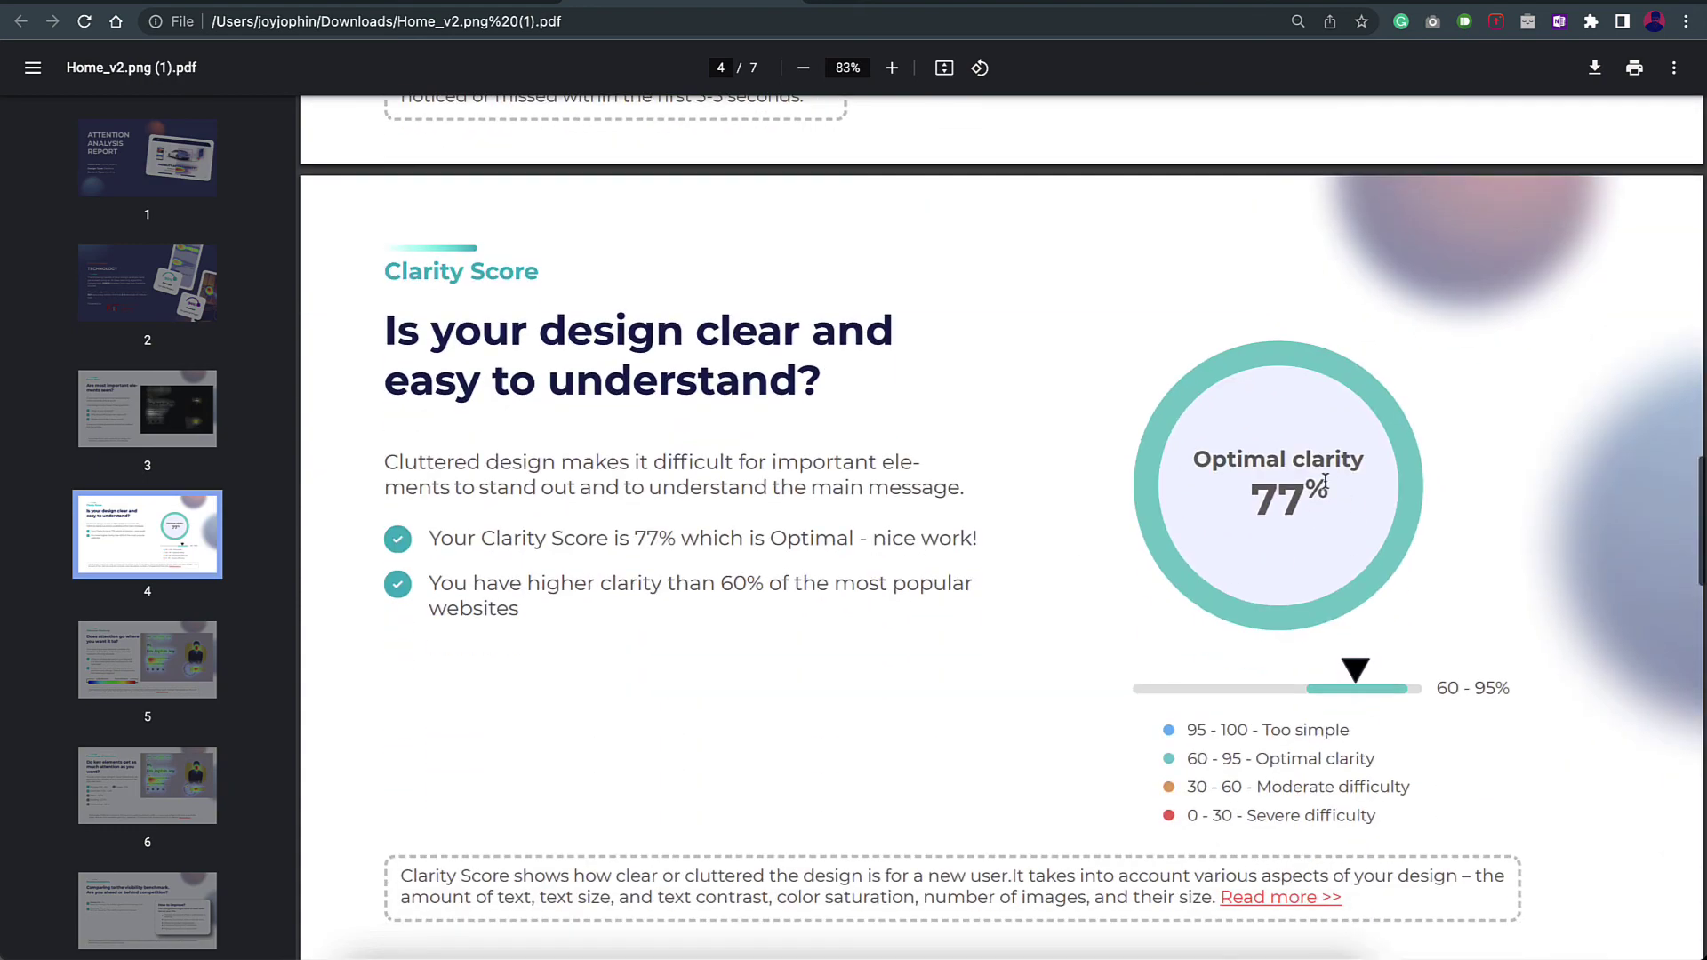
scroll(1132, 576, "down", 5)
scroll(1132, 576, "down", 4)
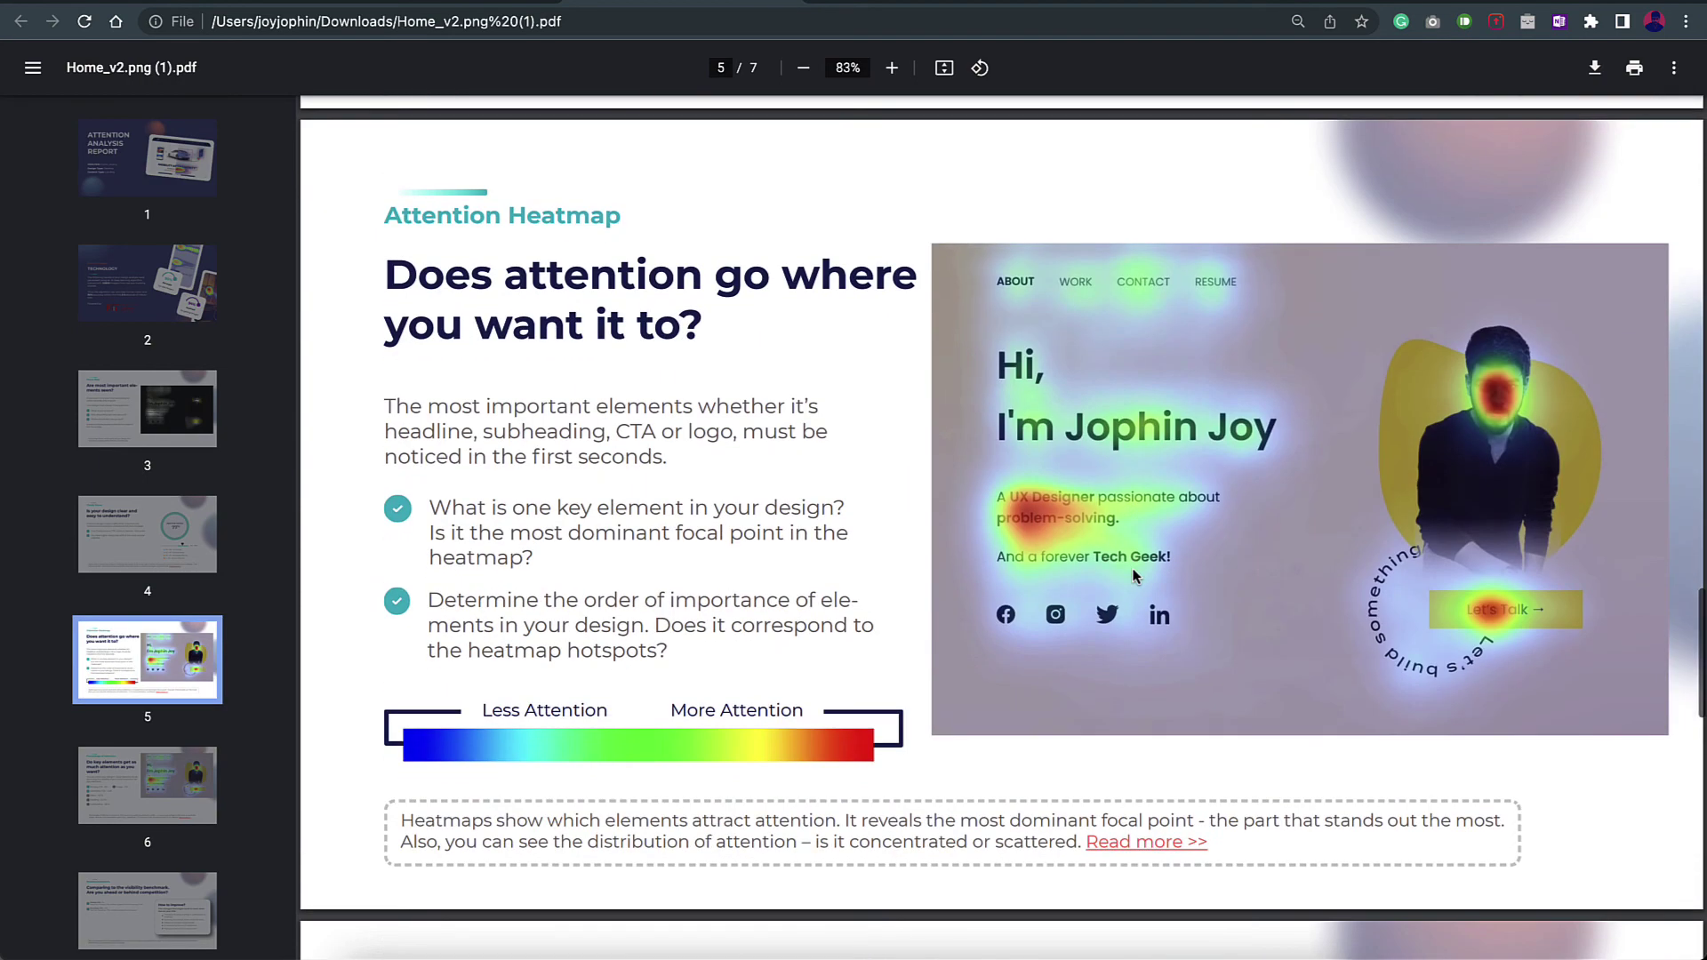
scroll(865, 723, "down", 7)
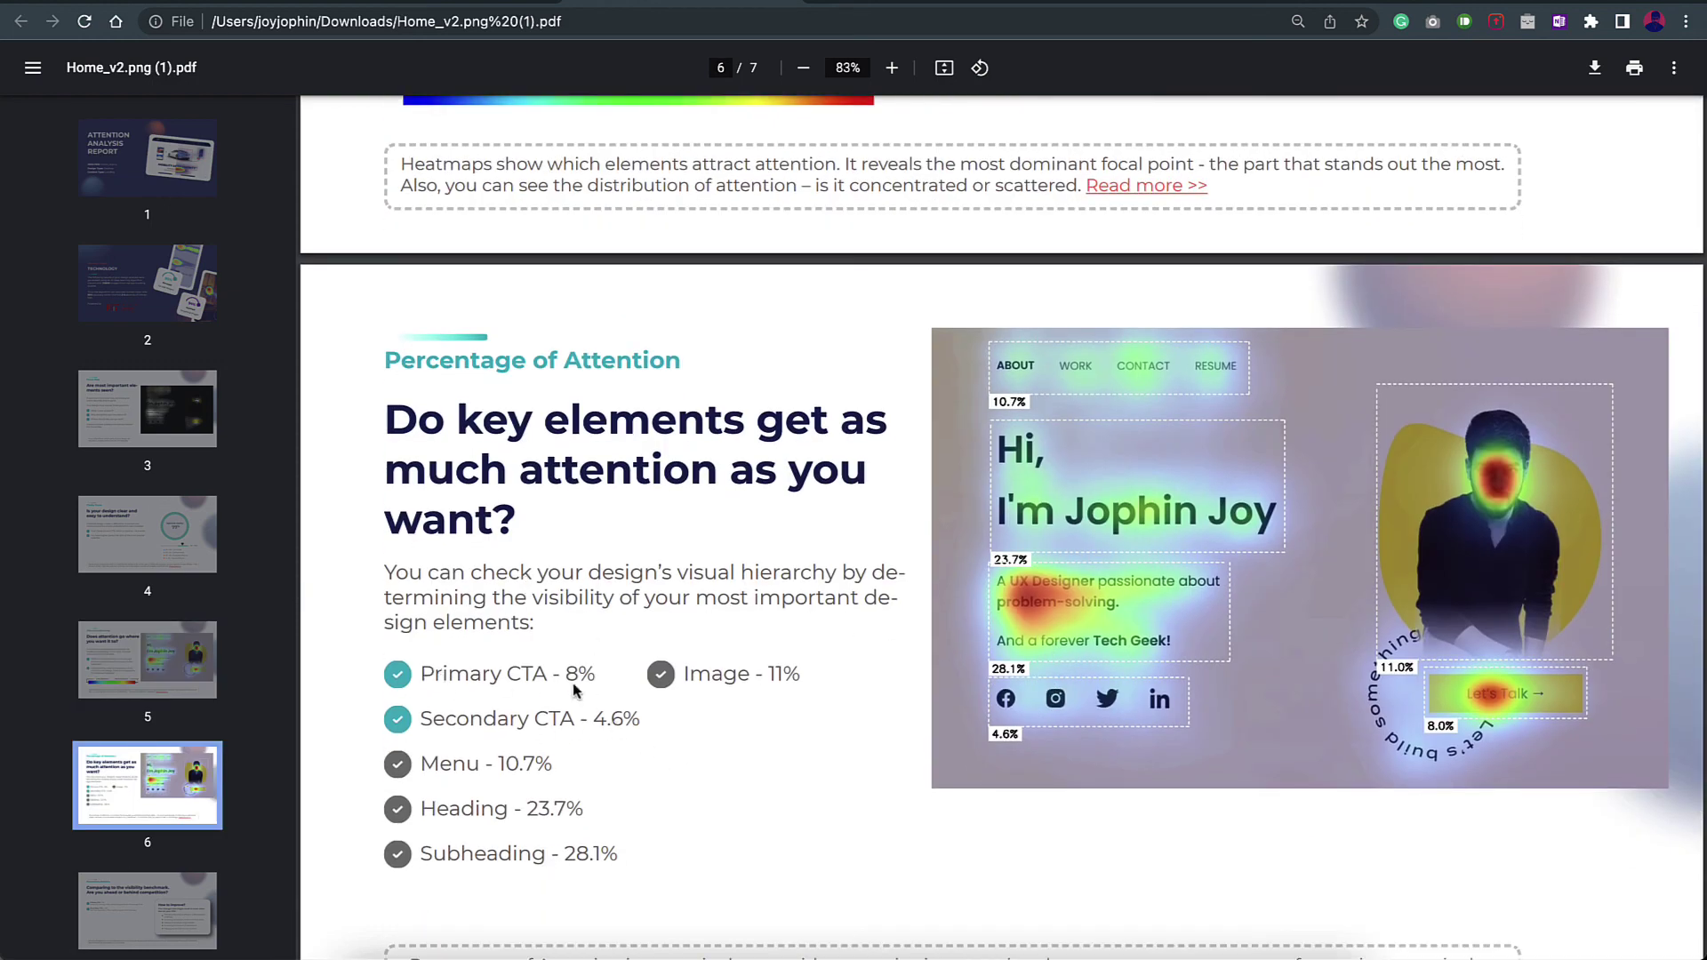
scroll(827, 707, "down", 1)
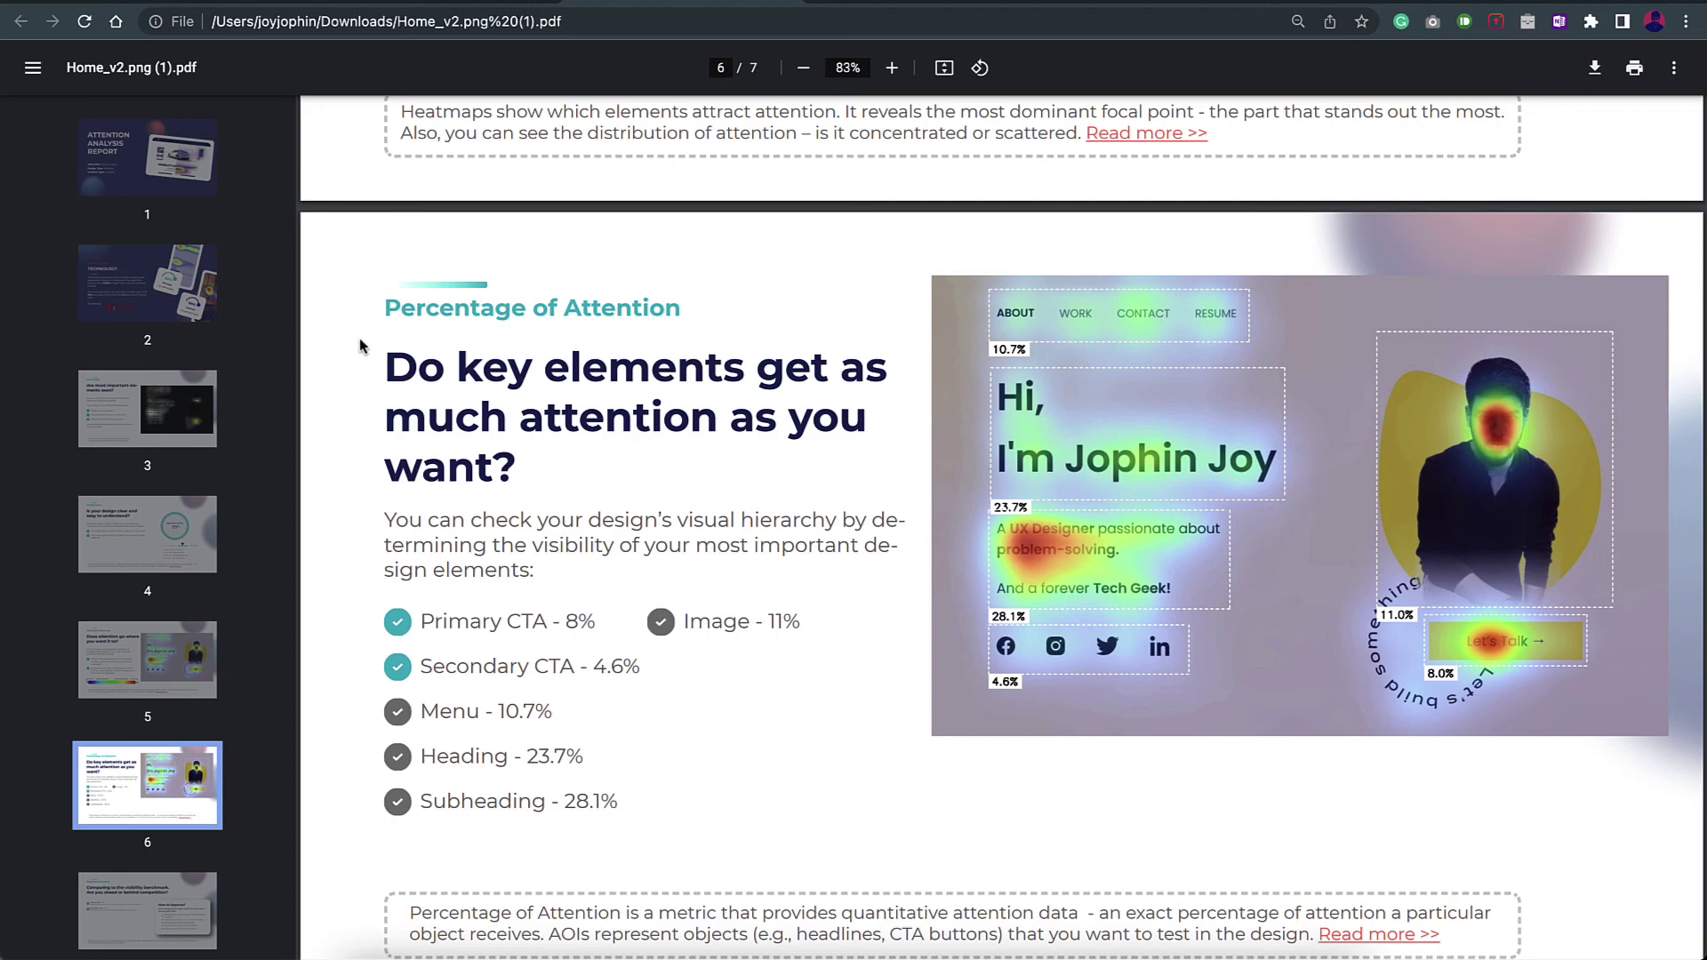
left_click(439, 2)
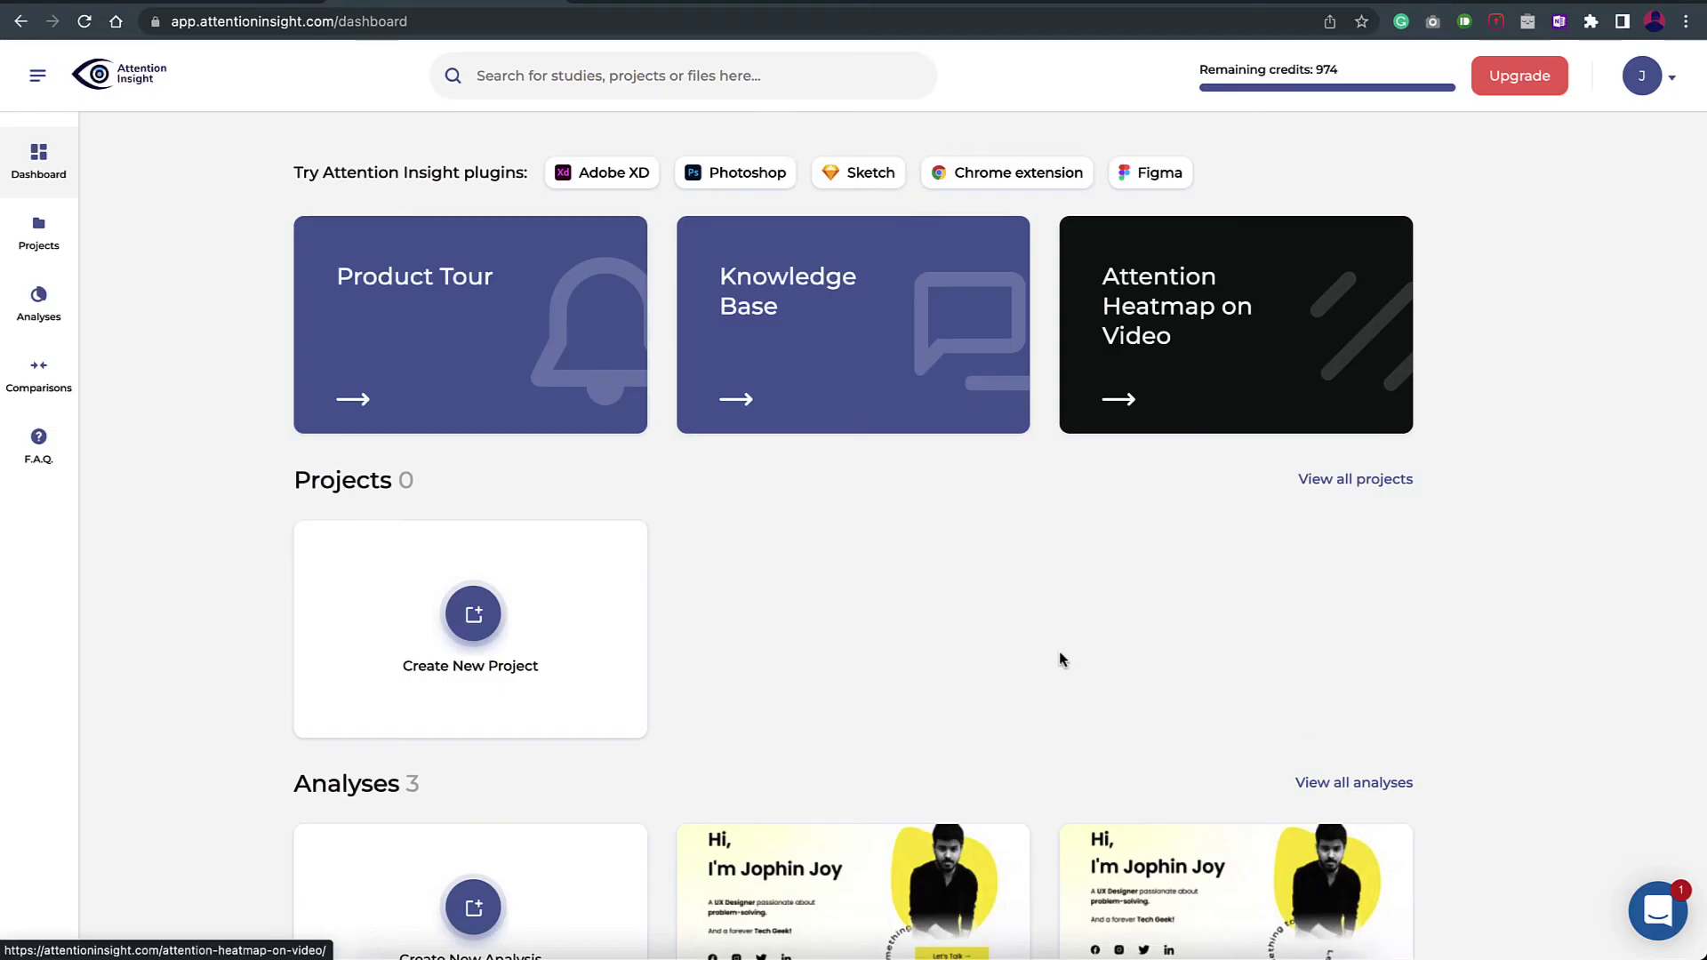
scroll(1059, 653, "down", 3)
scroll(1059, 654, "up", 3)
scroll(1245, 622, "down", 1)
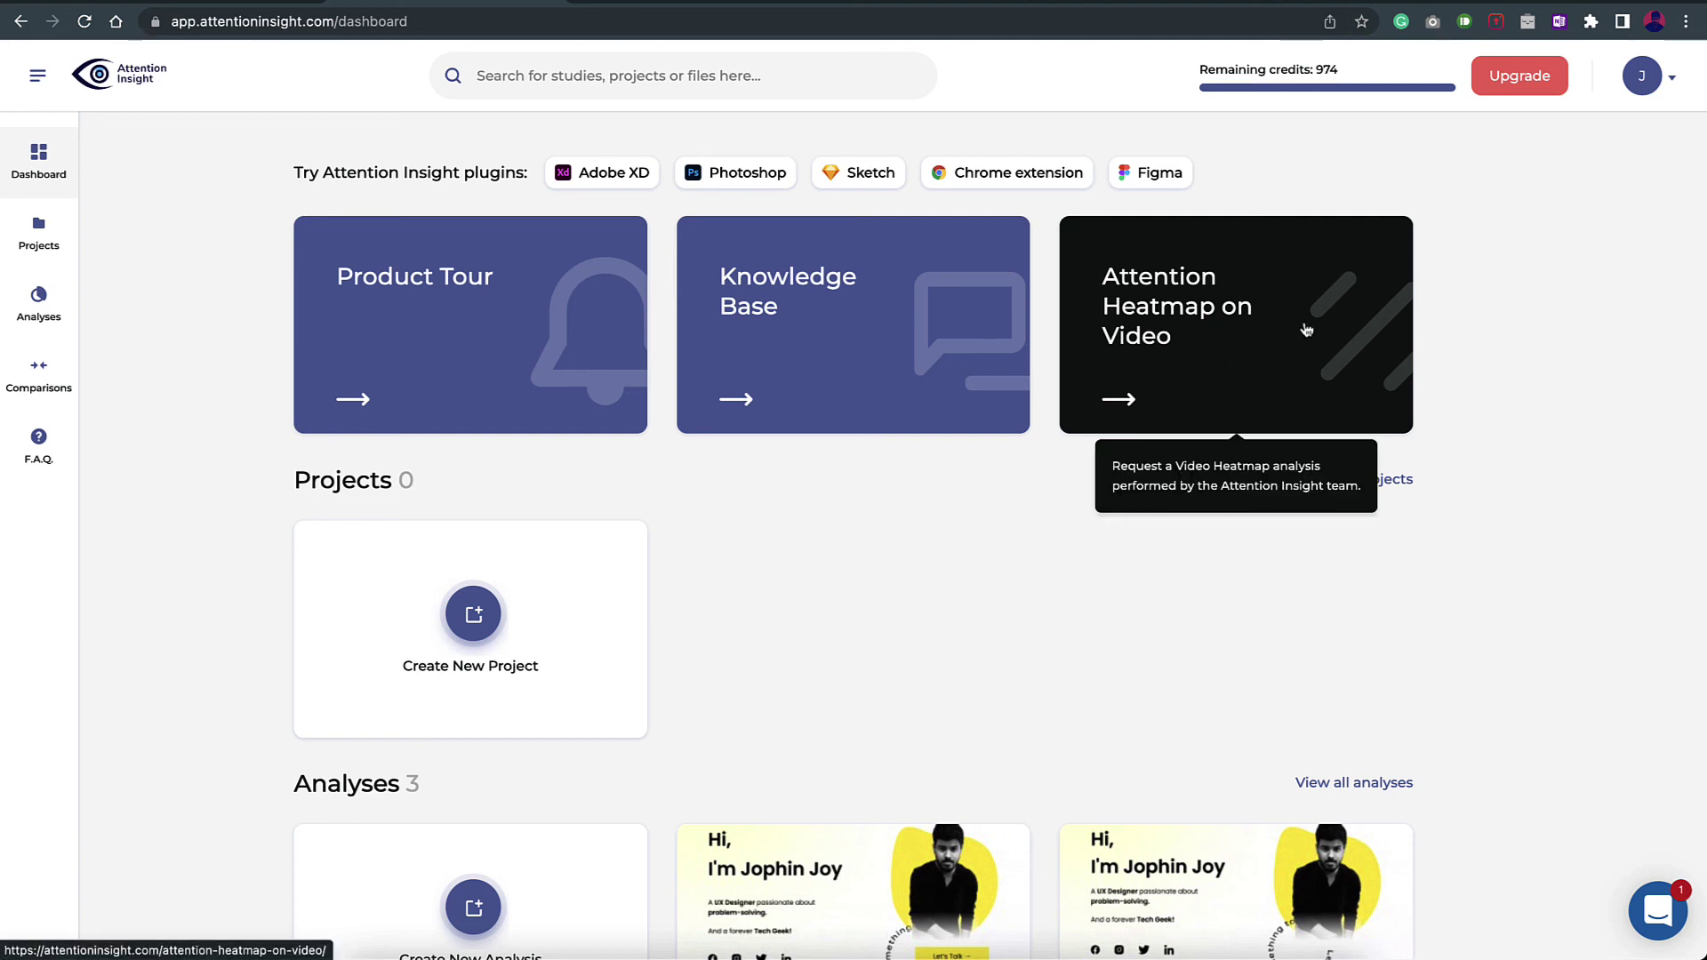
left_click(1193, 345)
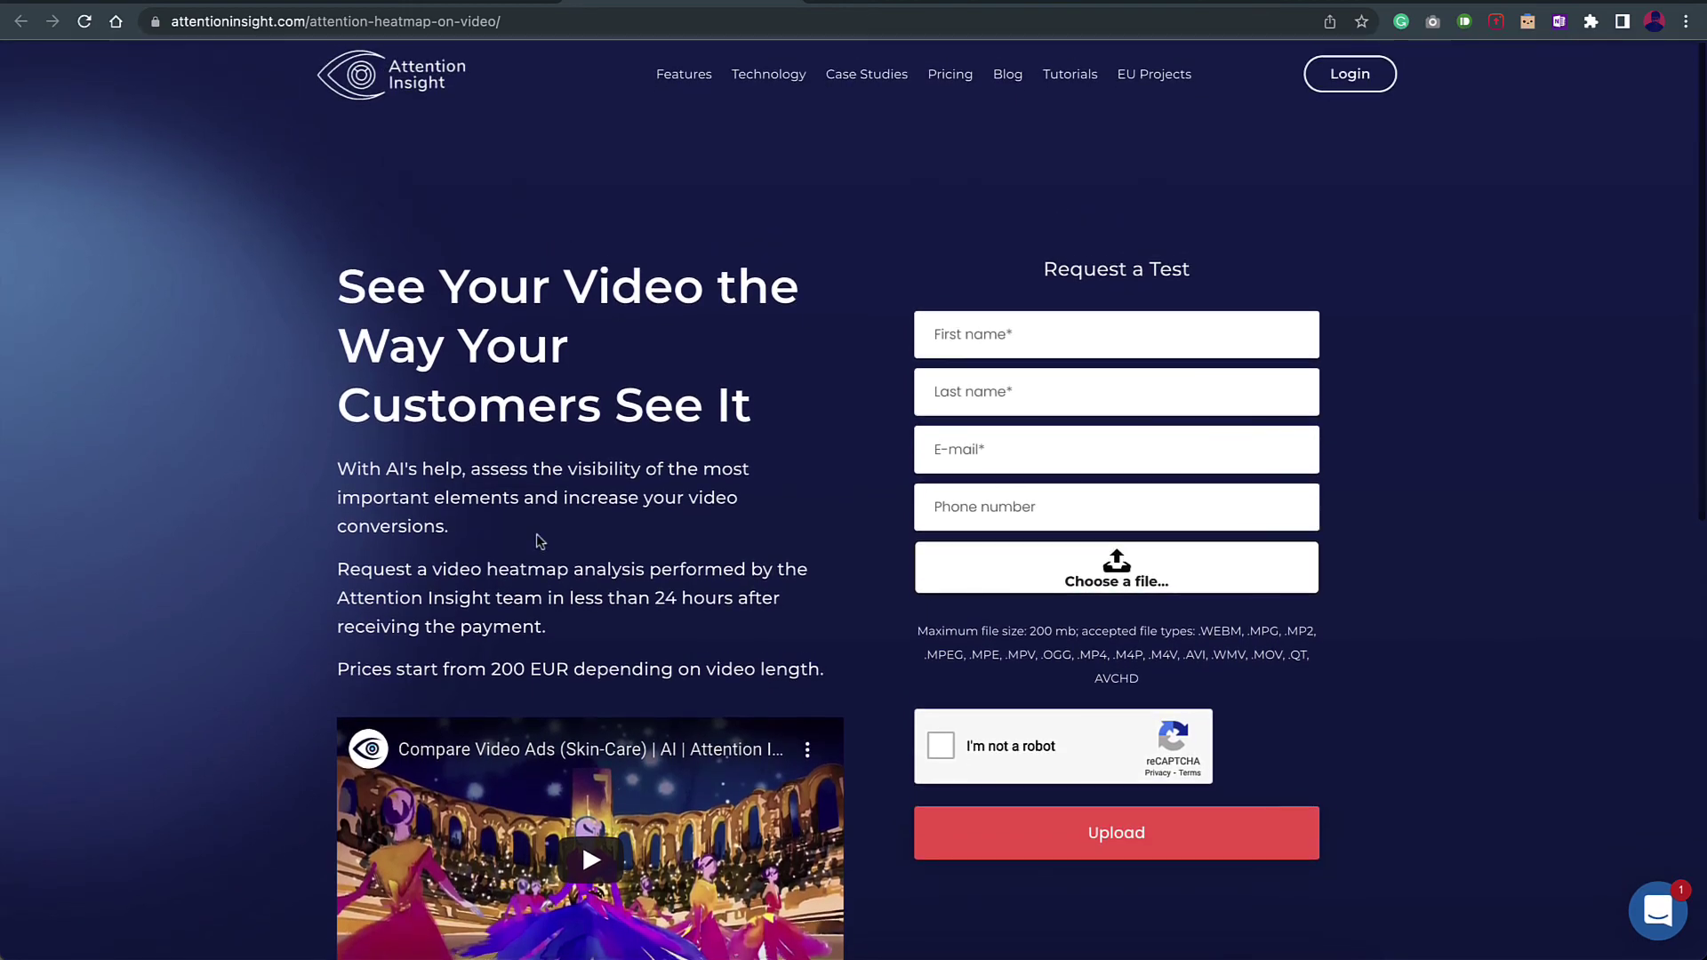
left_click(423, 3)
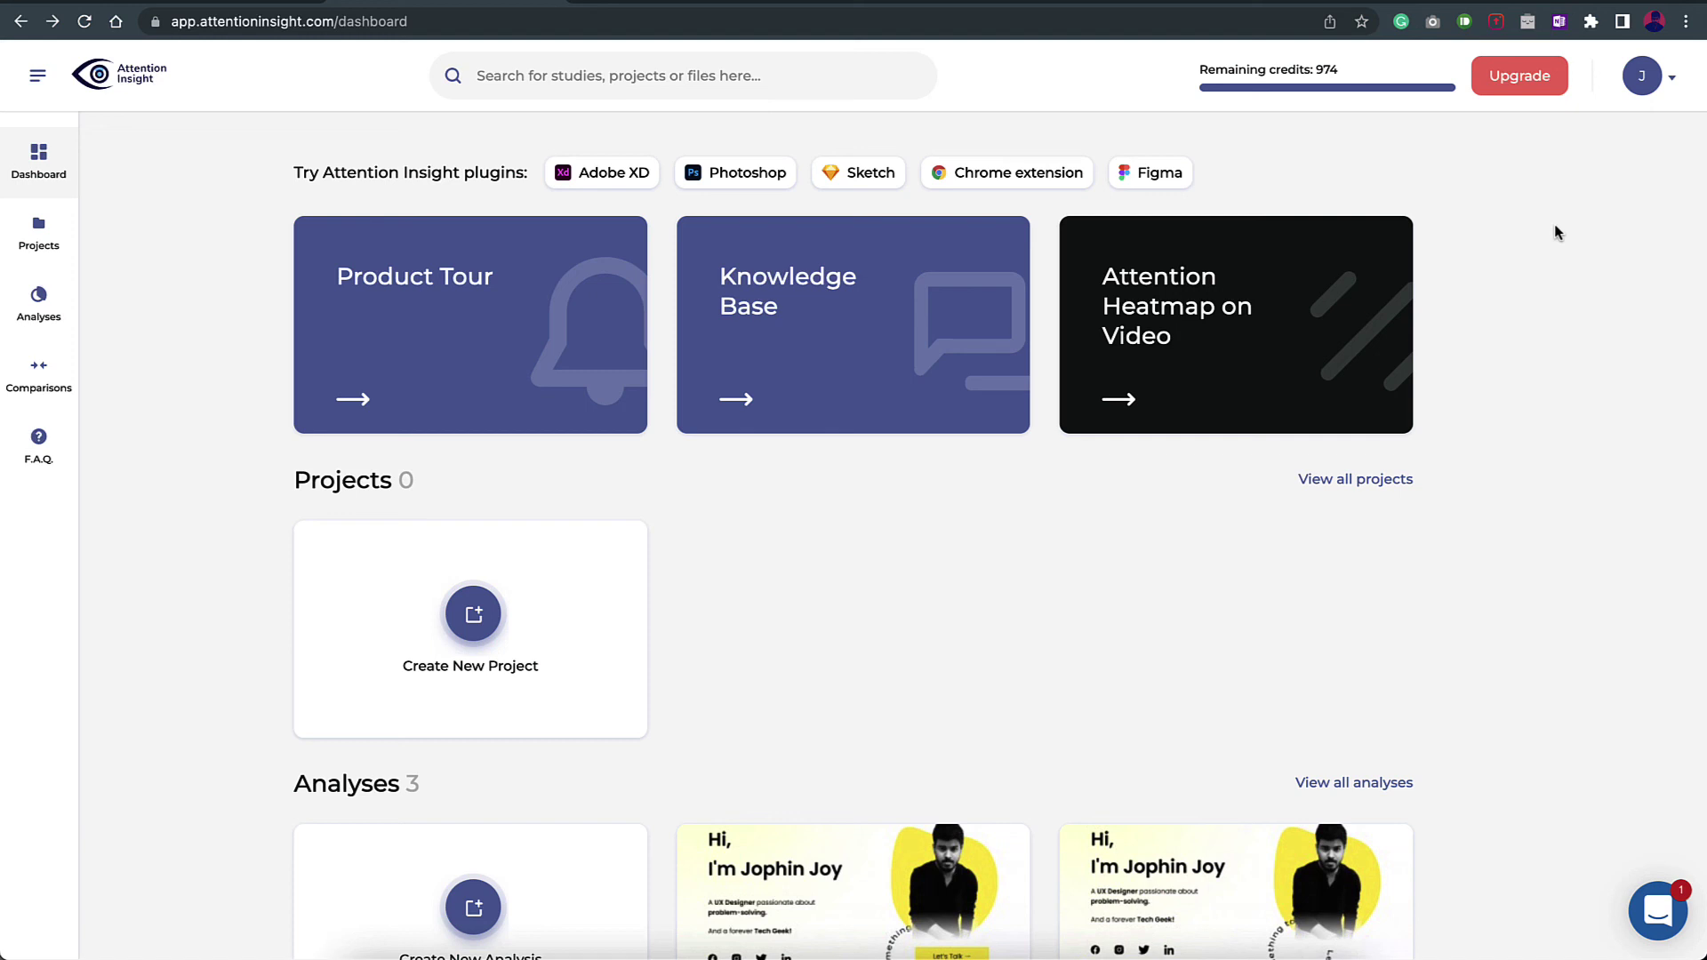
Open Billing Plans via Upgrade to see Solo (€19.00), Team (€399.00) and Enterprise.
left_click(1522, 80)
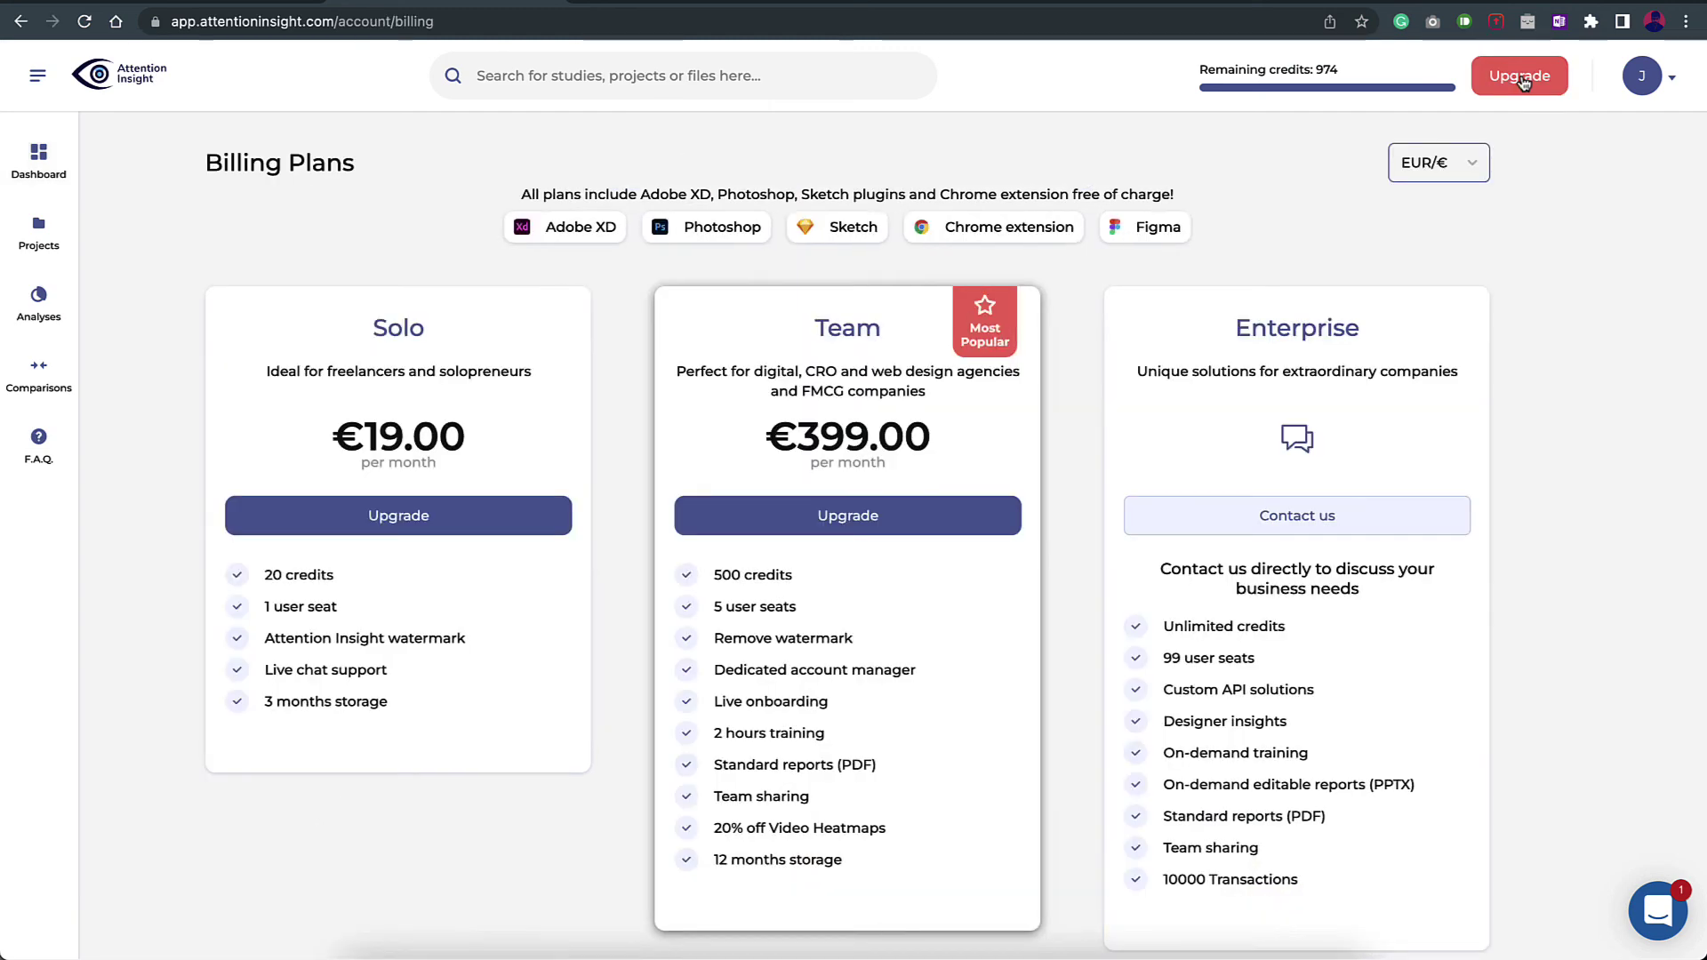